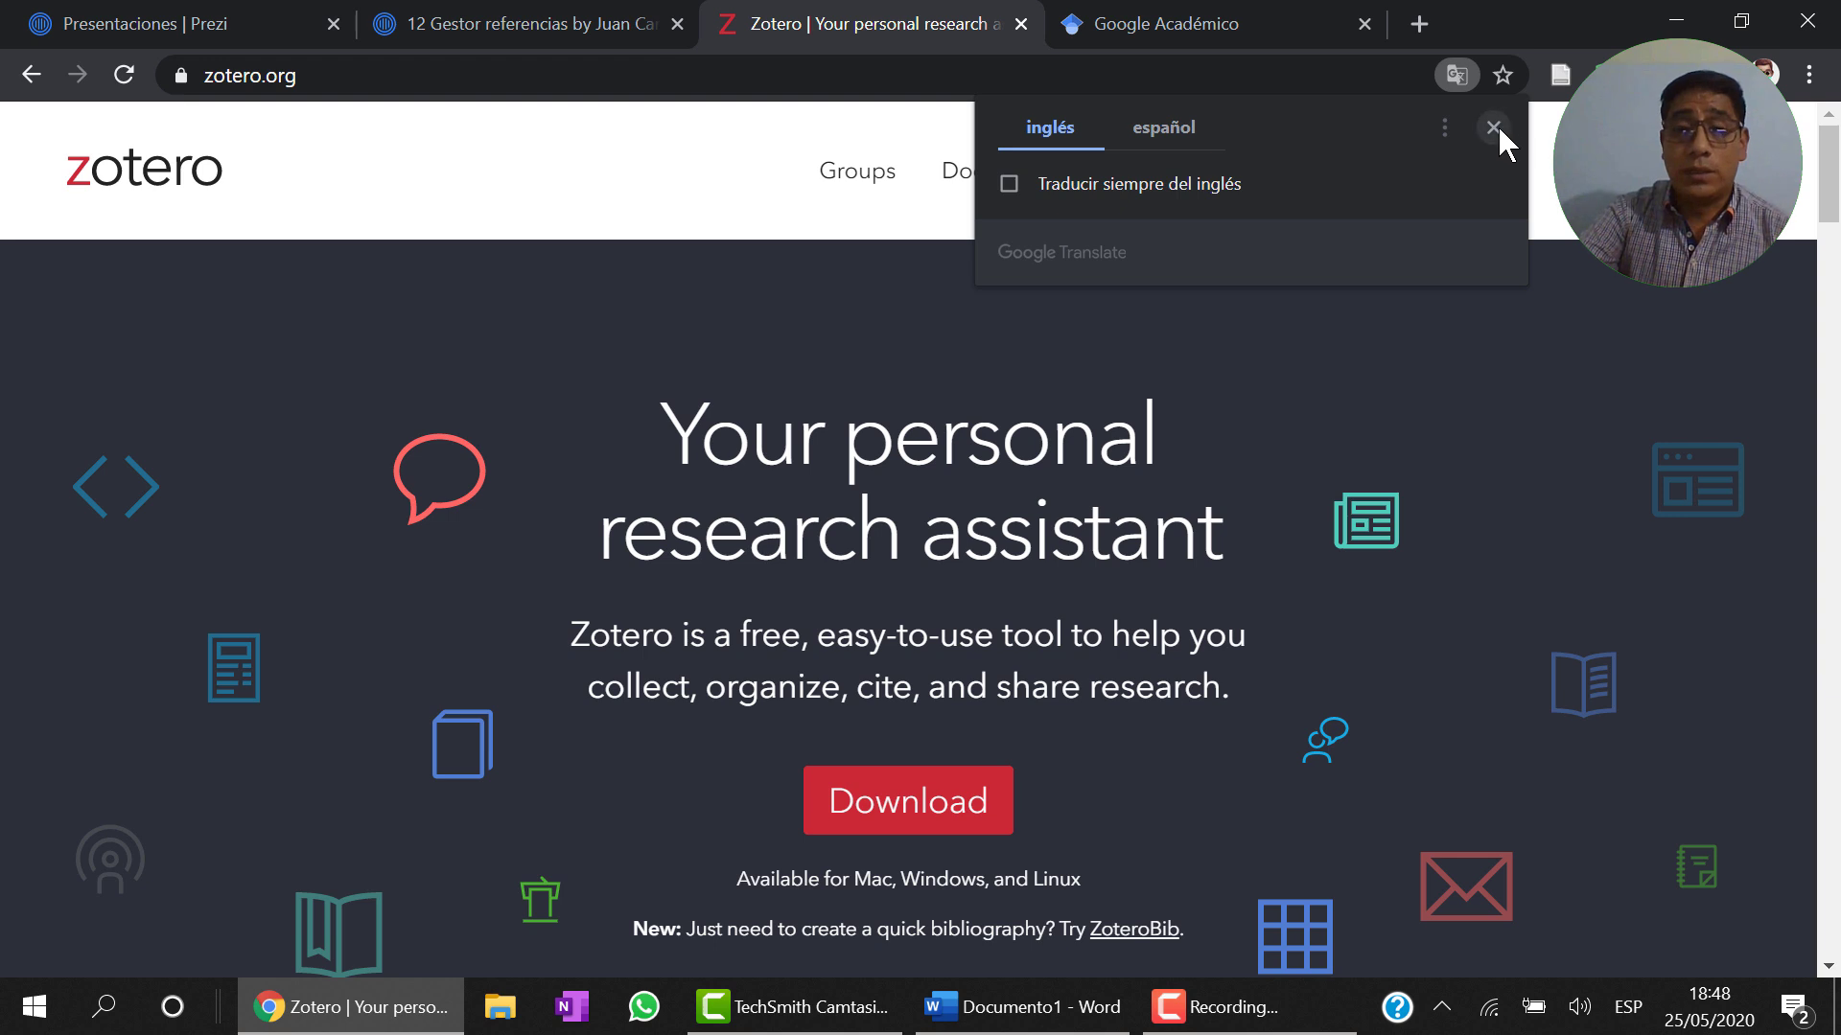
# Step: Dismiss the translation prompt, open Zotero's download page and cancel saving the Windows installer
pyautogui.click(1494, 127)
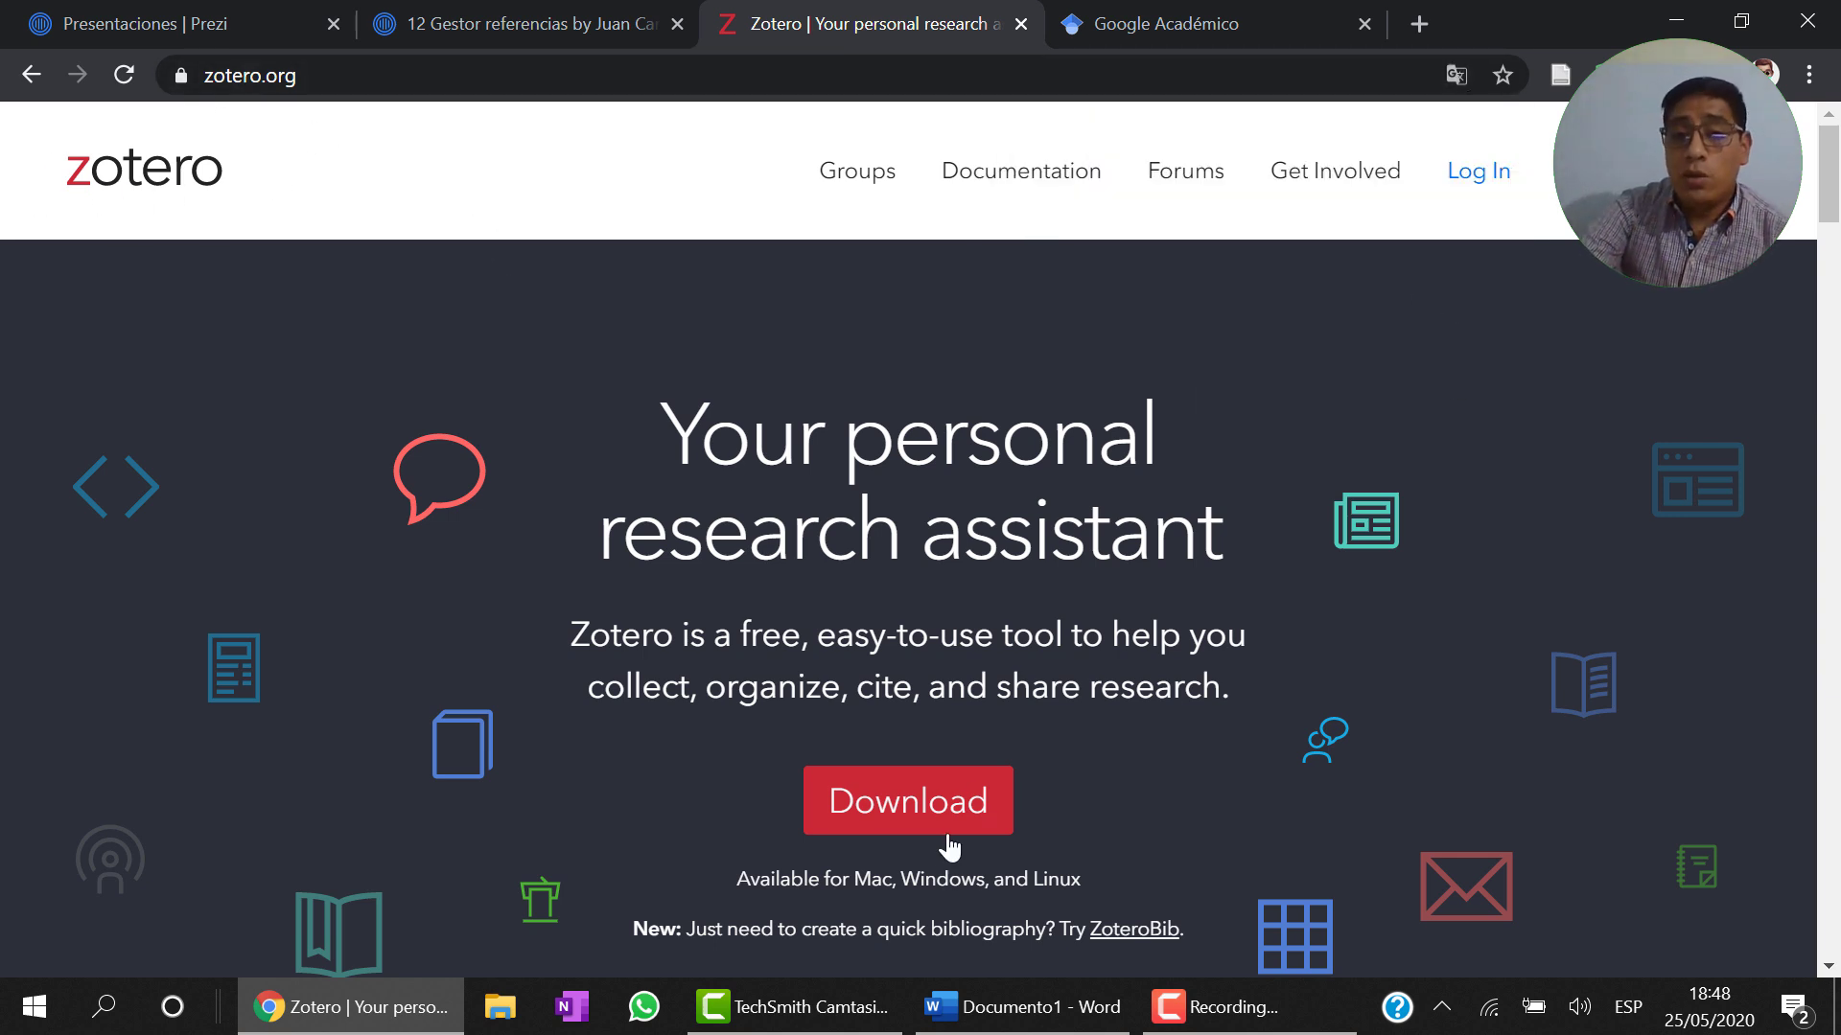
pyautogui.click(913, 833)
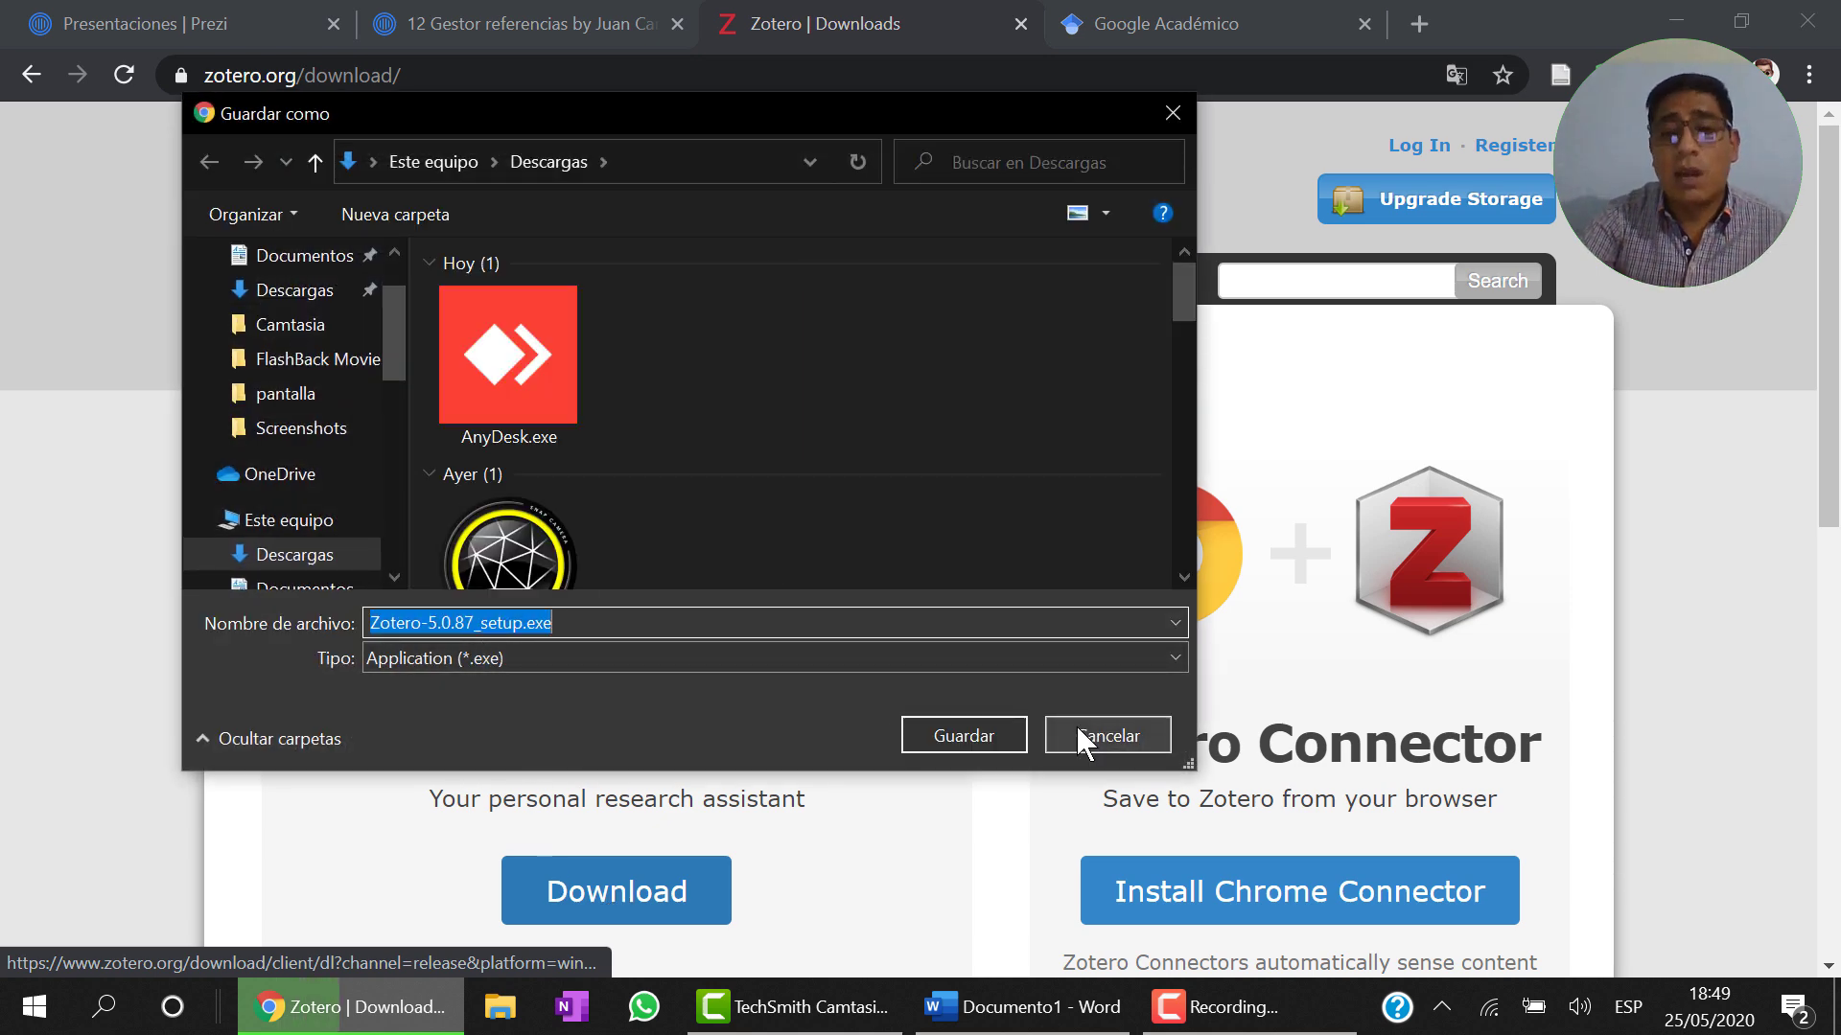
pyautogui.click(1105, 736)
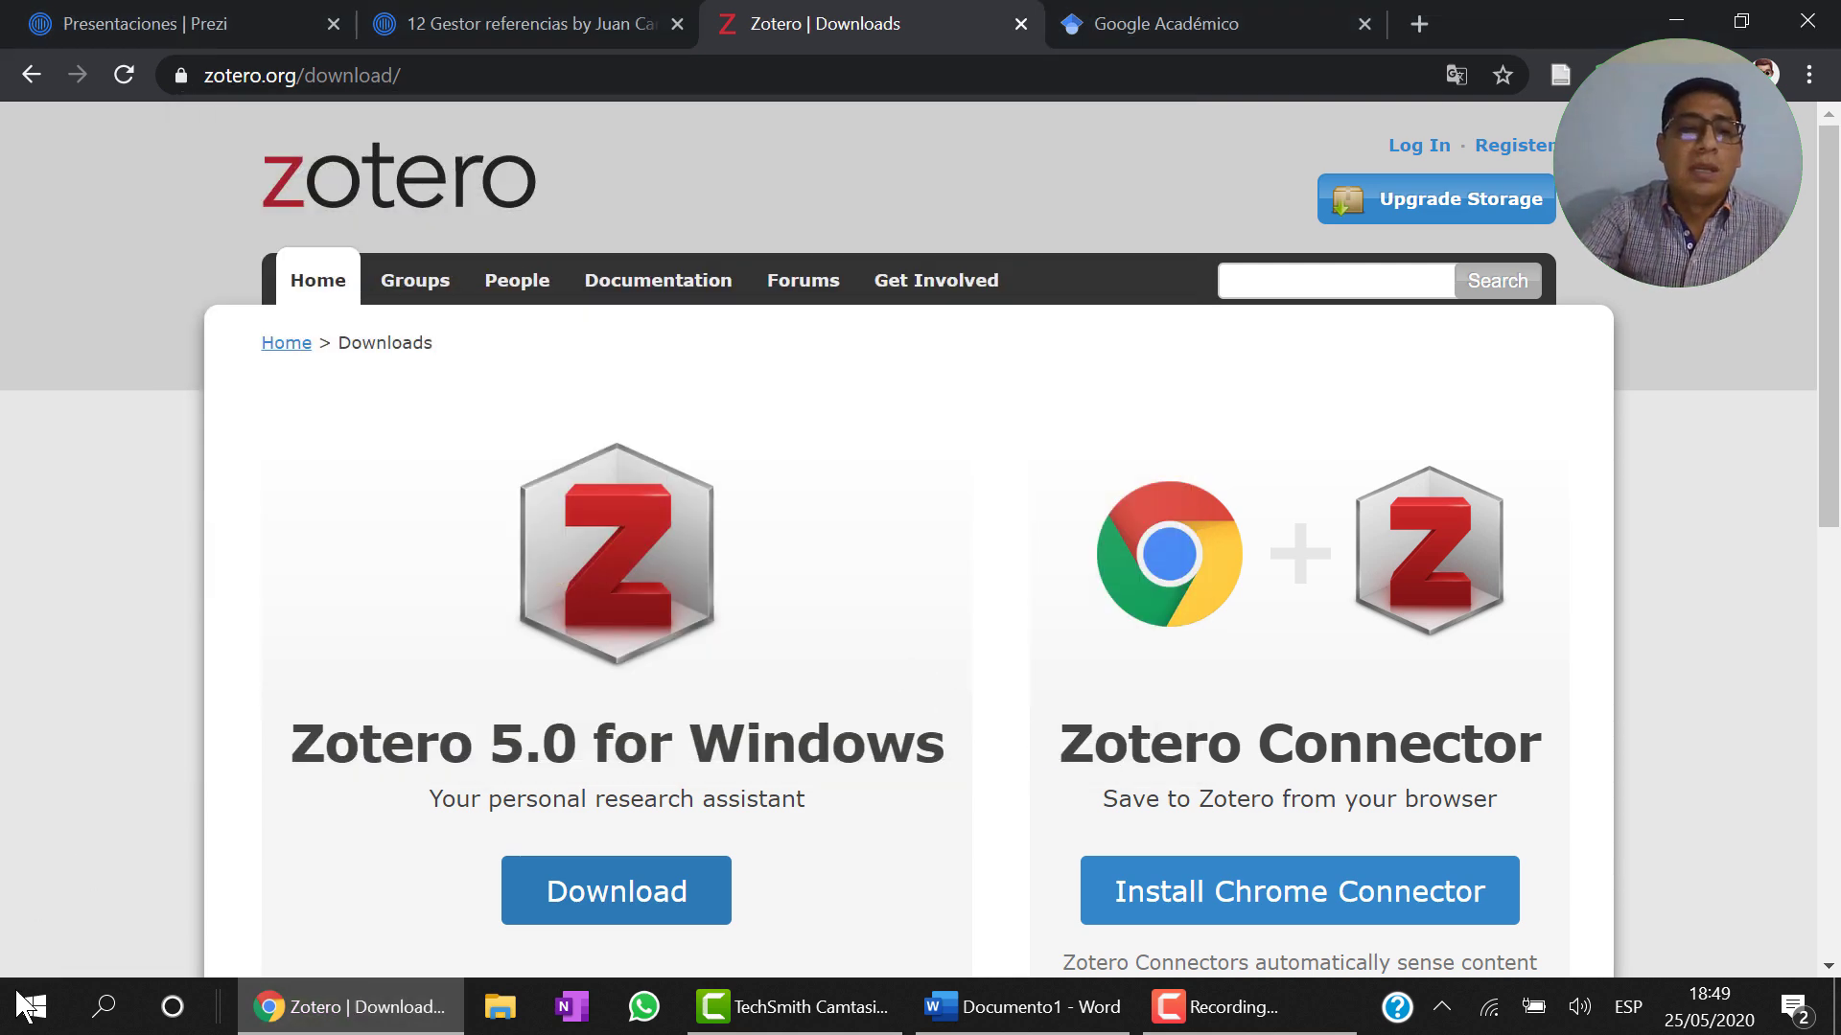
# Step: Find the installed Zotero desktop application on the computer and launch it
pyautogui.click(98, 1014)
pyautogui.write('zote')
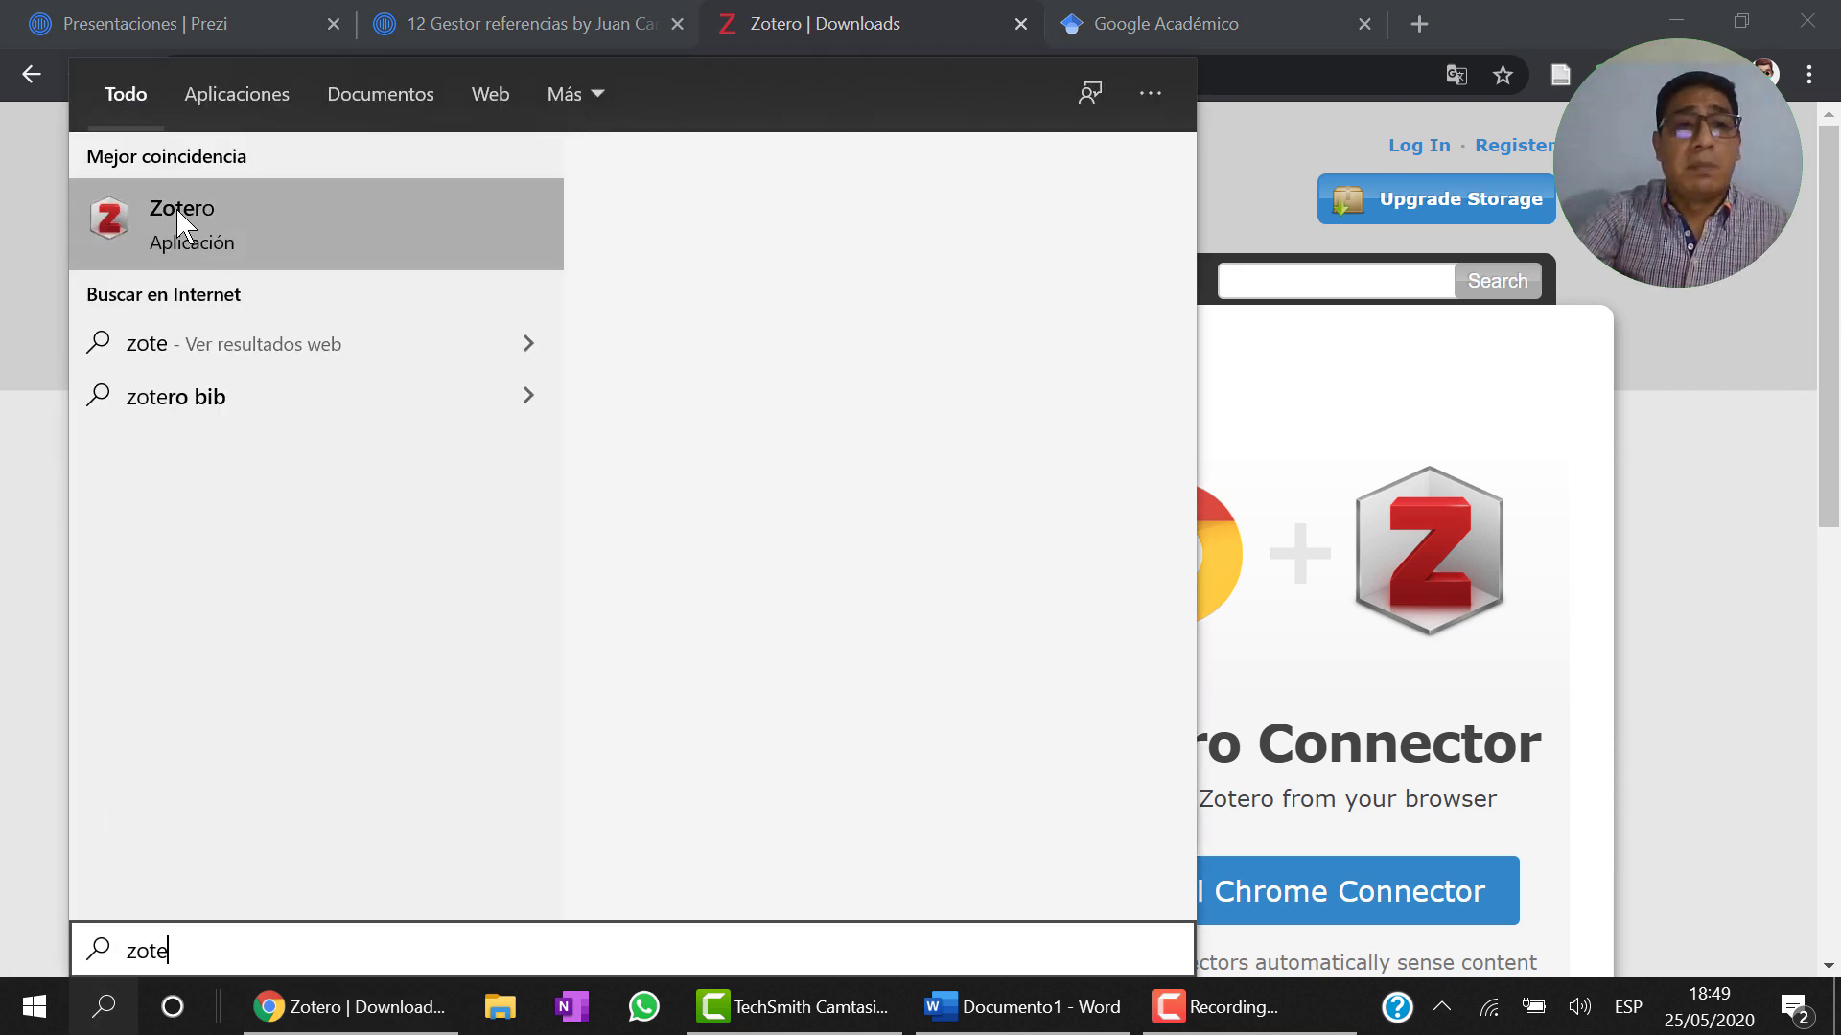
pyautogui.click(179, 221)
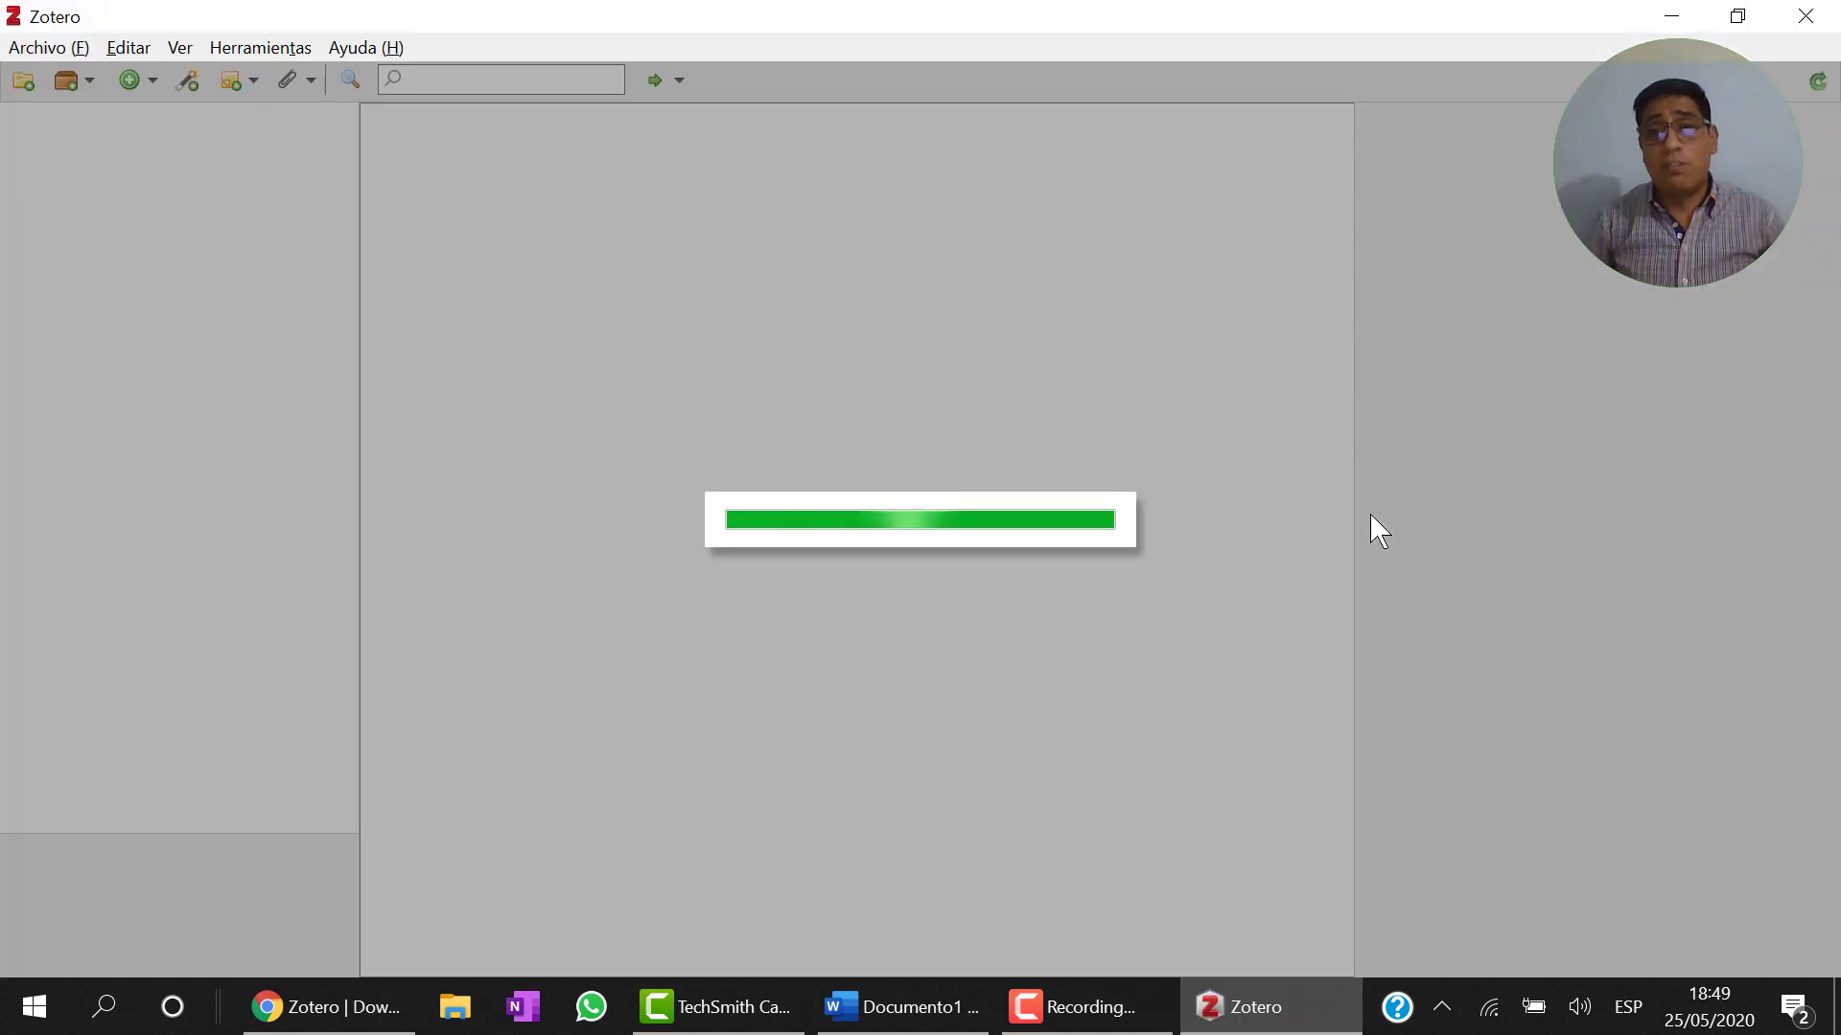
# Step: Minimise Zotero and open the Chrome Web Store page of the Zotero Connector extension
pyautogui.click(1673, 16)
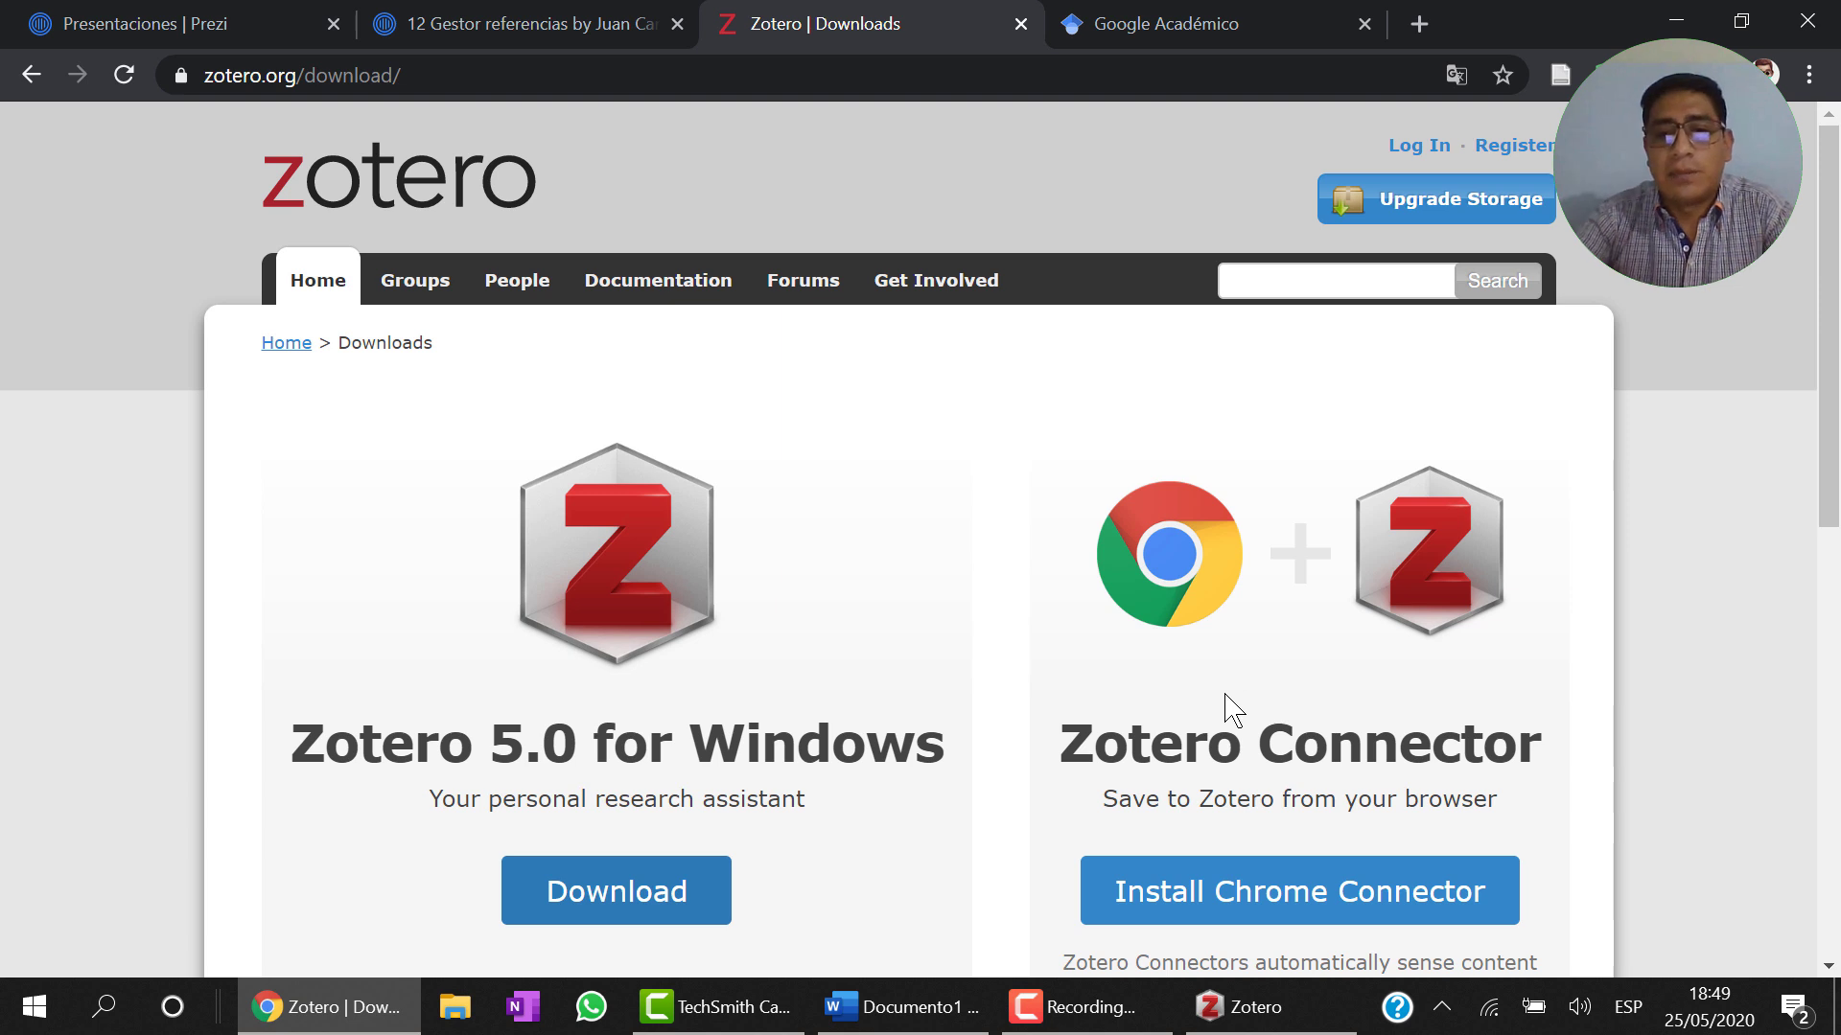
pyautogui.click(1230, 906)
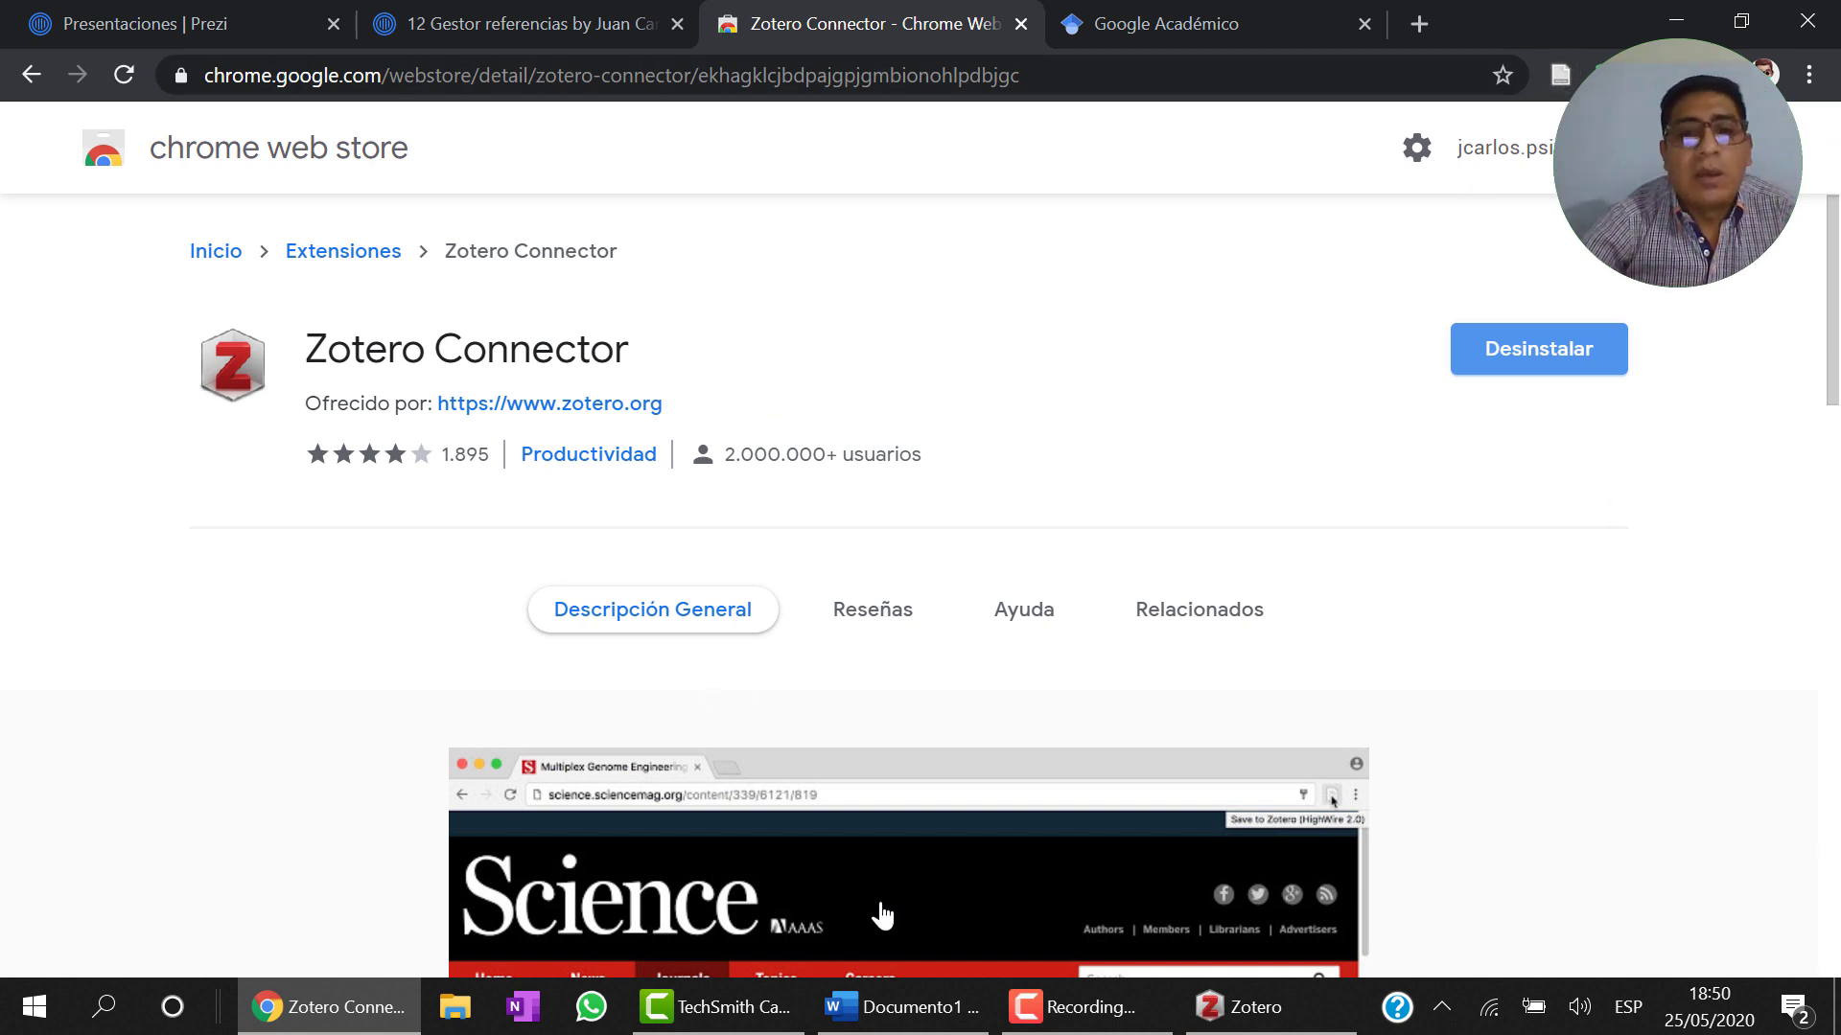
# Step: Switch to Word, enable the blocked macro content and display the Zotero citation commands
pyautogui.click(901, 1007)
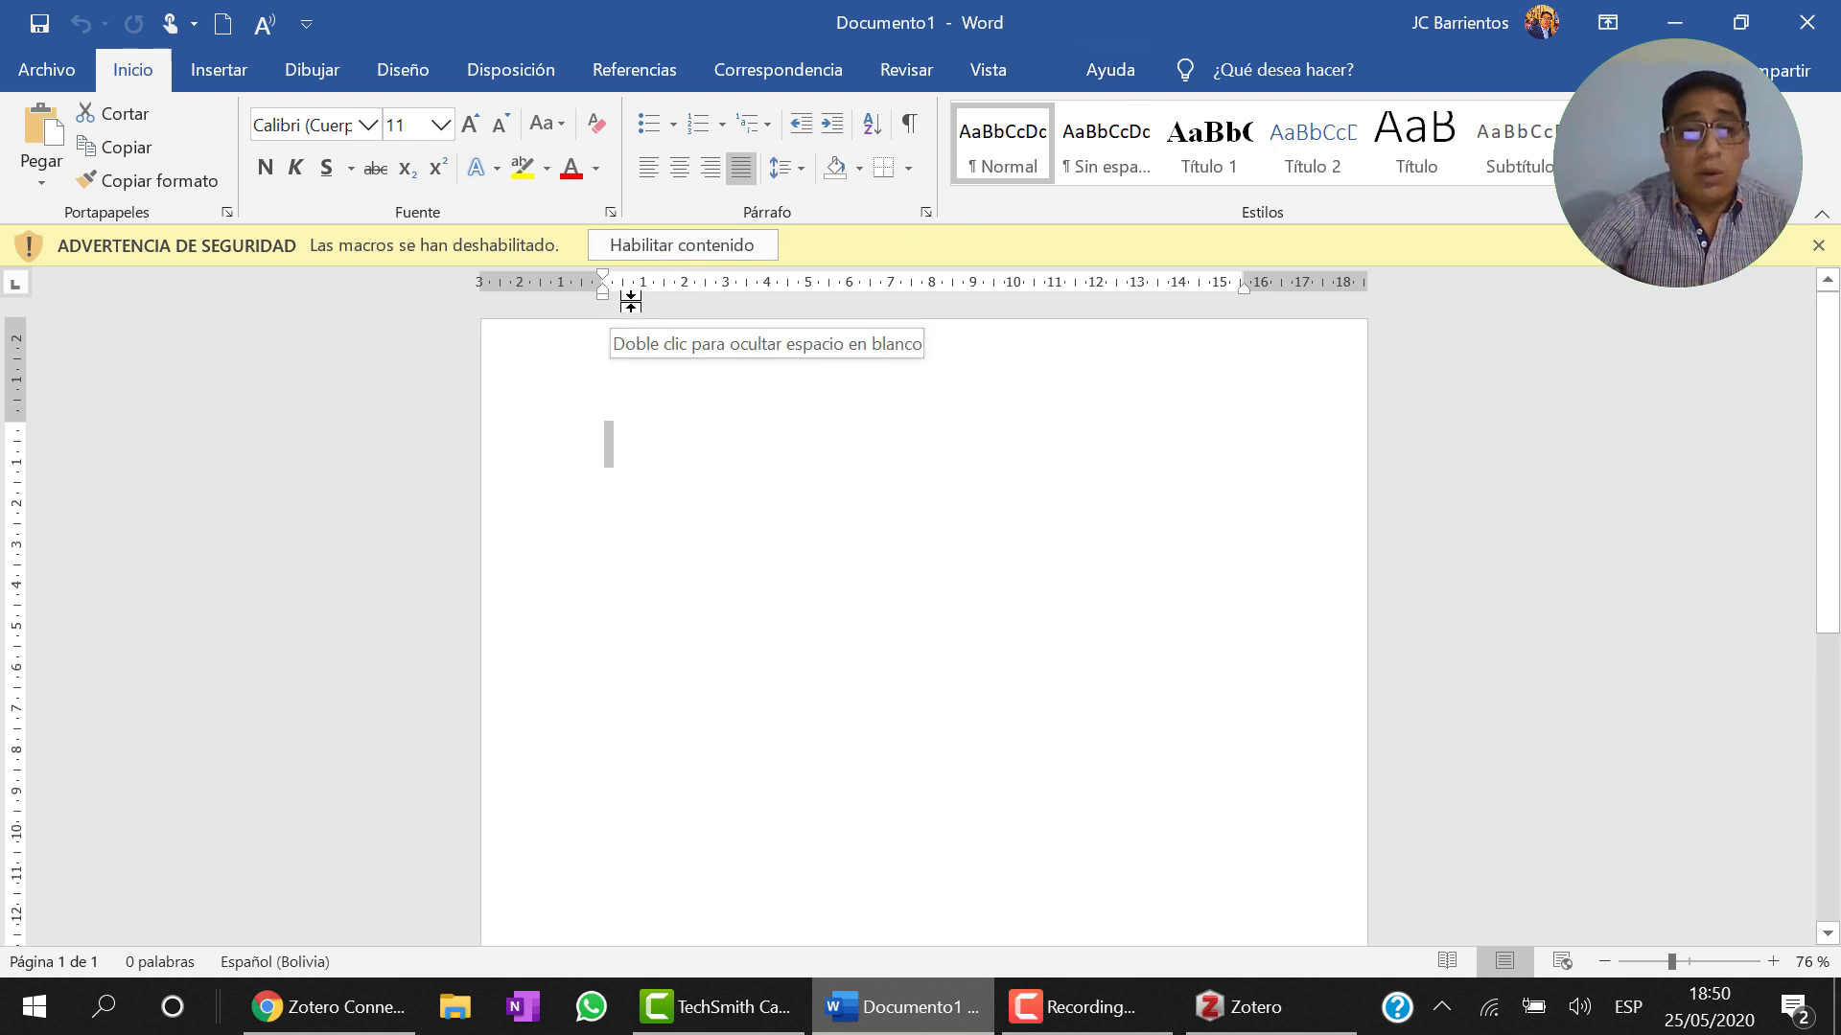
pyautogui.click(633, 246)
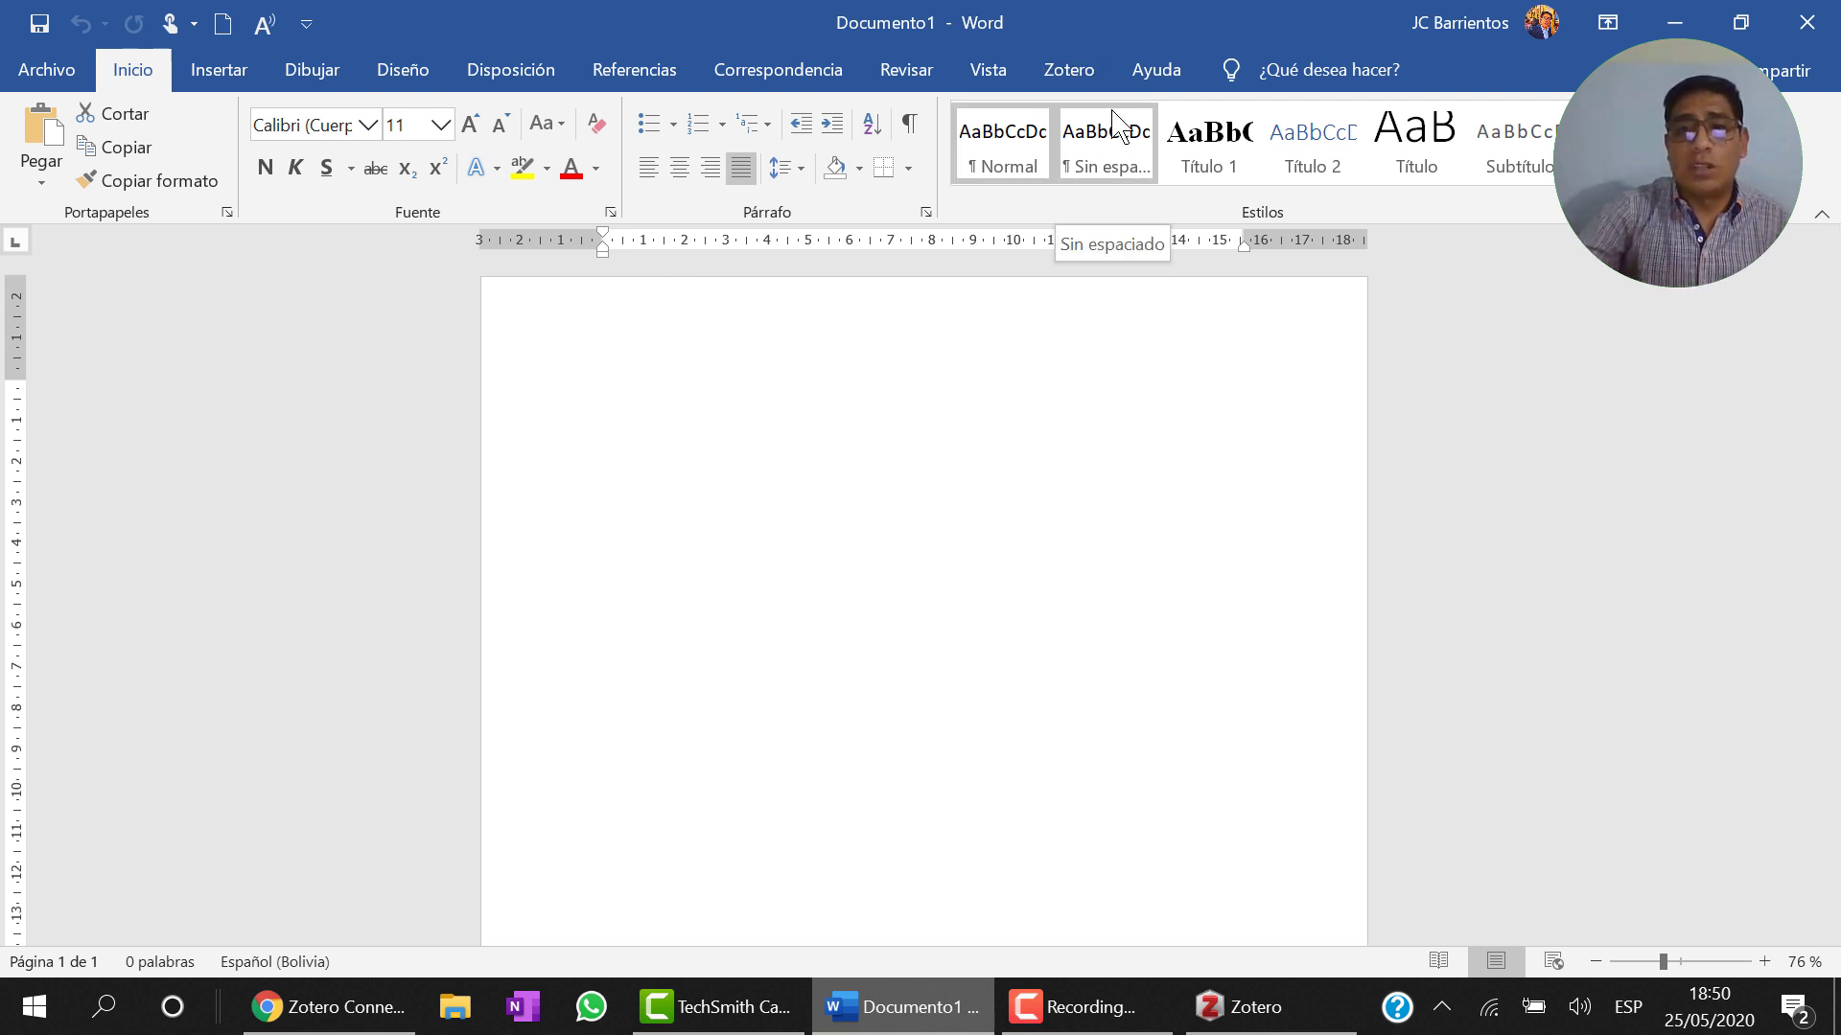
pyautogui.click(1060, 71)
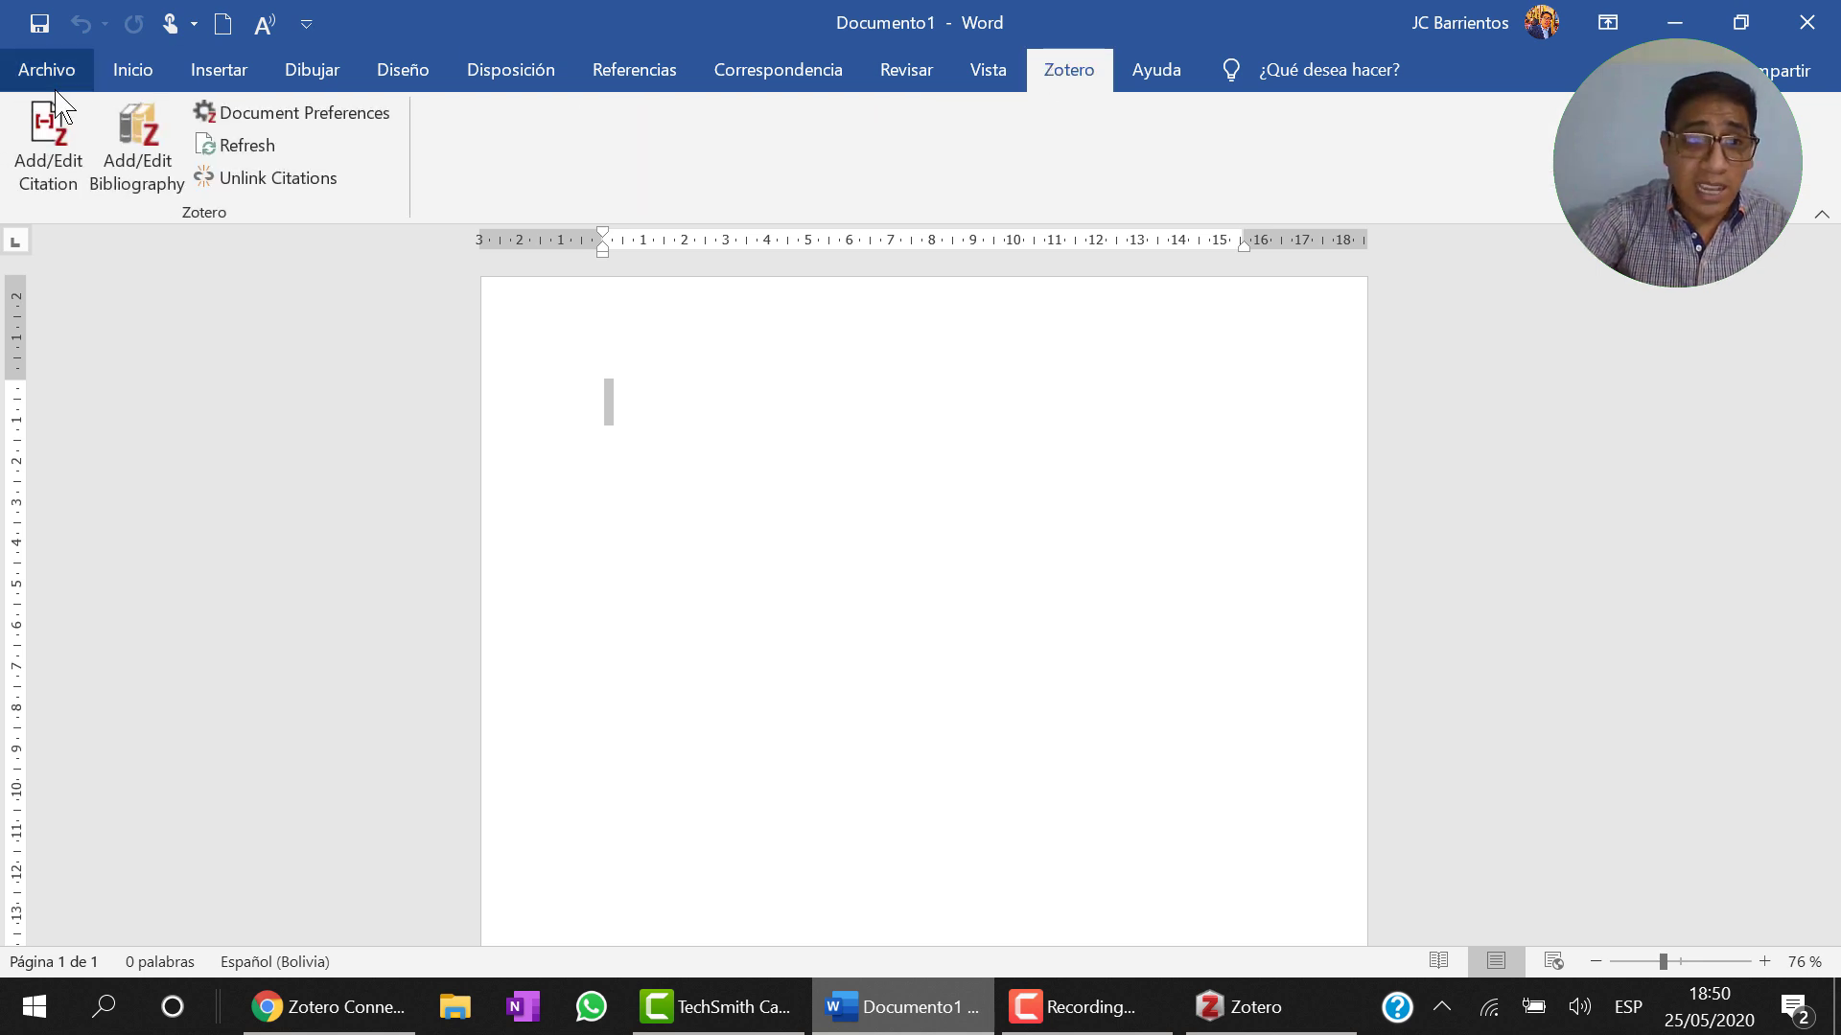
# Step: Switch to Zotero and create a new collection named Discapacidad in Mi biblioteca
pyautogui.click(1253, 1016)
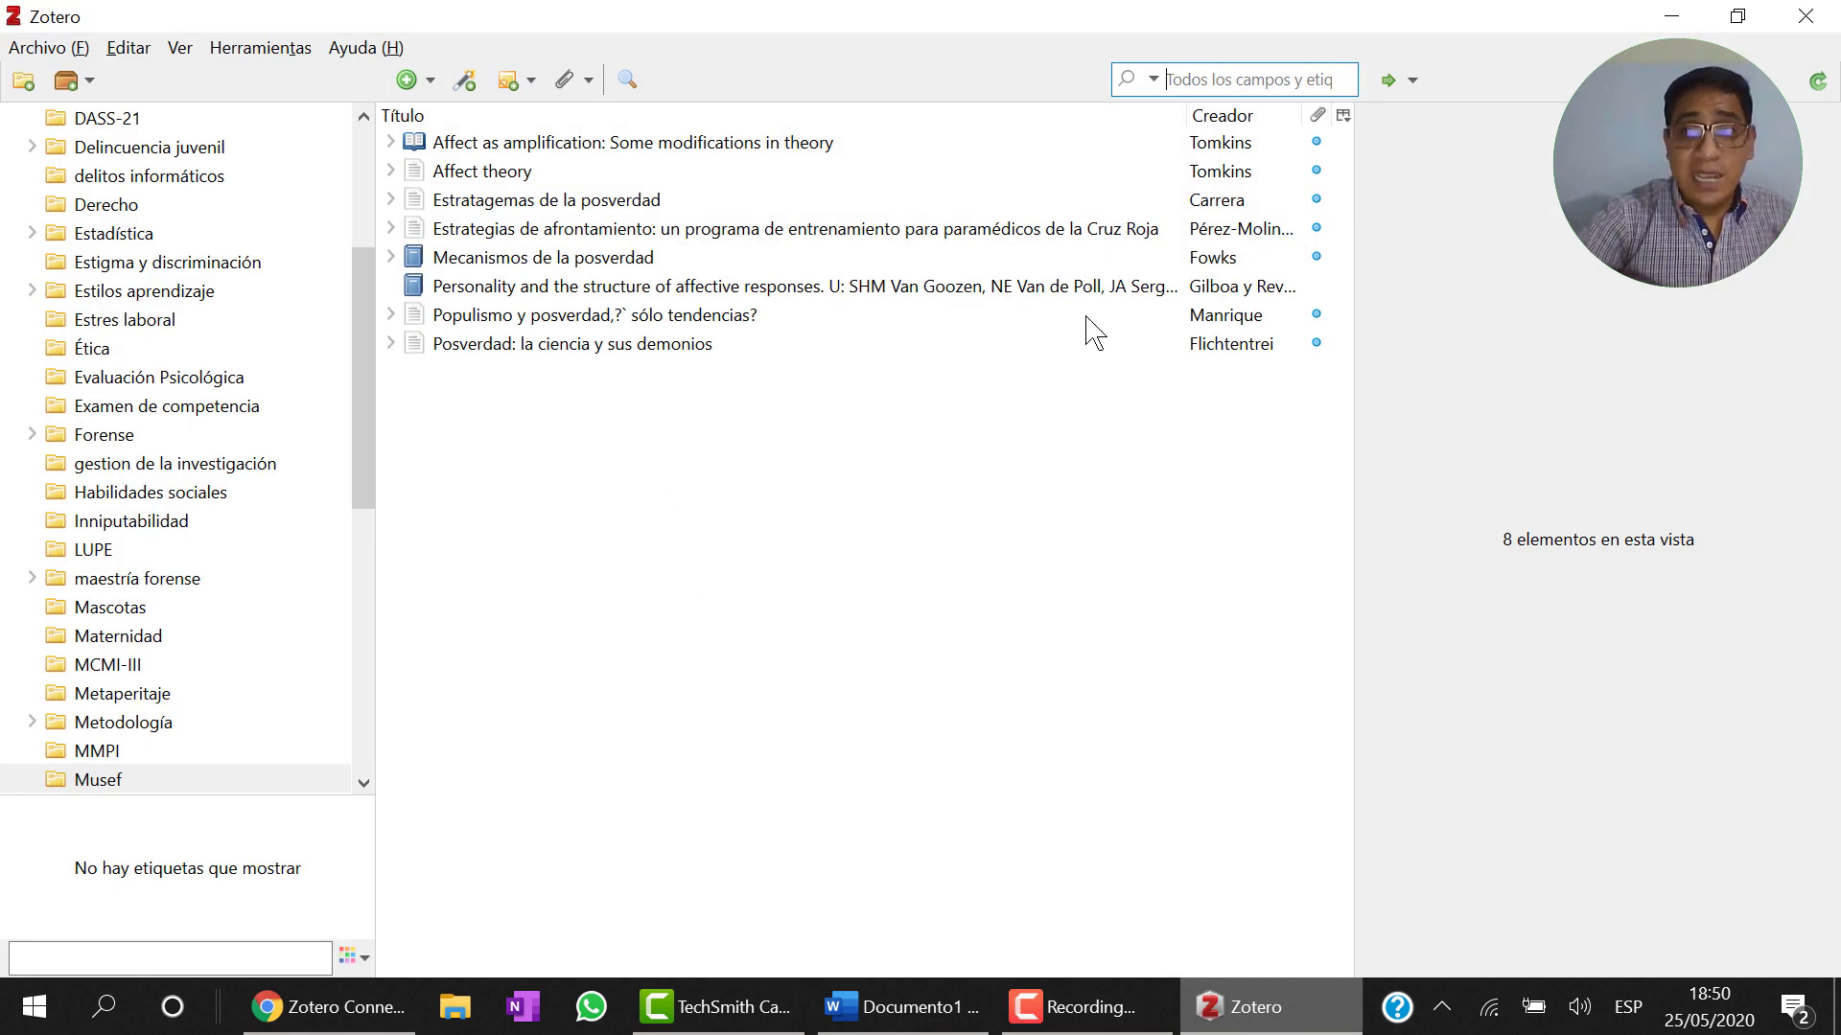
pyautogui.moveTo(1253, 29); pyautogui.dragTo(1060, 311)
pyautogui.click(1503, 294)
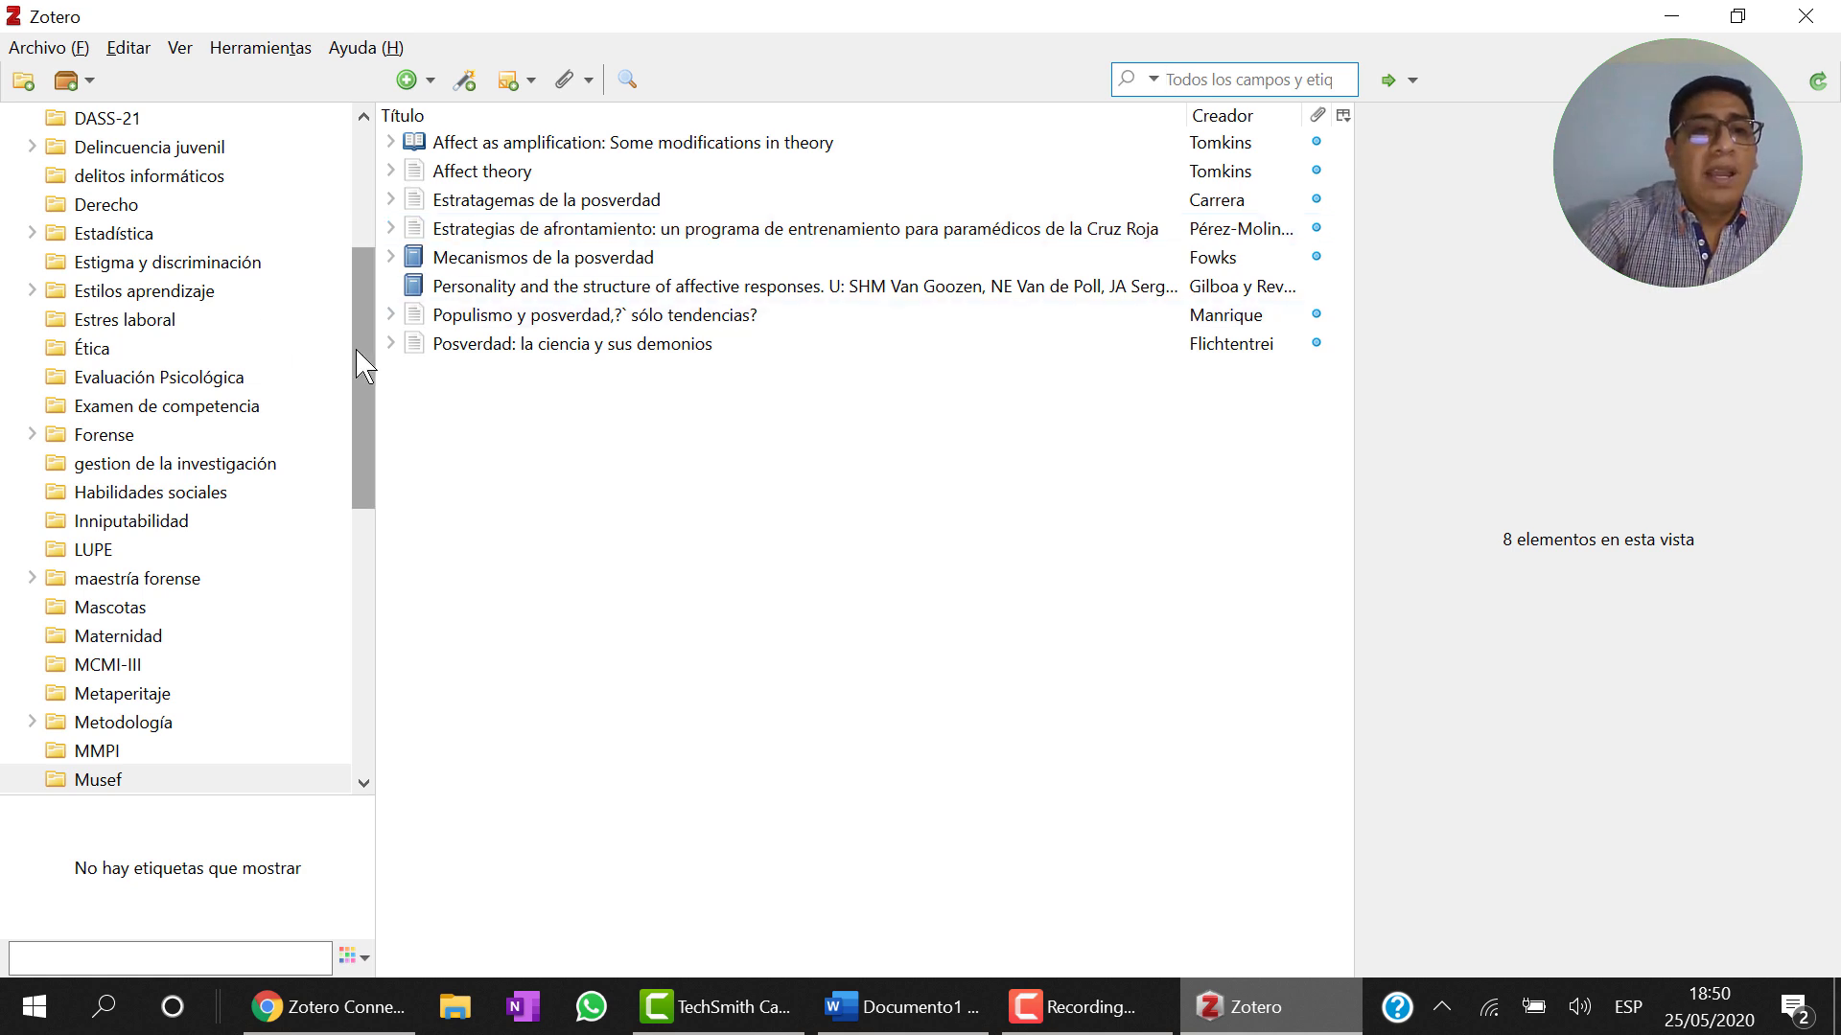
pyautogui.moveTo(357, 351); pyautogui.dragTo(351, 182)
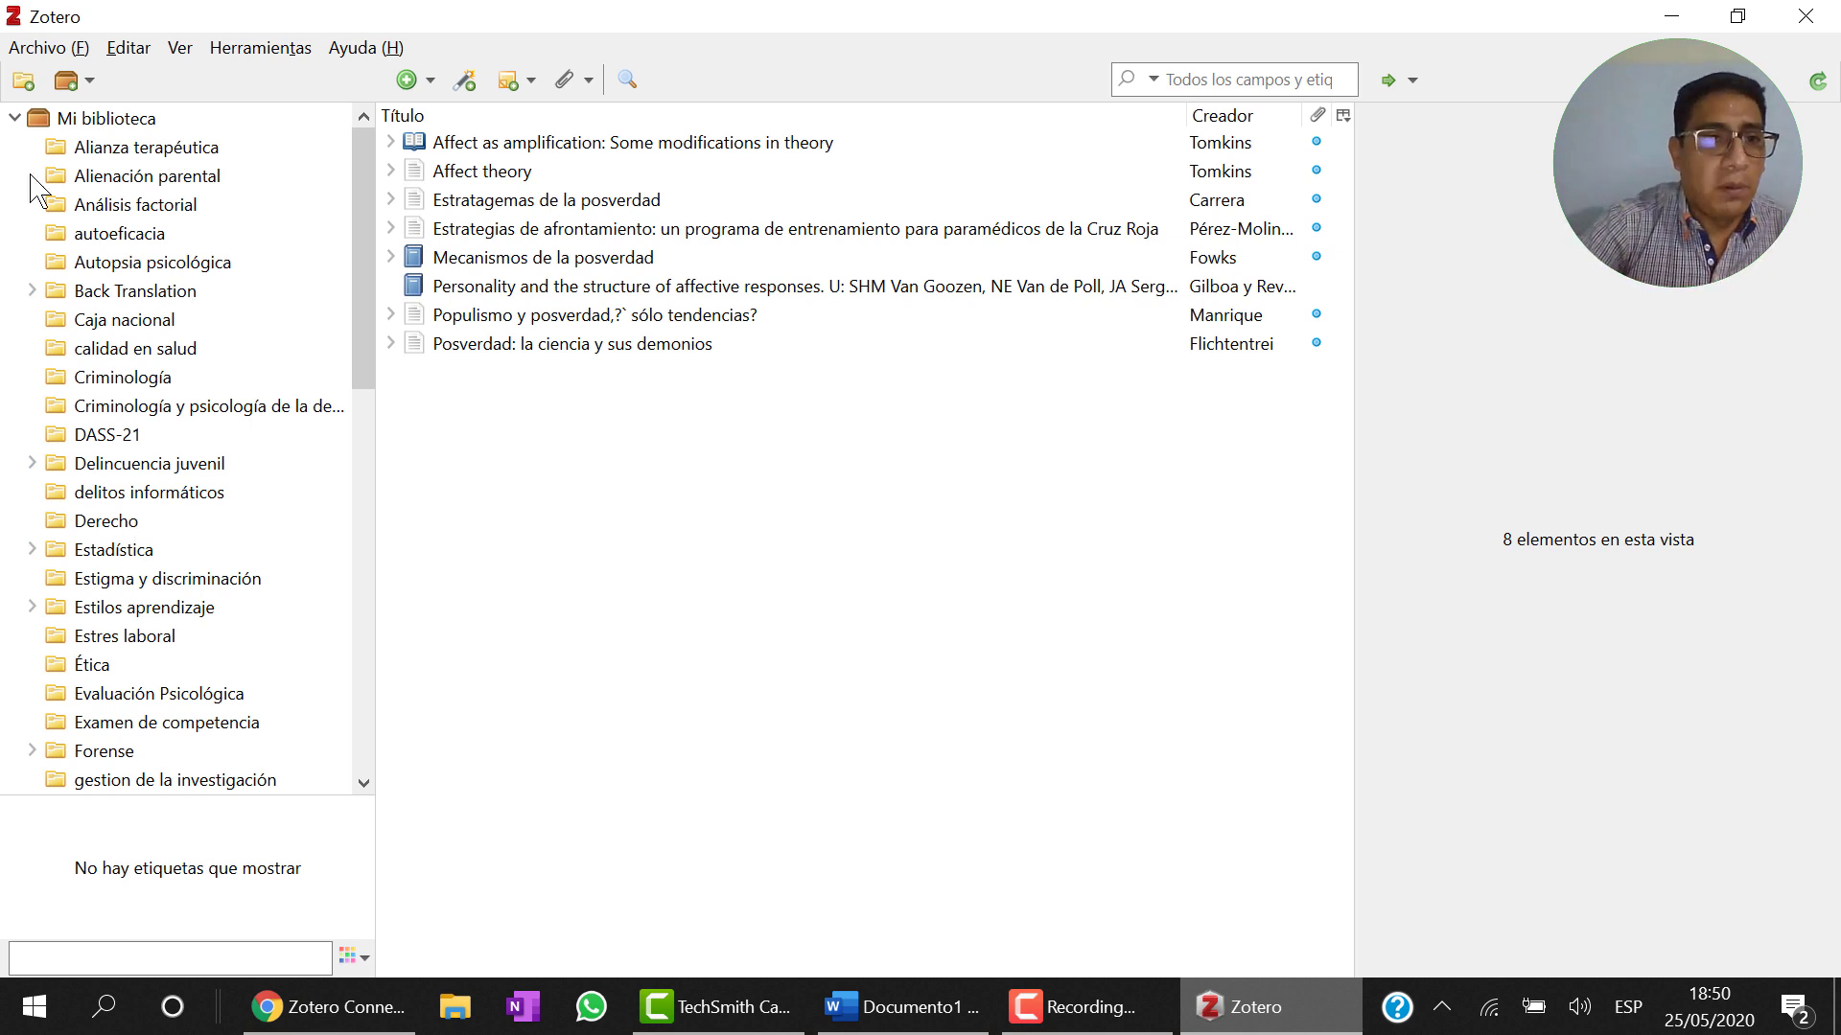
pyautogui.click(23, 82)
pyautogui.write('Discapacidad')
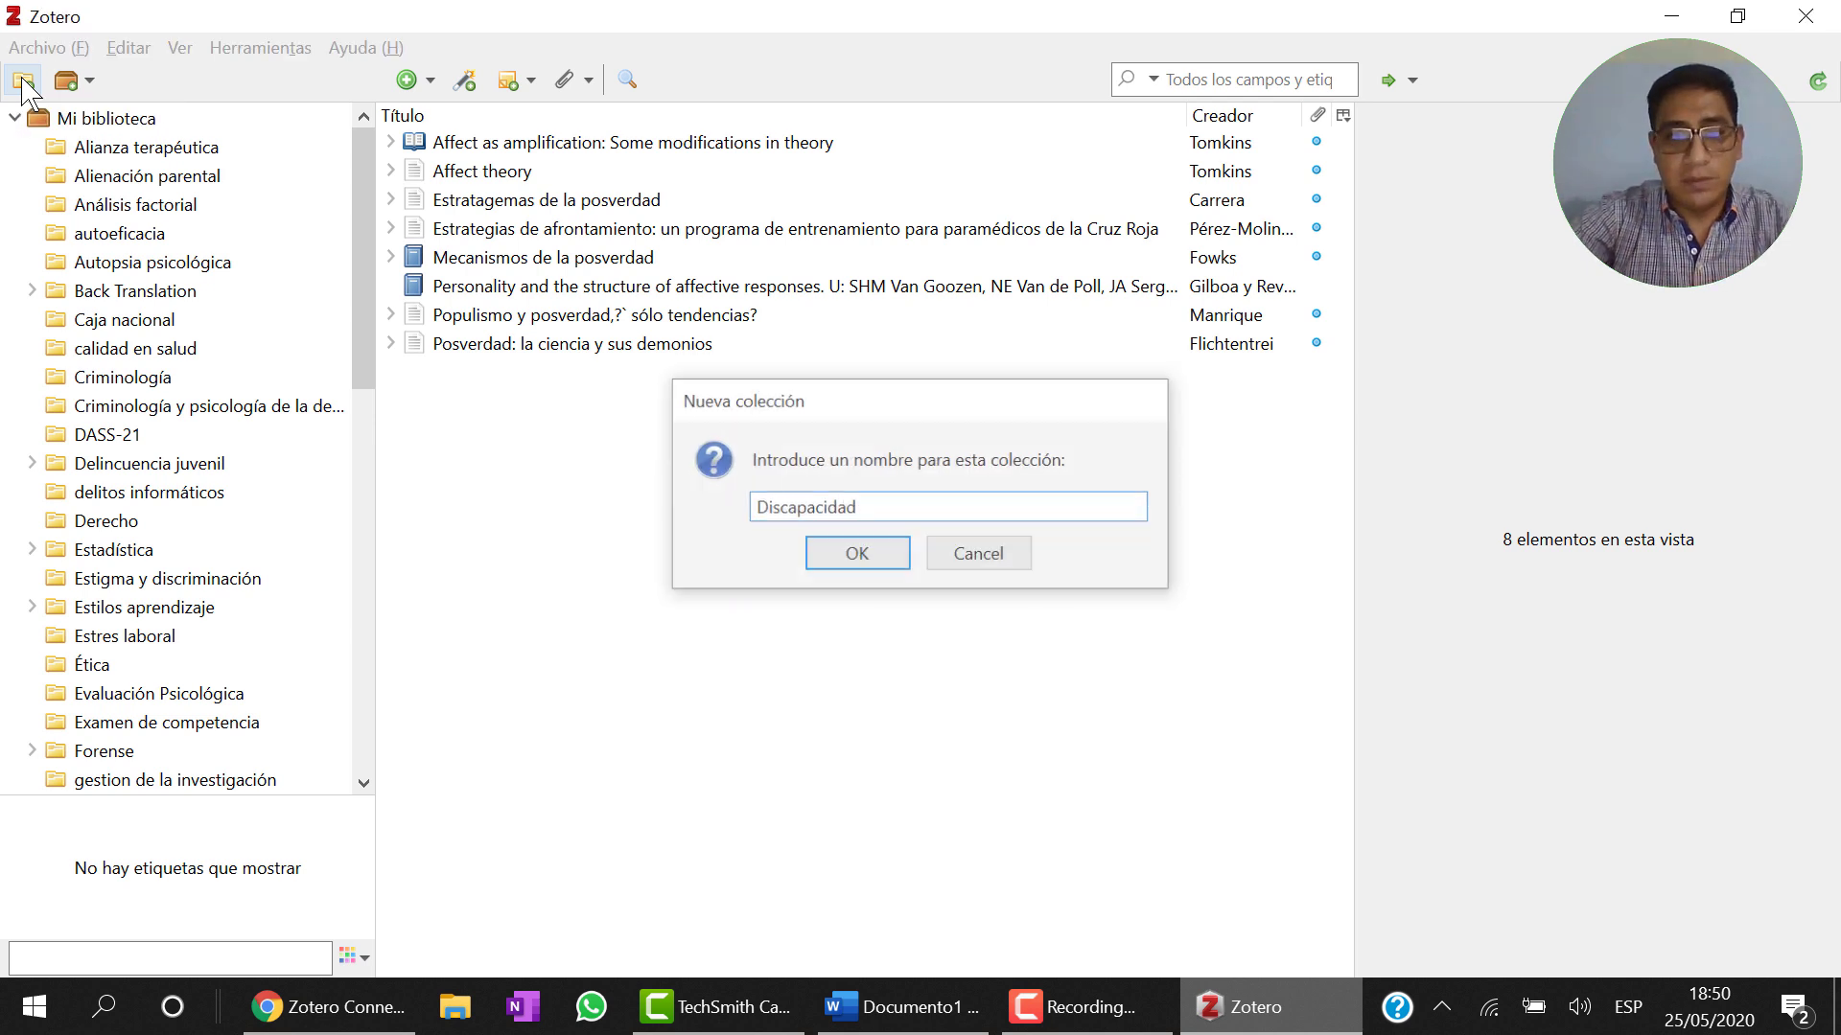
pyautogui.press('Return')
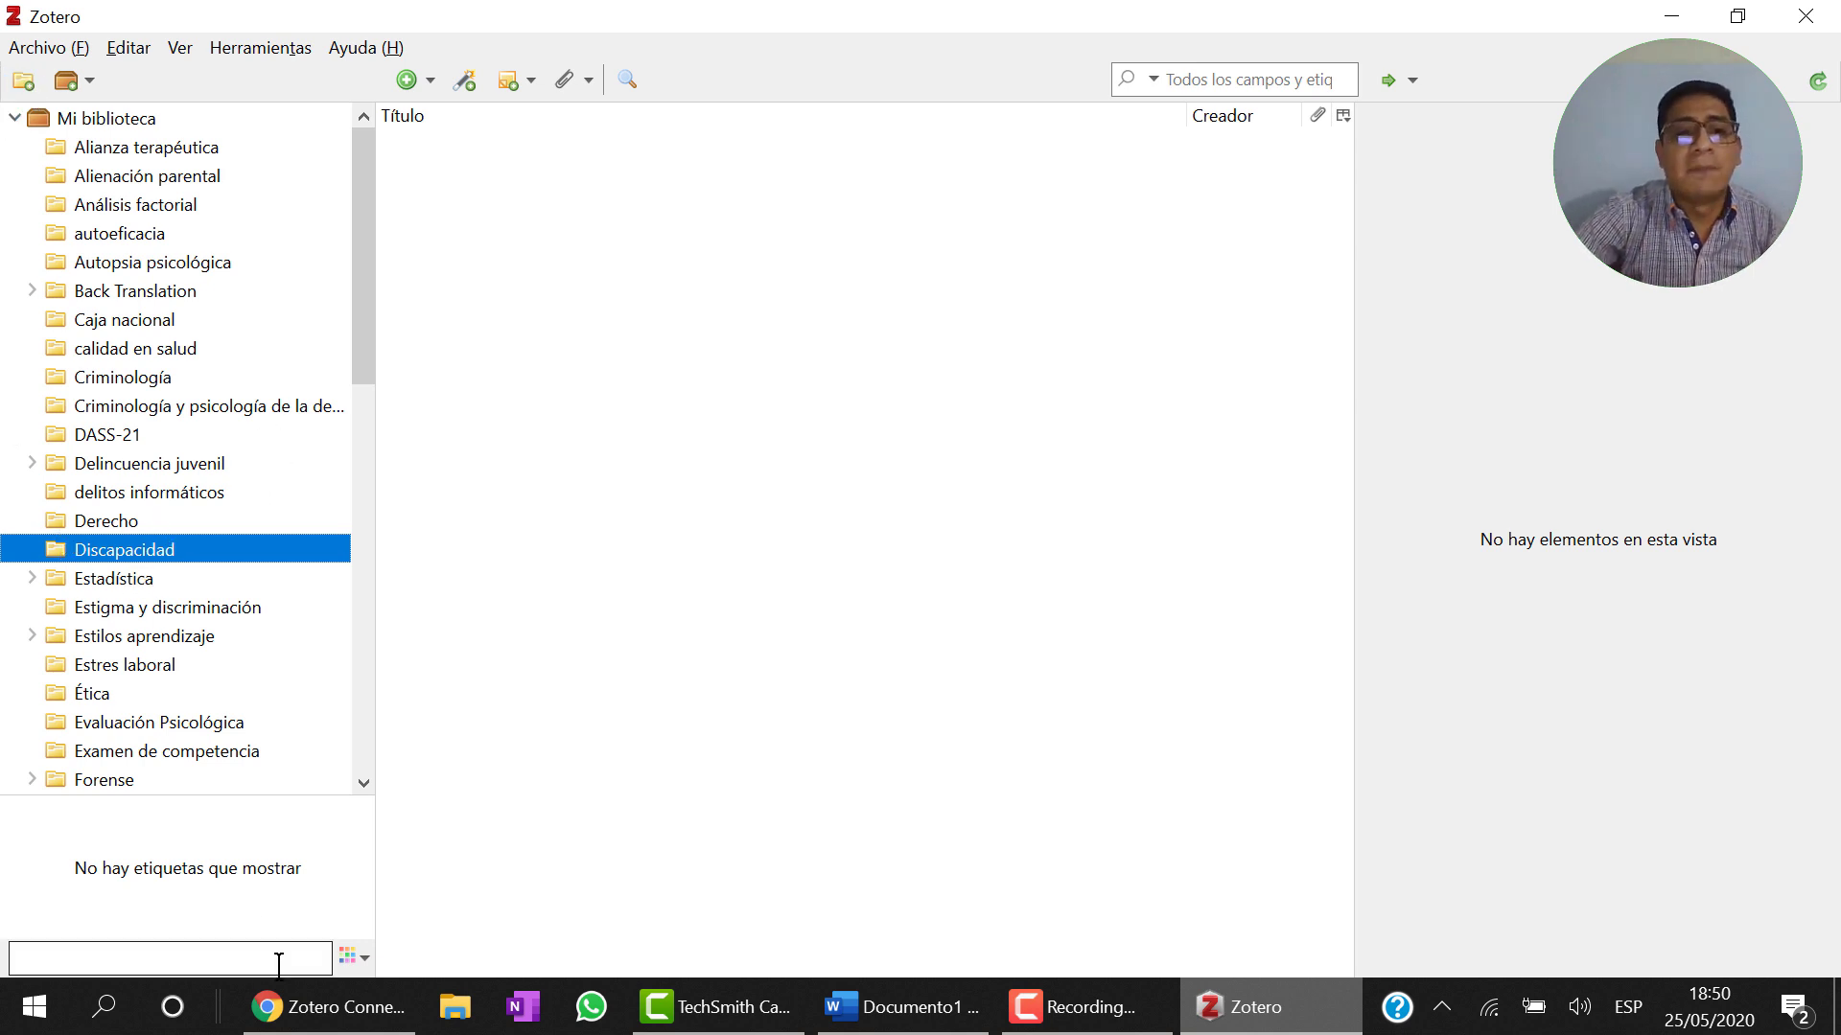
# Step: Switch to Chrome, search Google for "google academic" in a new browser tab and open the Google Académico result
pyautogui.click(287, 1006)
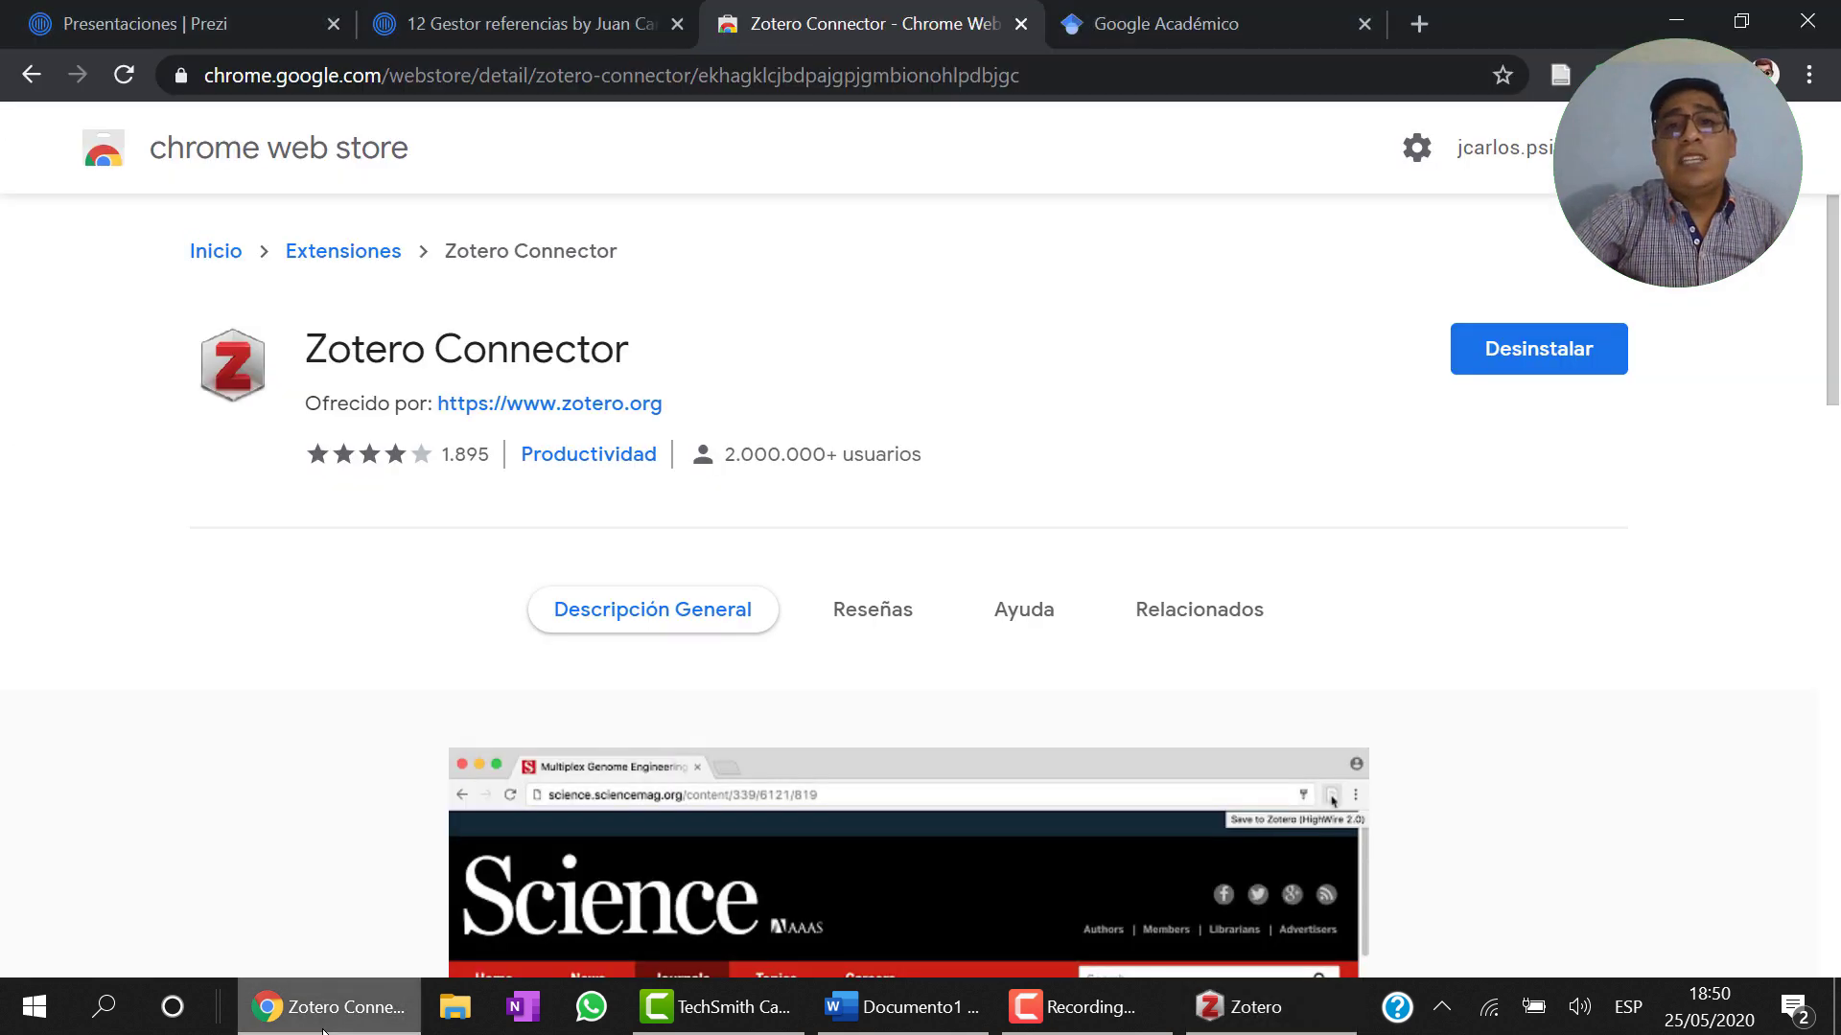
pyautogui.click(1151, 13)
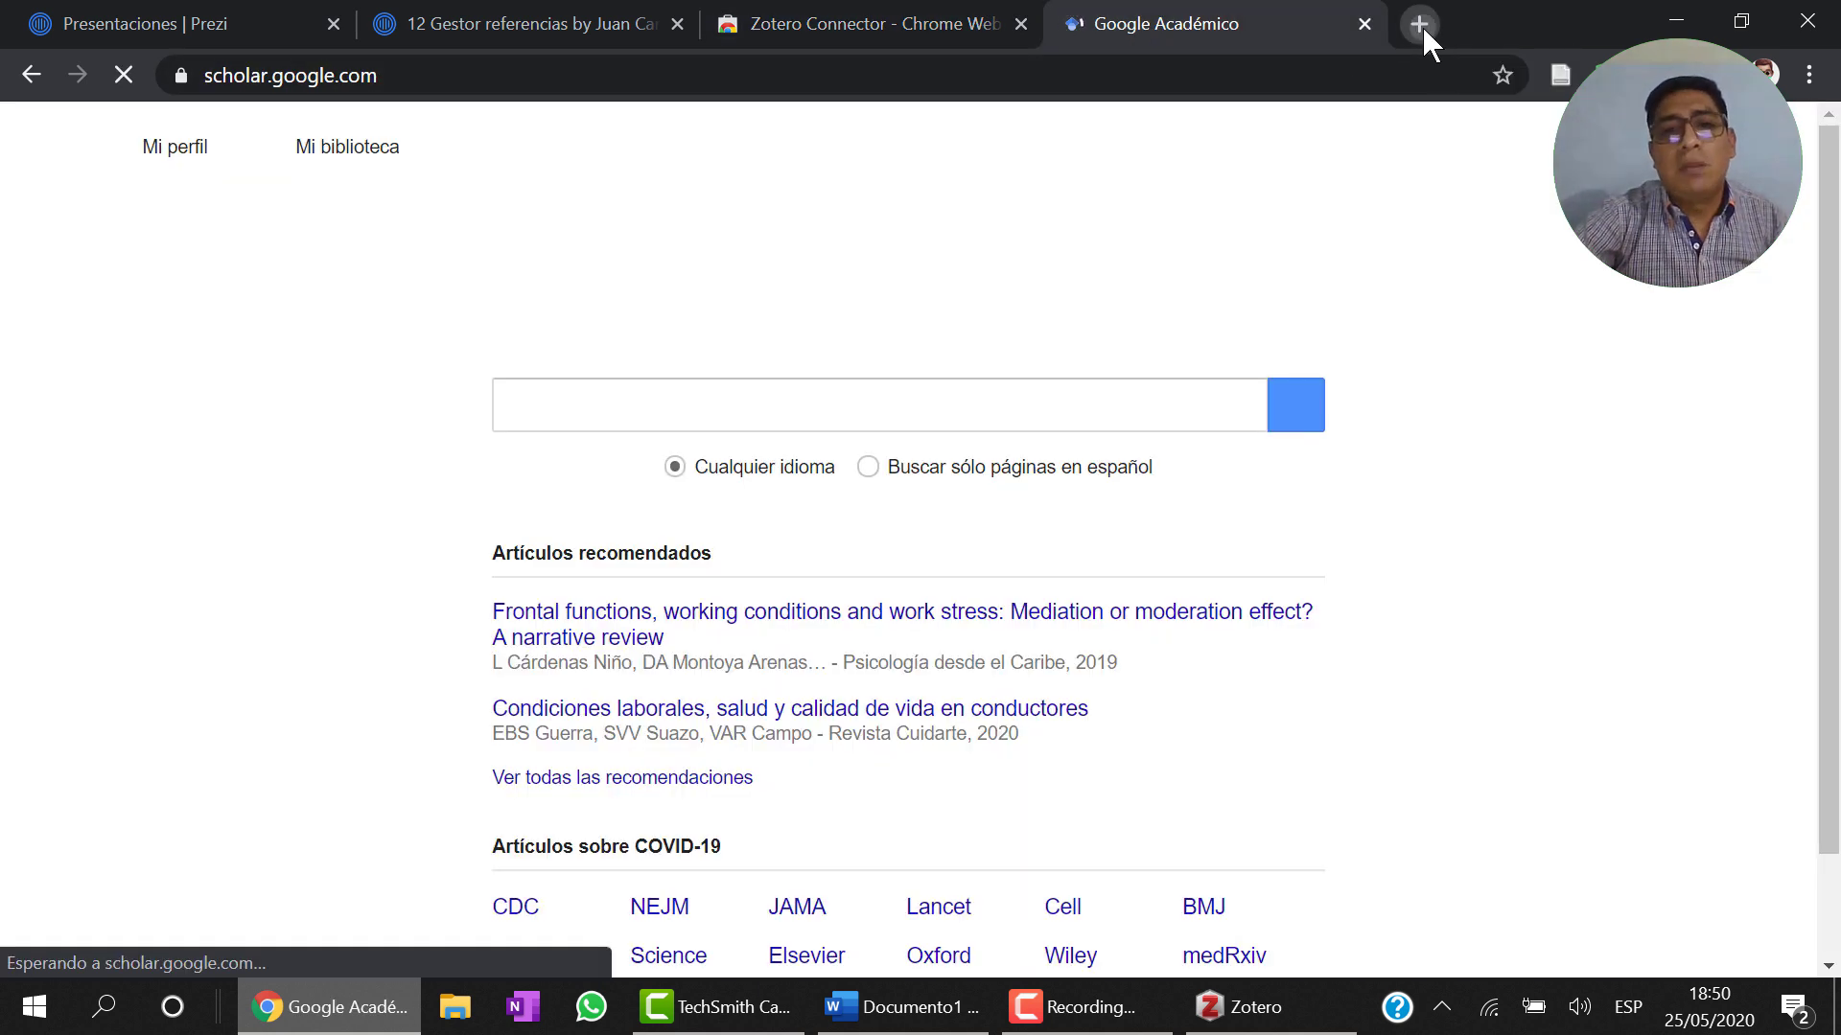
pyautogui.click(1420, 23)
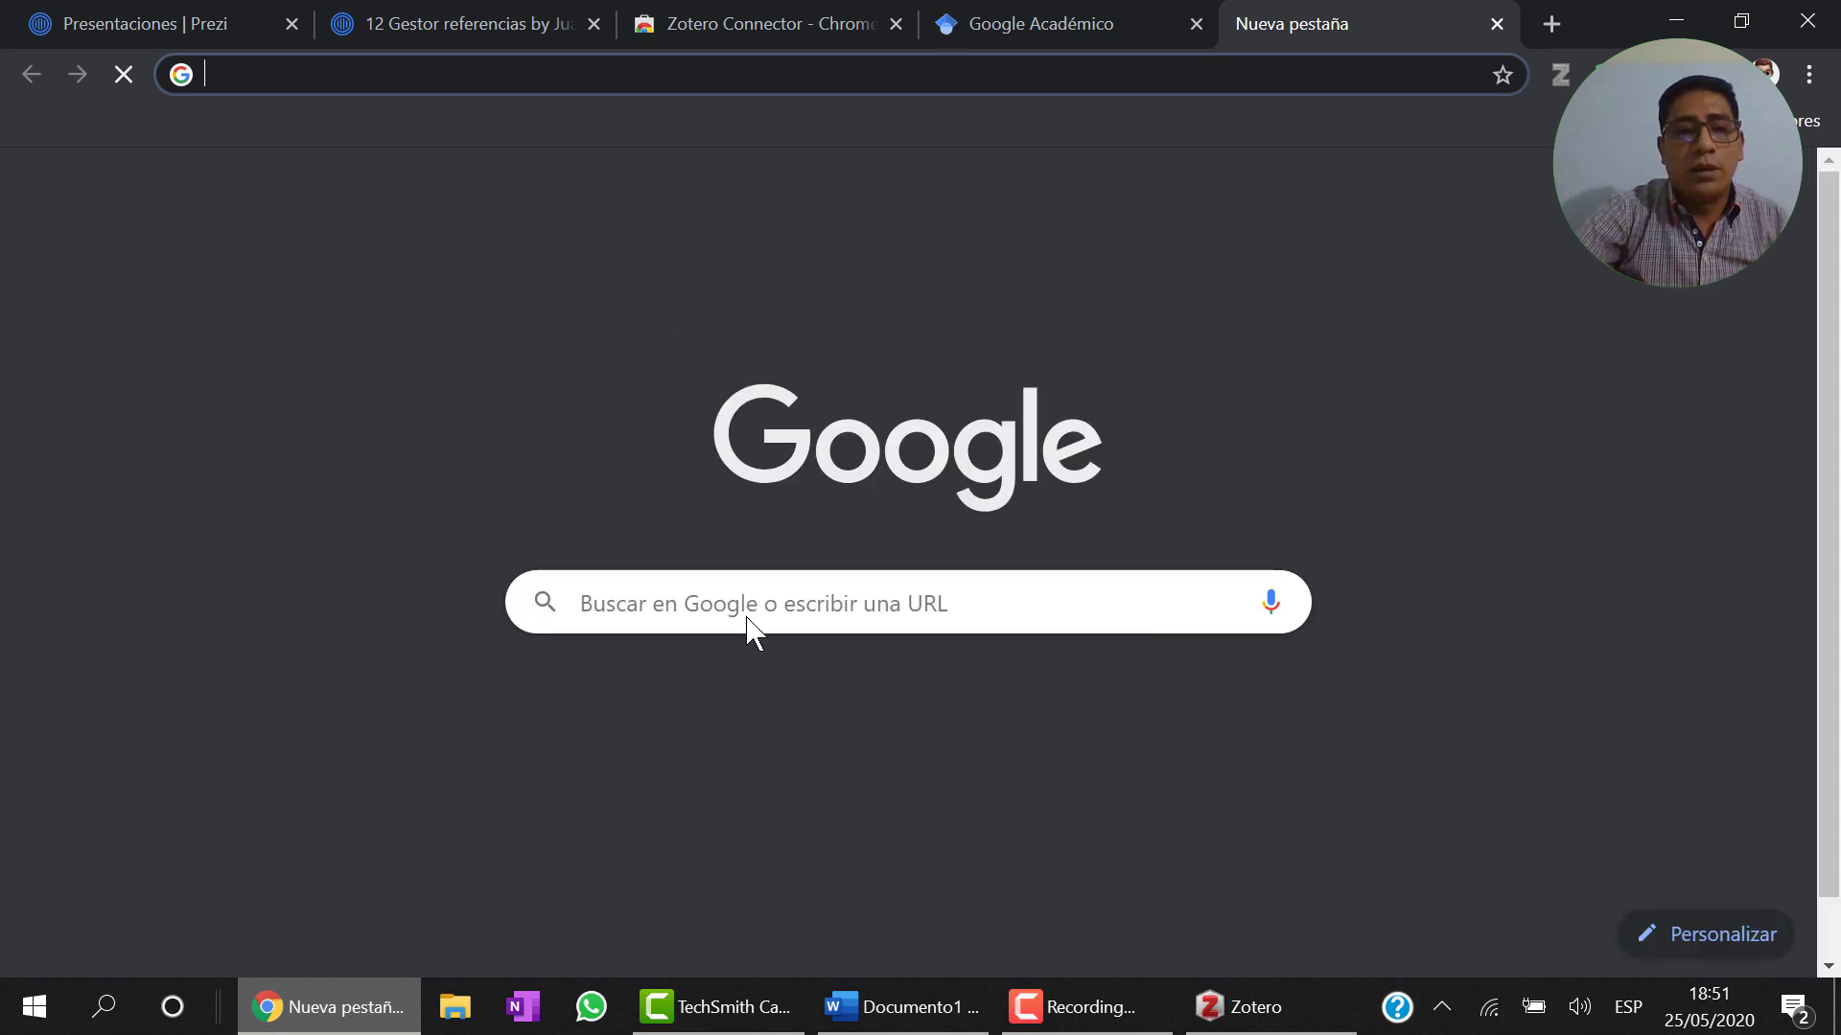
pyautogui.click(728, 601)
pyautogui.write('google academico')
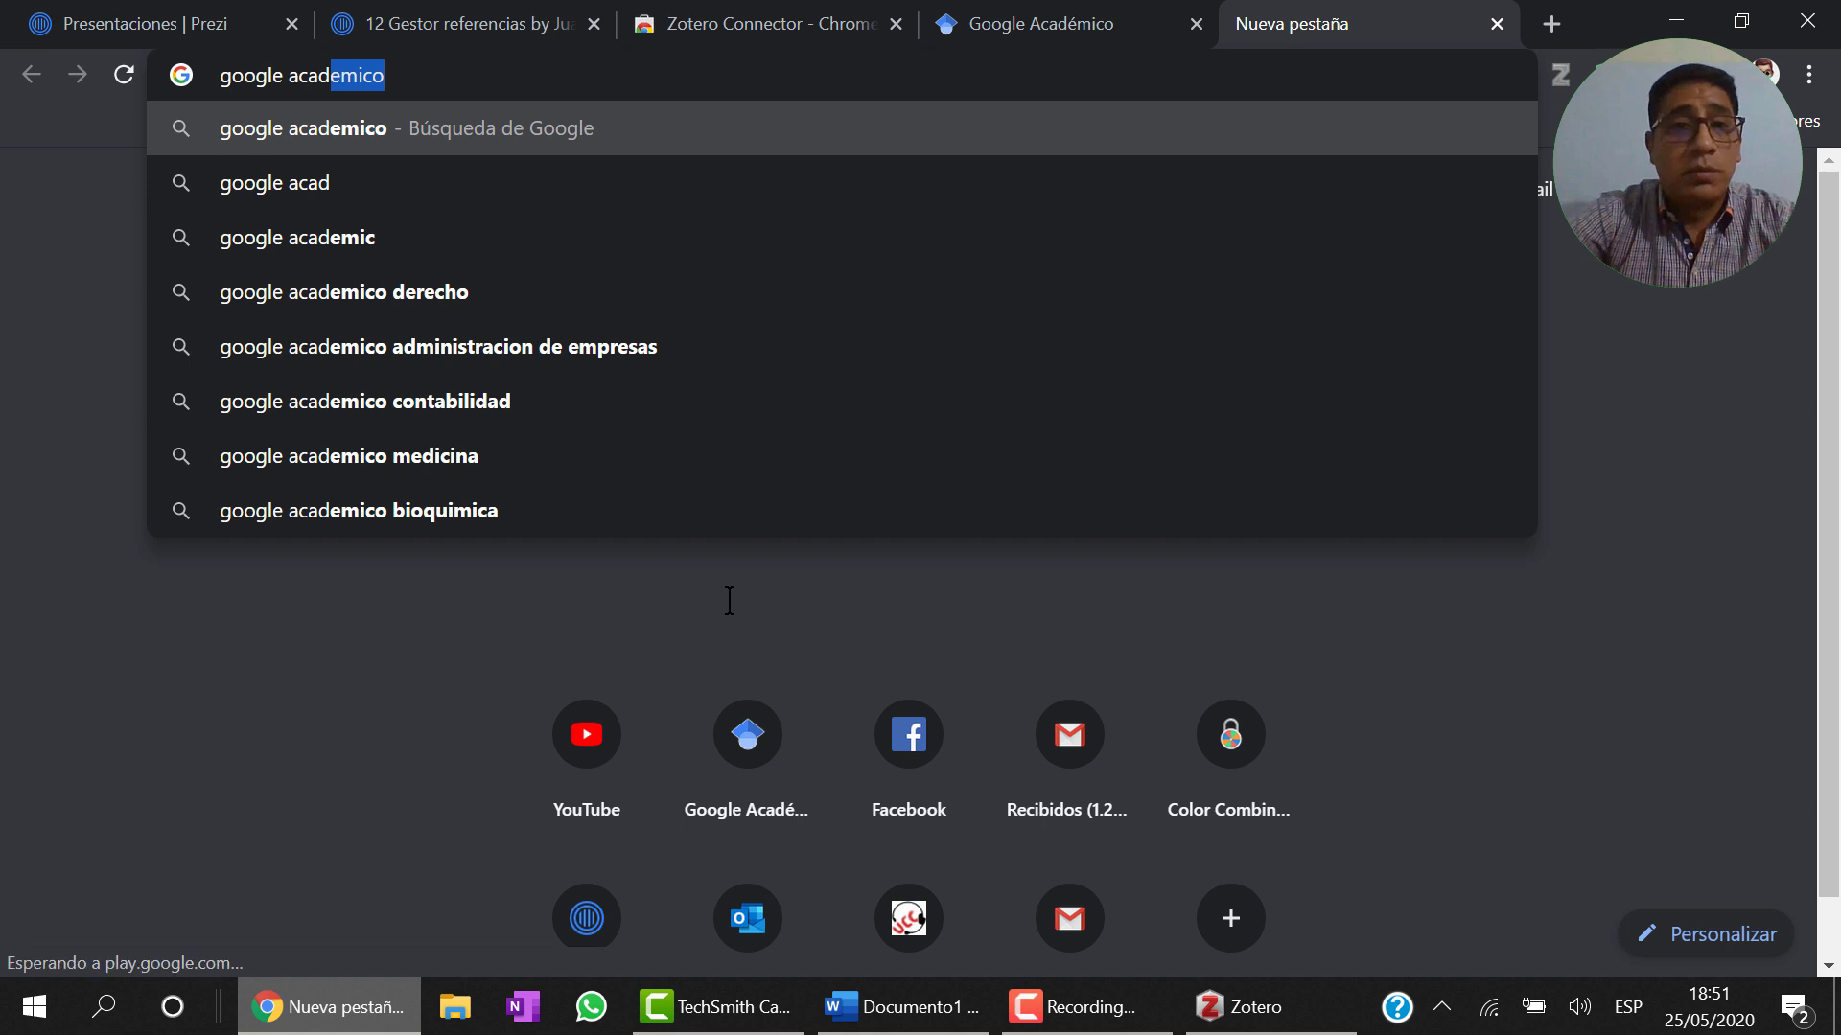
pyautogui.click(324, 237)
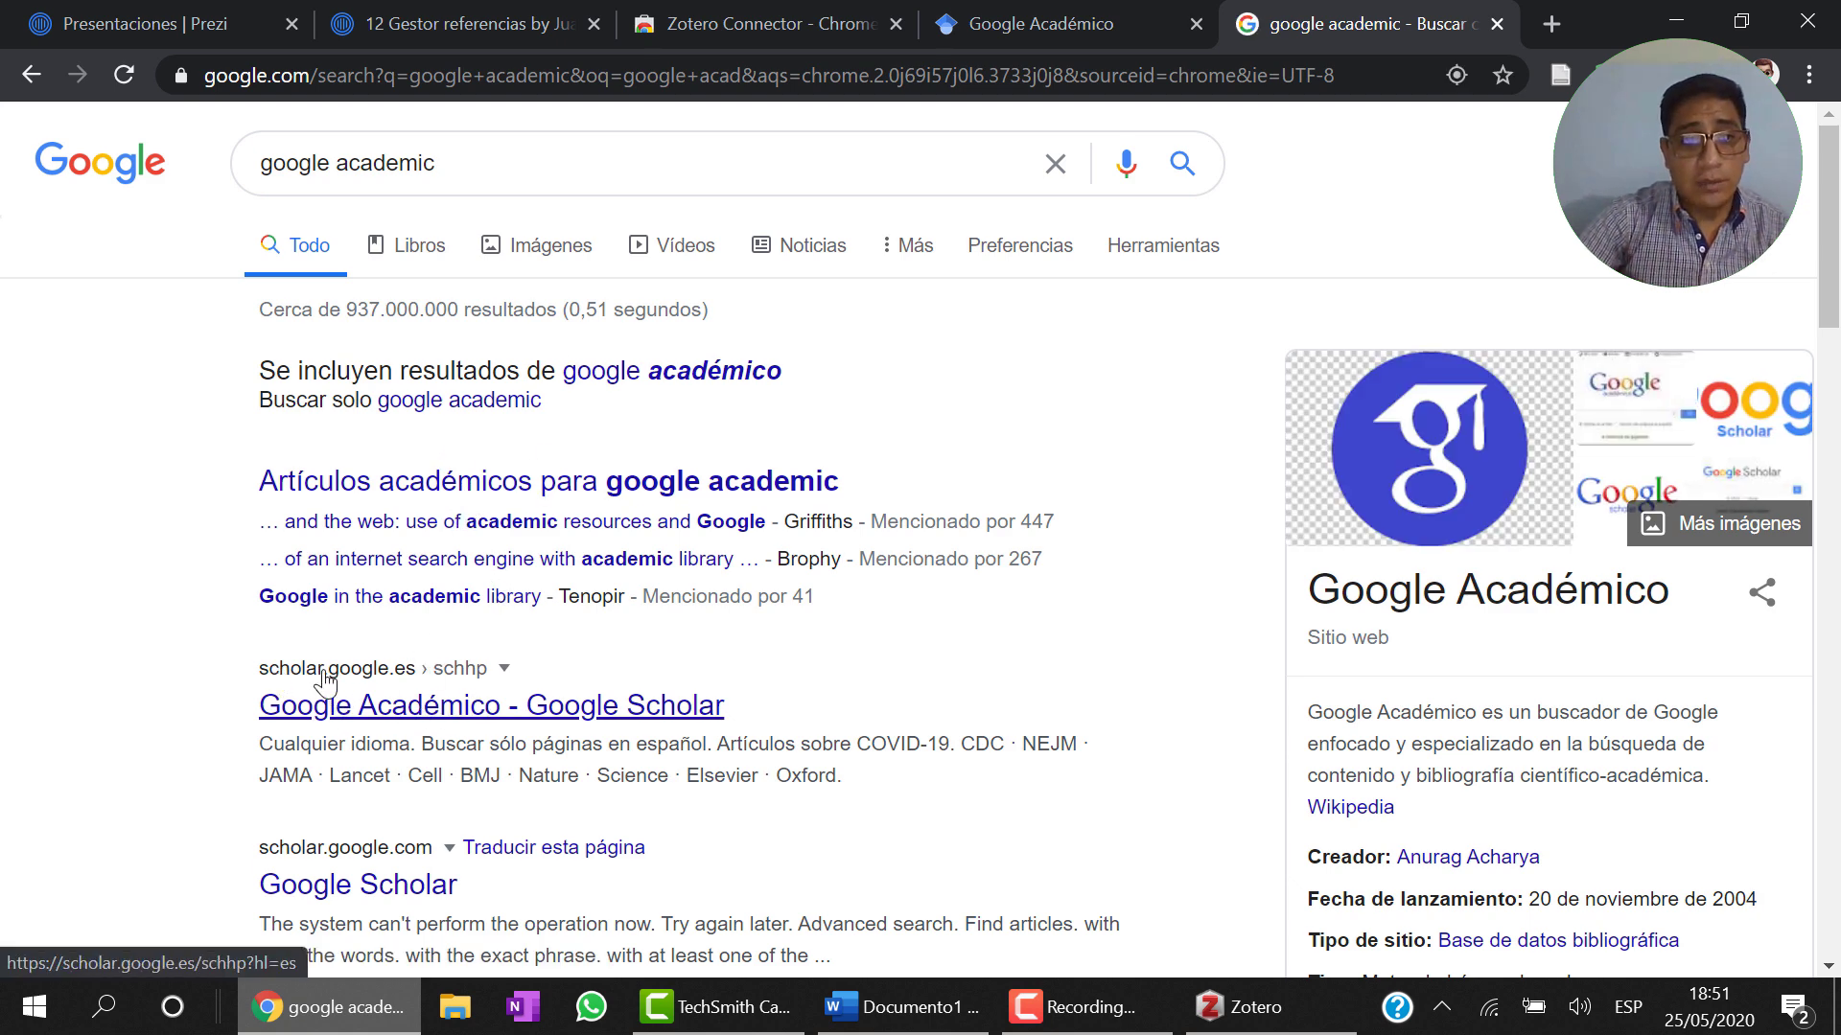
pyautogui.click(364, 733)
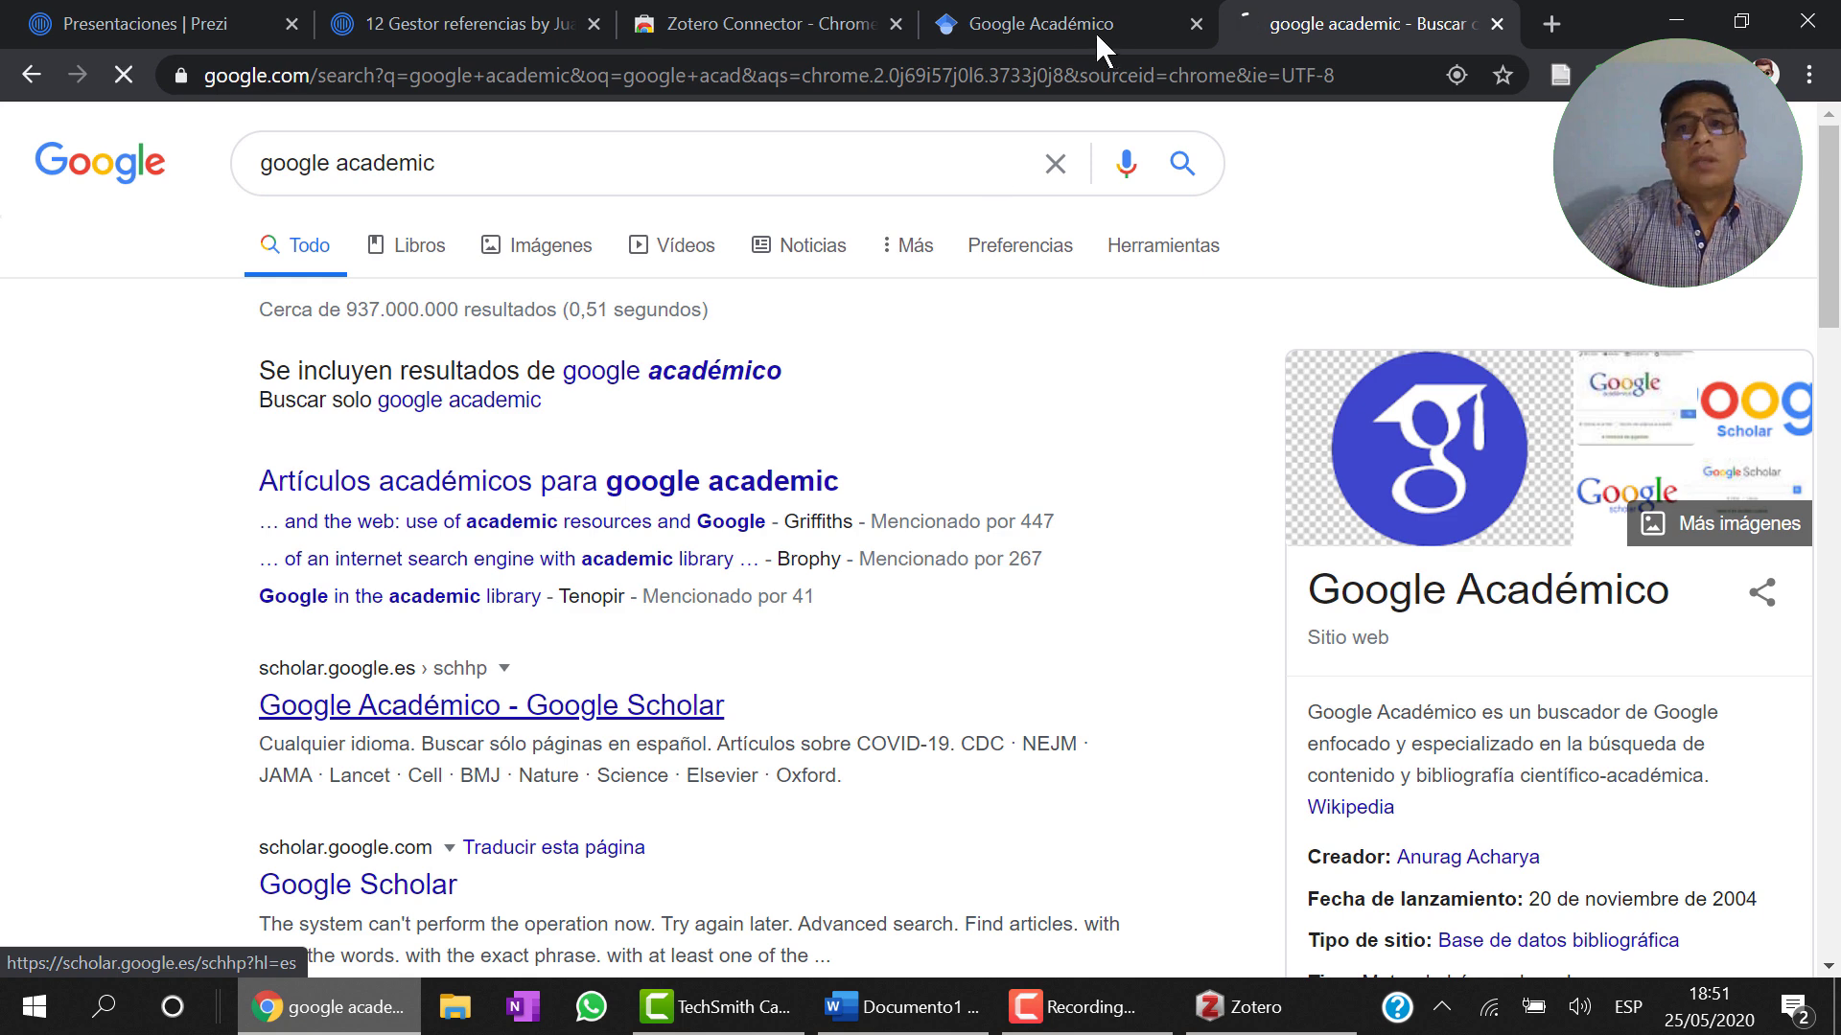
# Step: Return to the already open Google Scholar page, search for "discapacidad intelectual" and limit the results to Desde 2016
pyautogui.click(1055, 29)
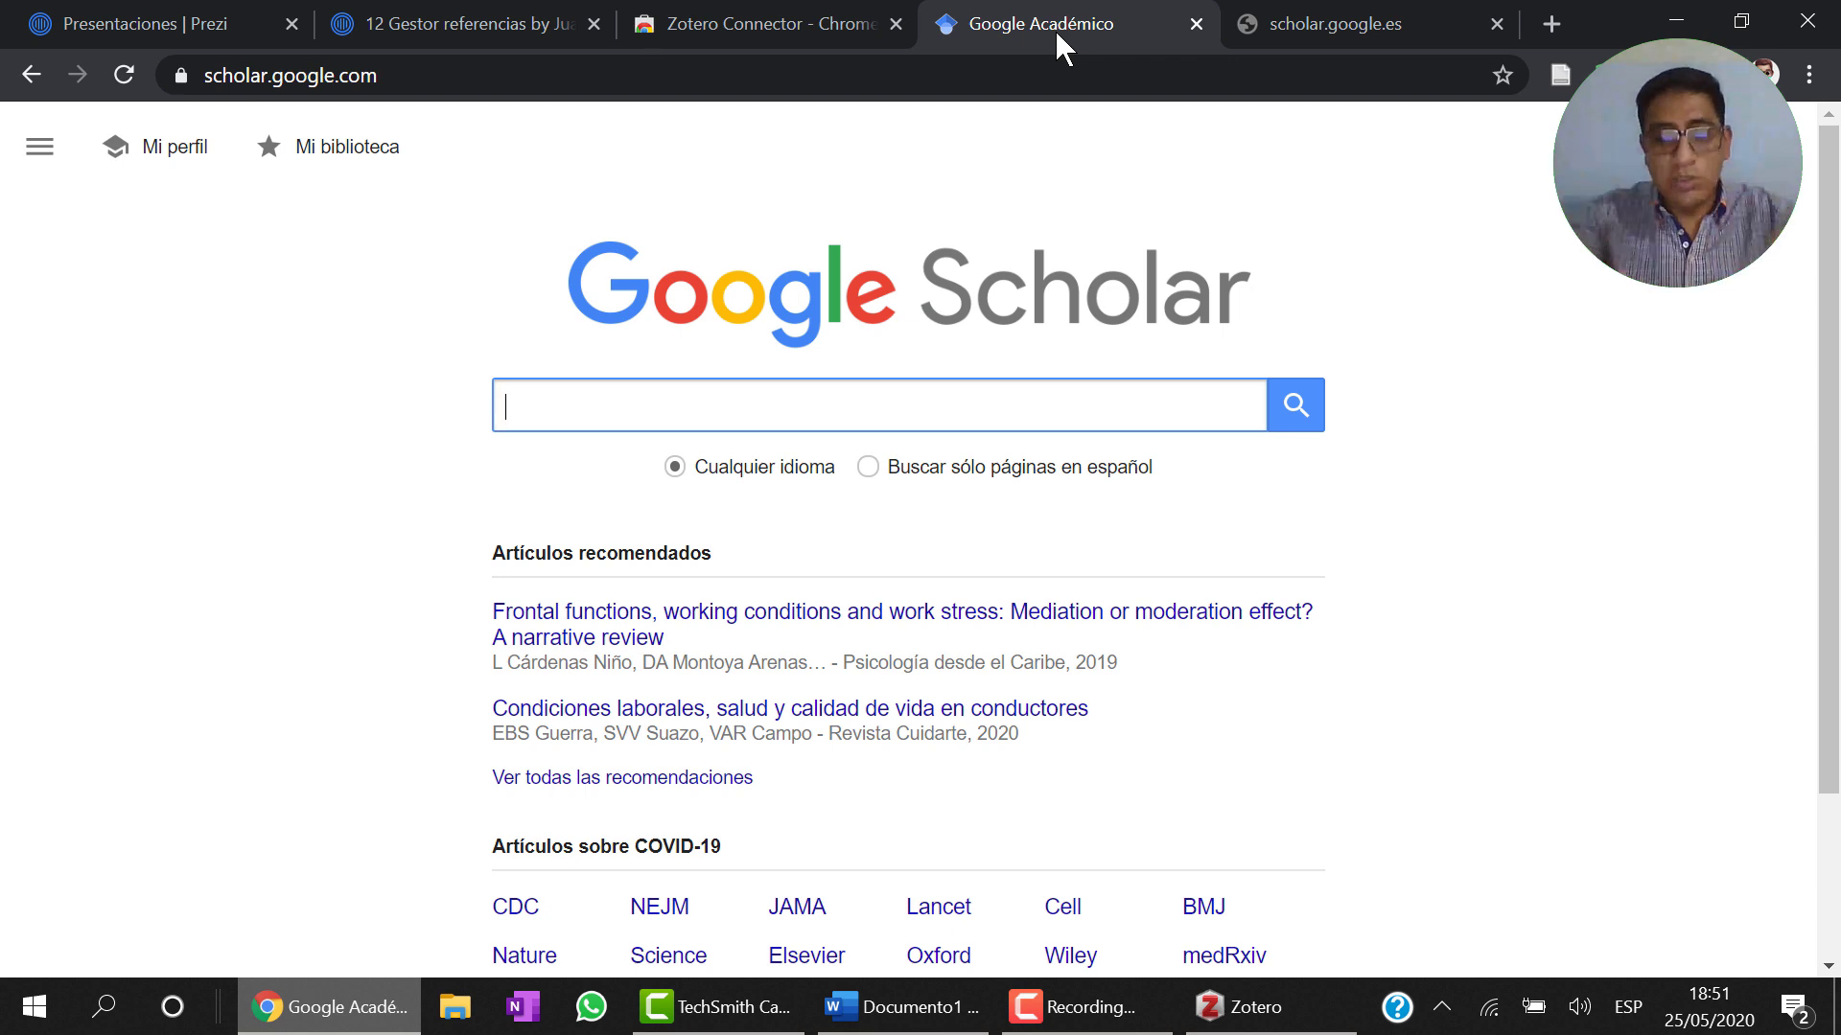
pyautogui.write('disca')
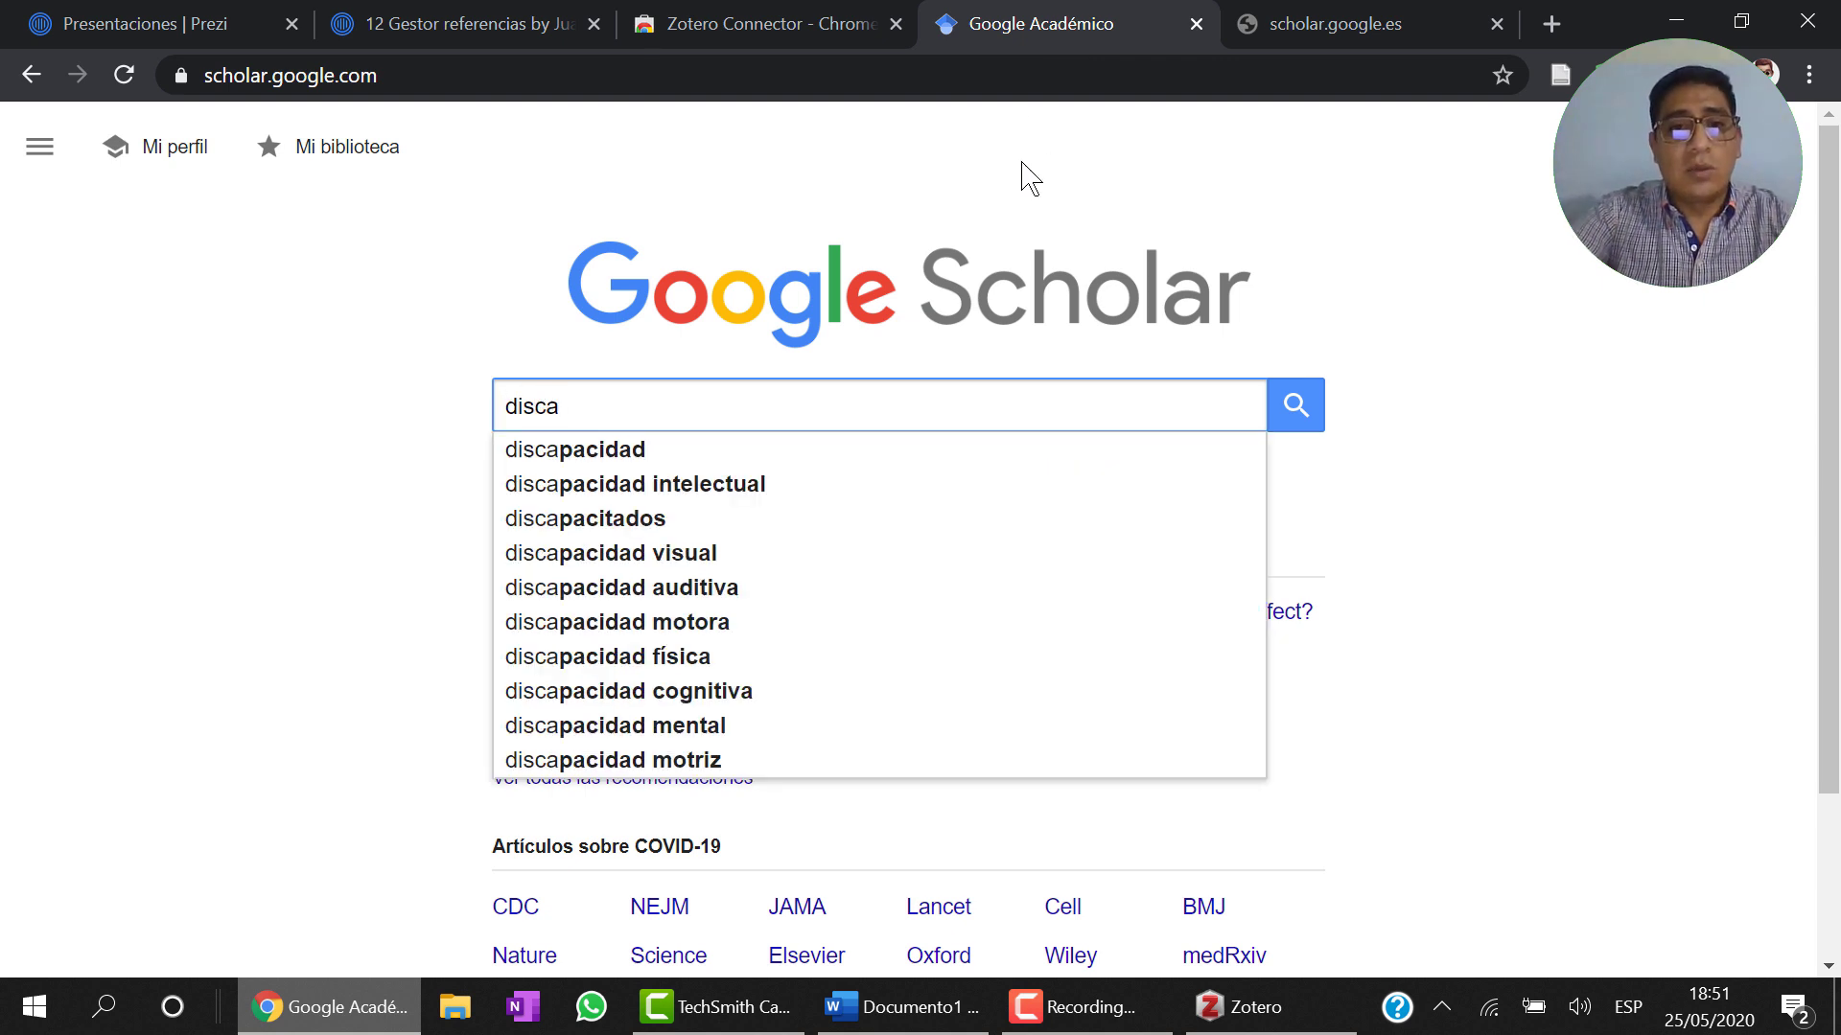
pyautogui.click(760, 494)
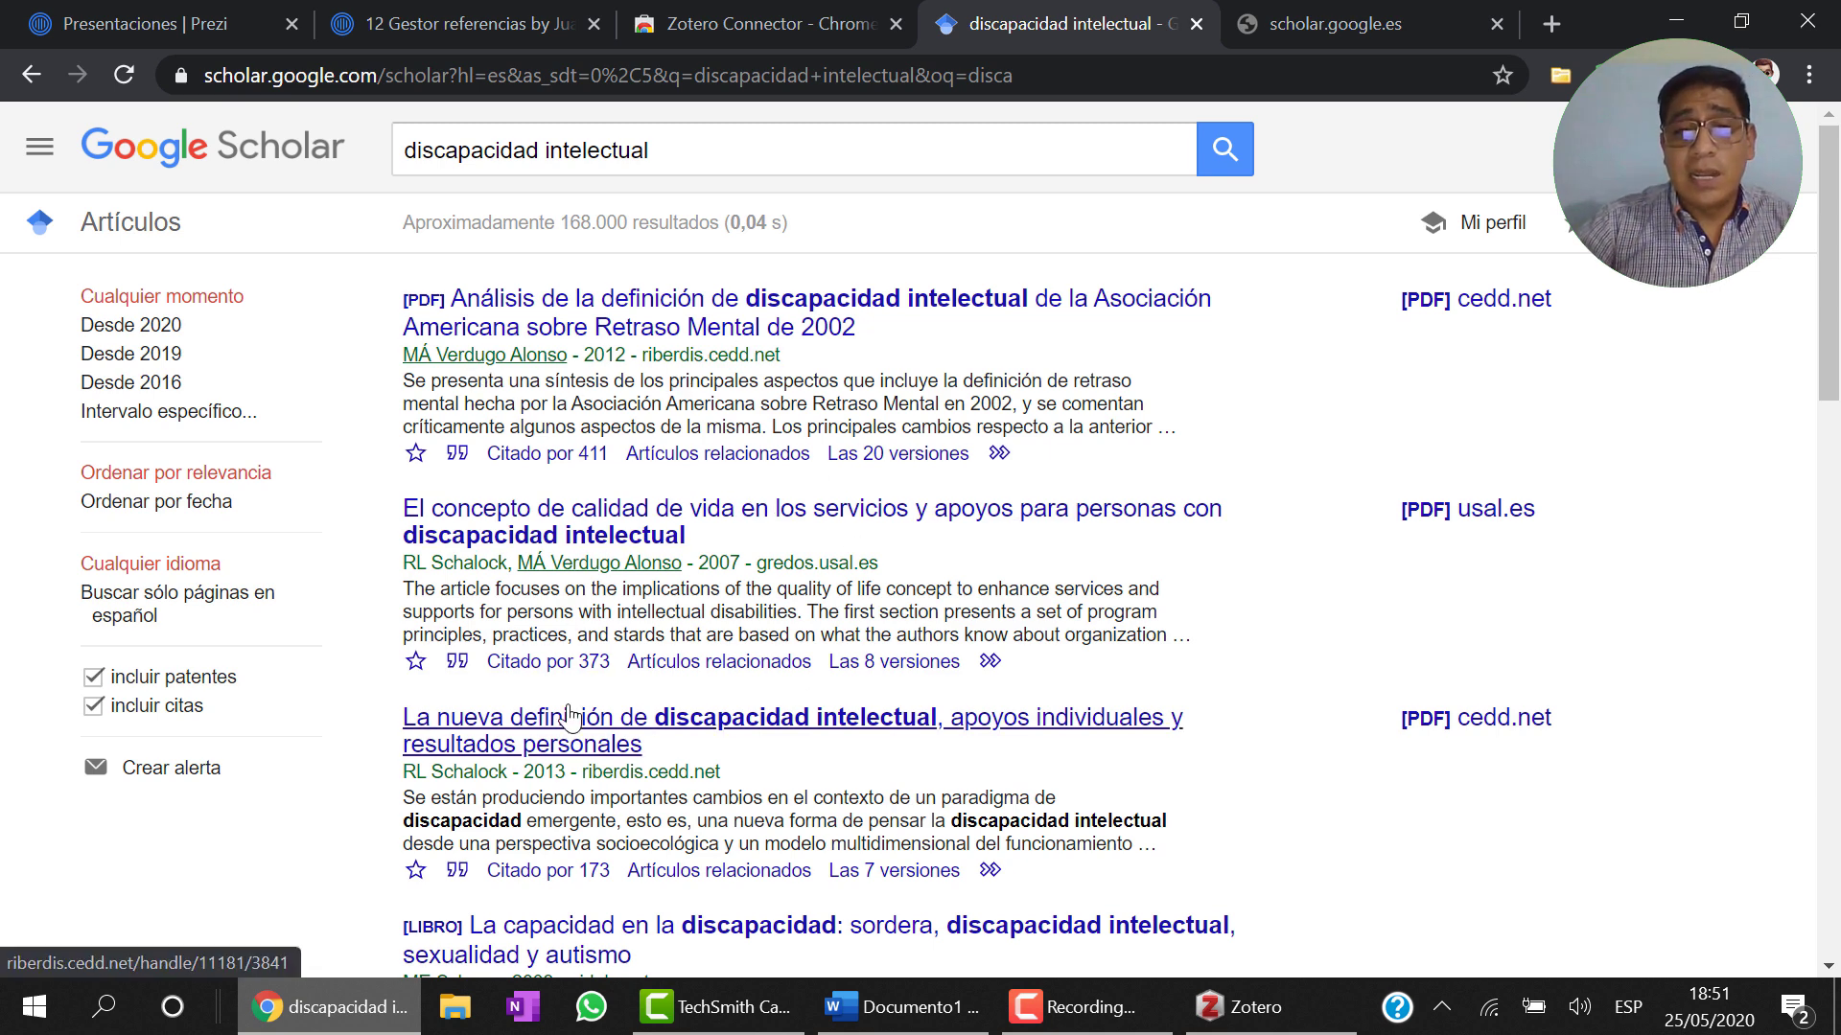
pyautogui.click(155, 385)
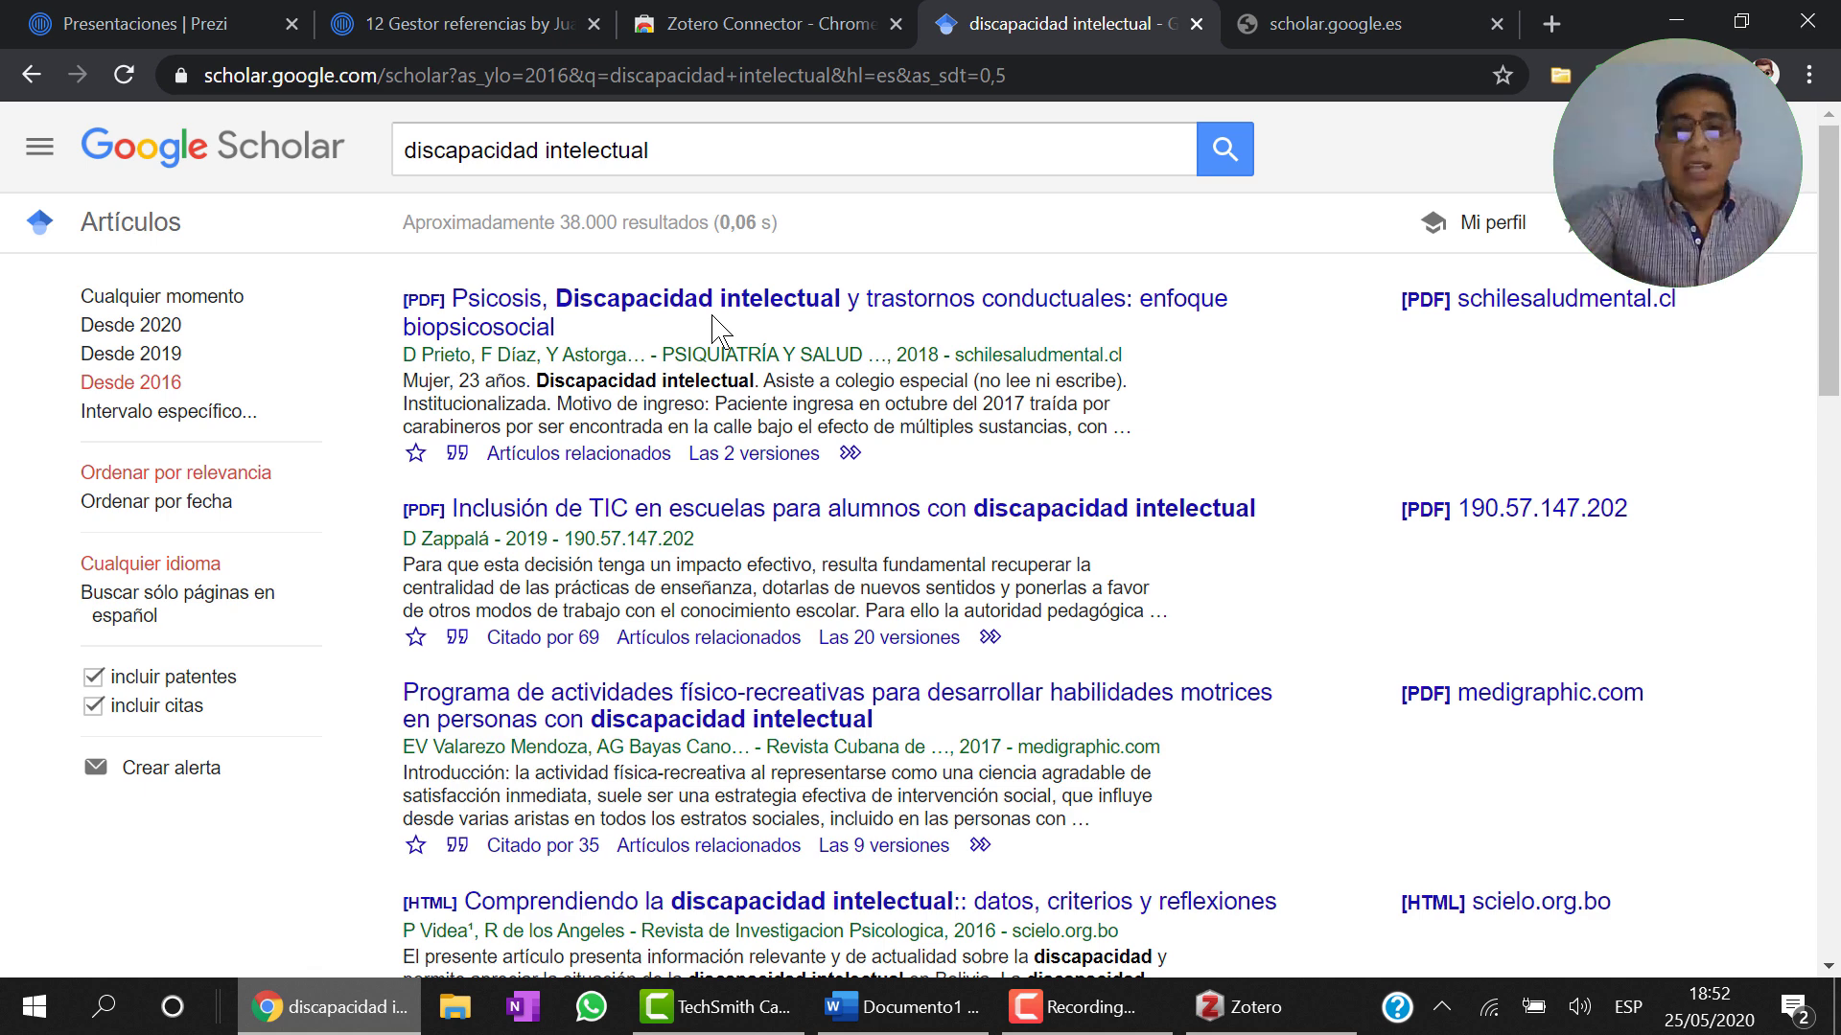
# Step: Switch to Zotero and create a subcollection named Etiología inside the Discapacidad collection
pyautogui.click(1246, 1016)
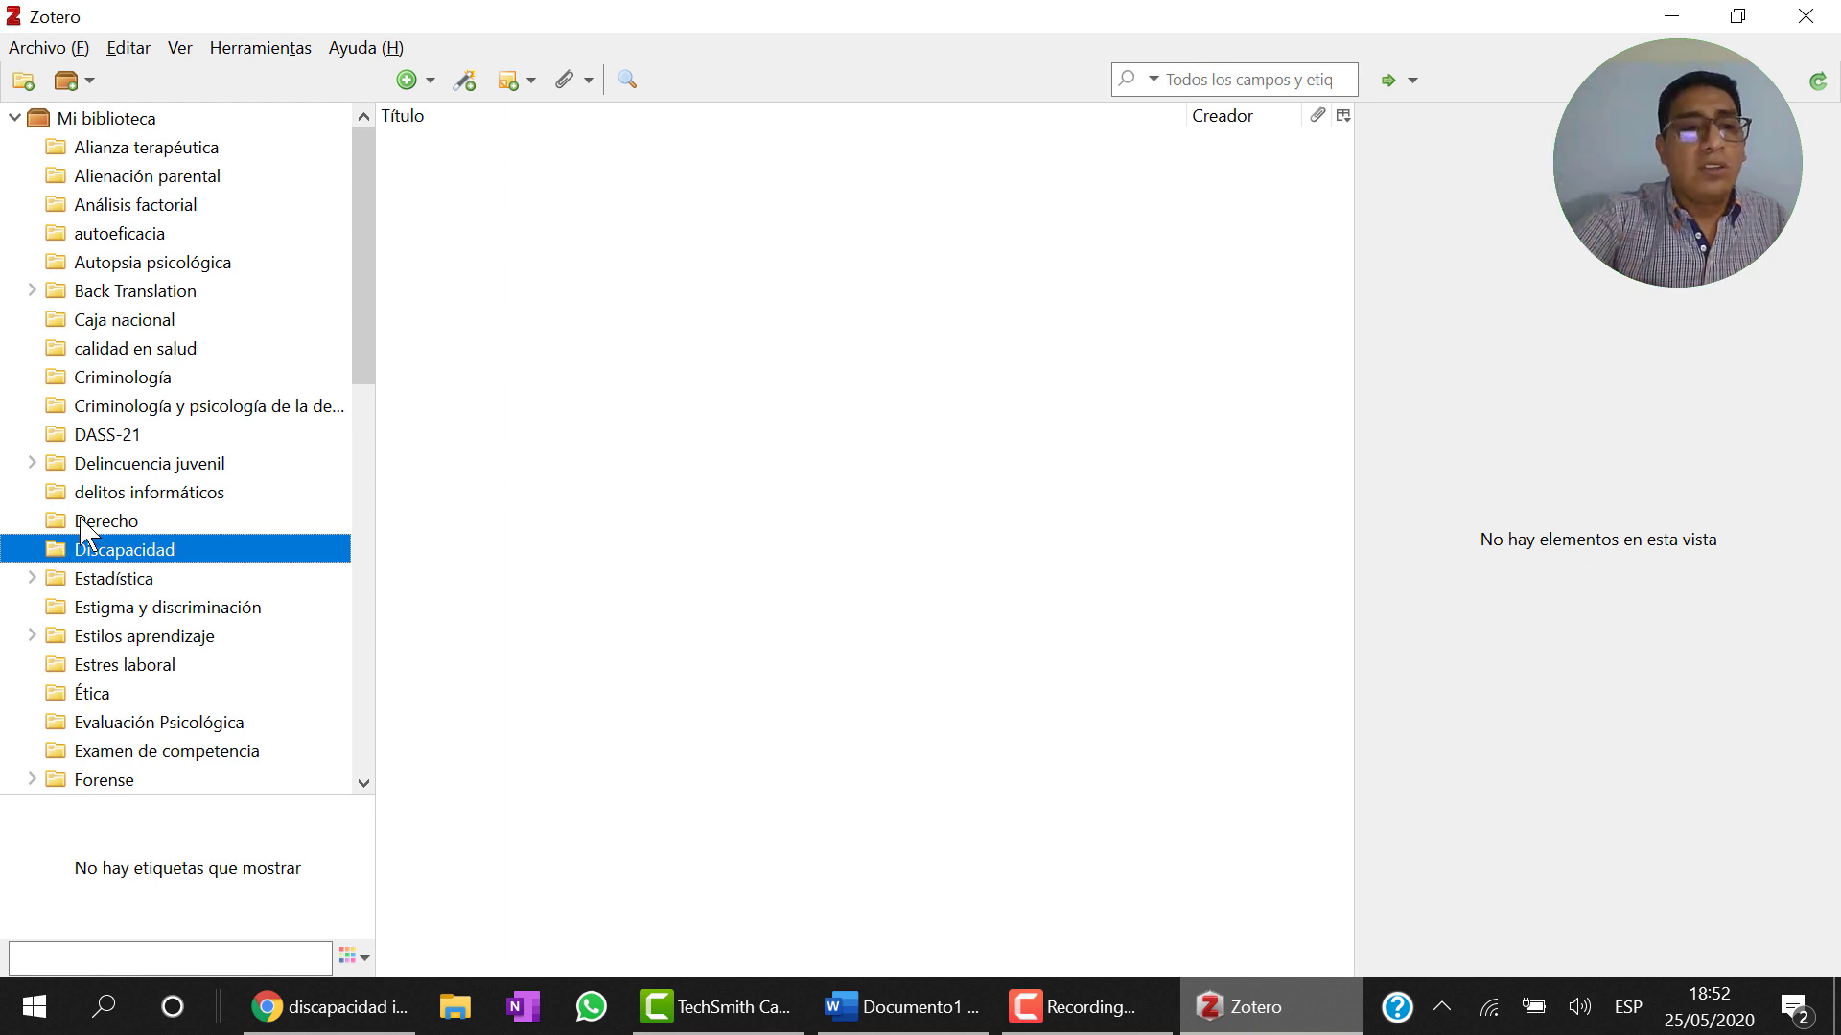
pyautogui.rightClick(99, 561)
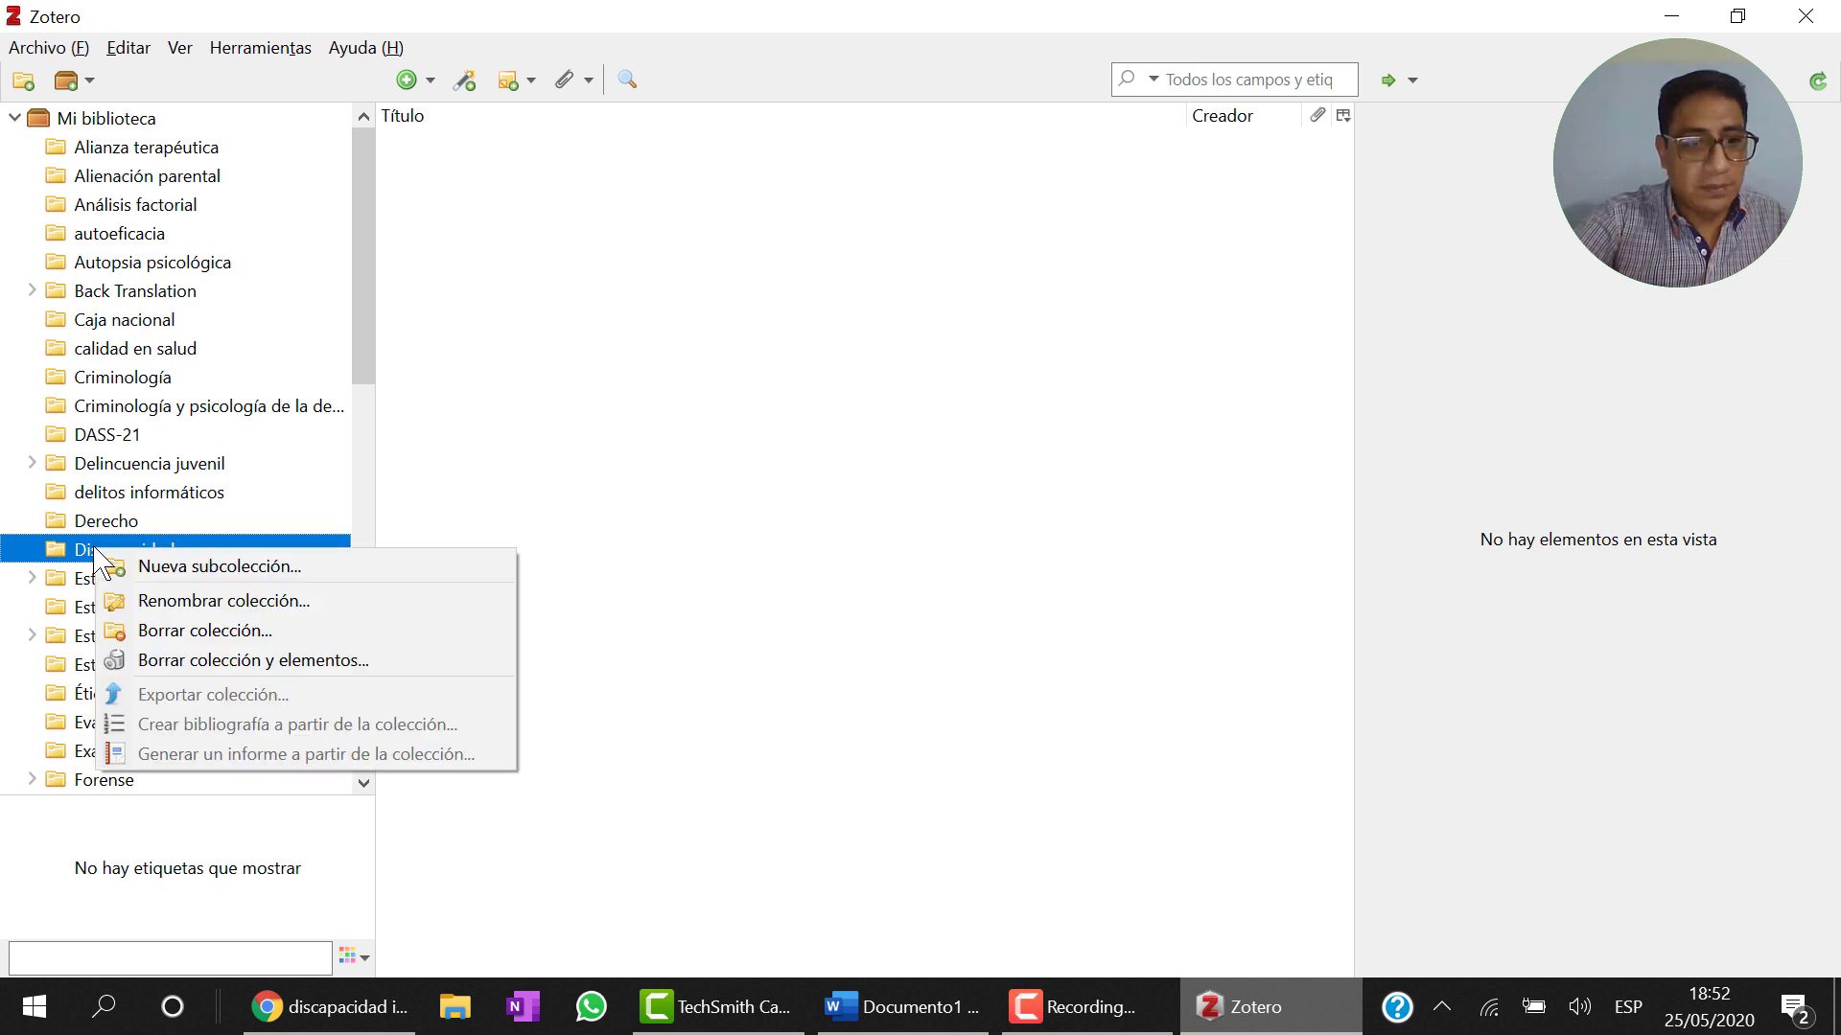
pyautogui.click(155, 565)
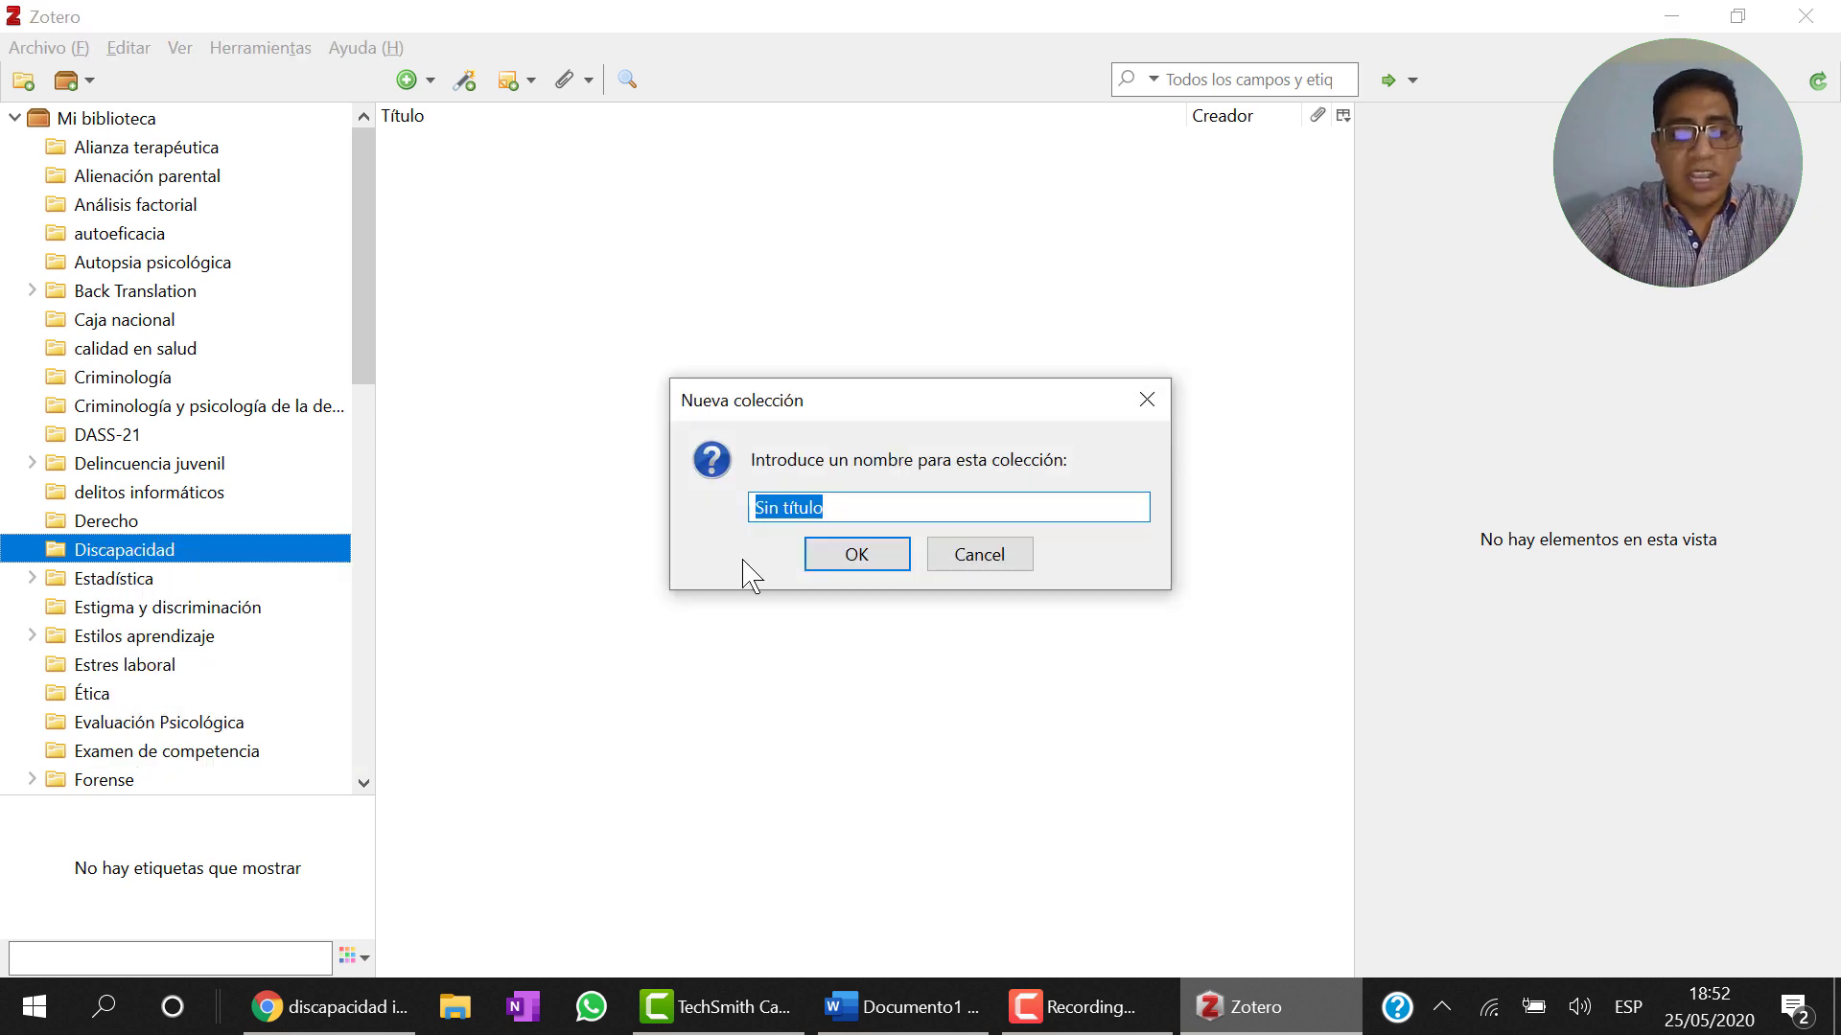
pyautogui.write('Etiolog')
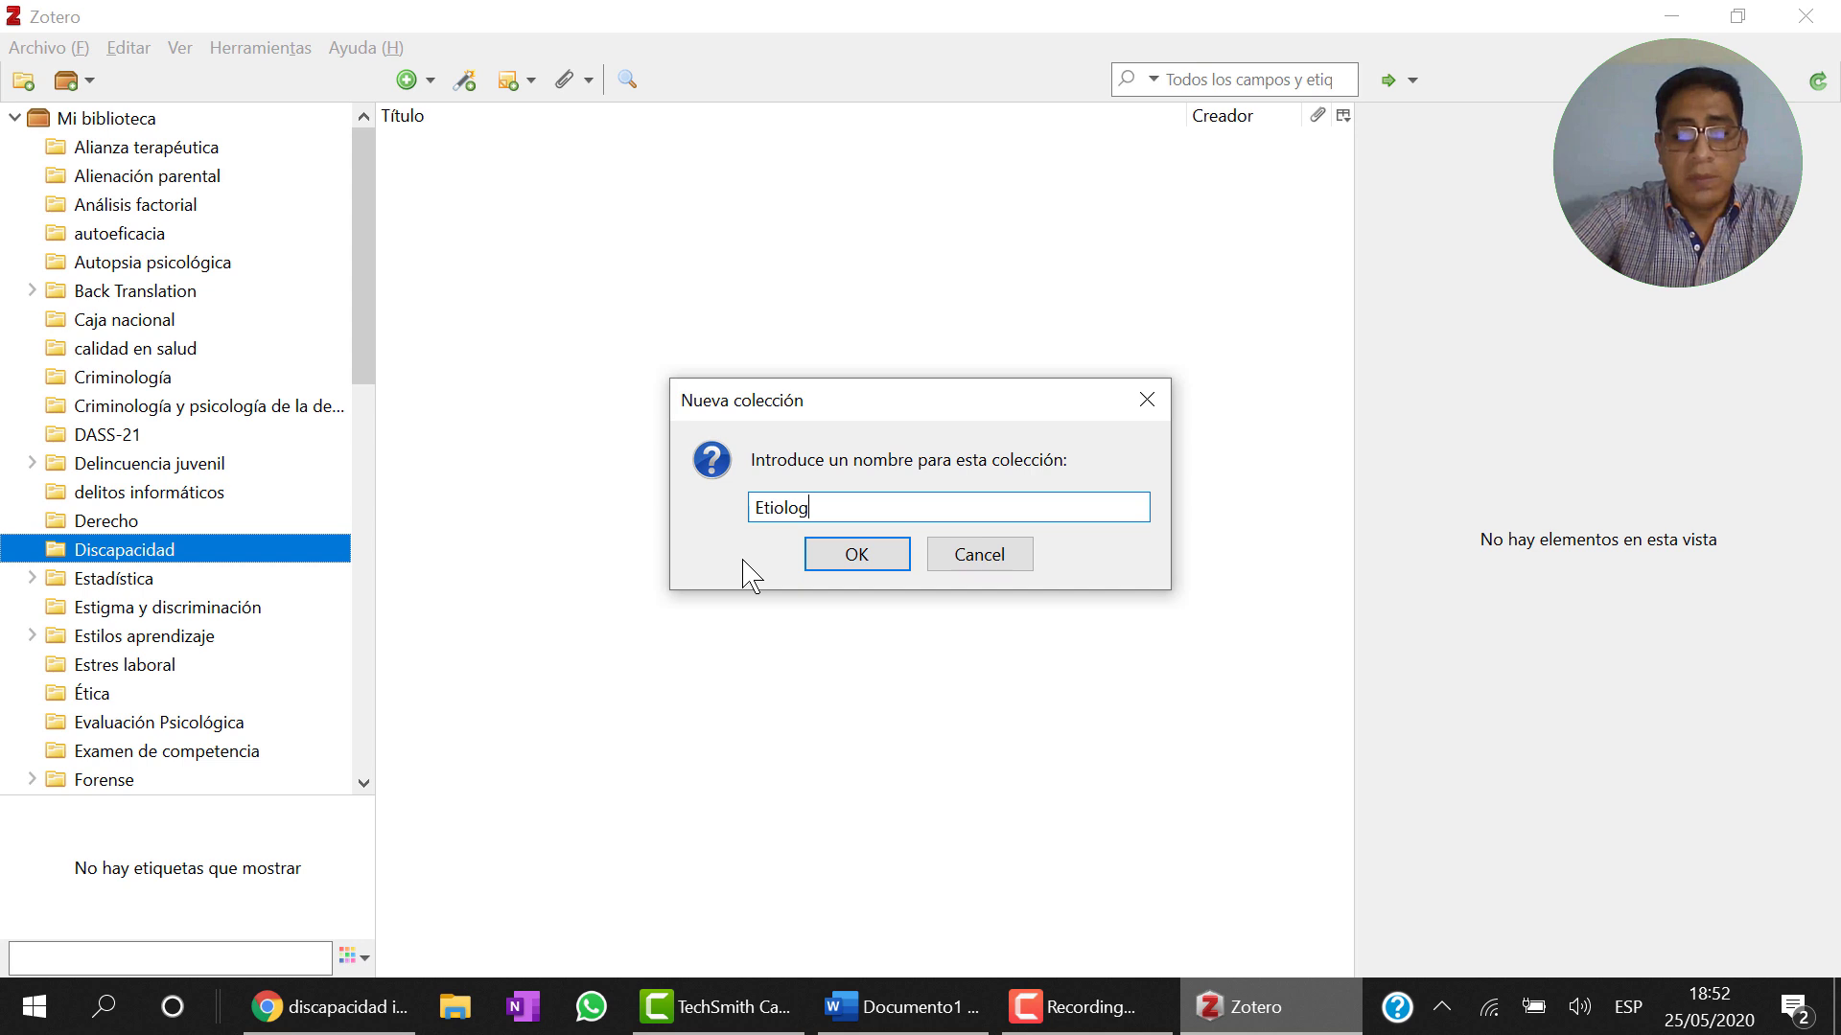
pyautogui.write('ía')
pyautogui.click(872, 557)
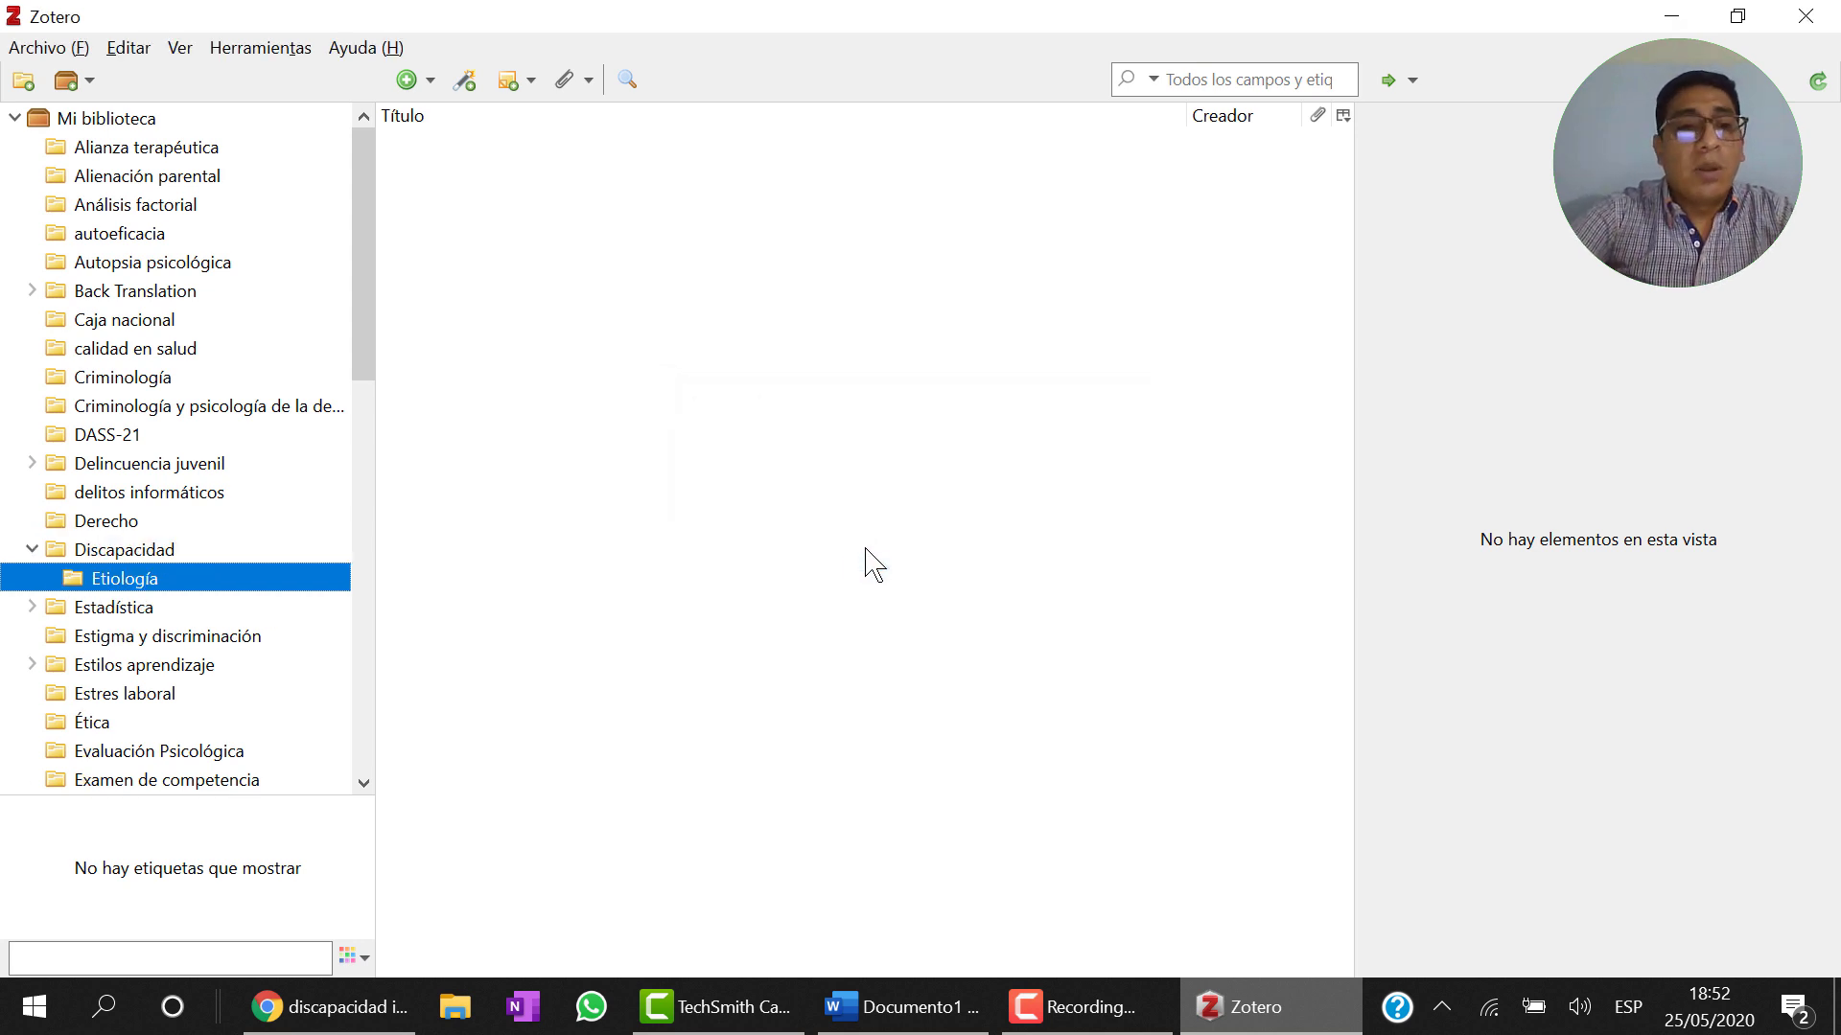
# Step: Add a second subcollection named intelectual to the Discapacidad collection
pyautogui.click(135, 550)
pyautogui.rightClick(134, 554)
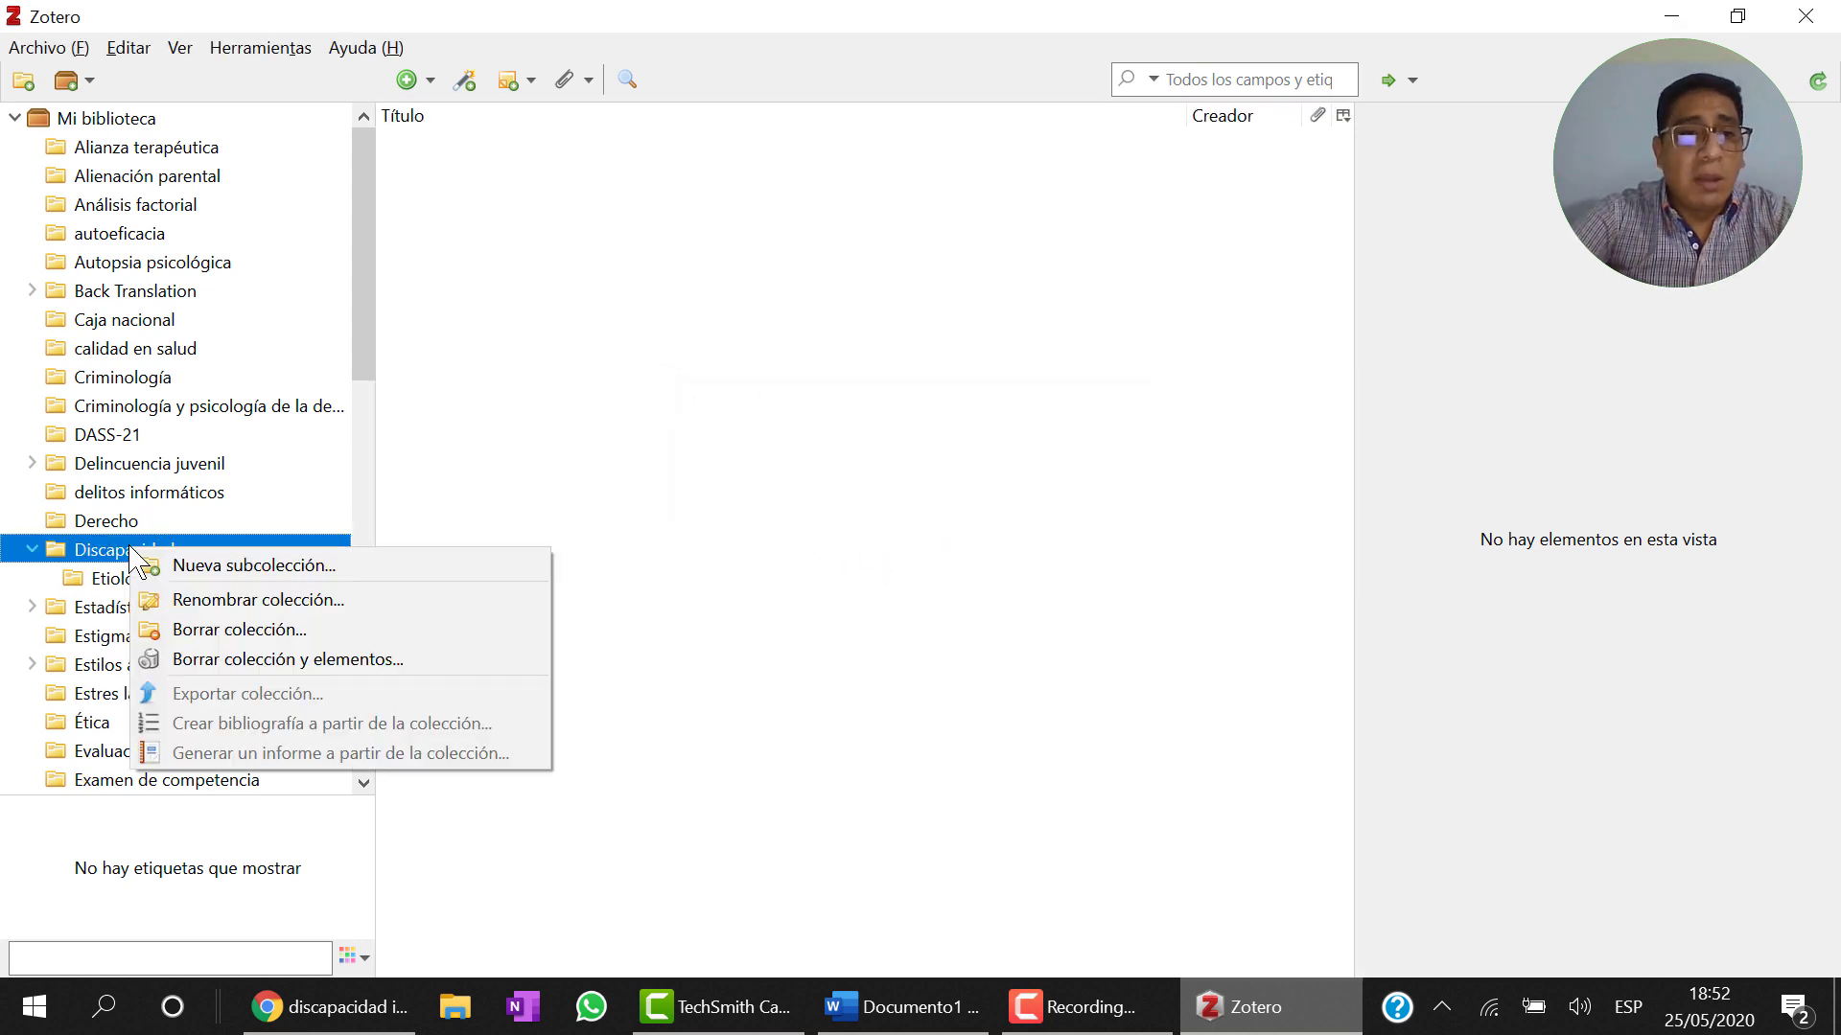
pyautogui.click(140, 565)
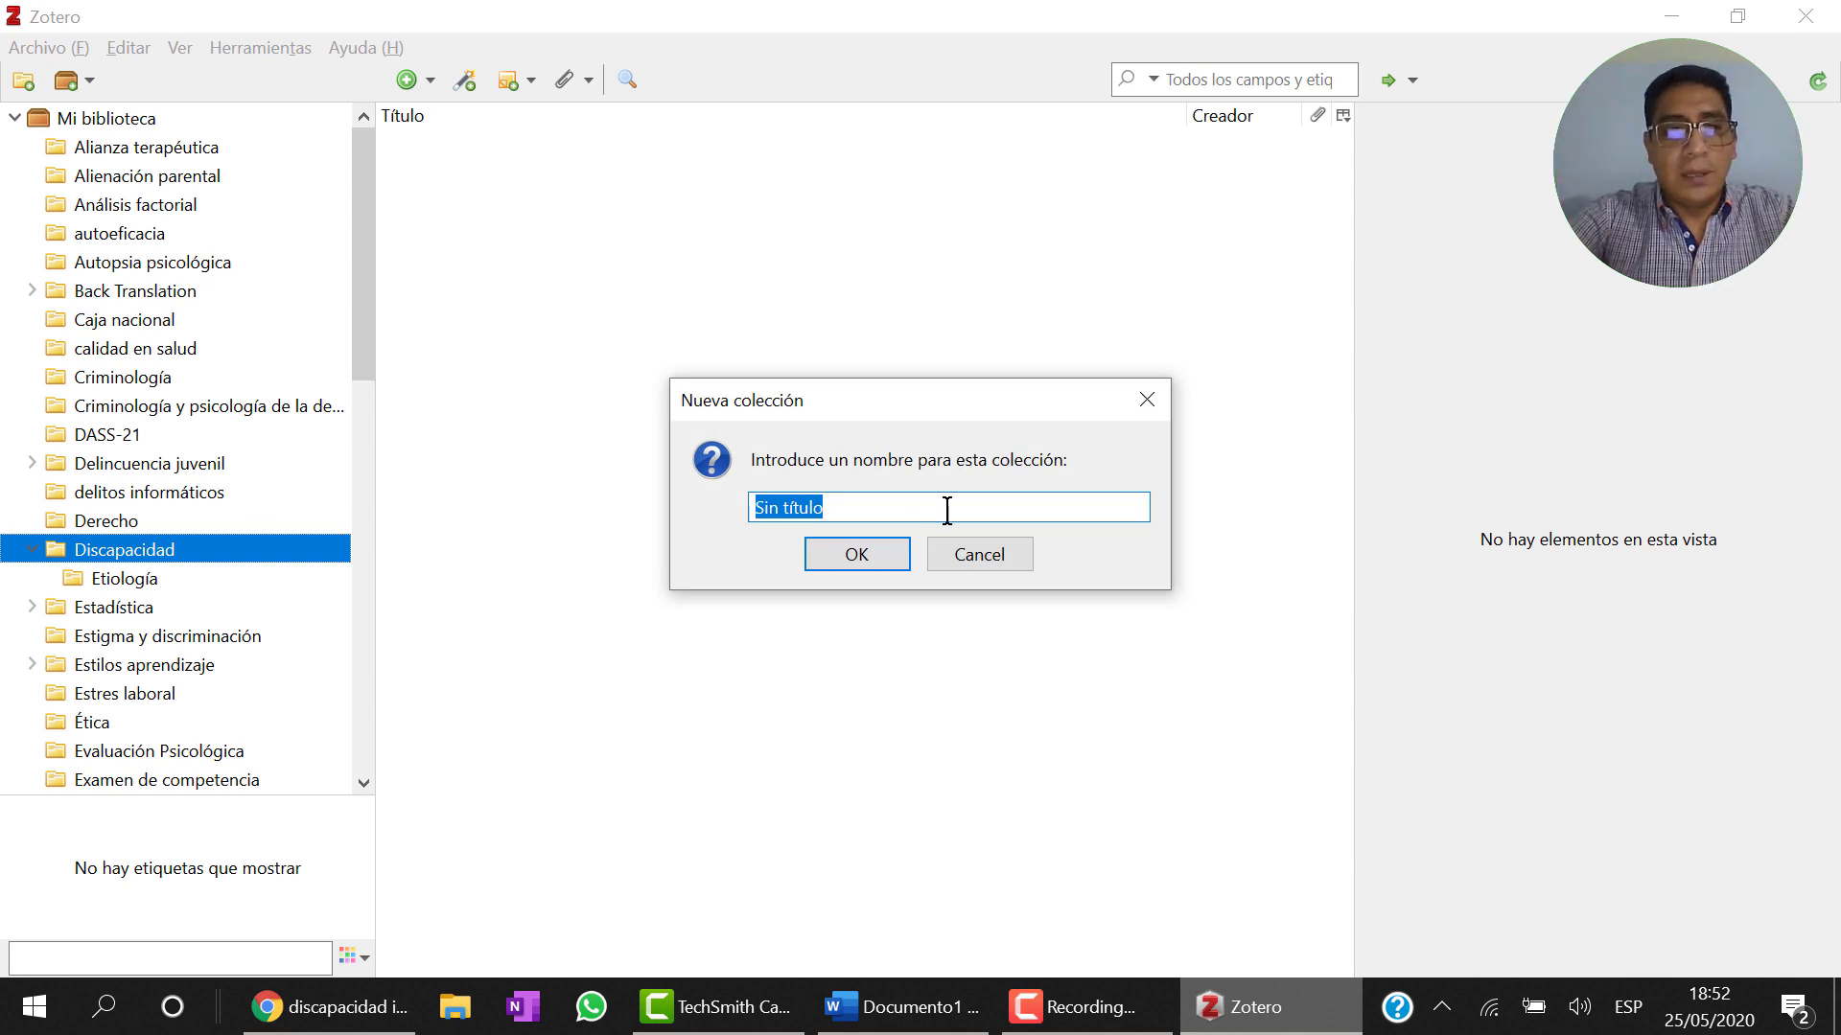
pyautogui.write('intelectual')
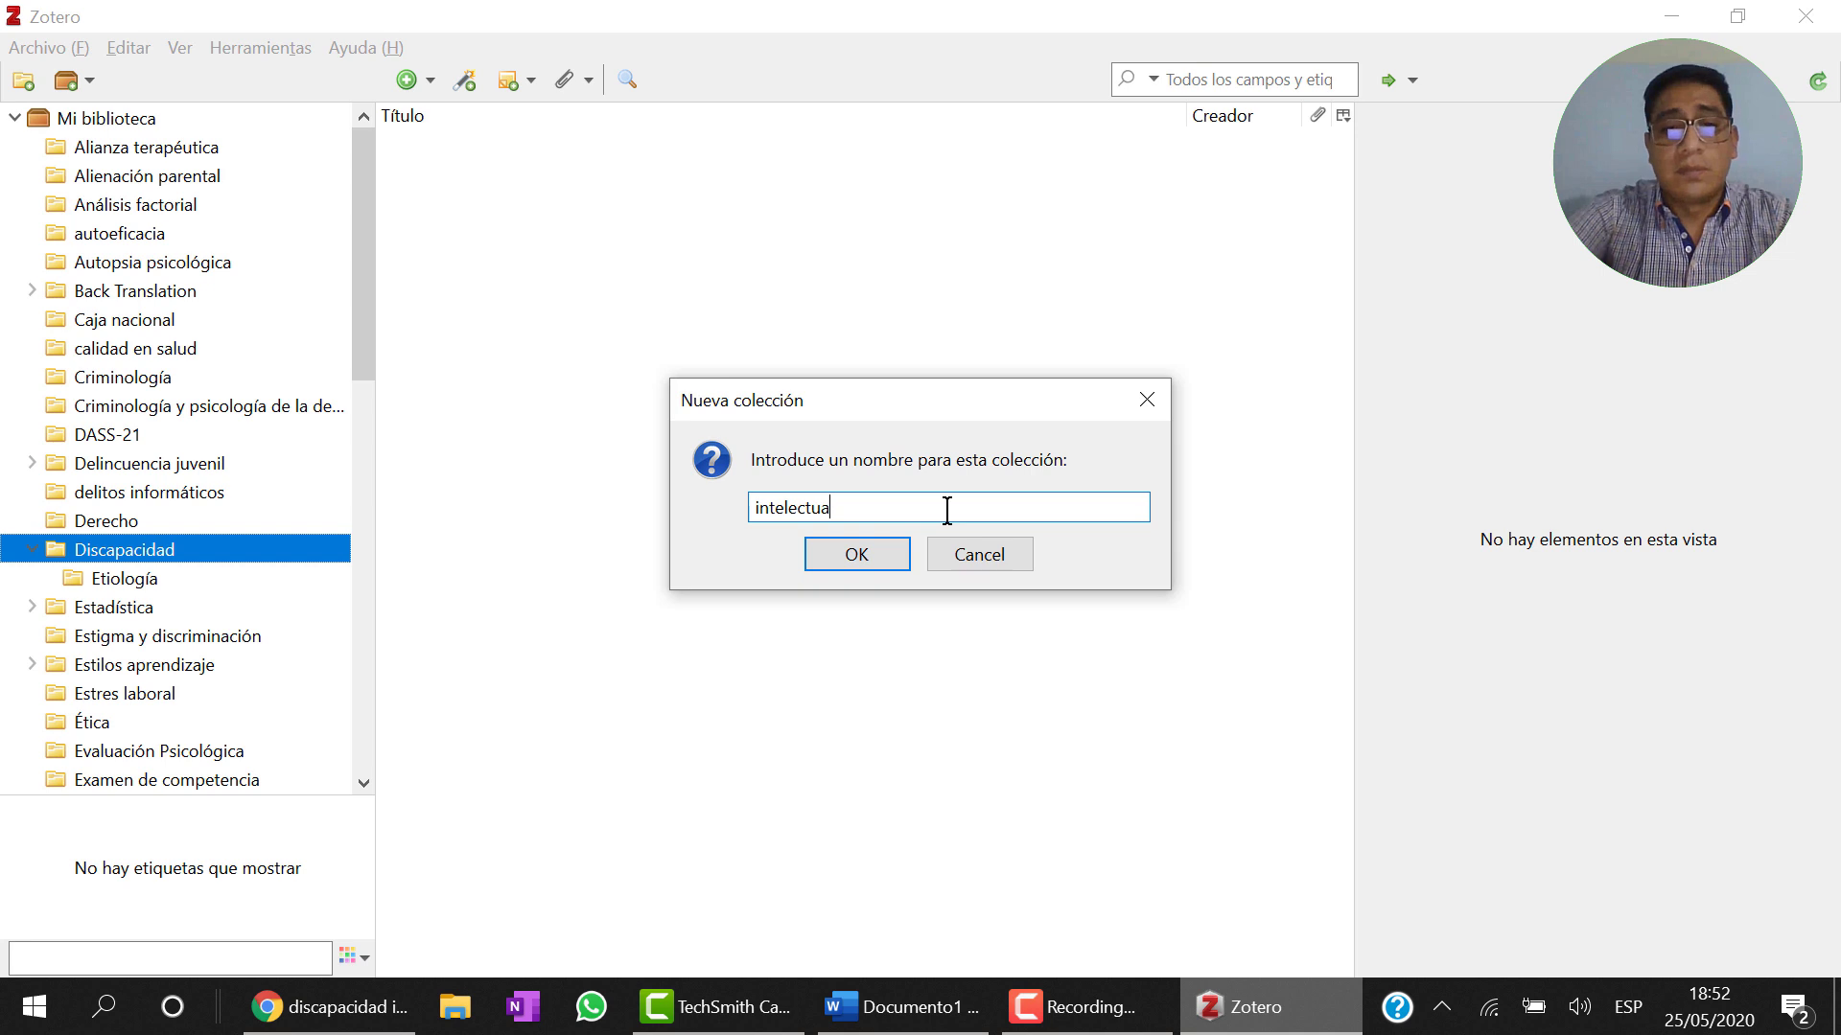
pyautogui.press('Return')
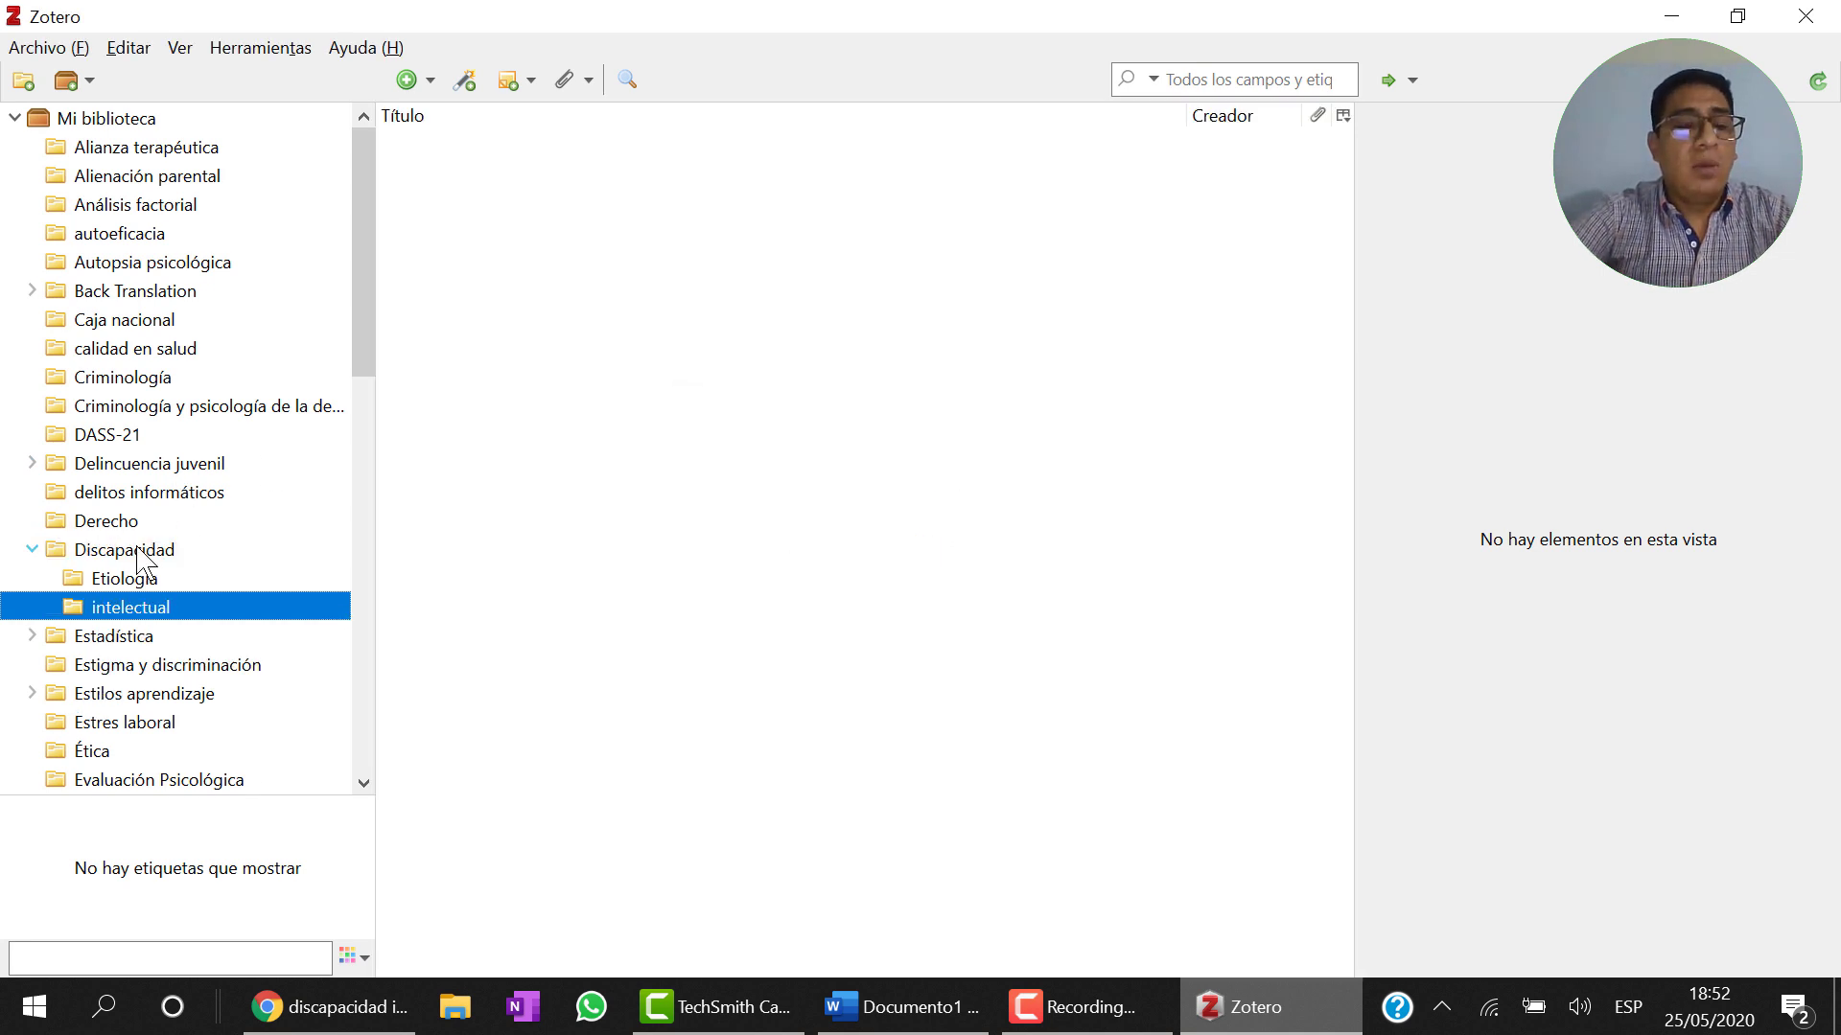
# Step: Add a third subcollection named tratamiento to the Discapacidad collection
pyautogui.click(137, 550)
pyautogui.rightClick(139, 556)
pyautogui.click(221, 567)
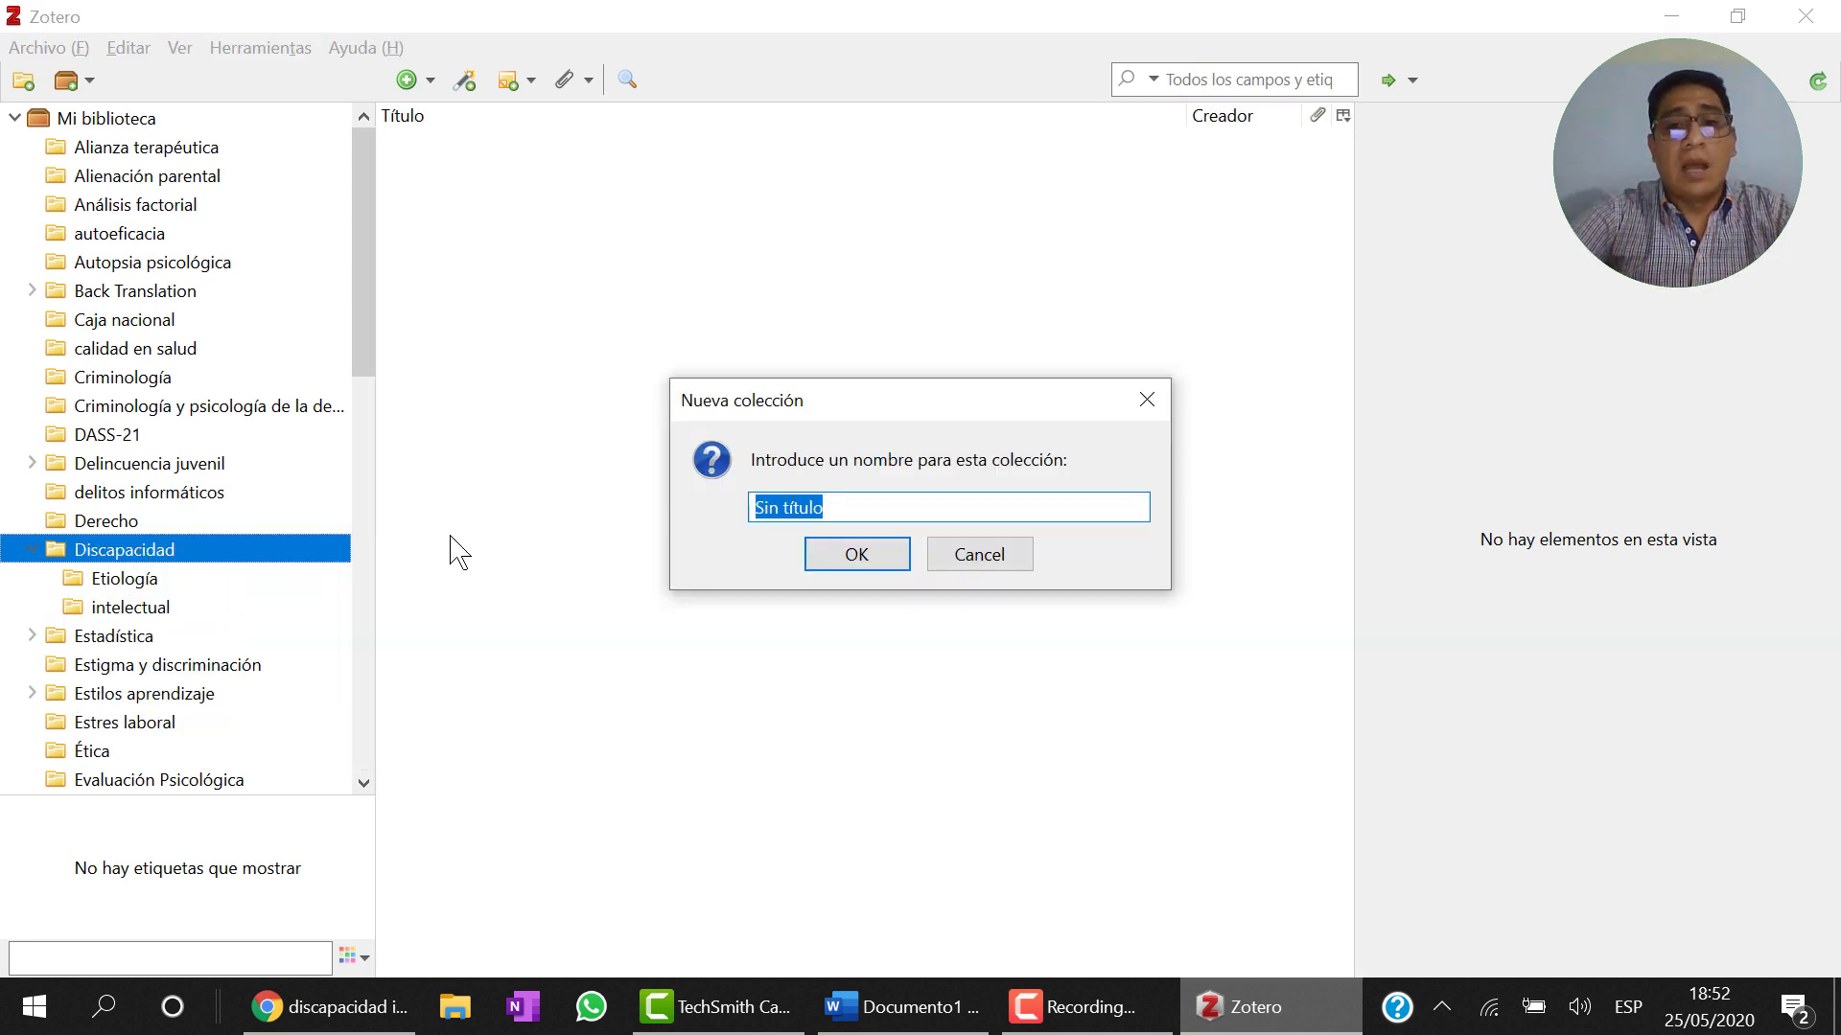
pyautogui.write('tratamiento')
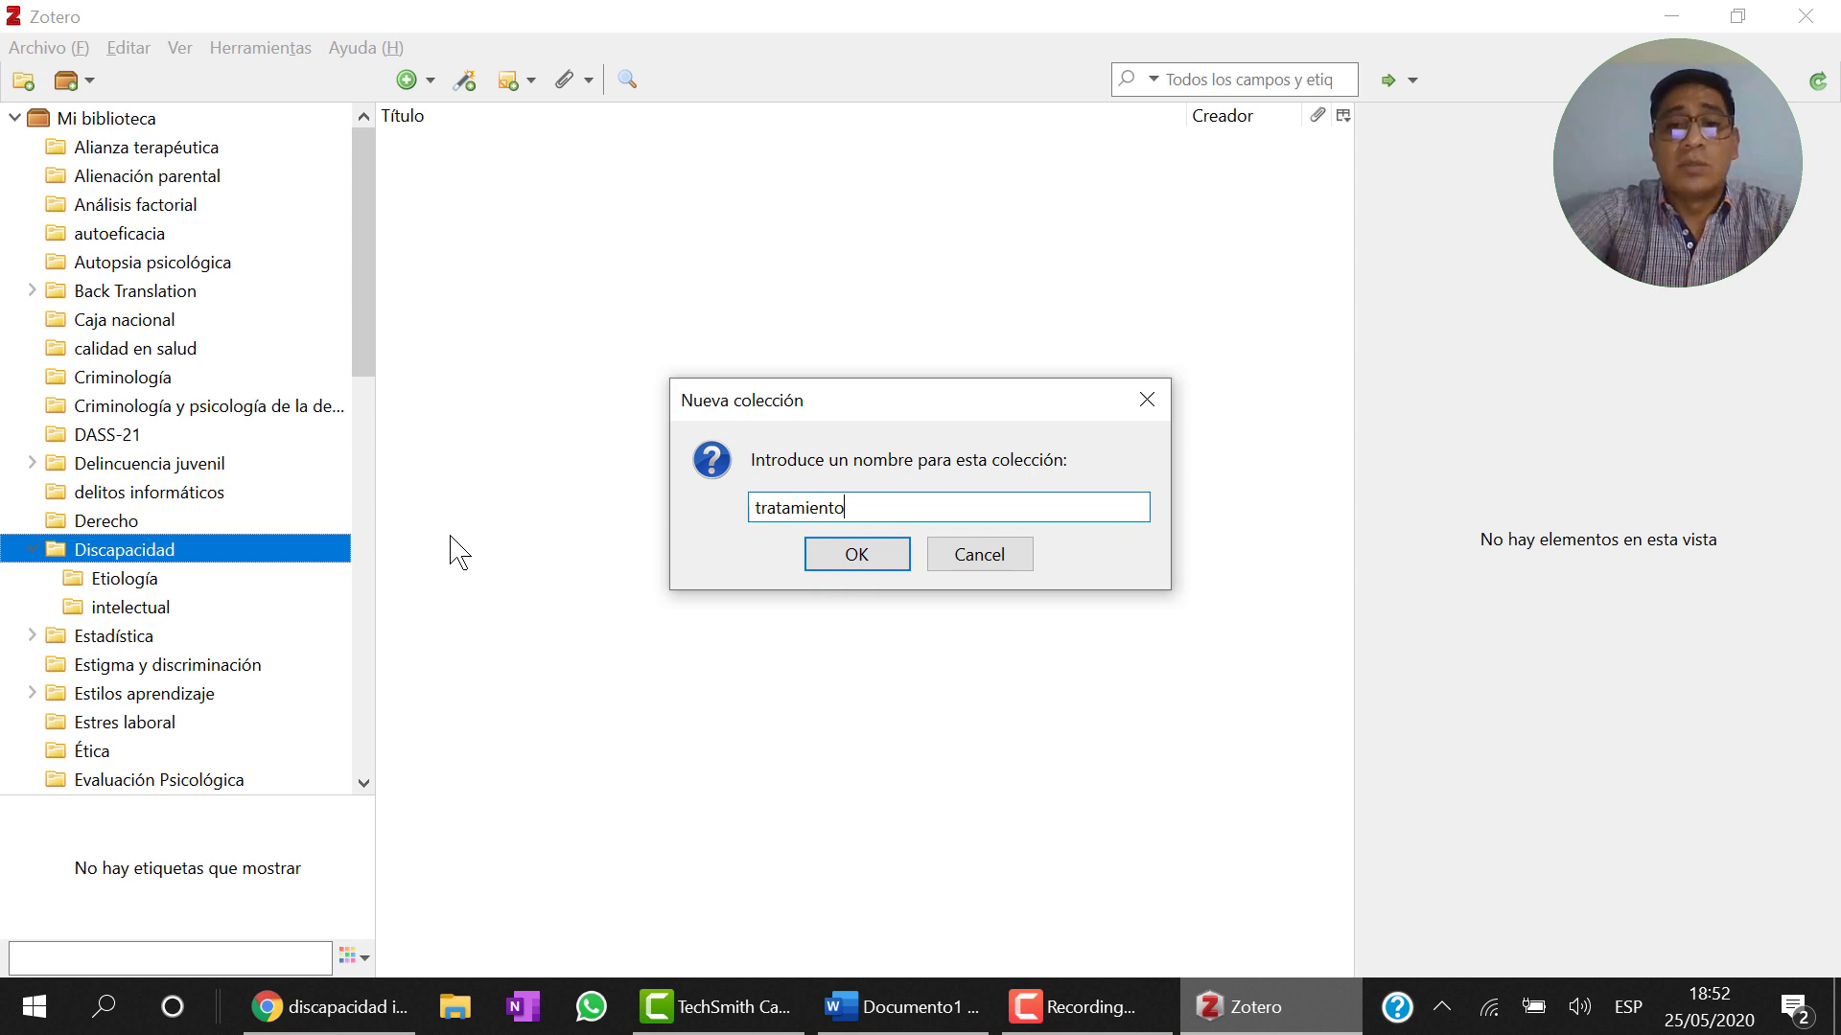
pyautogui.press('Return')
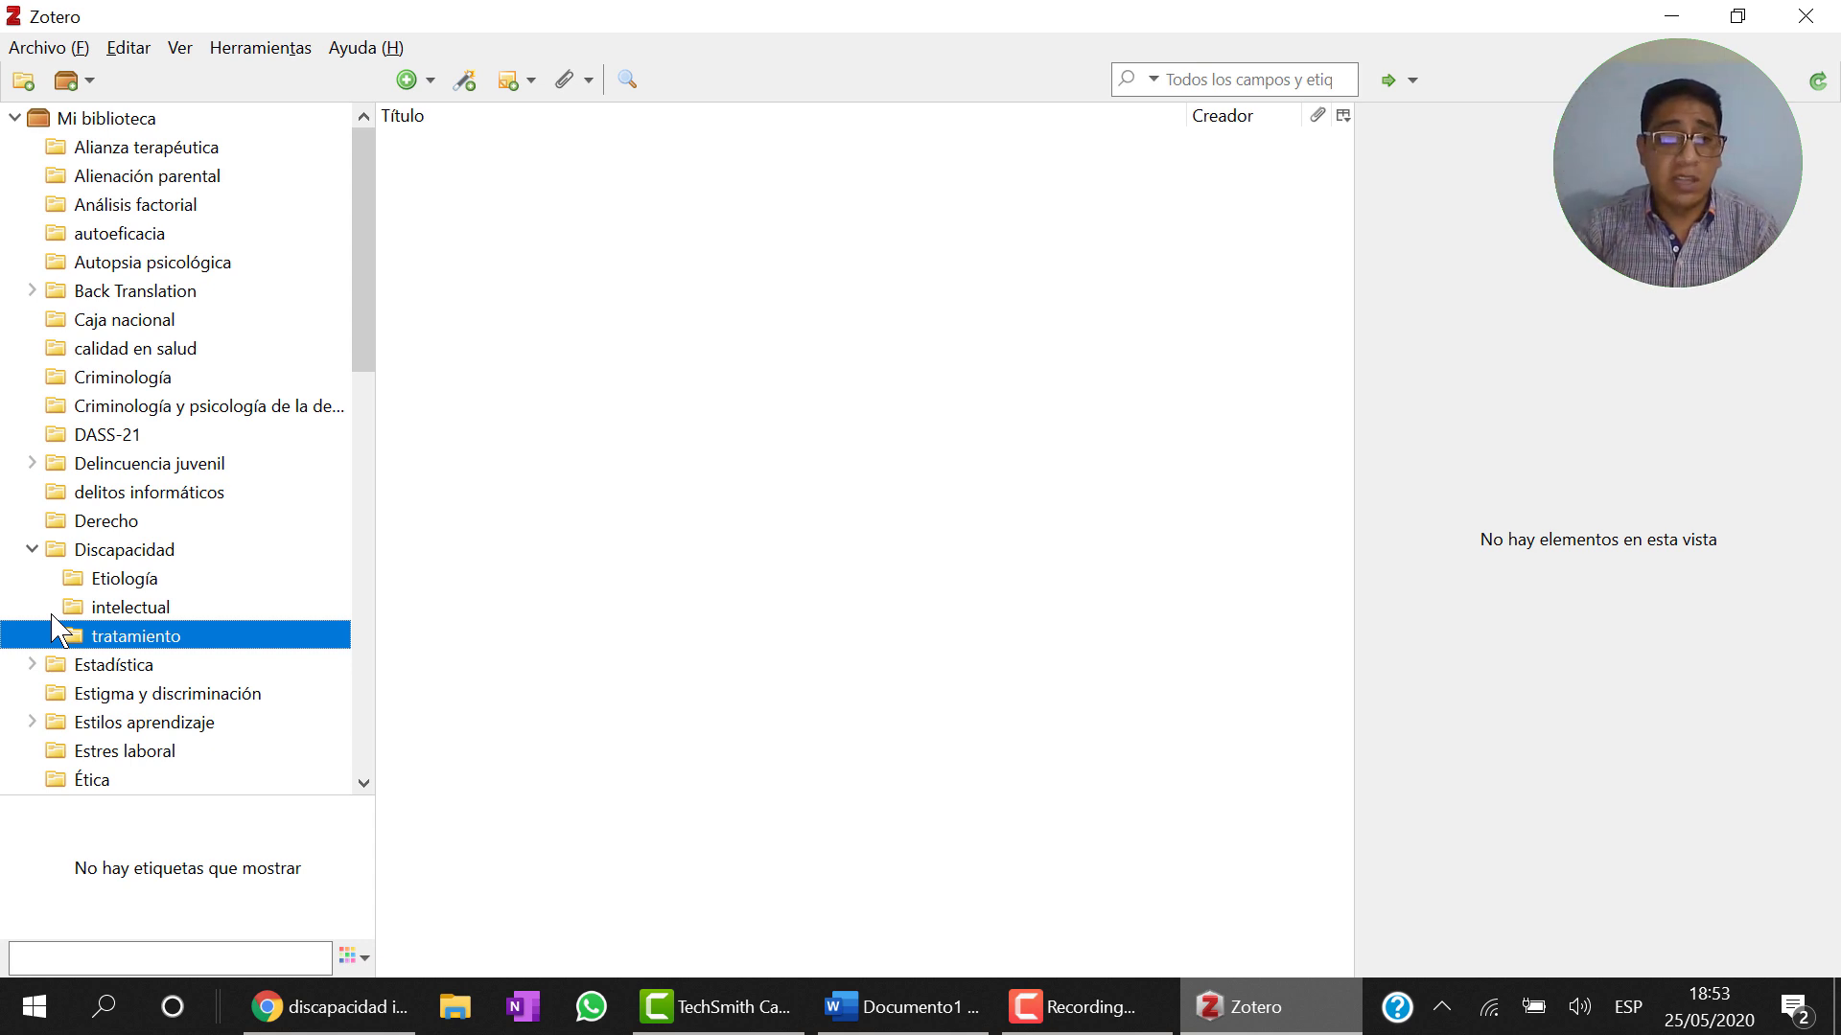
# Step: Select the intelectual subcollection under Discapacidad as the save destination and switch to the Google Scholar results in Chrome
pyautogui.click(122, 580)
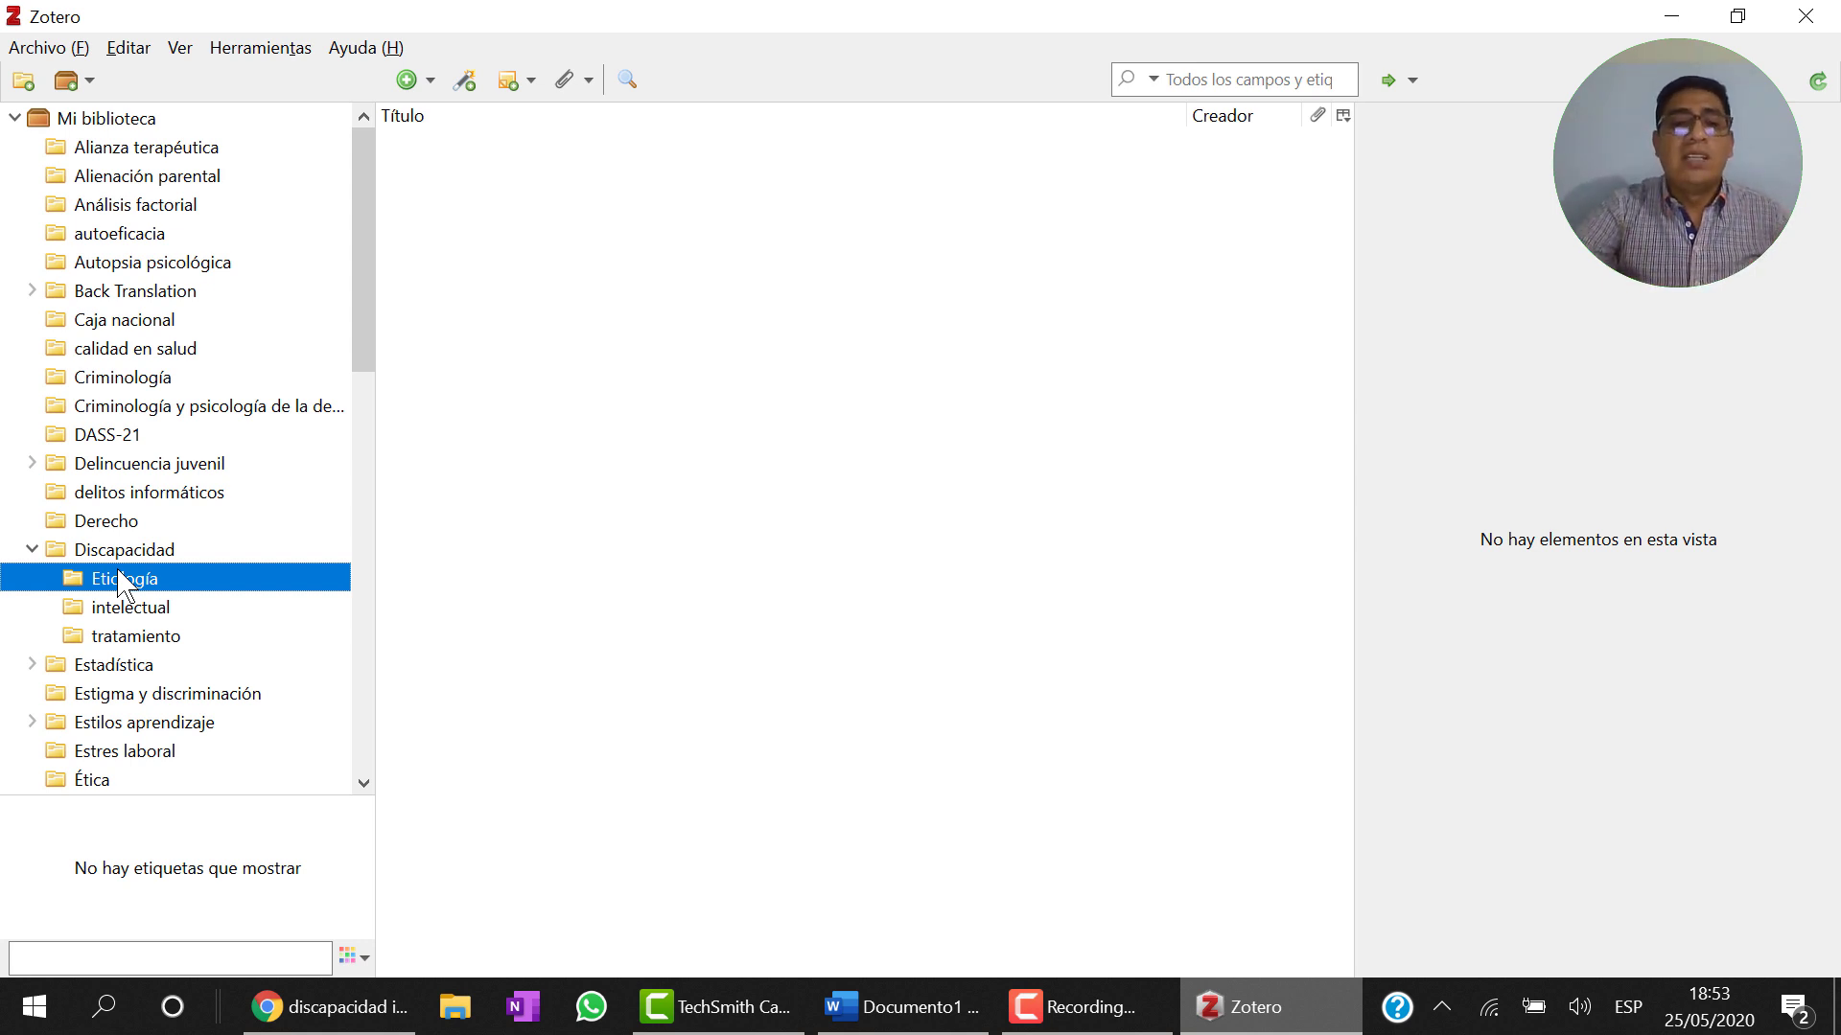
pyautogui.click(357, 1016)
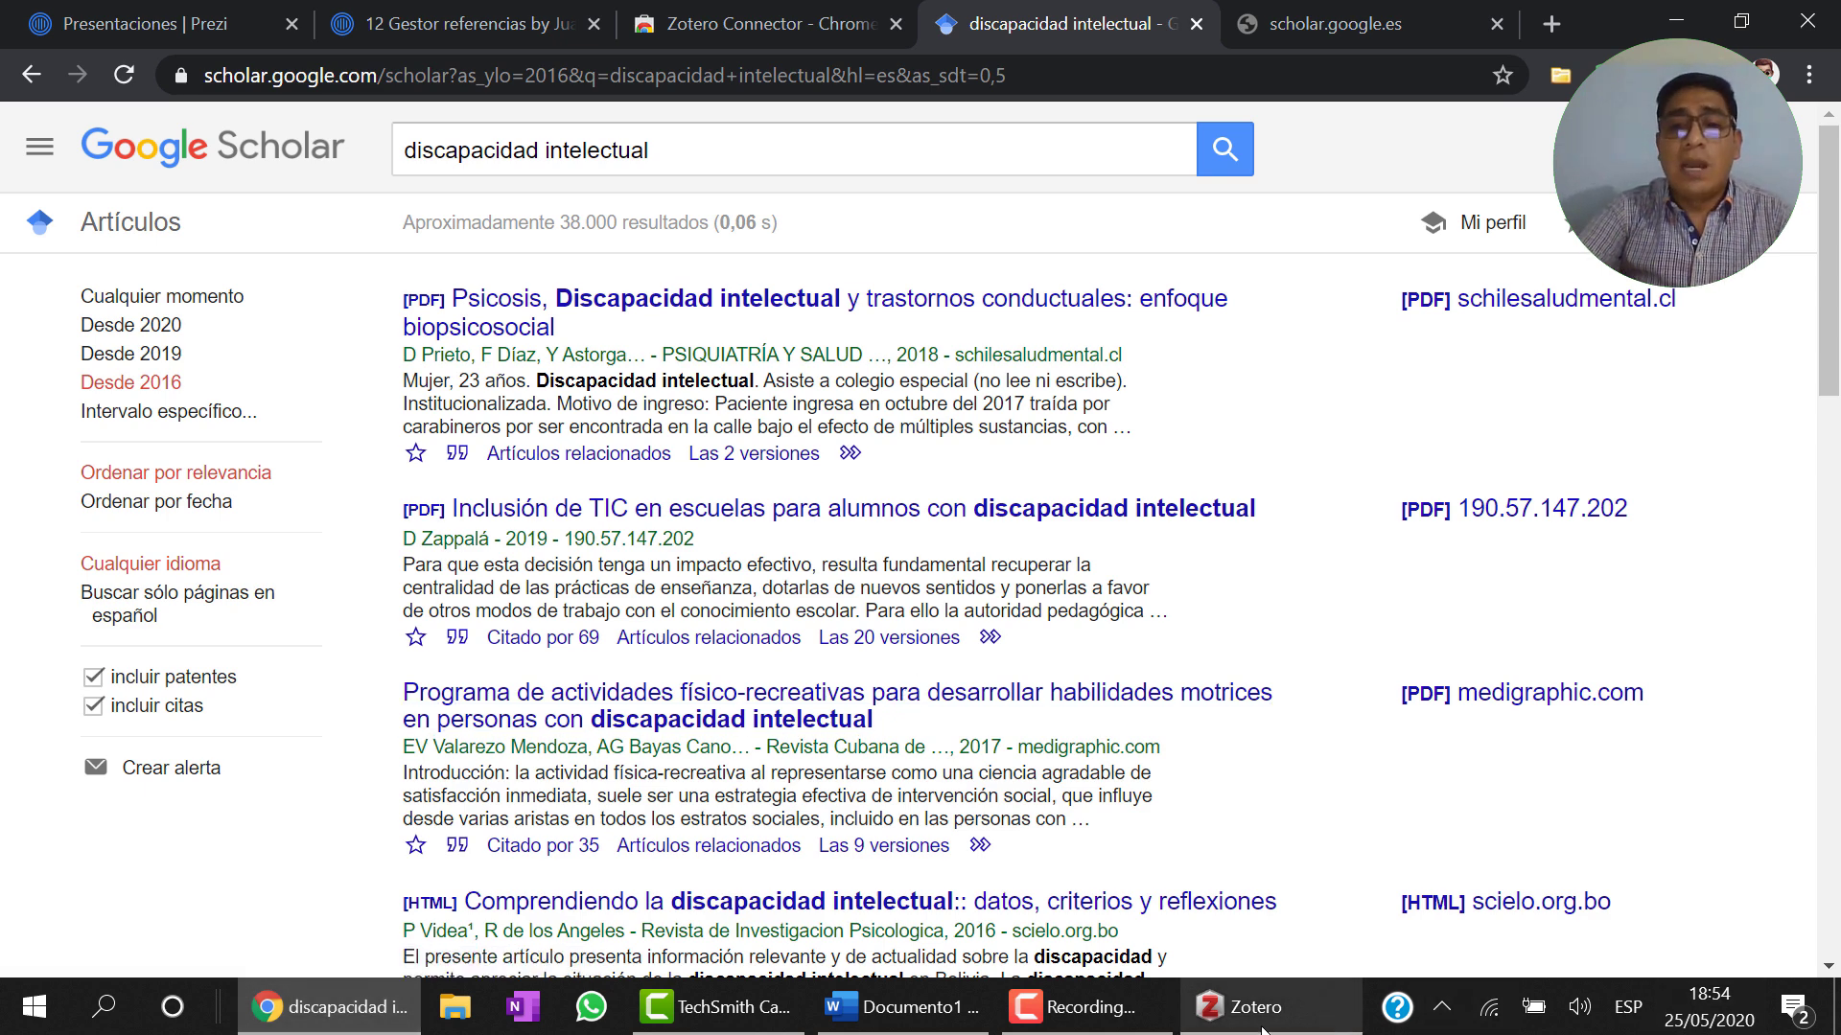
pyautogui.click(1237, 1007)
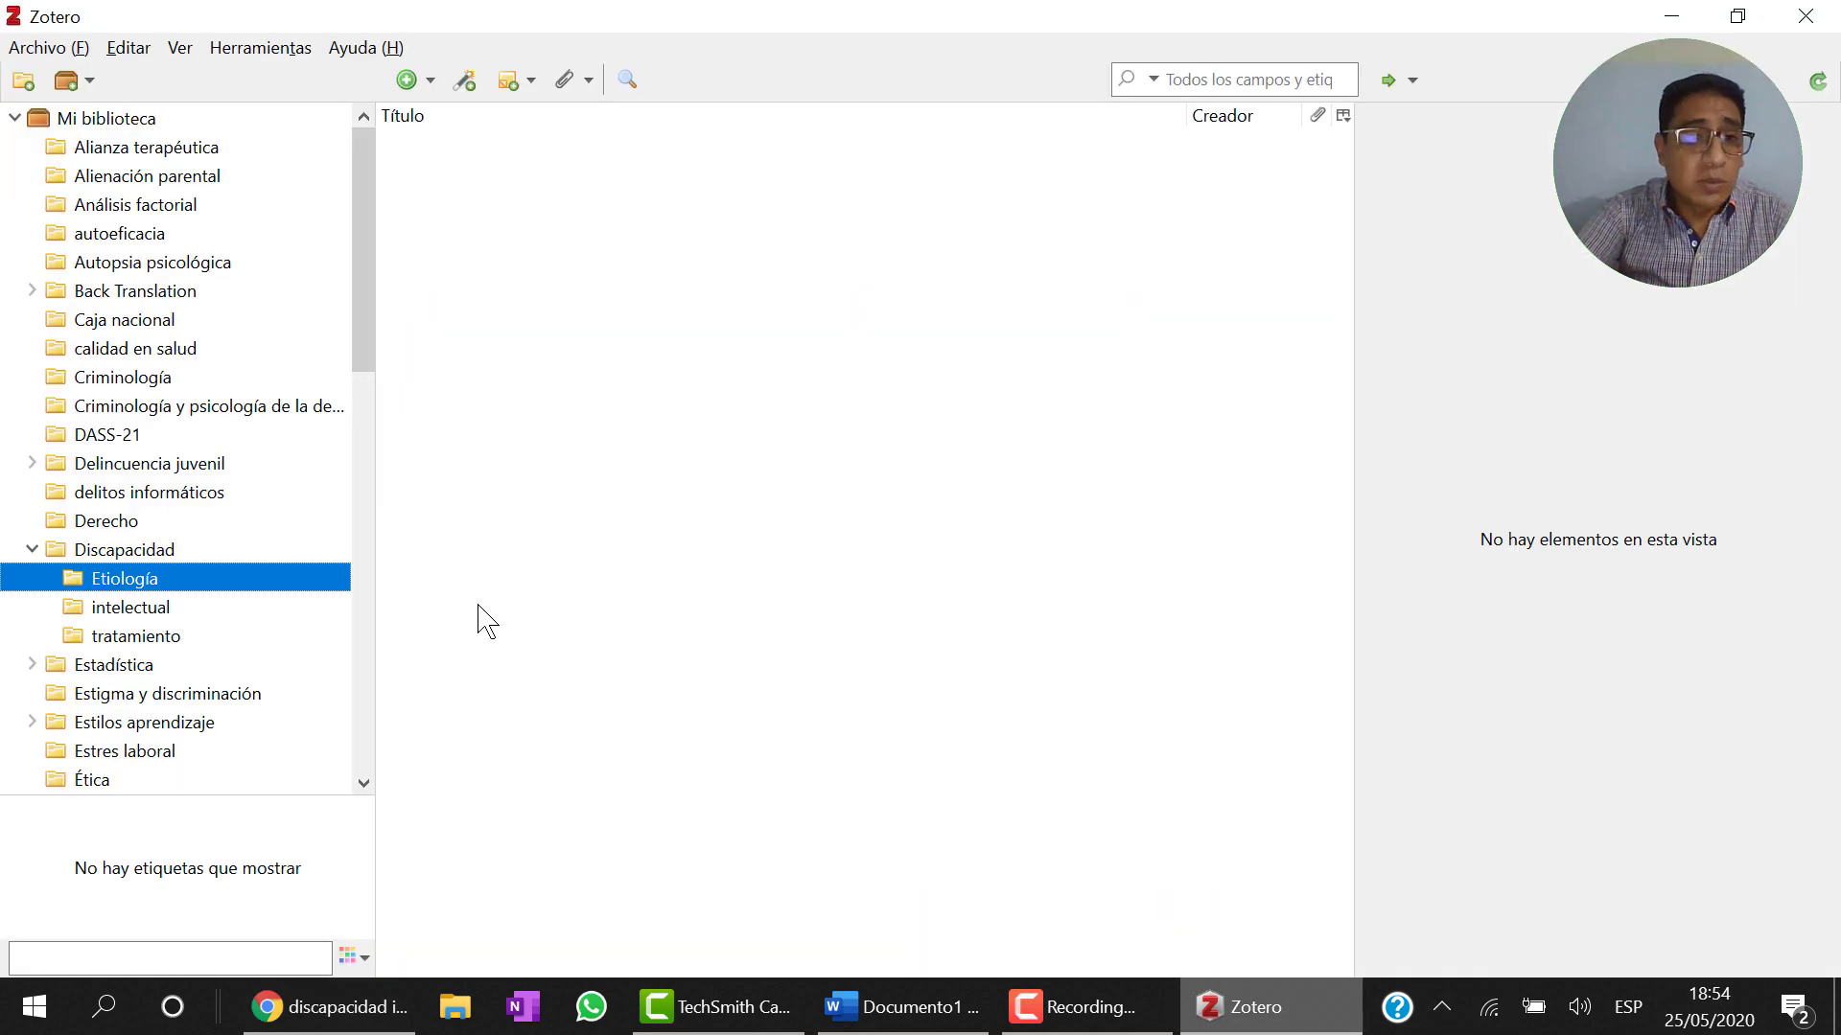
pyautogui.click(132, 609)
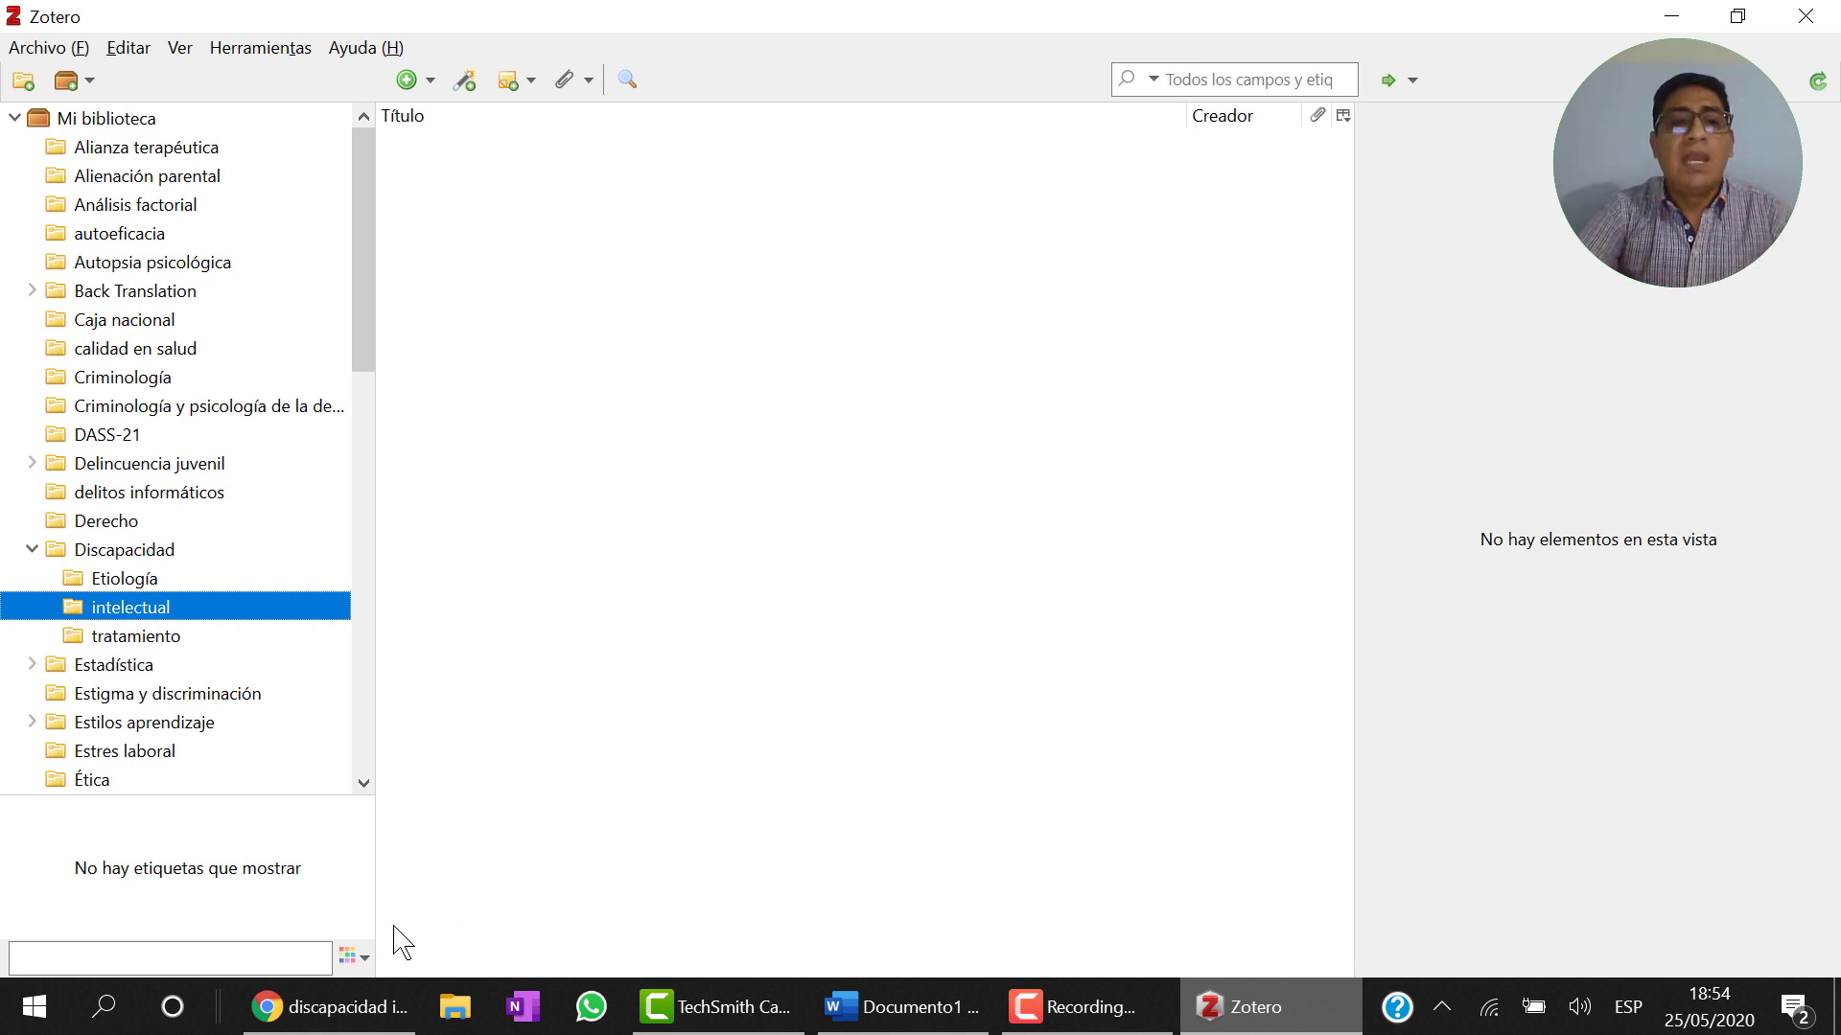
pyautogui.click(378, 1007)
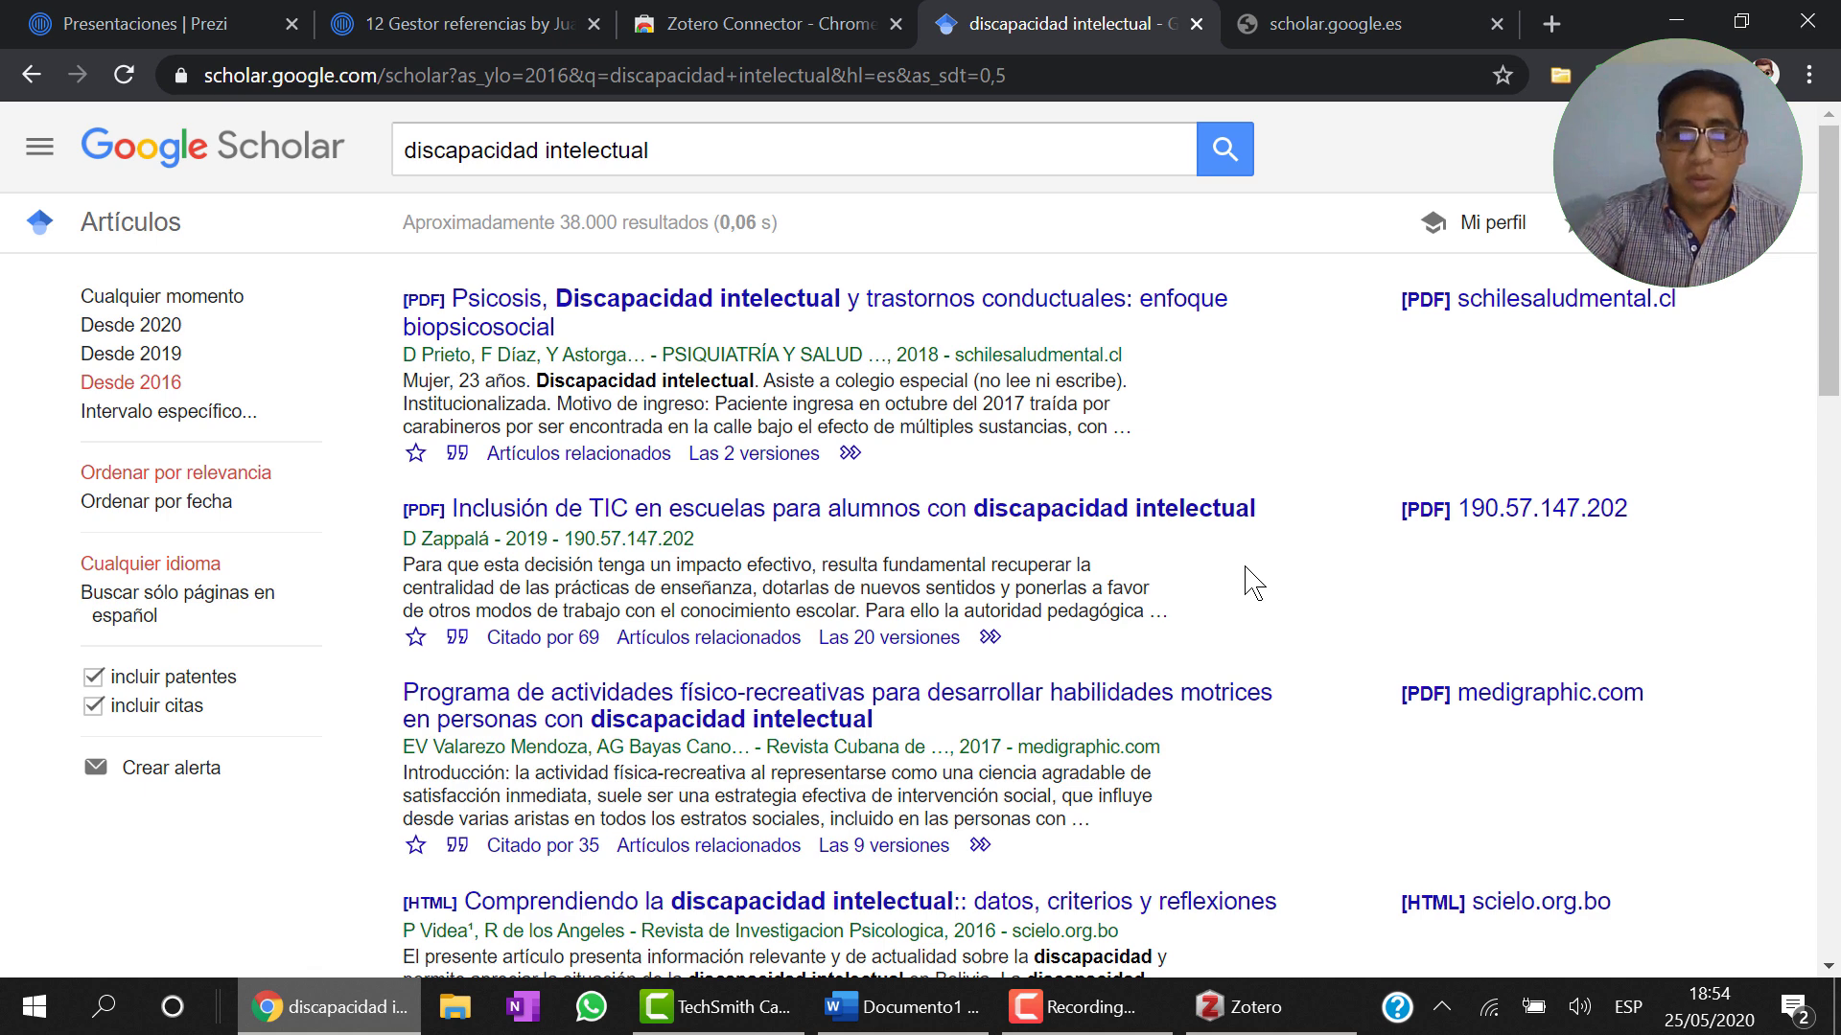
# Step: Preview the items Zotero Connector offers to save from the Scholar results, cancel without saving, and view the Prezi presentation page for comparison
pyautogui.click(1560, 76)
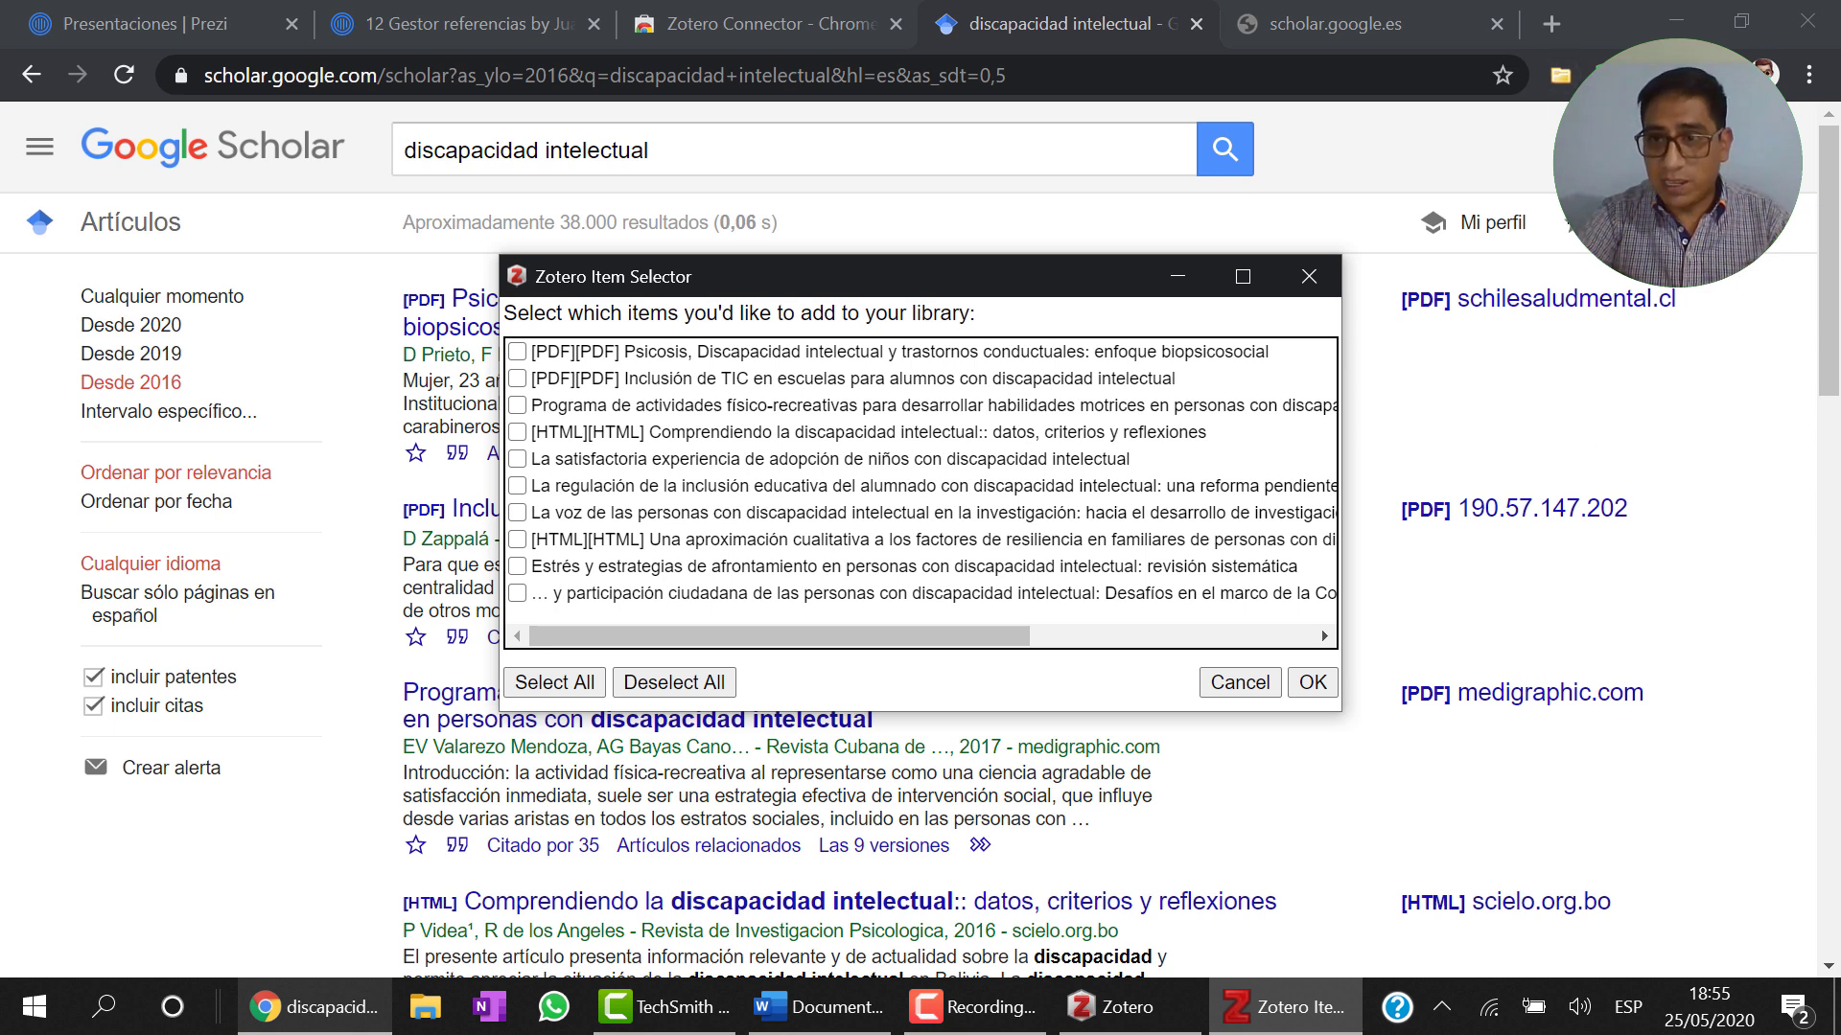
pyautogui.click(1308, 277)
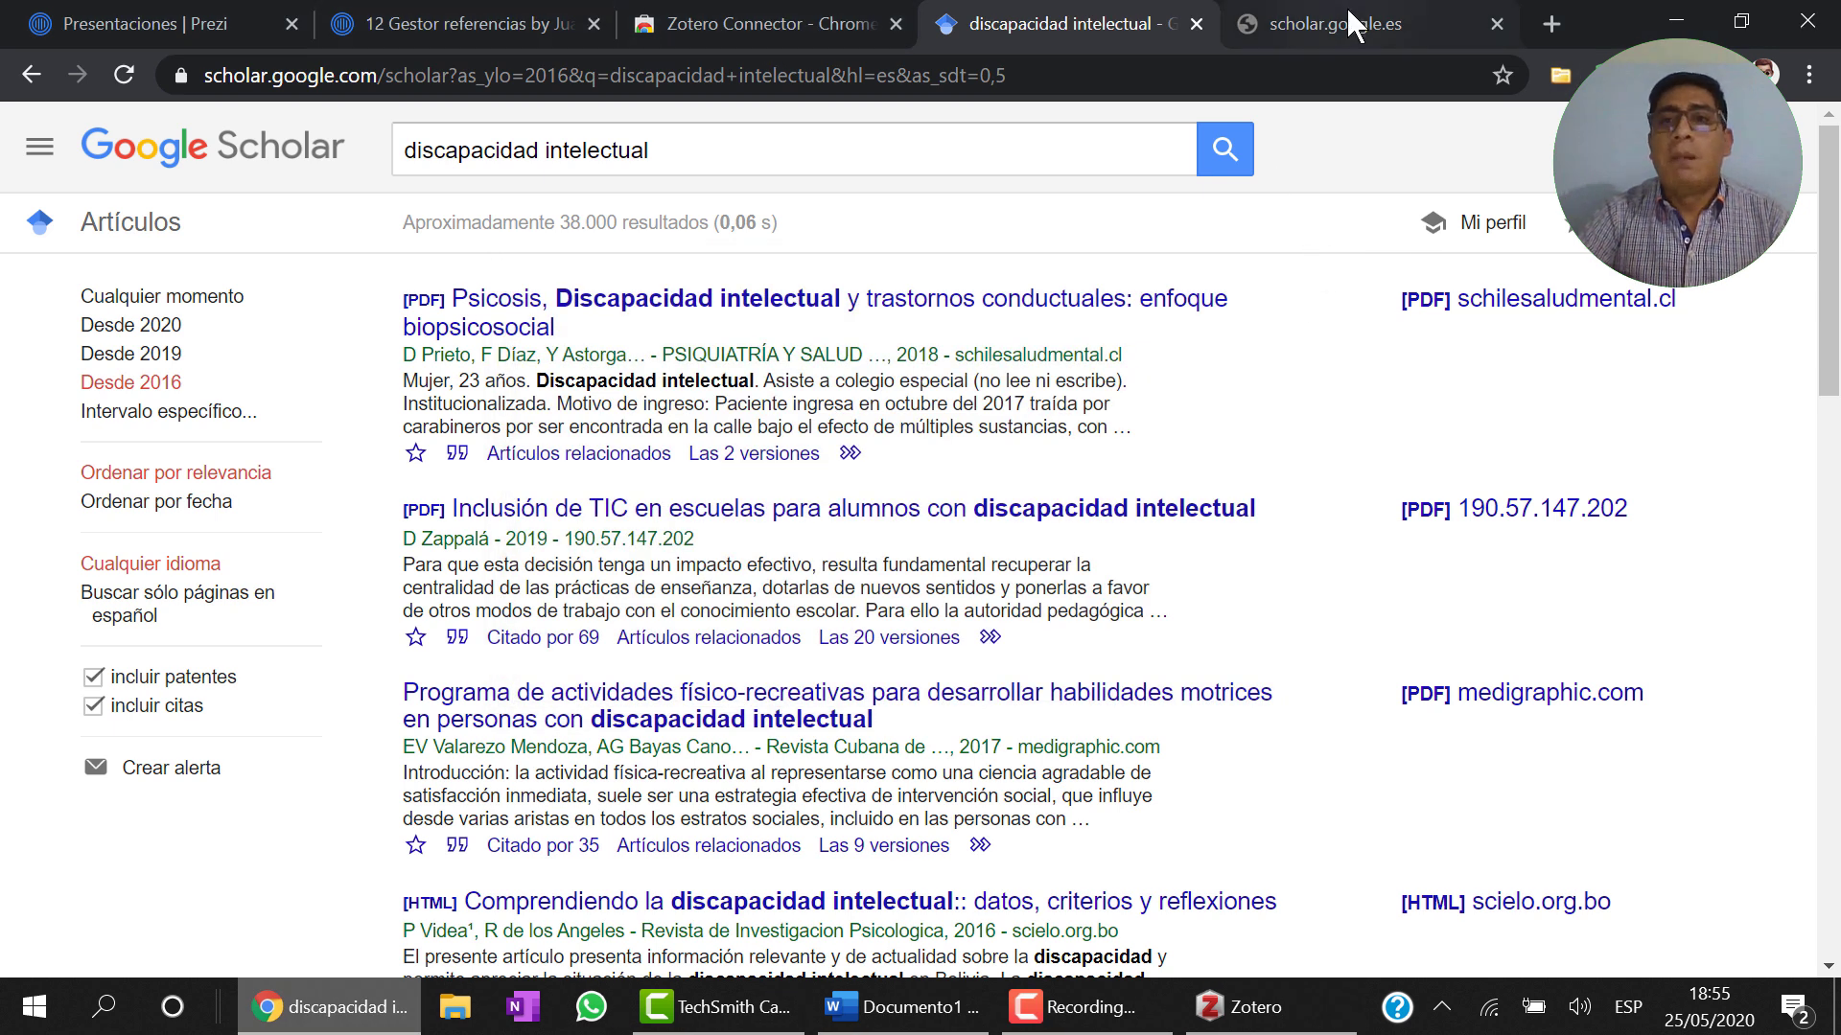
pyautogui.click(504, 26)
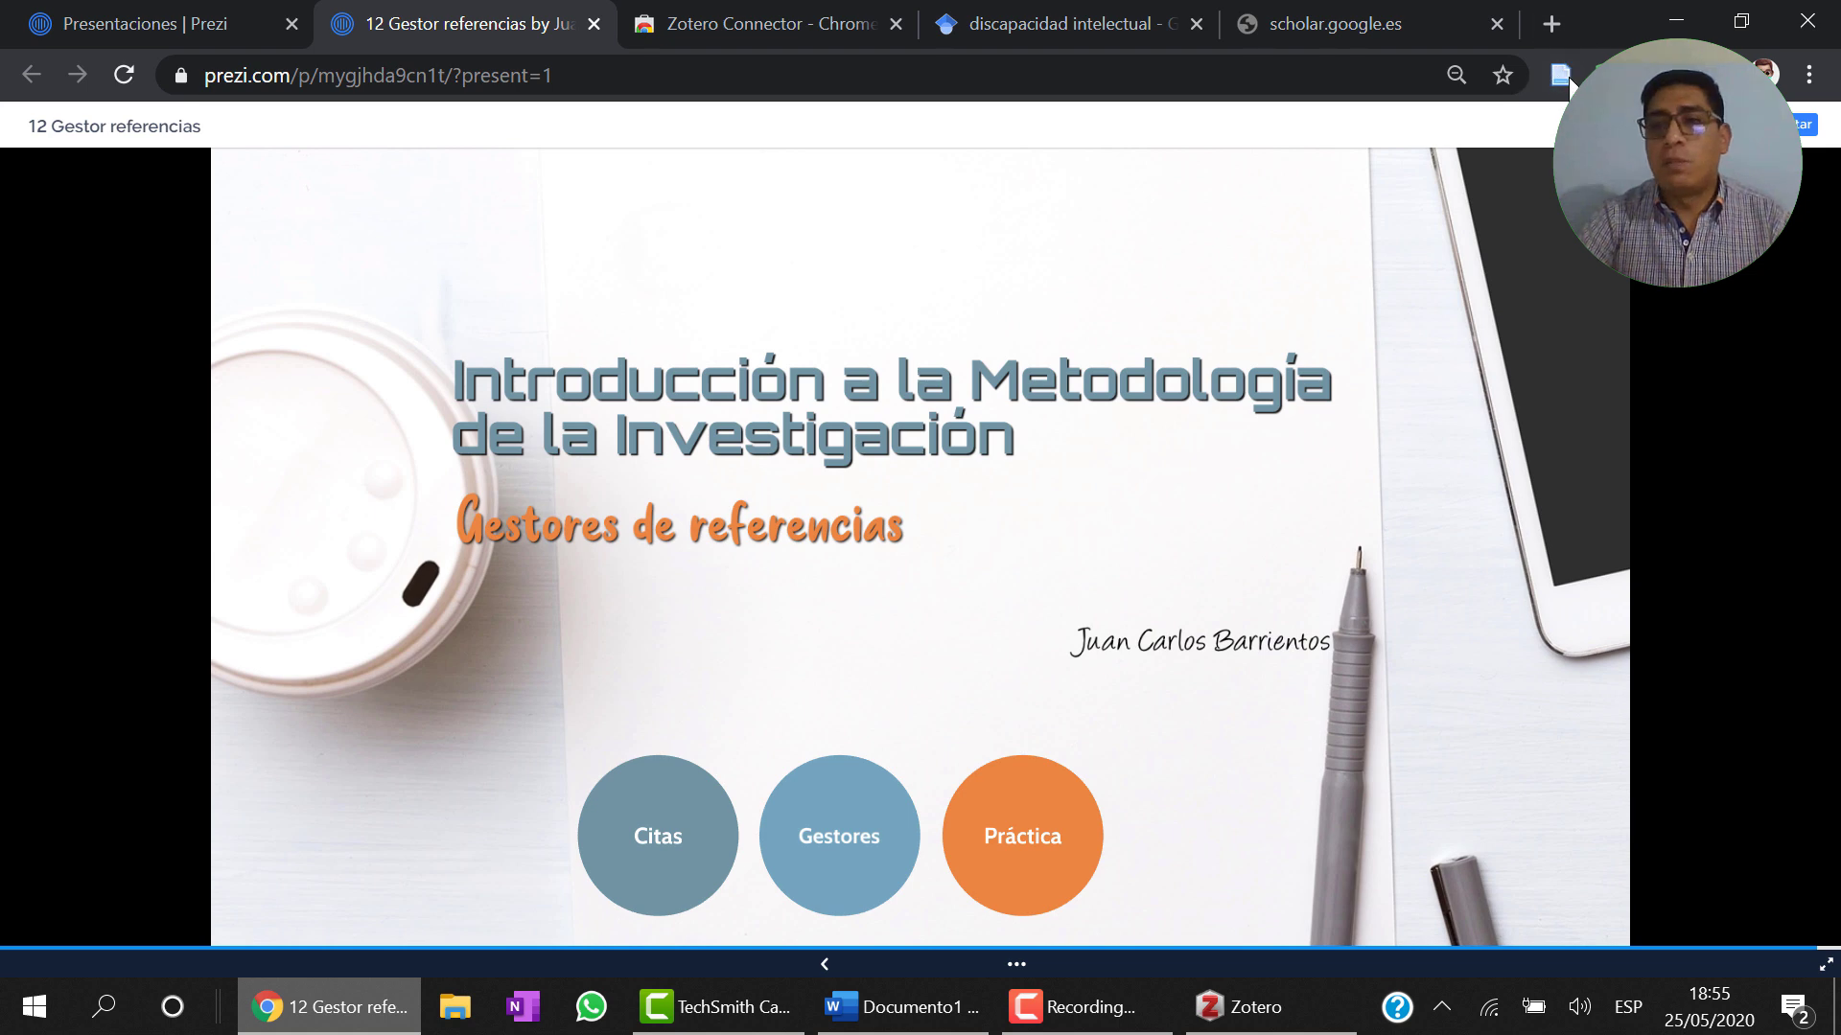
# Step: Search for "discapacidad intelectual leve" on the other open Google Académico page
pyautogui.click(1344, 23)
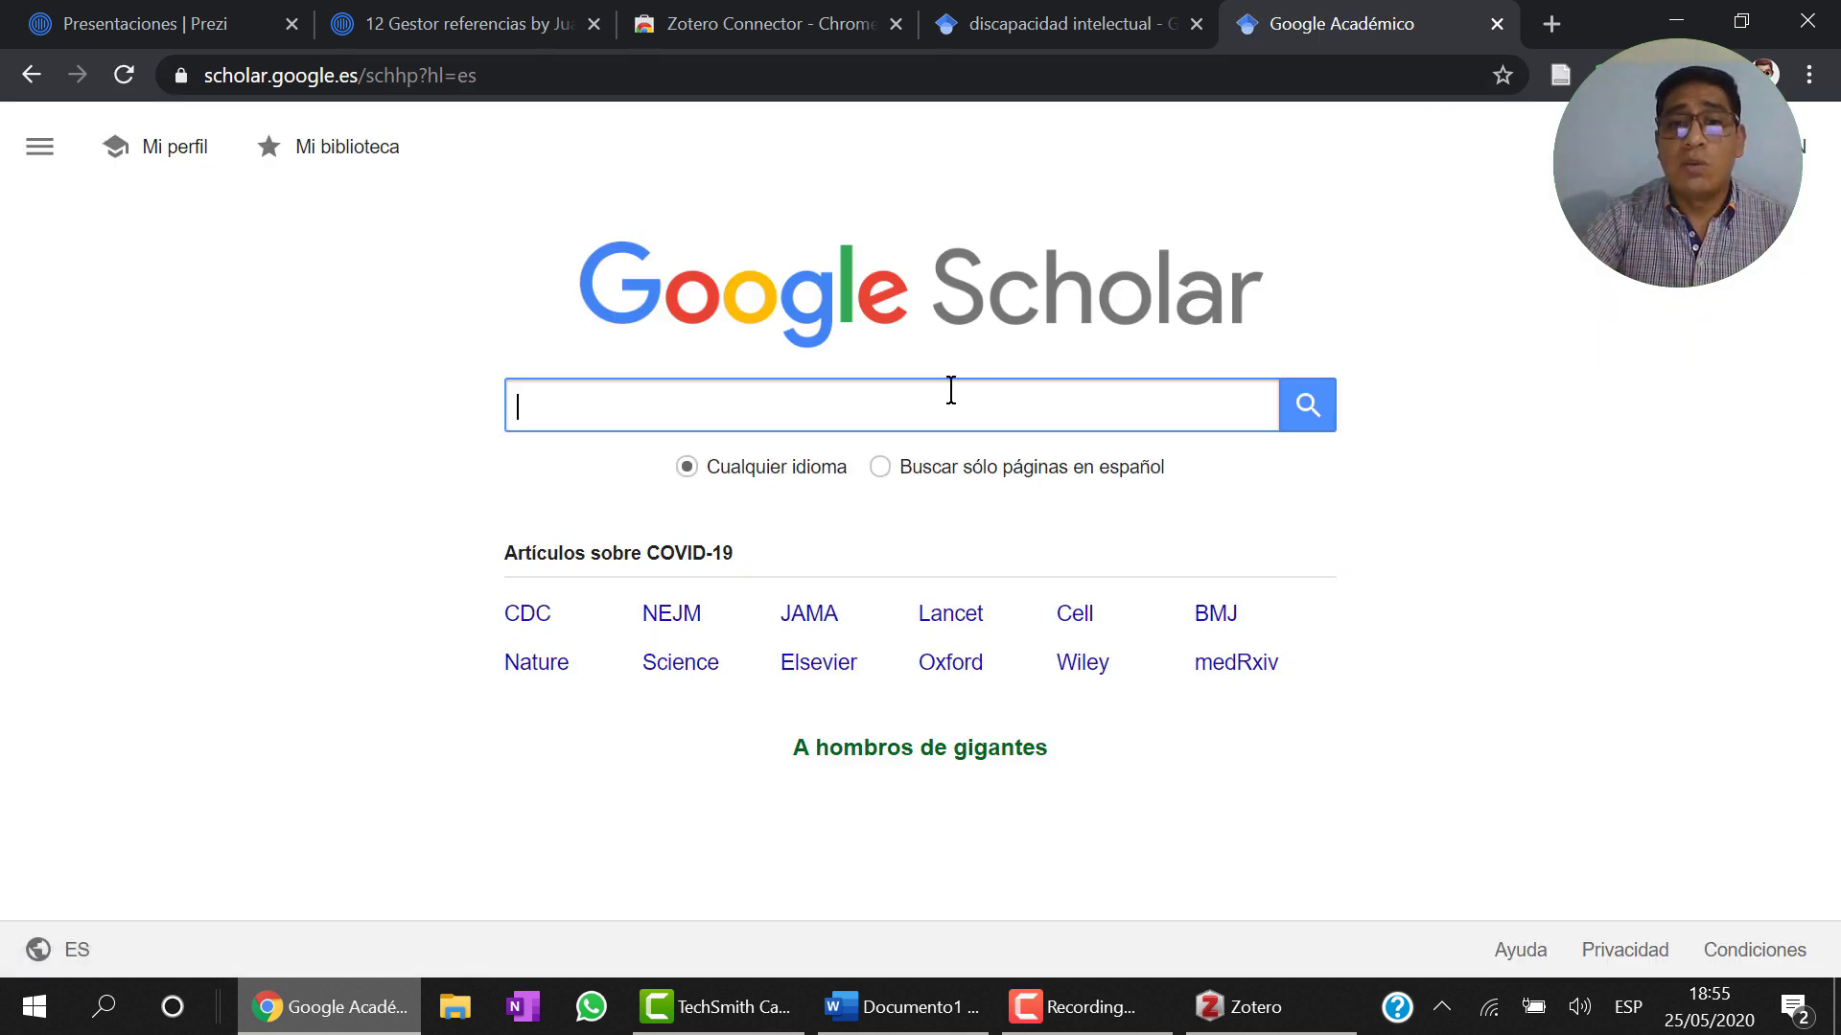
pyautogui.write('dis')
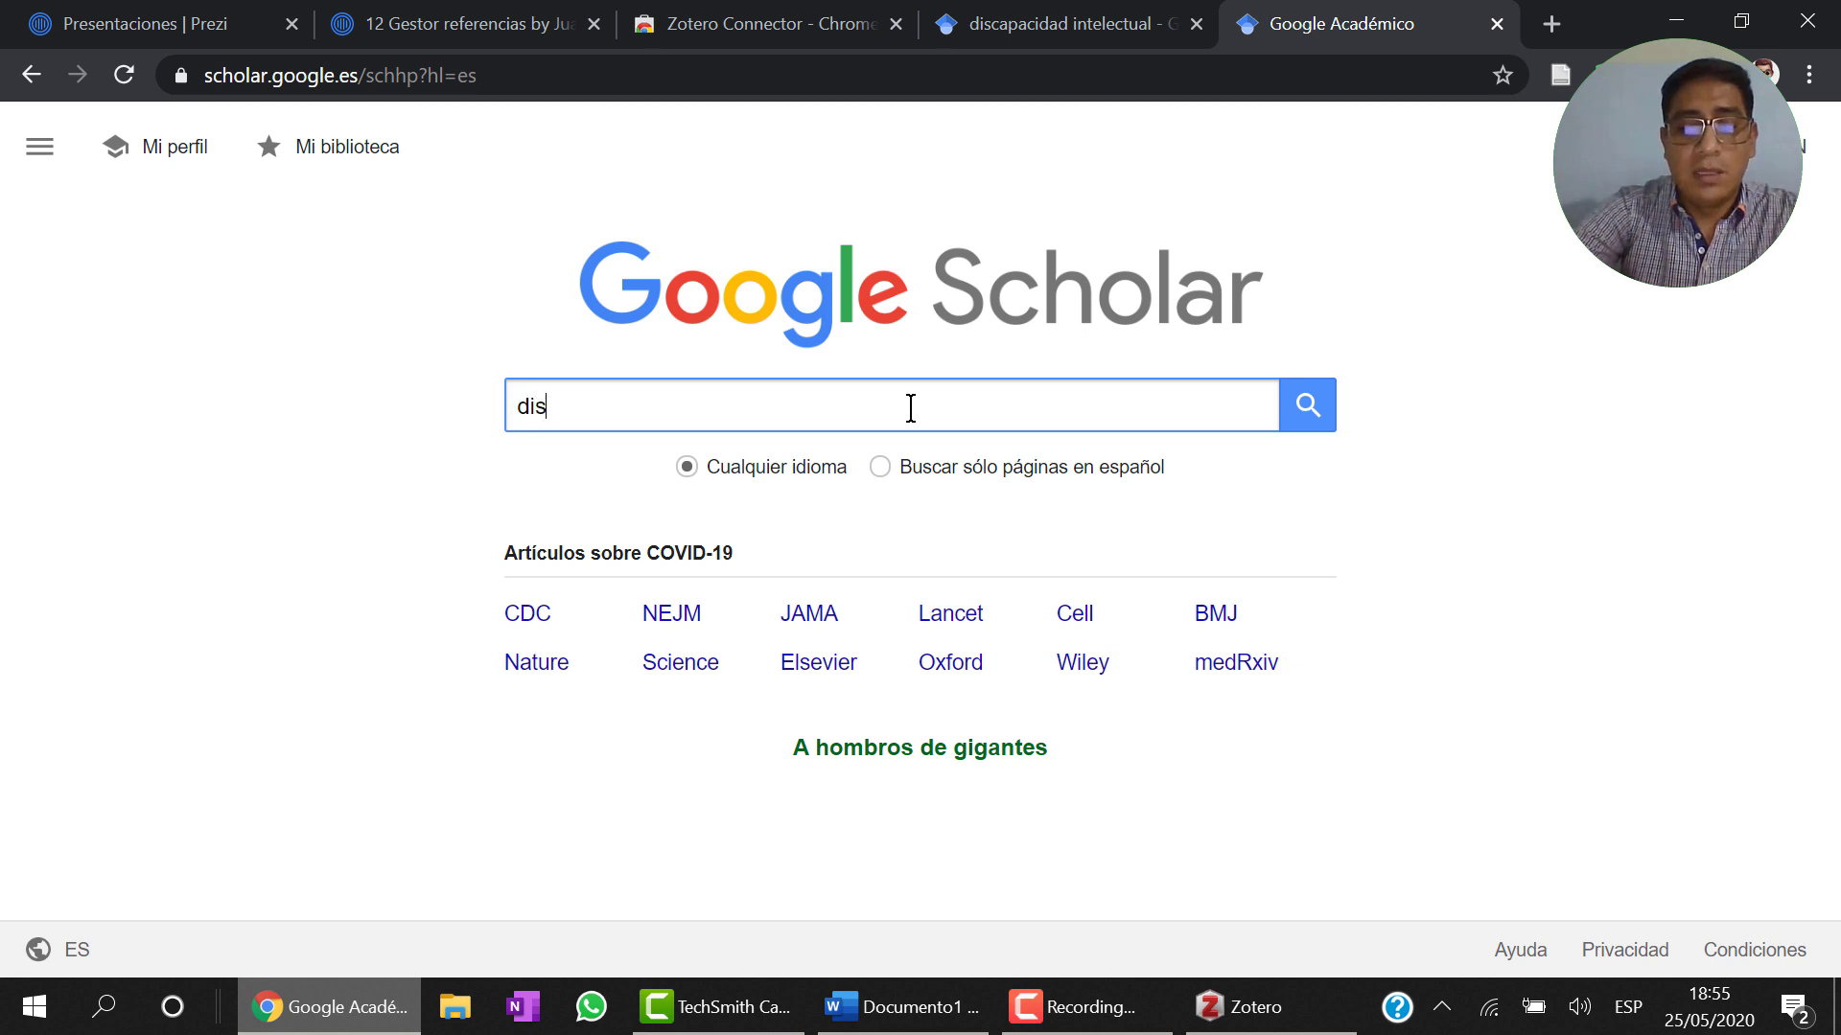
pyautogui.write('capacidad intelecc')
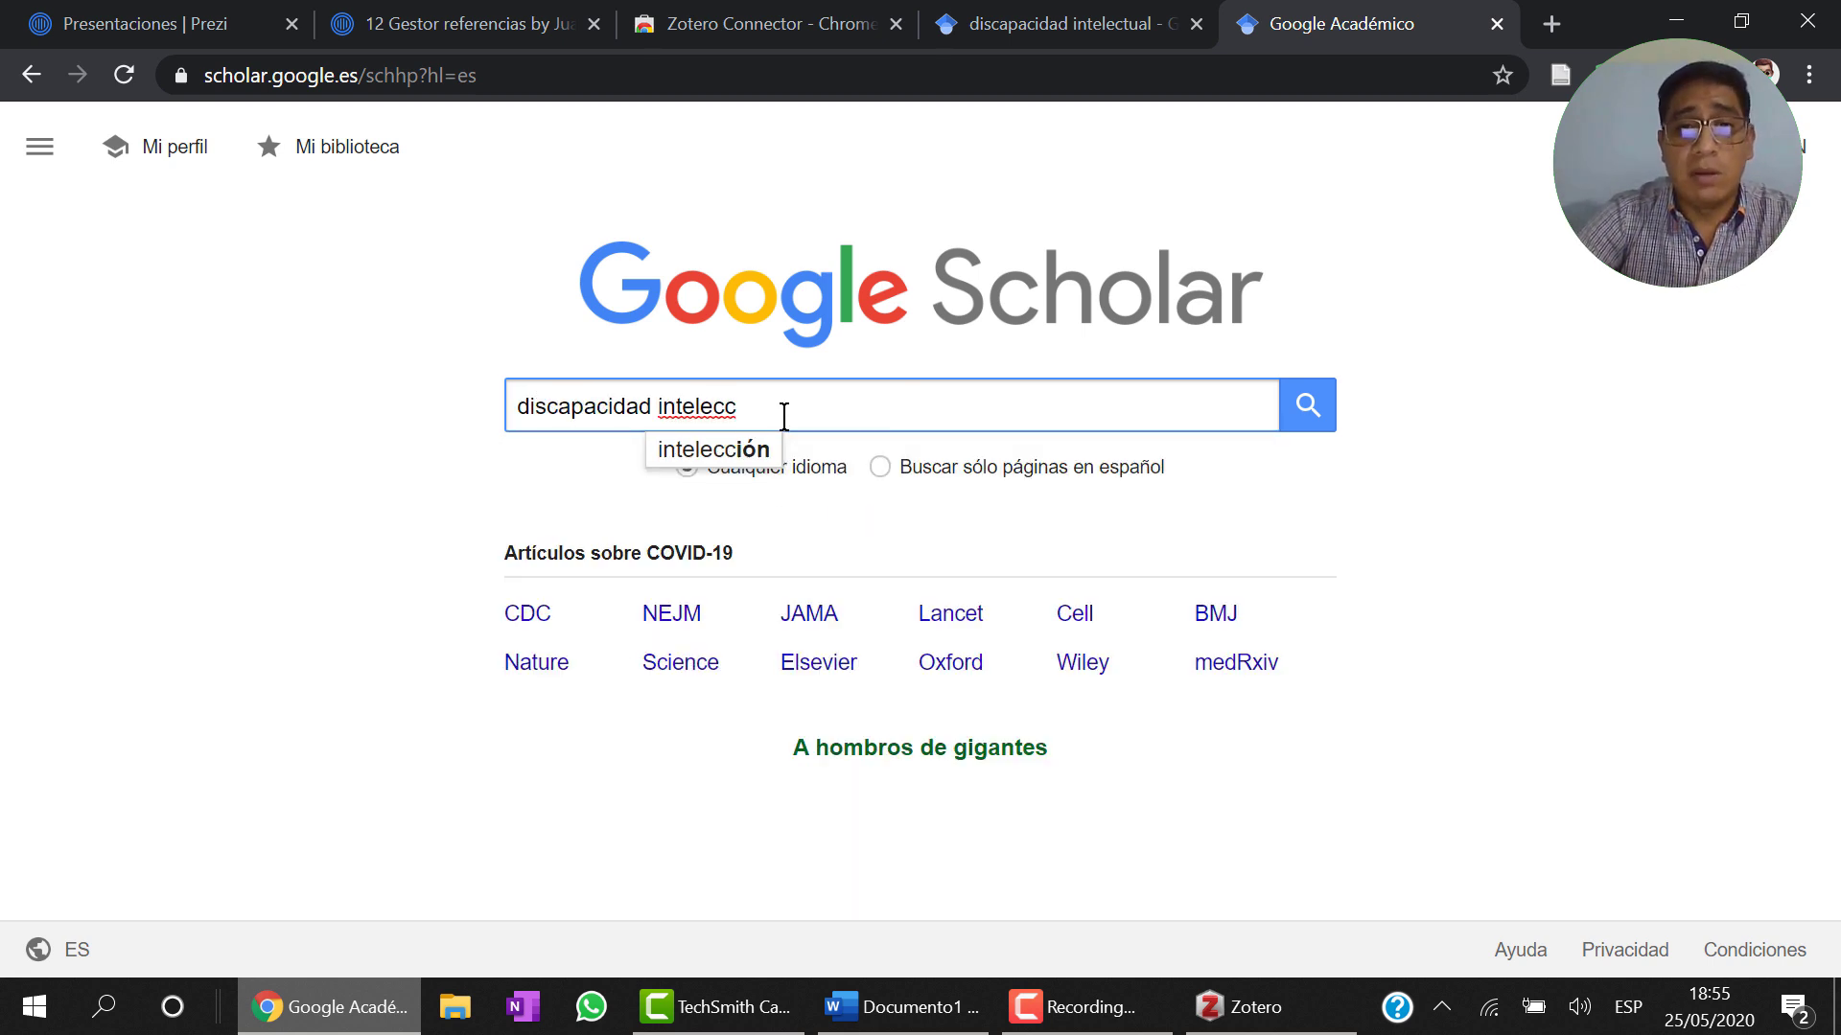
pyautogui.press('BackSpace')
pyautogui.click(790, 486)
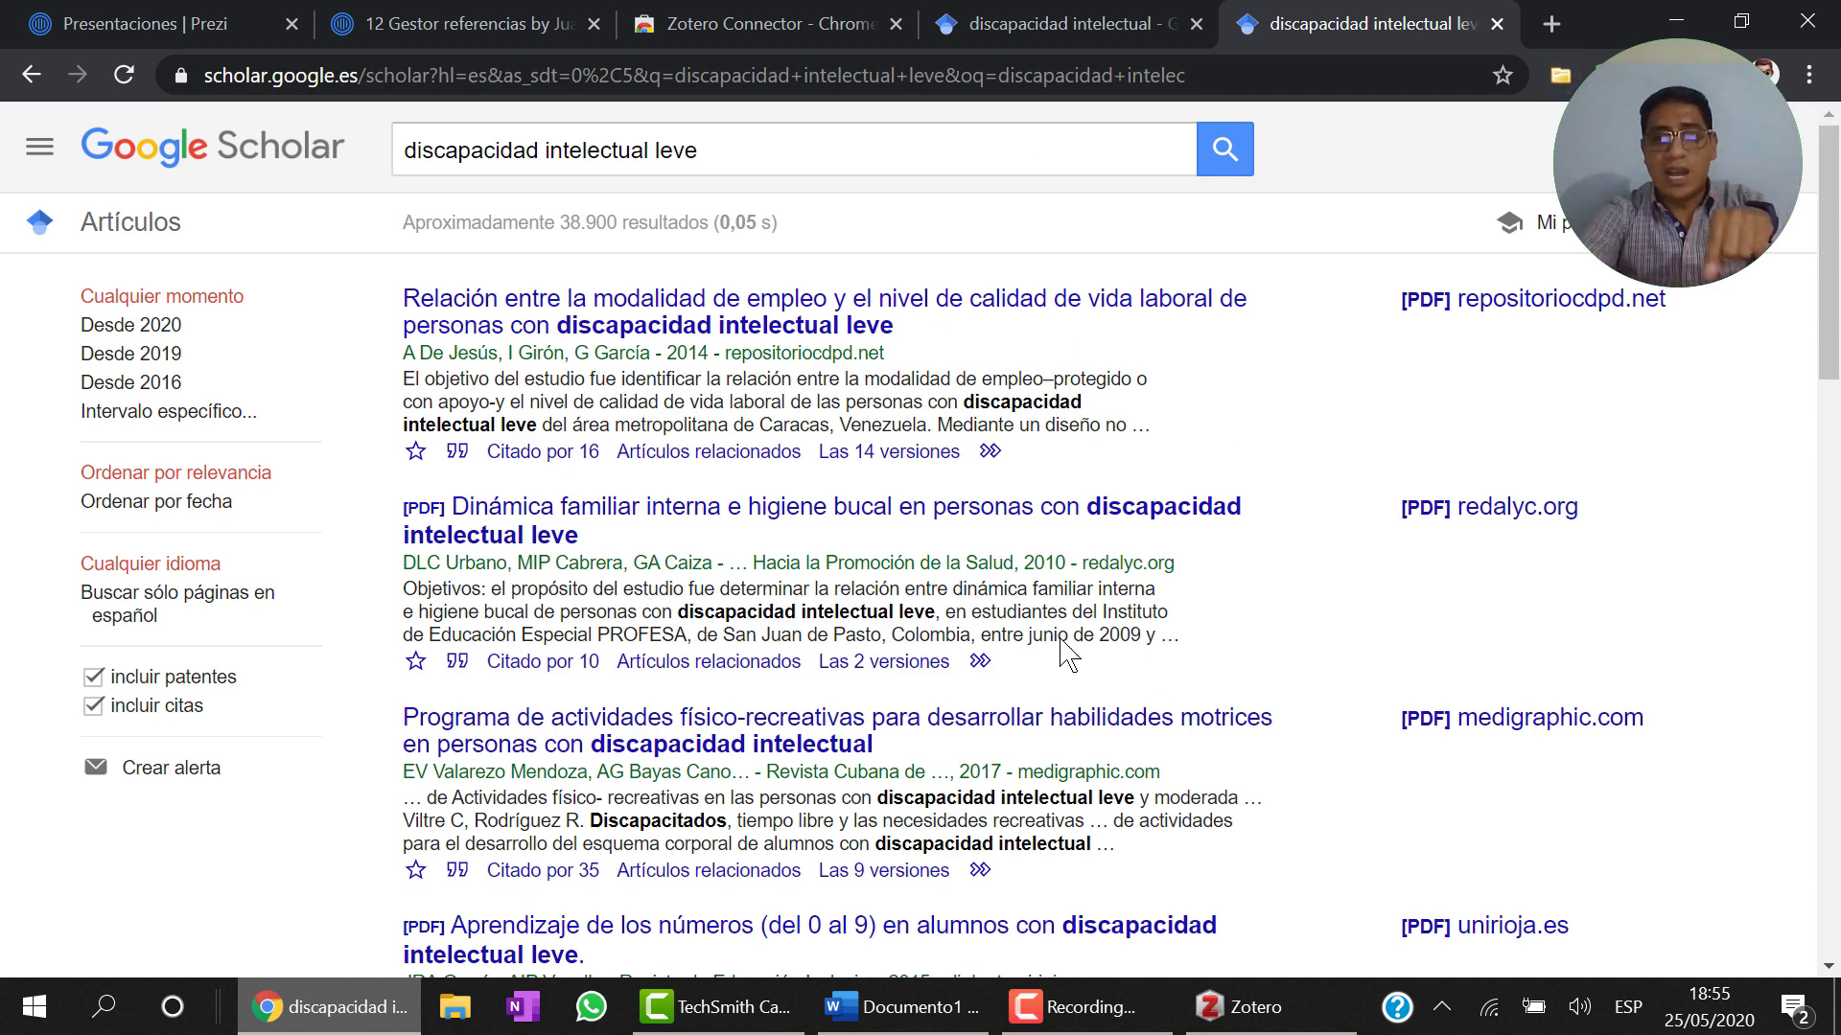
# Step: Return to the Desde 2016 results and save the article "Psicosis, Discapacidad intelectual y trastornos conductuales: enfoque biopsicosocial" to Zotero
pyautogui.click(1032, 25)
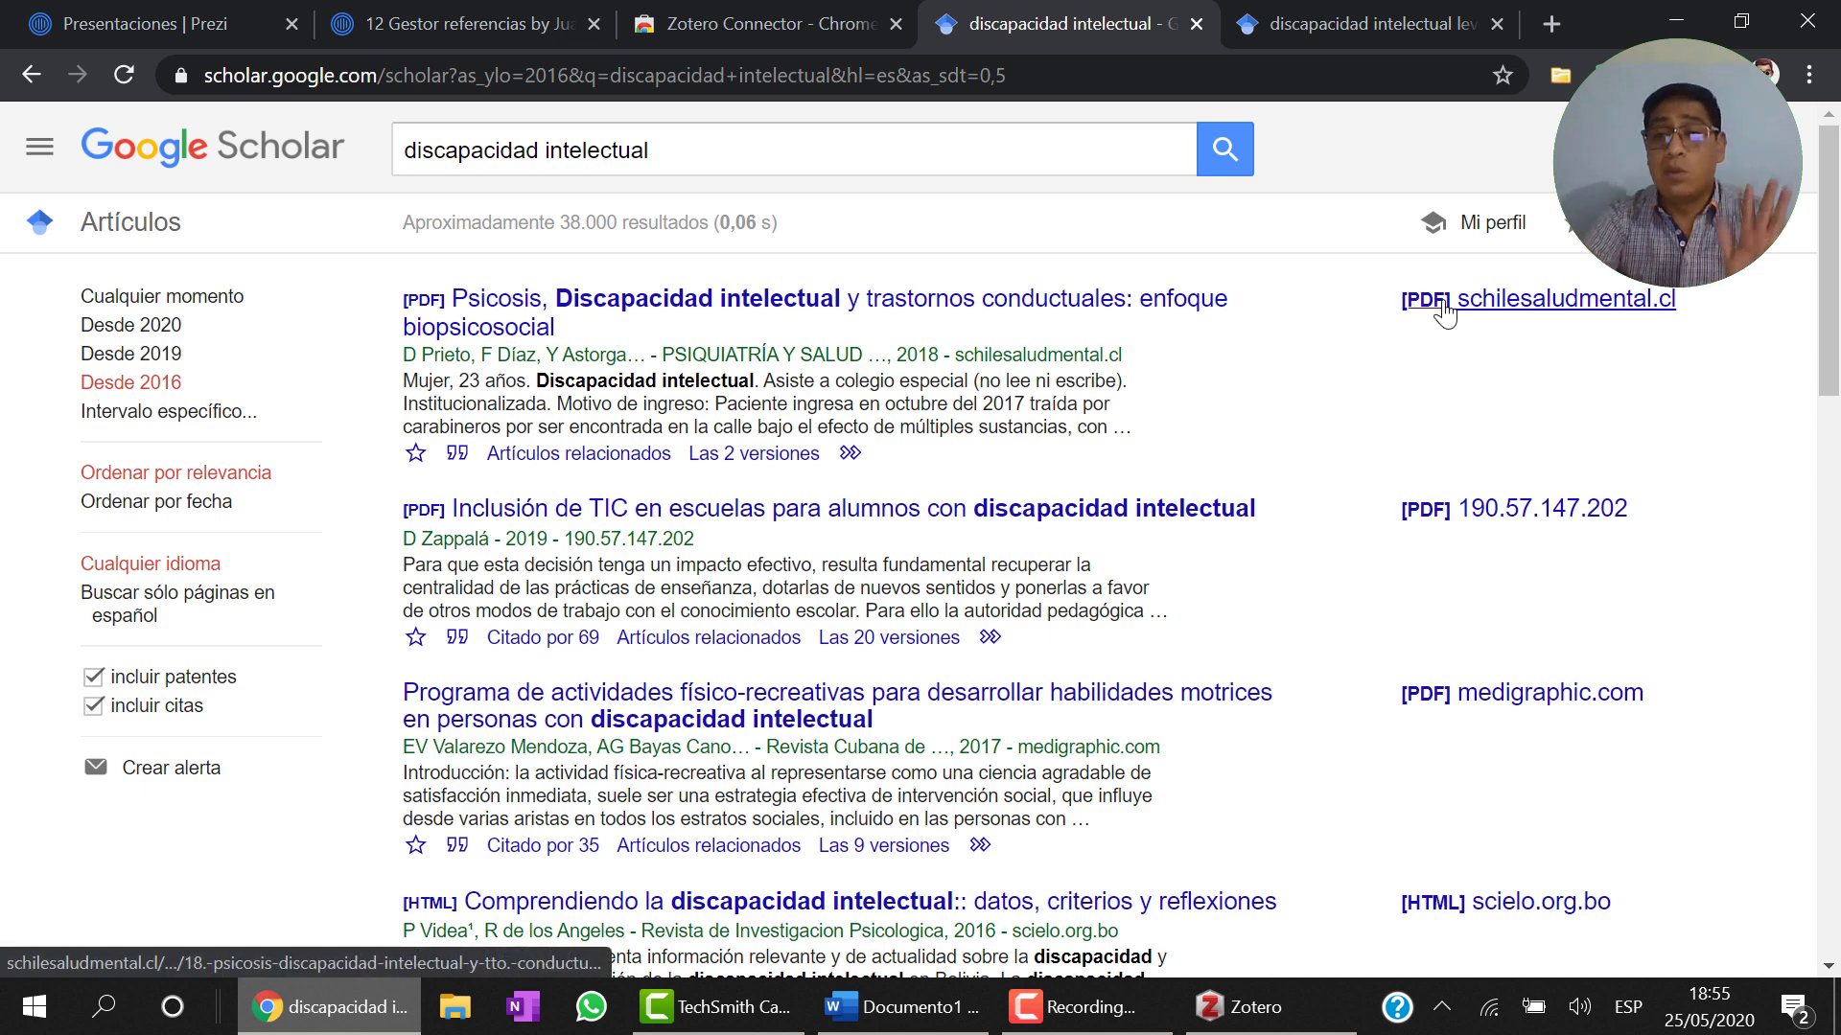
pyautogui.click(1559, 76)
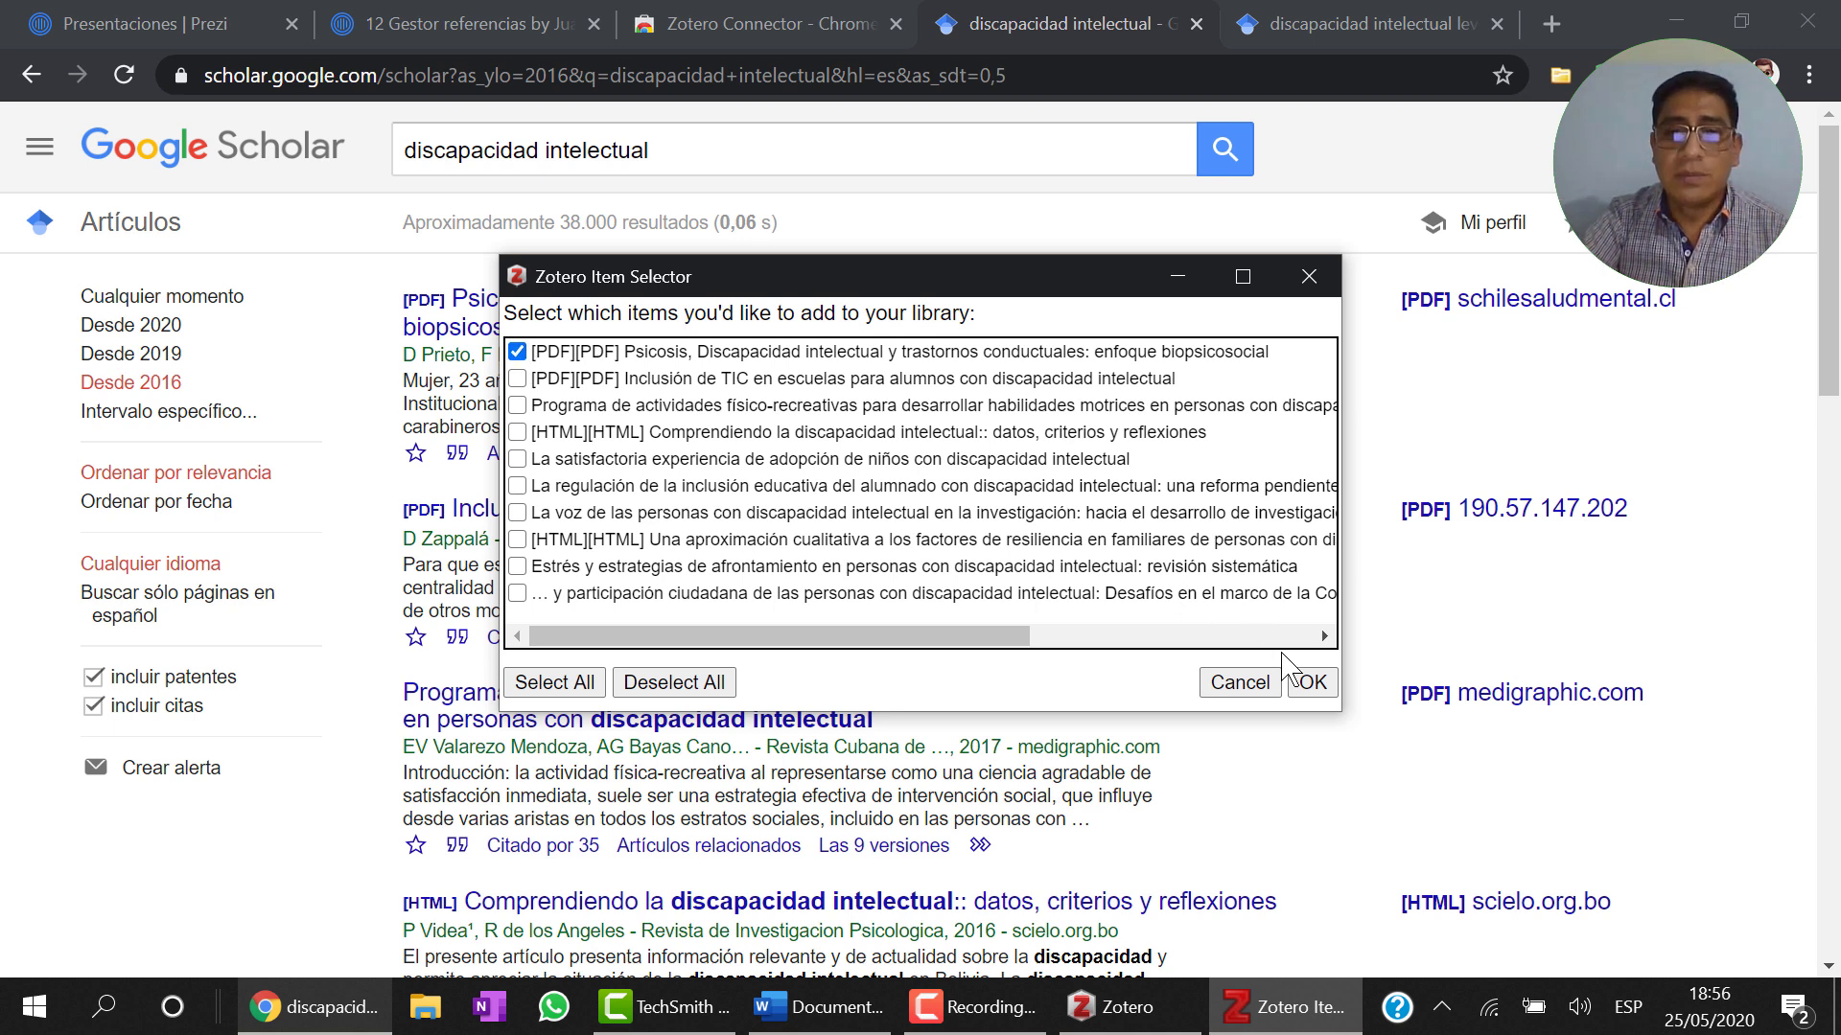
pyautogui.click(1312, 682)
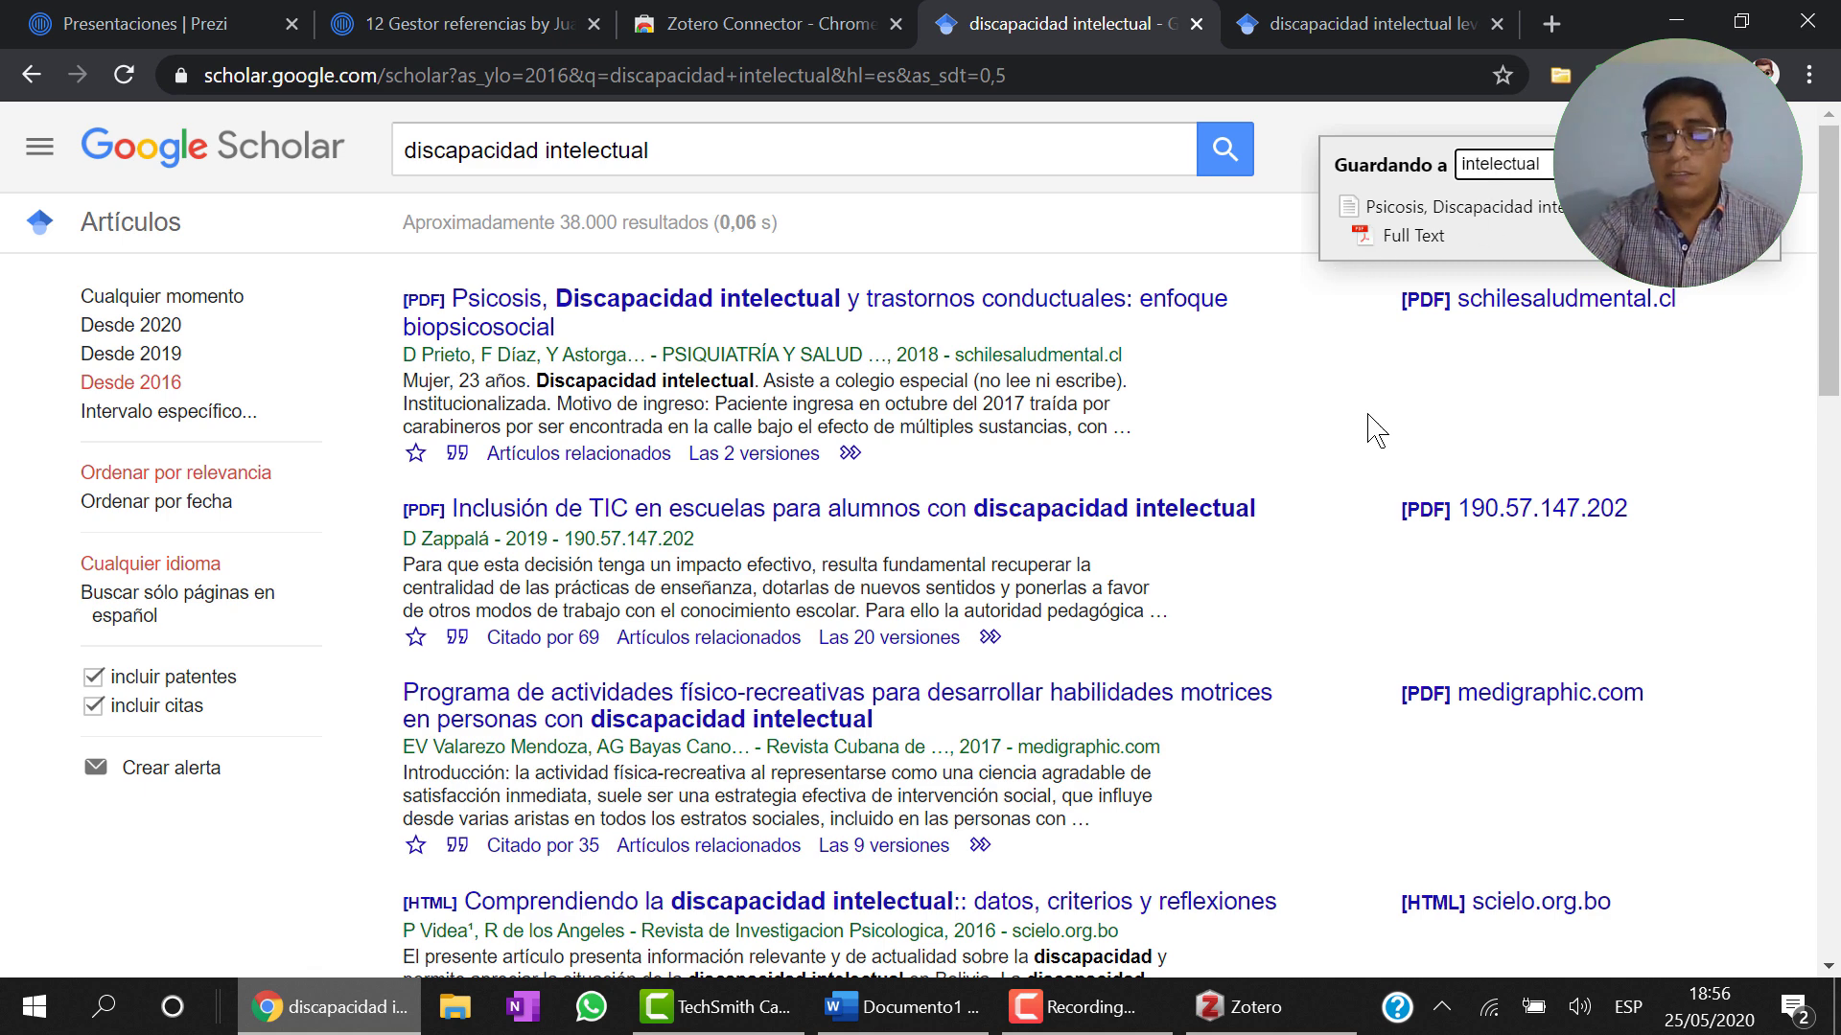
# Step: Switch to Zotero, open the Full Text PDF attached to the saved Psicosis article, and return to the attachment's record in Zotero
pyautogui.click(1271, 1007)
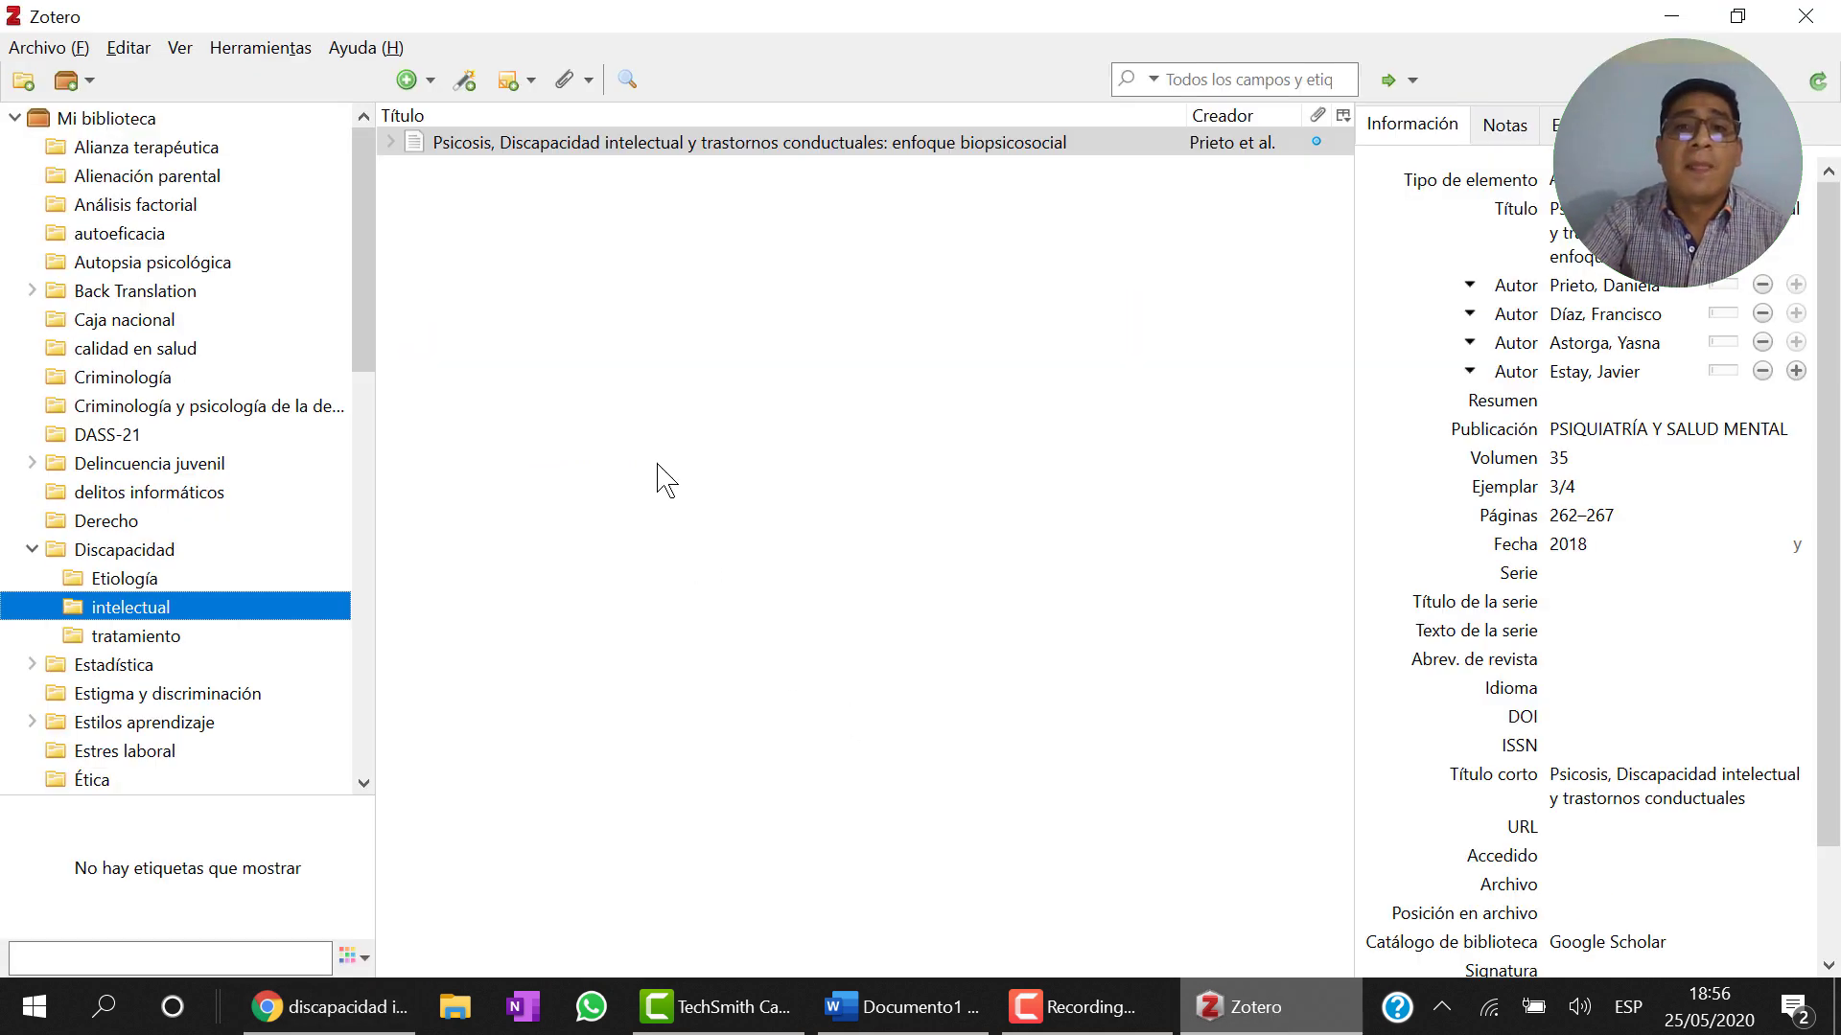
pyautogui.click(1563, 235)
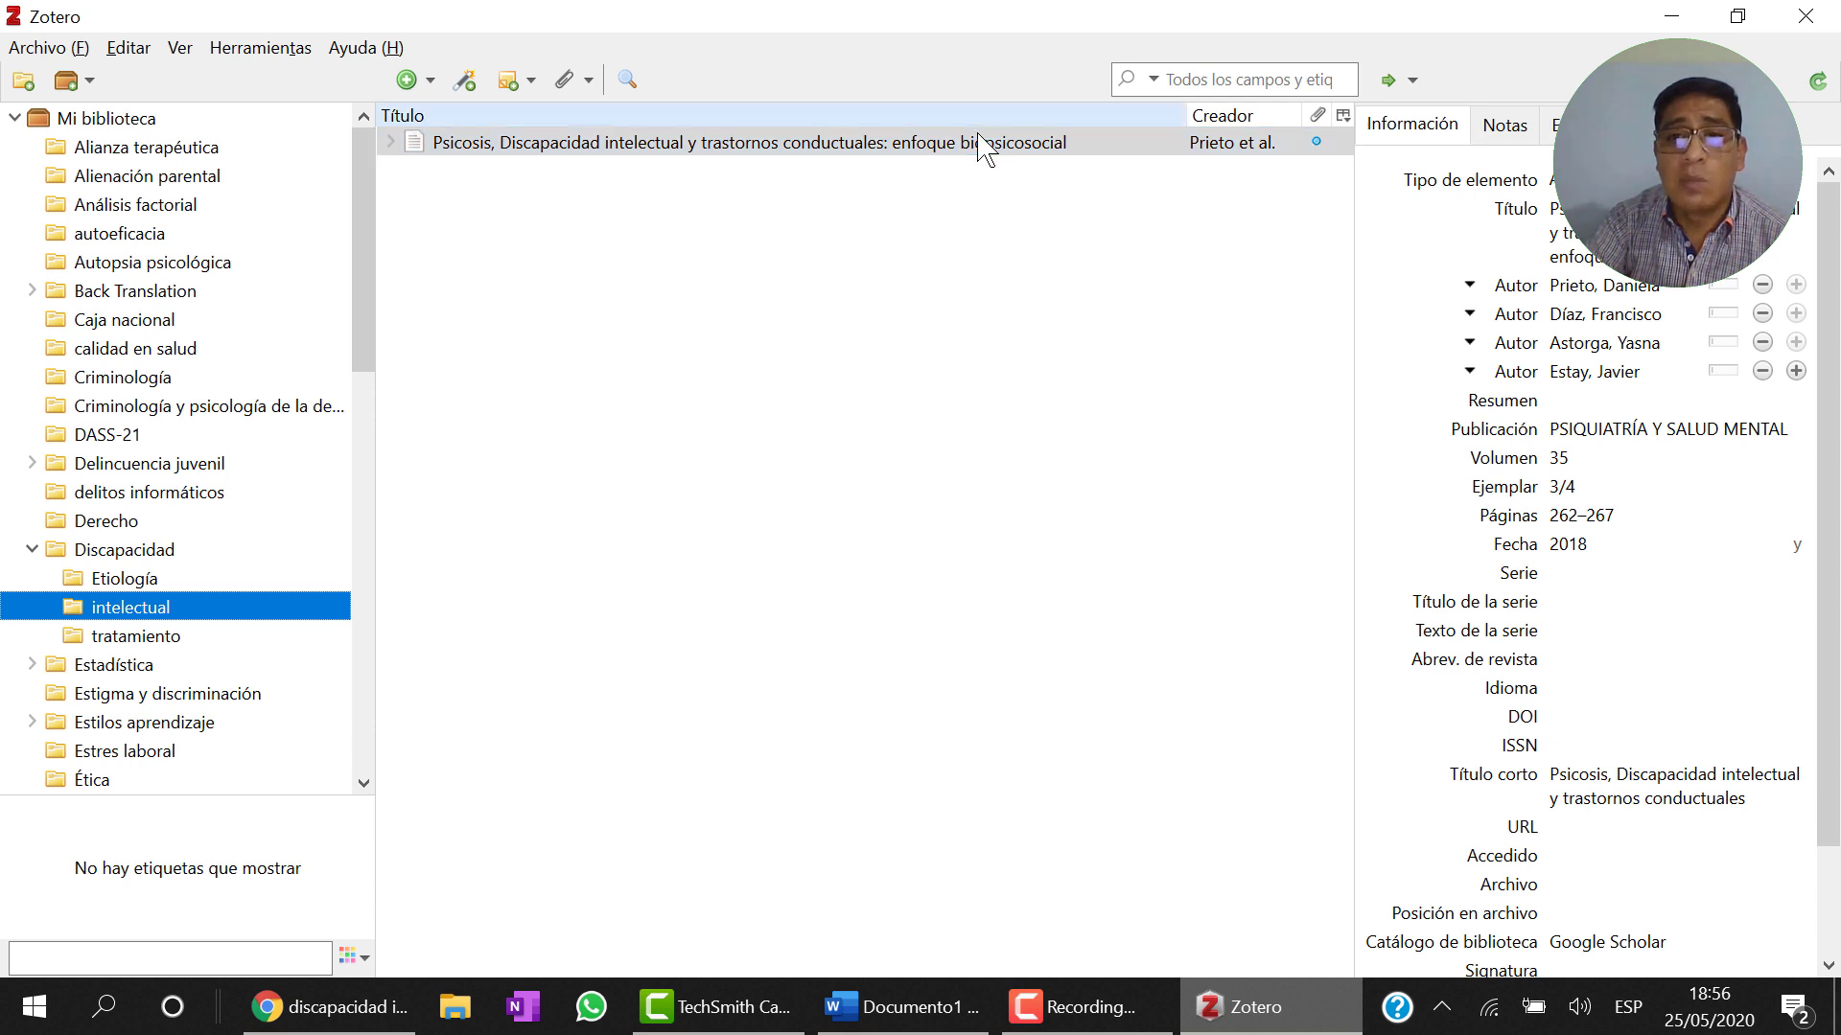
pyautogui.click(391, 144)
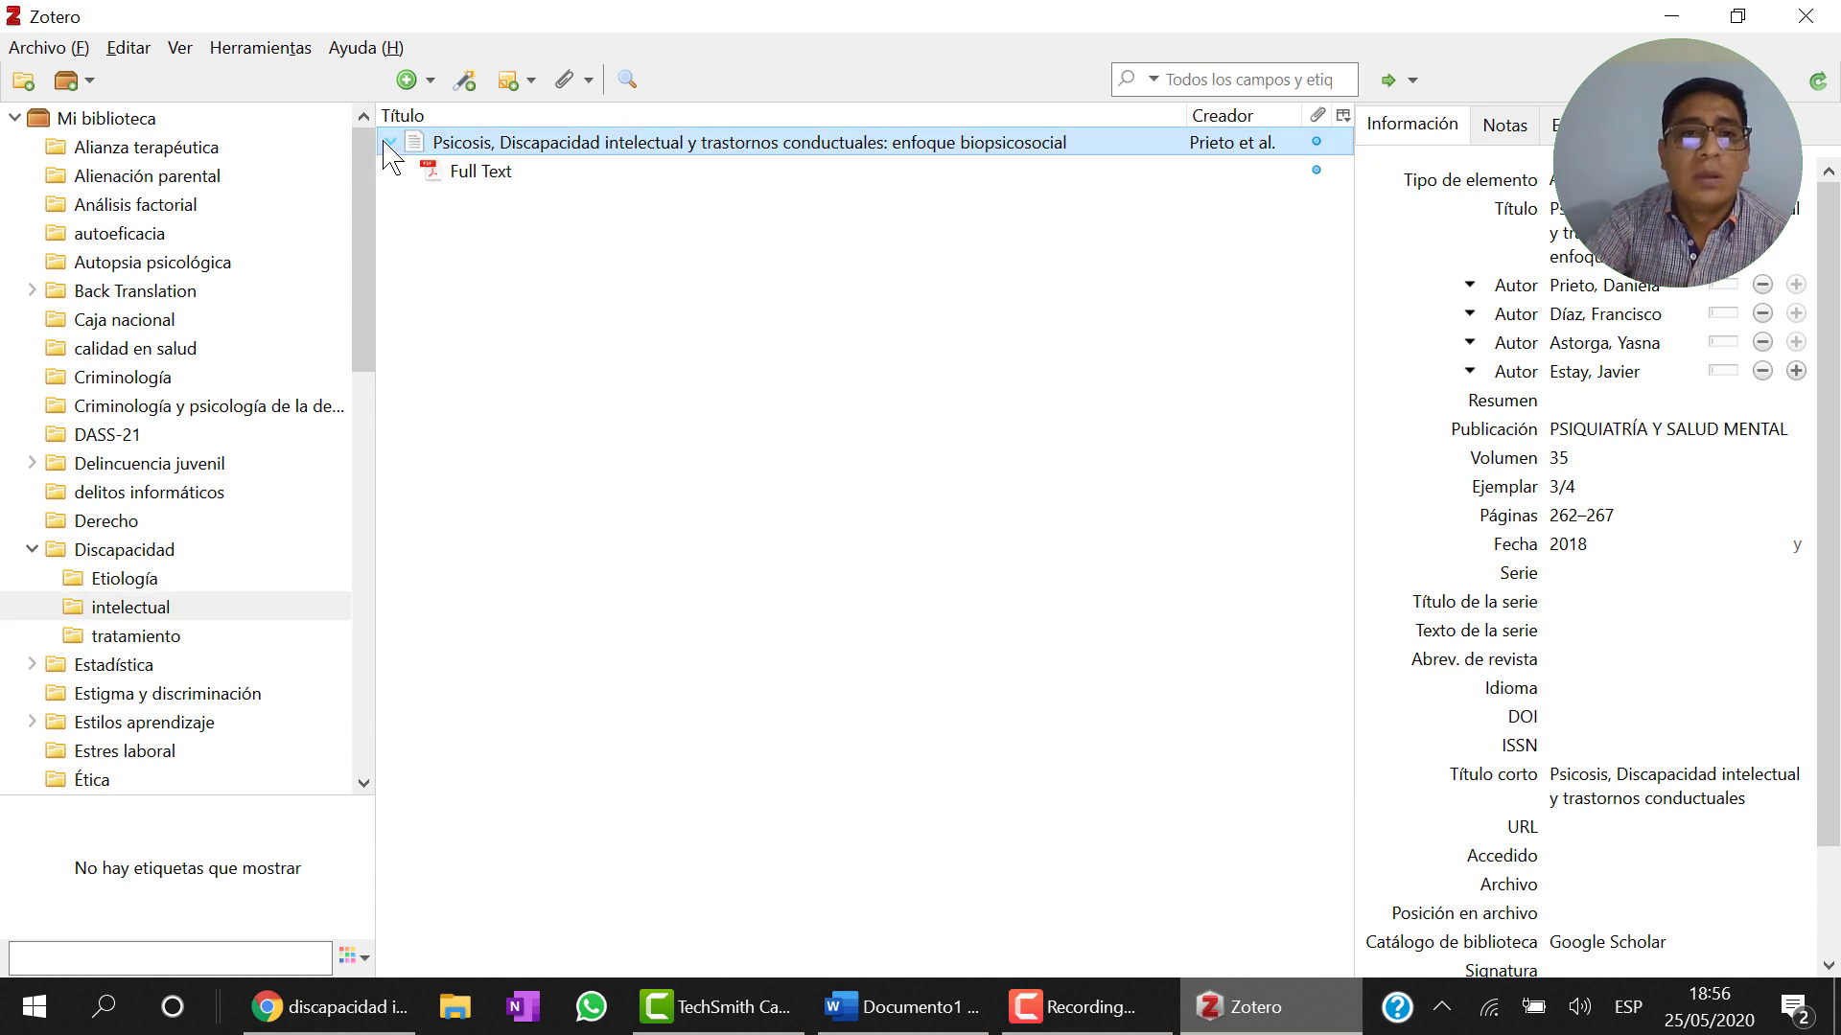
pyautogui.click(468, 176)
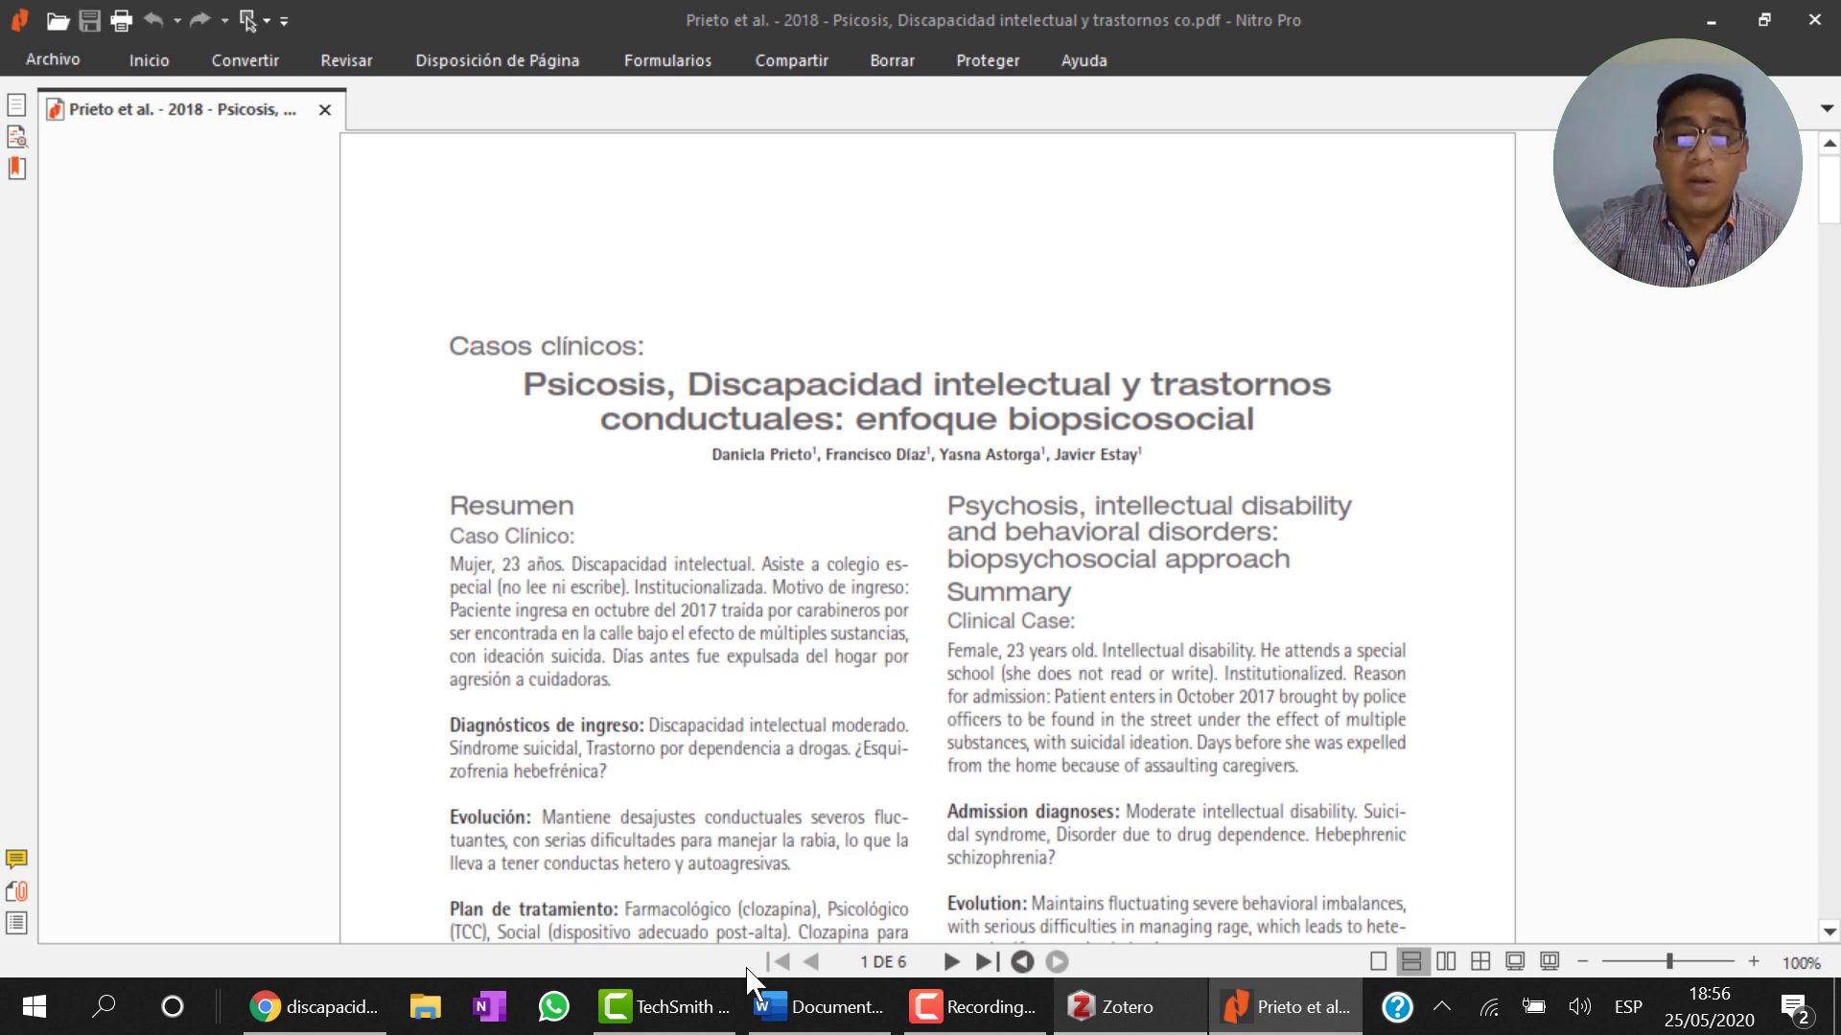
pyautogui.click(314, 1007)
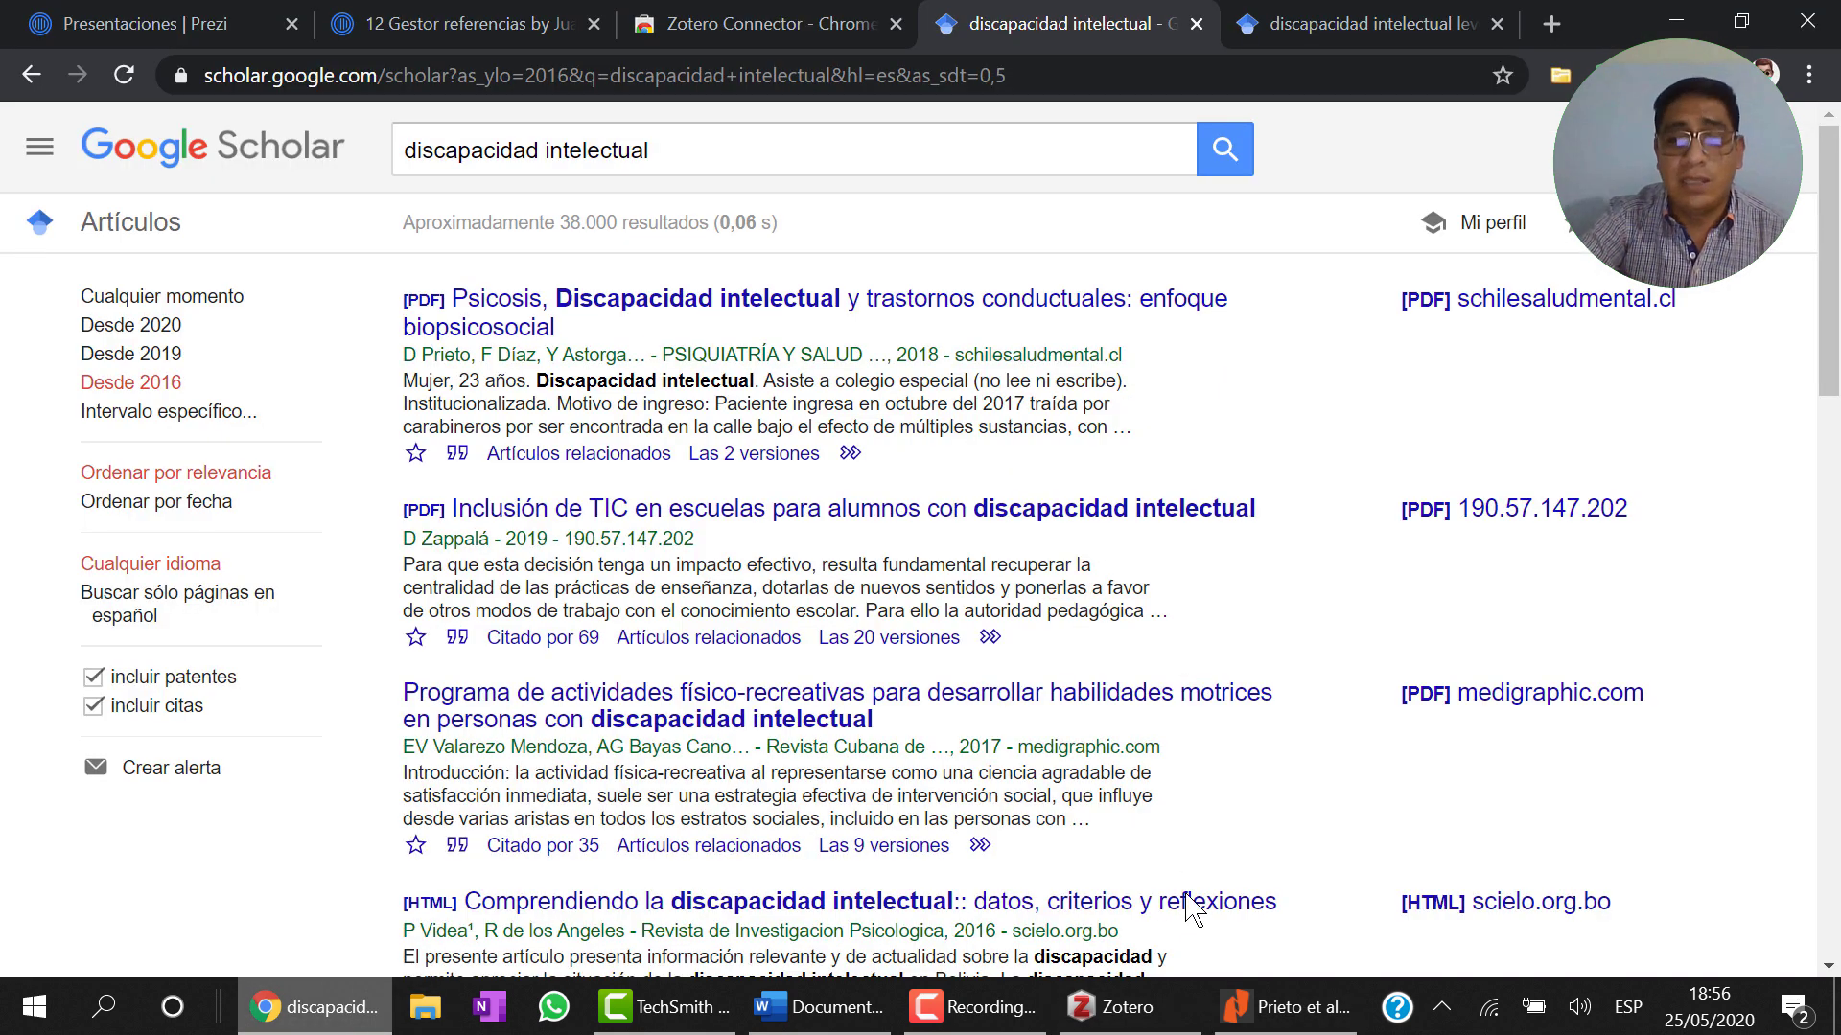
pyautogui.click(1107, 1007)
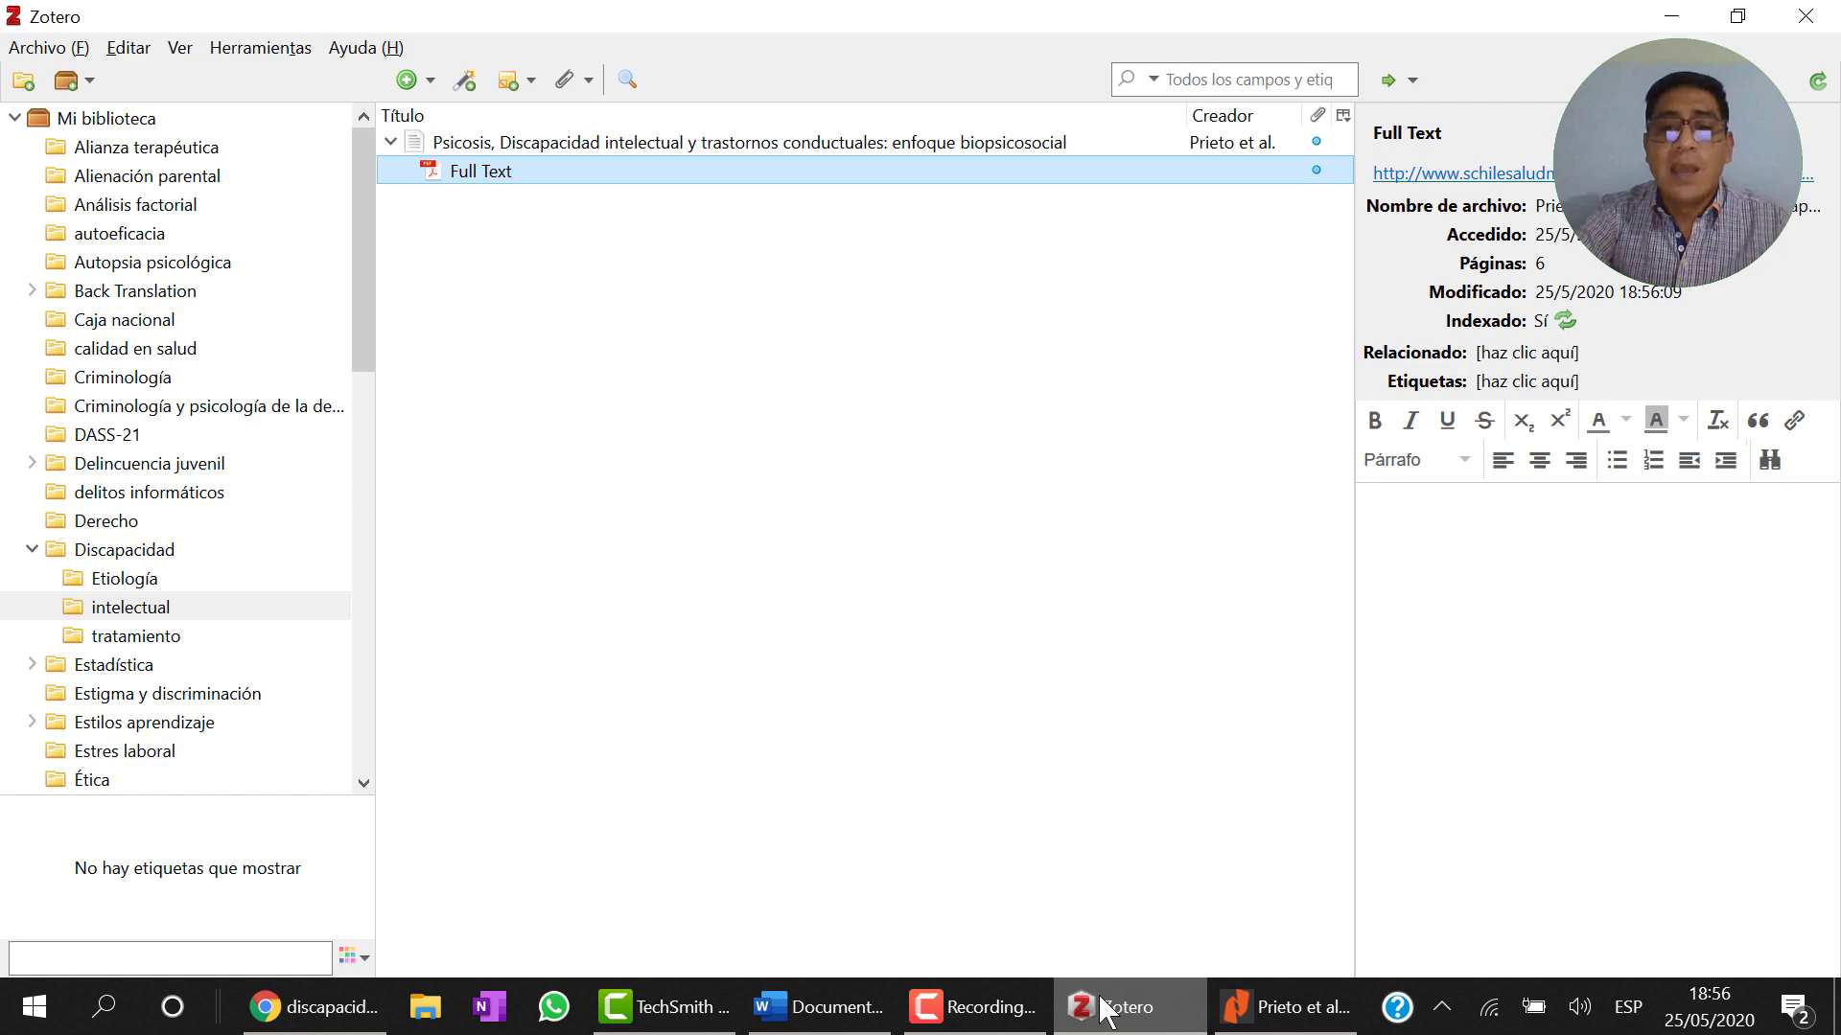
# Step: Switch to the PDF in Nitro Pro and copy the first paragraph under Epidemiología on page 2
pyautogui.click(1237, 1006)
pyautogui.scroll(-10, 1033, 698)
pyautogui.scroll(-10, 1034, 698)
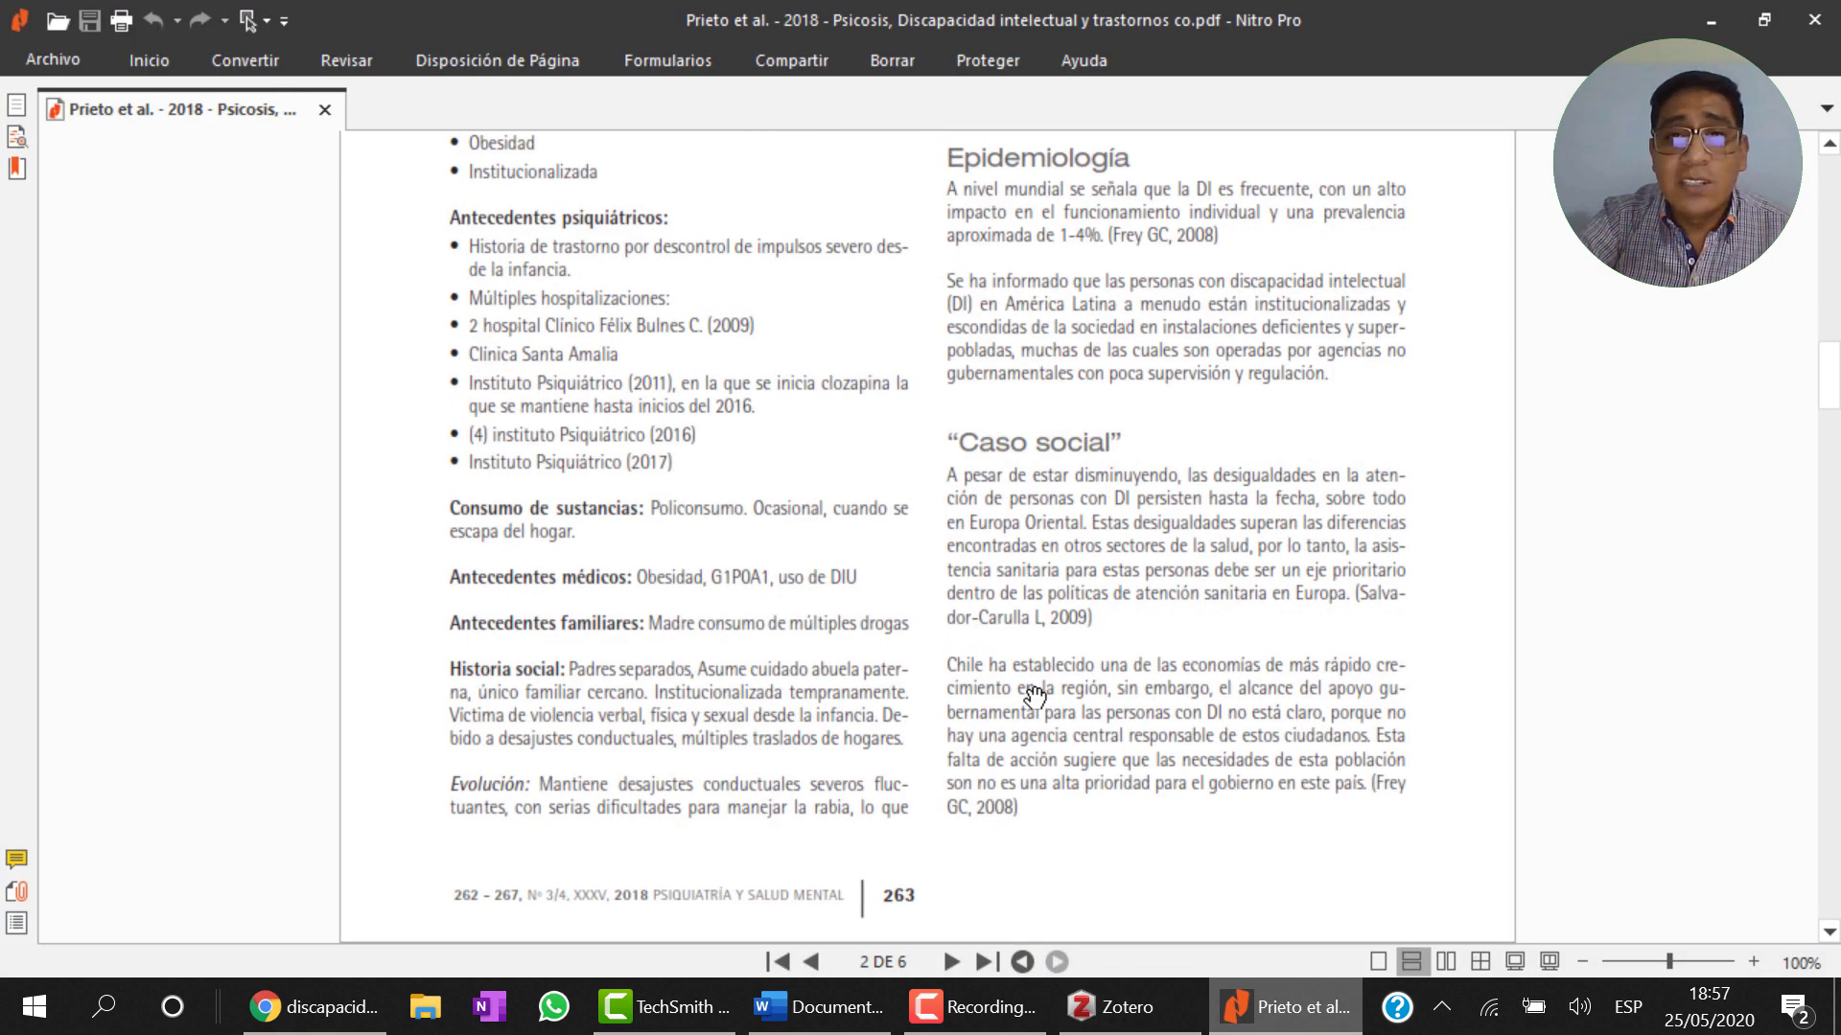
pyautogui.scroll(1, 1033, 698)
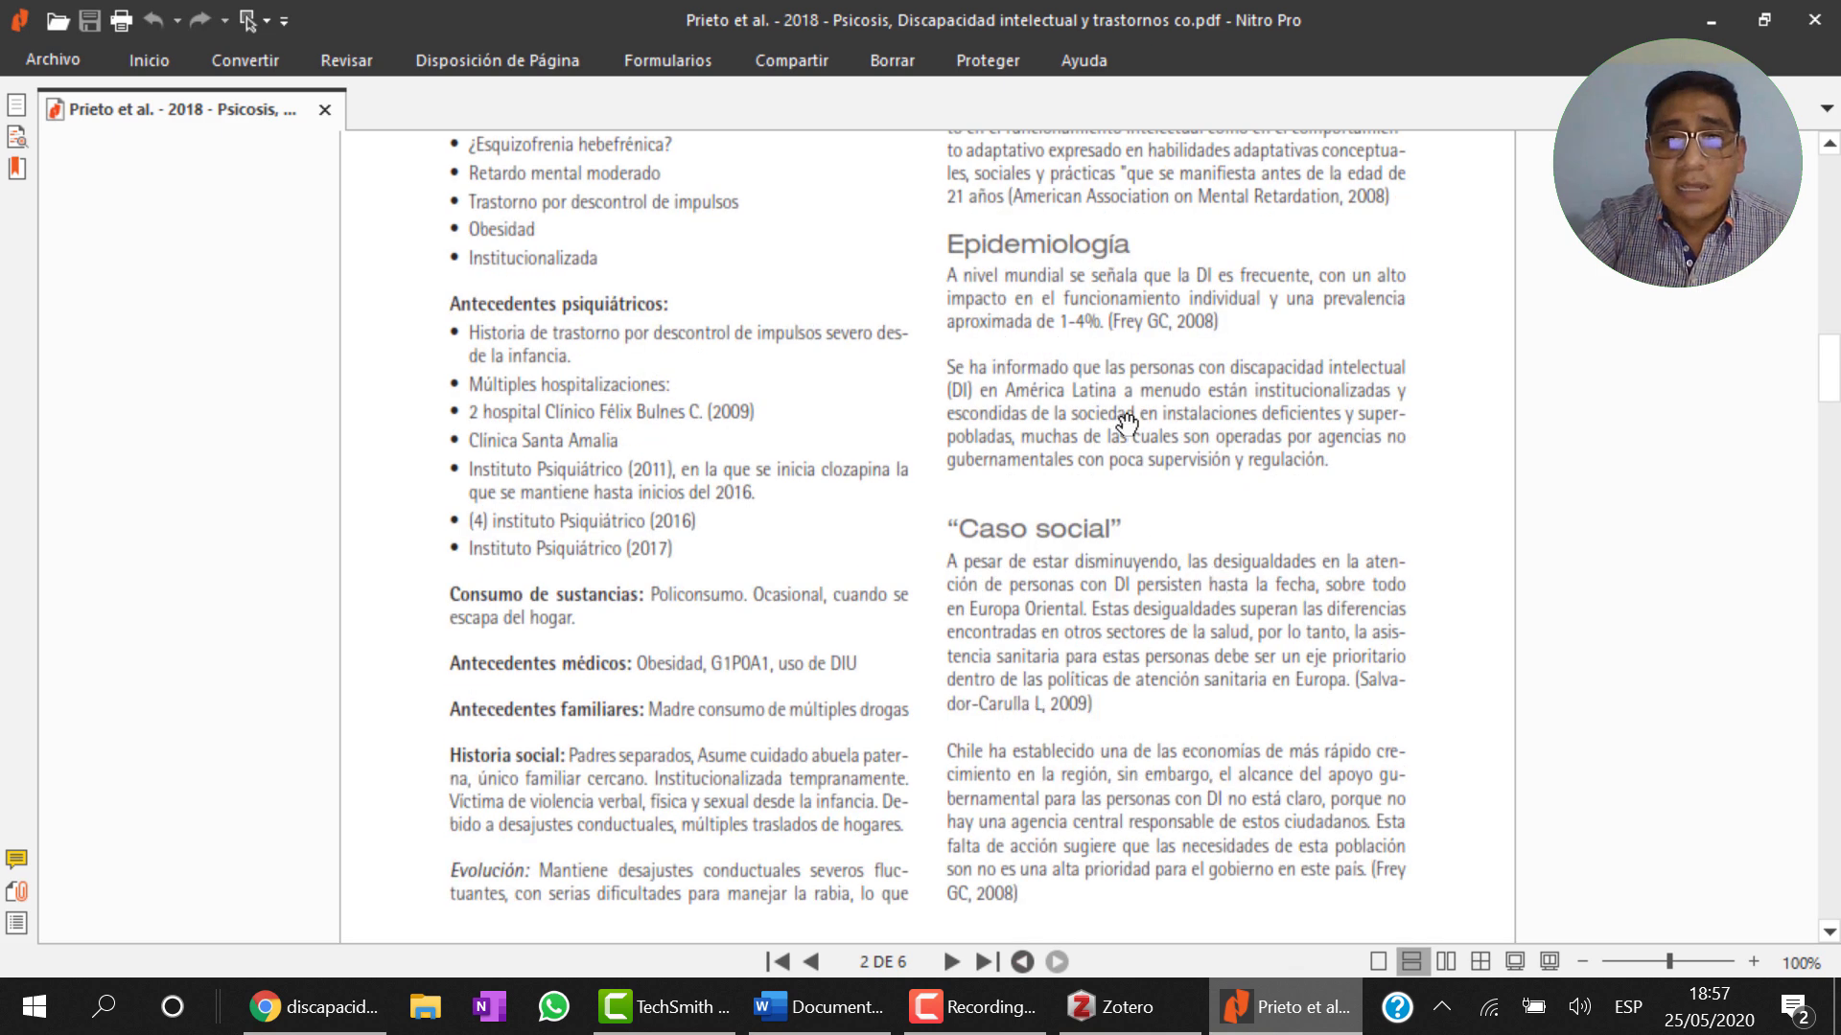
pyautogui.click(137, 73)
pyautogui.click(979, 316)
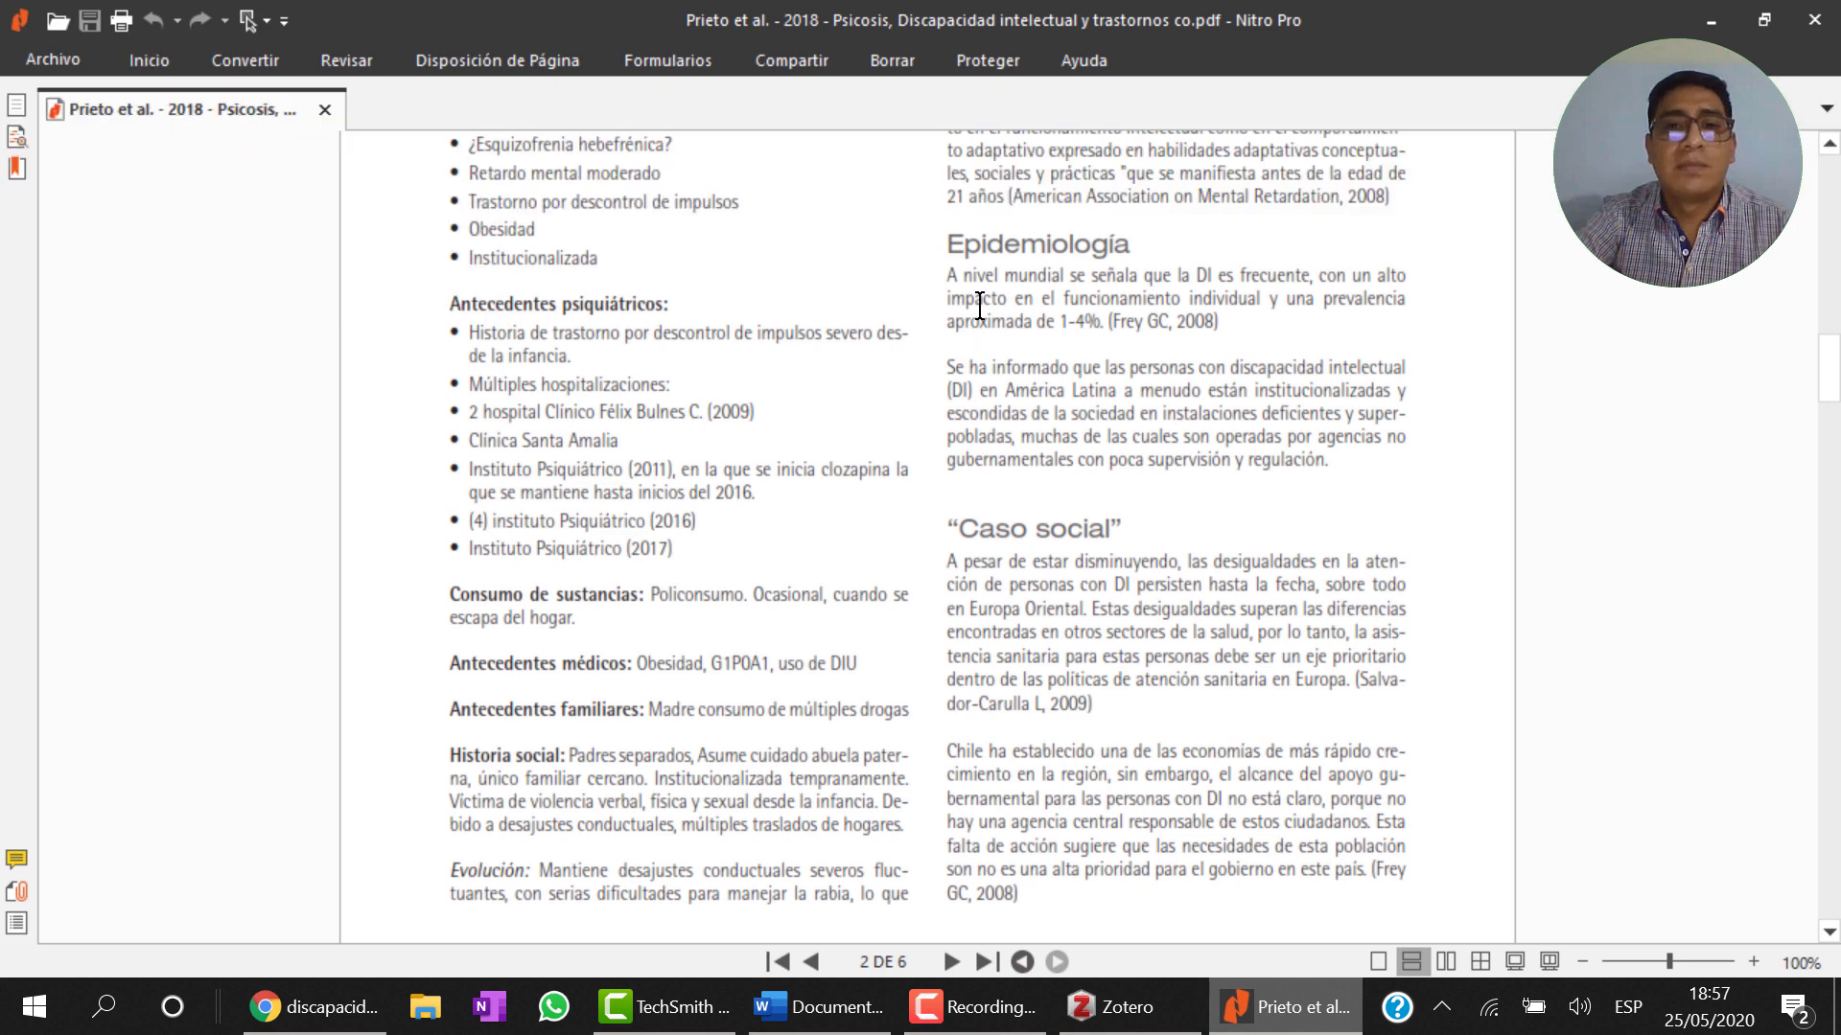
pyautogui.moveTo(948, 279); pyautogui.dragTo(1389, 341)
pyautogui.hotkey('ctrl', 'c')
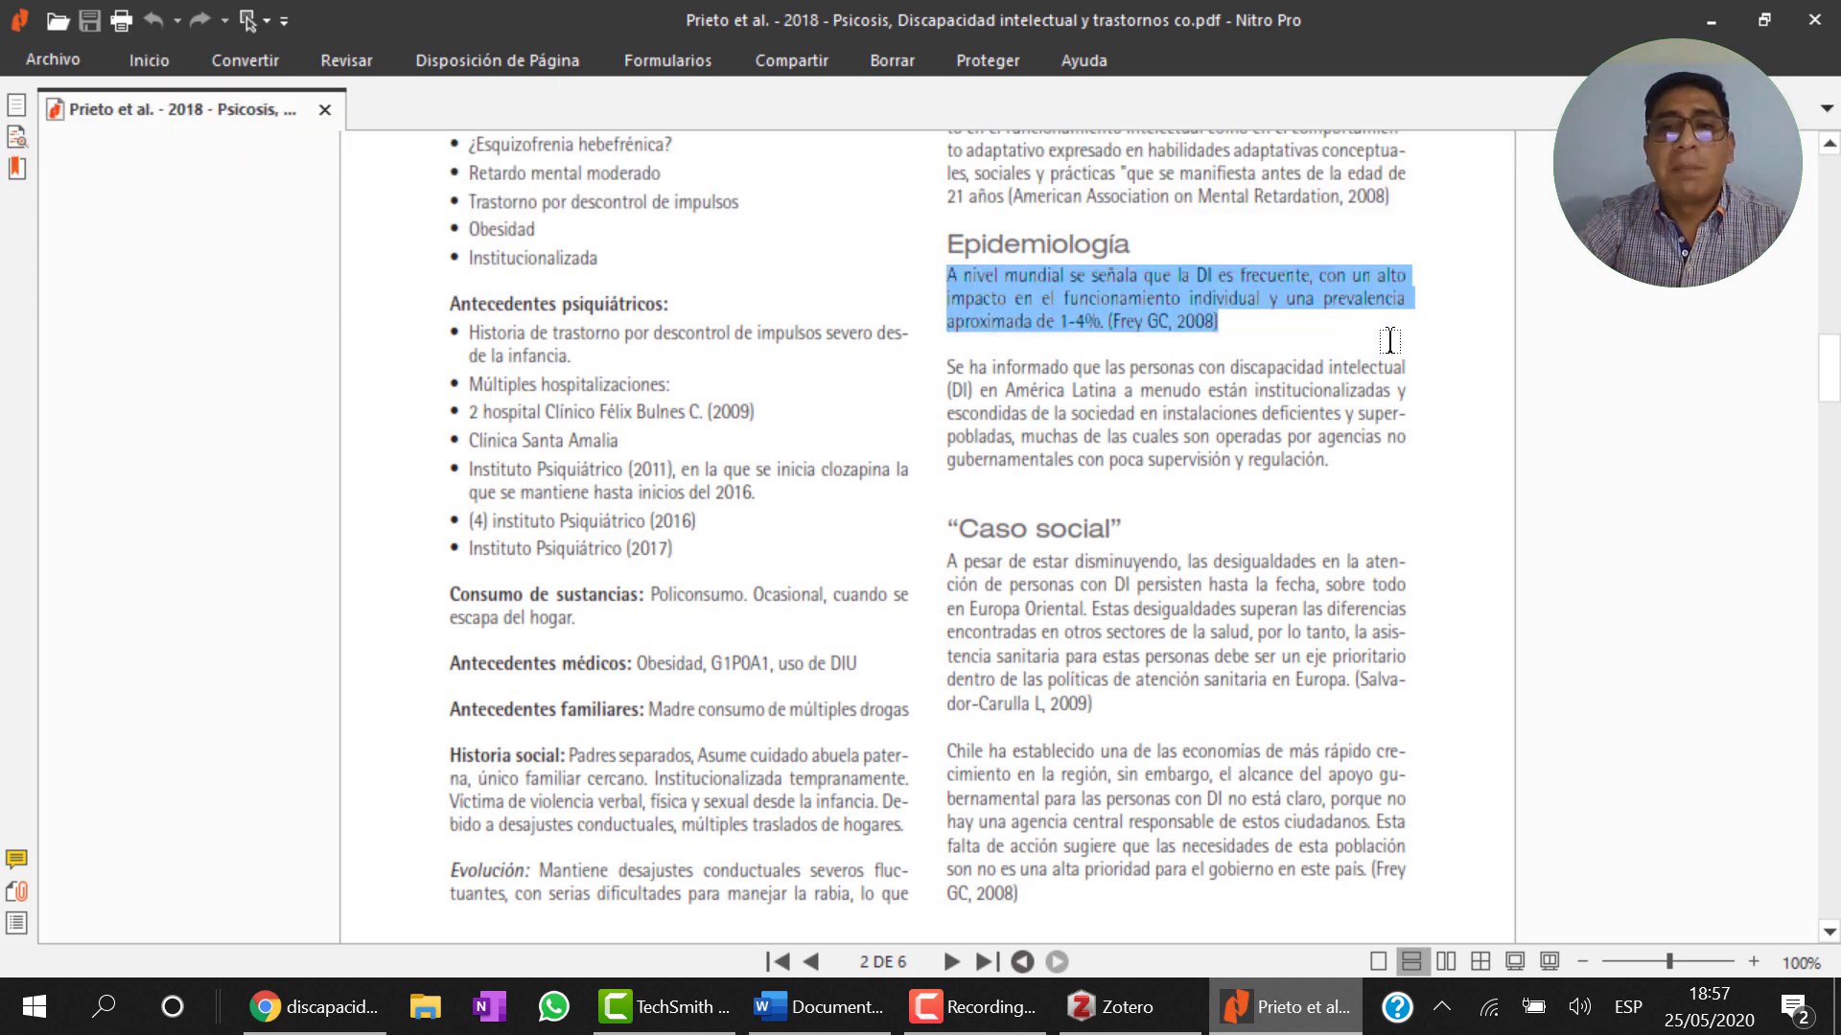
pyautogui.rightClick(1124, 327)
pyautogui.click(1162, 343)
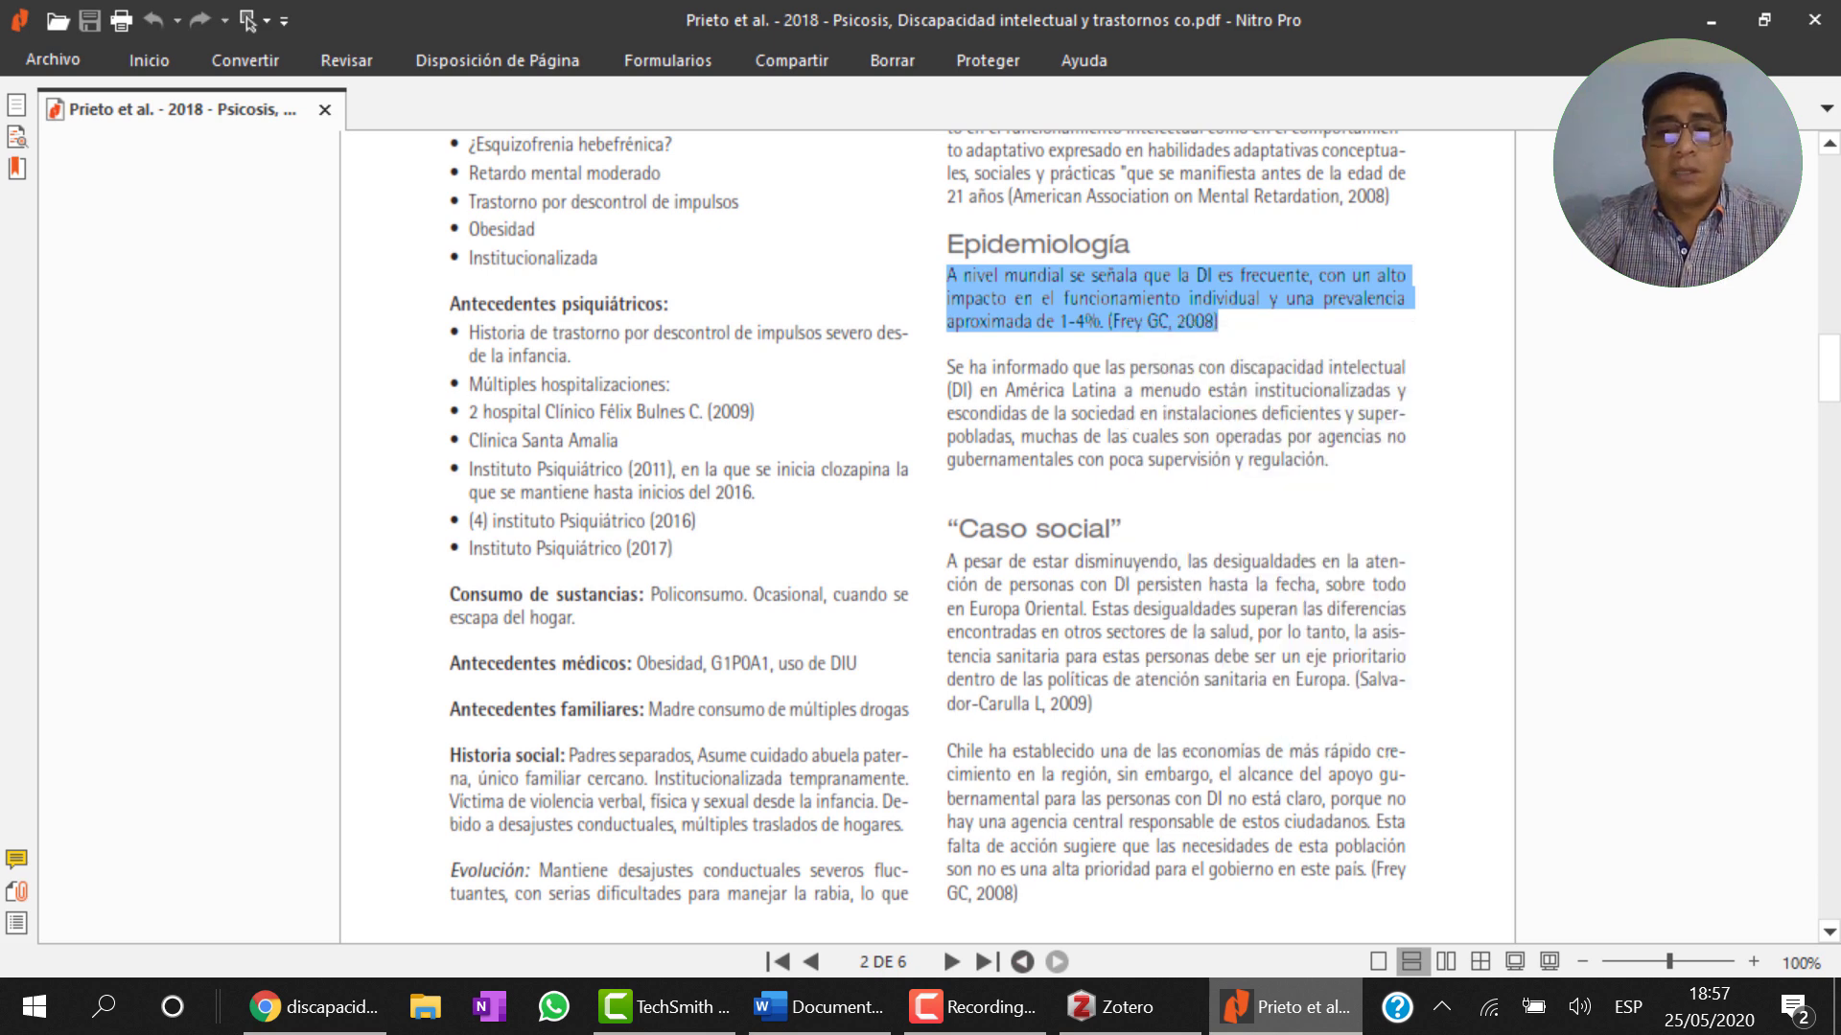
# Step: Switch to Zotero and paste the copied Epidemiología paragraph into the Full Text attachment's note
pyautogui.click(1122, 1007)
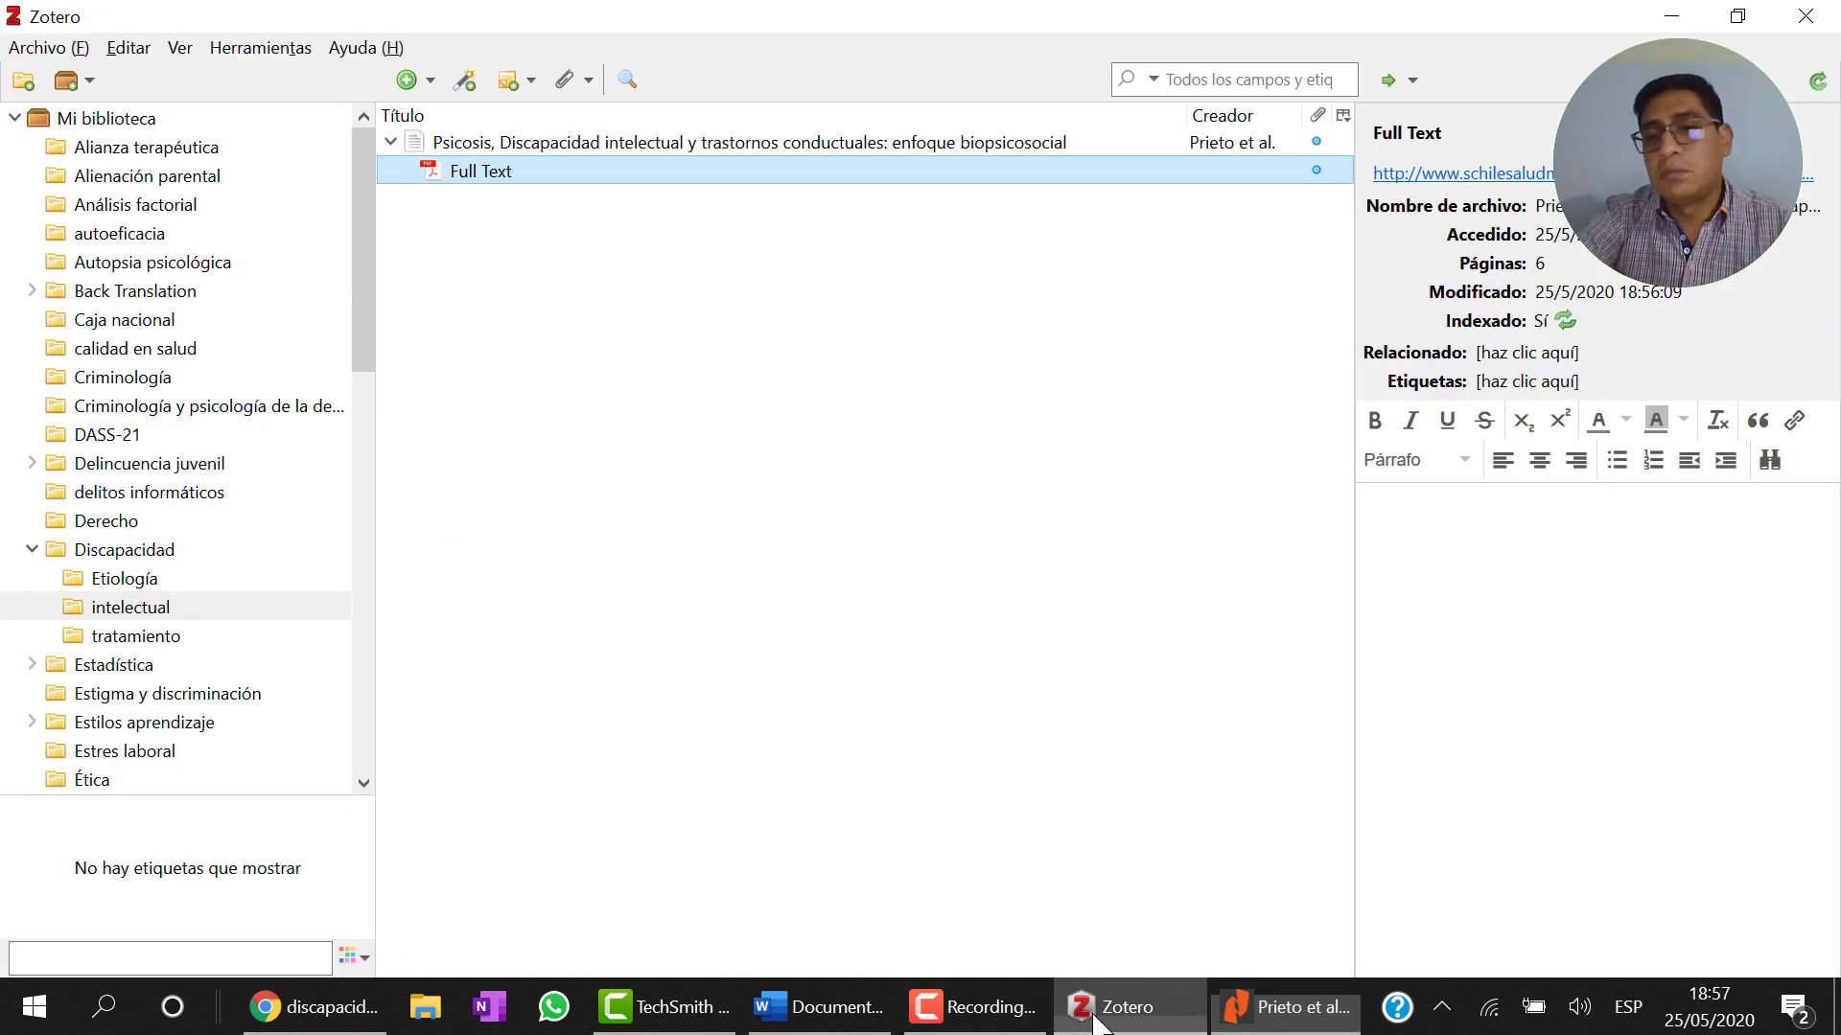
pyautogui.click(1431, 580)
pyautogui.hotkey('ctrl', 'v')
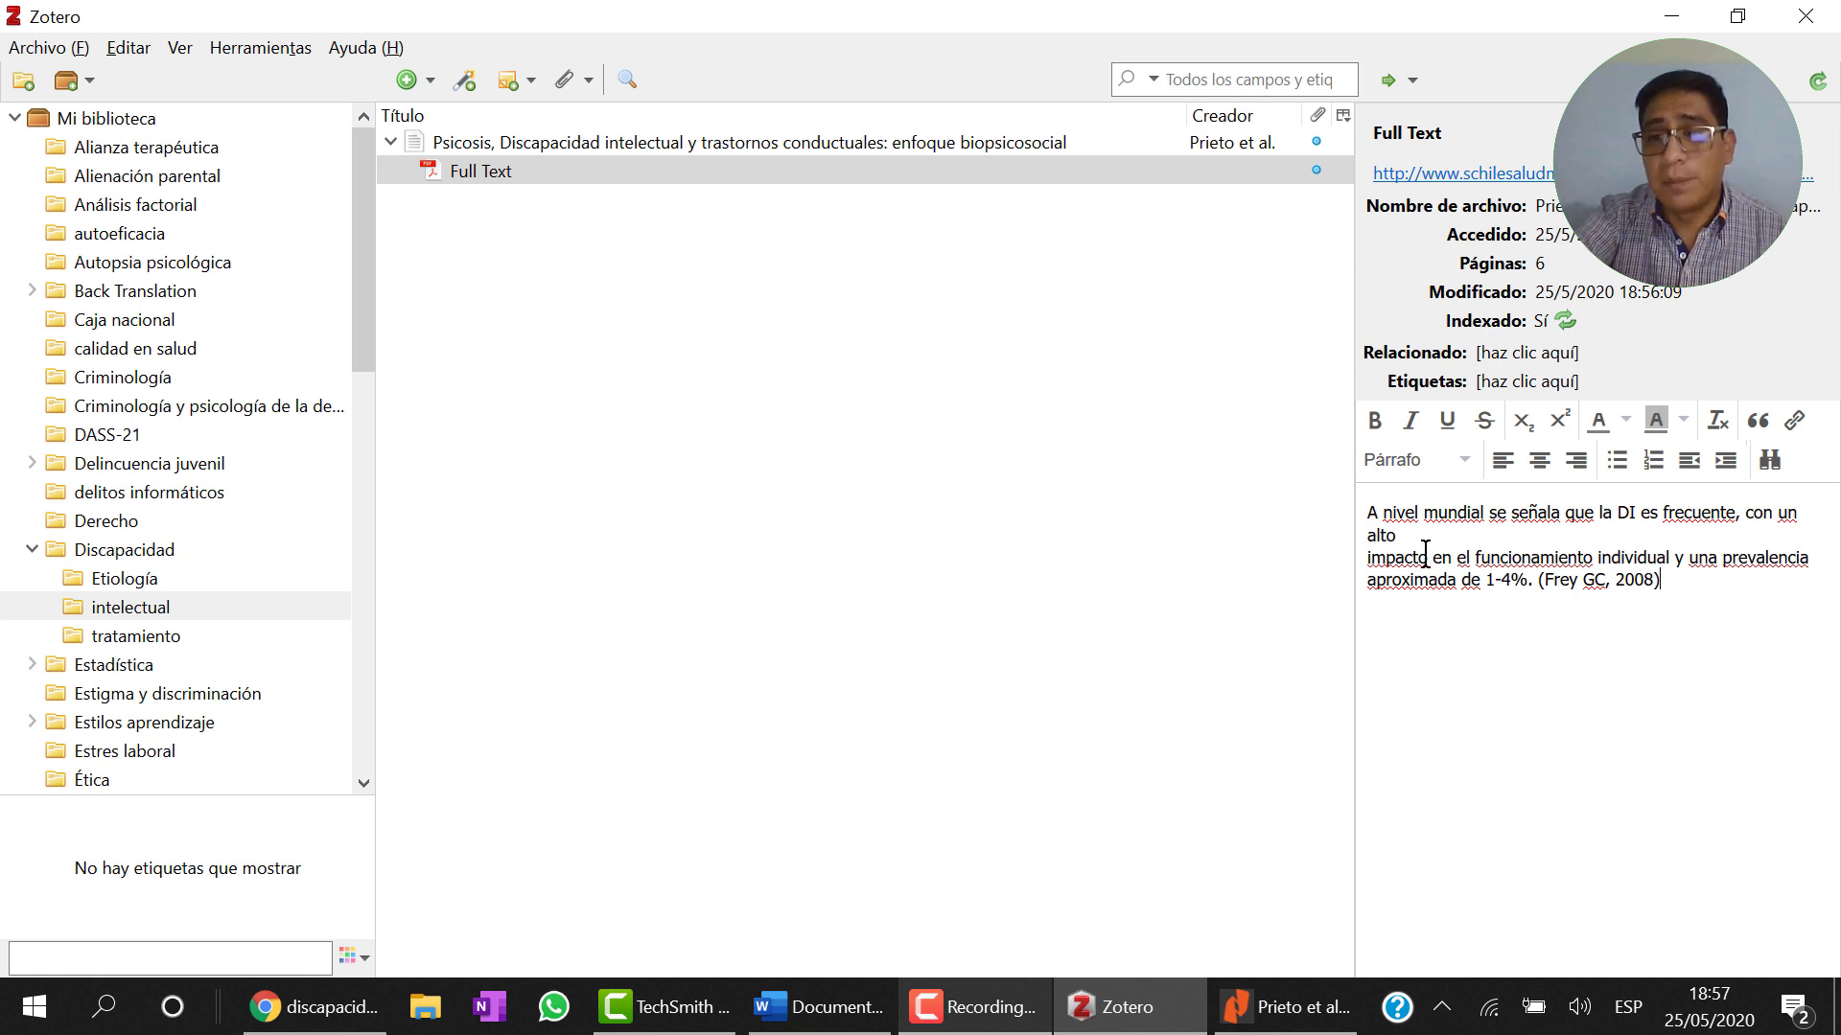
# Step: Remove the line breaks after "alto" and "prevalencia" in the Full Text note so the excerpt runs as one continuous paragraph
pyautogui.click(1419, 540)
pyautogui.press('Delete')
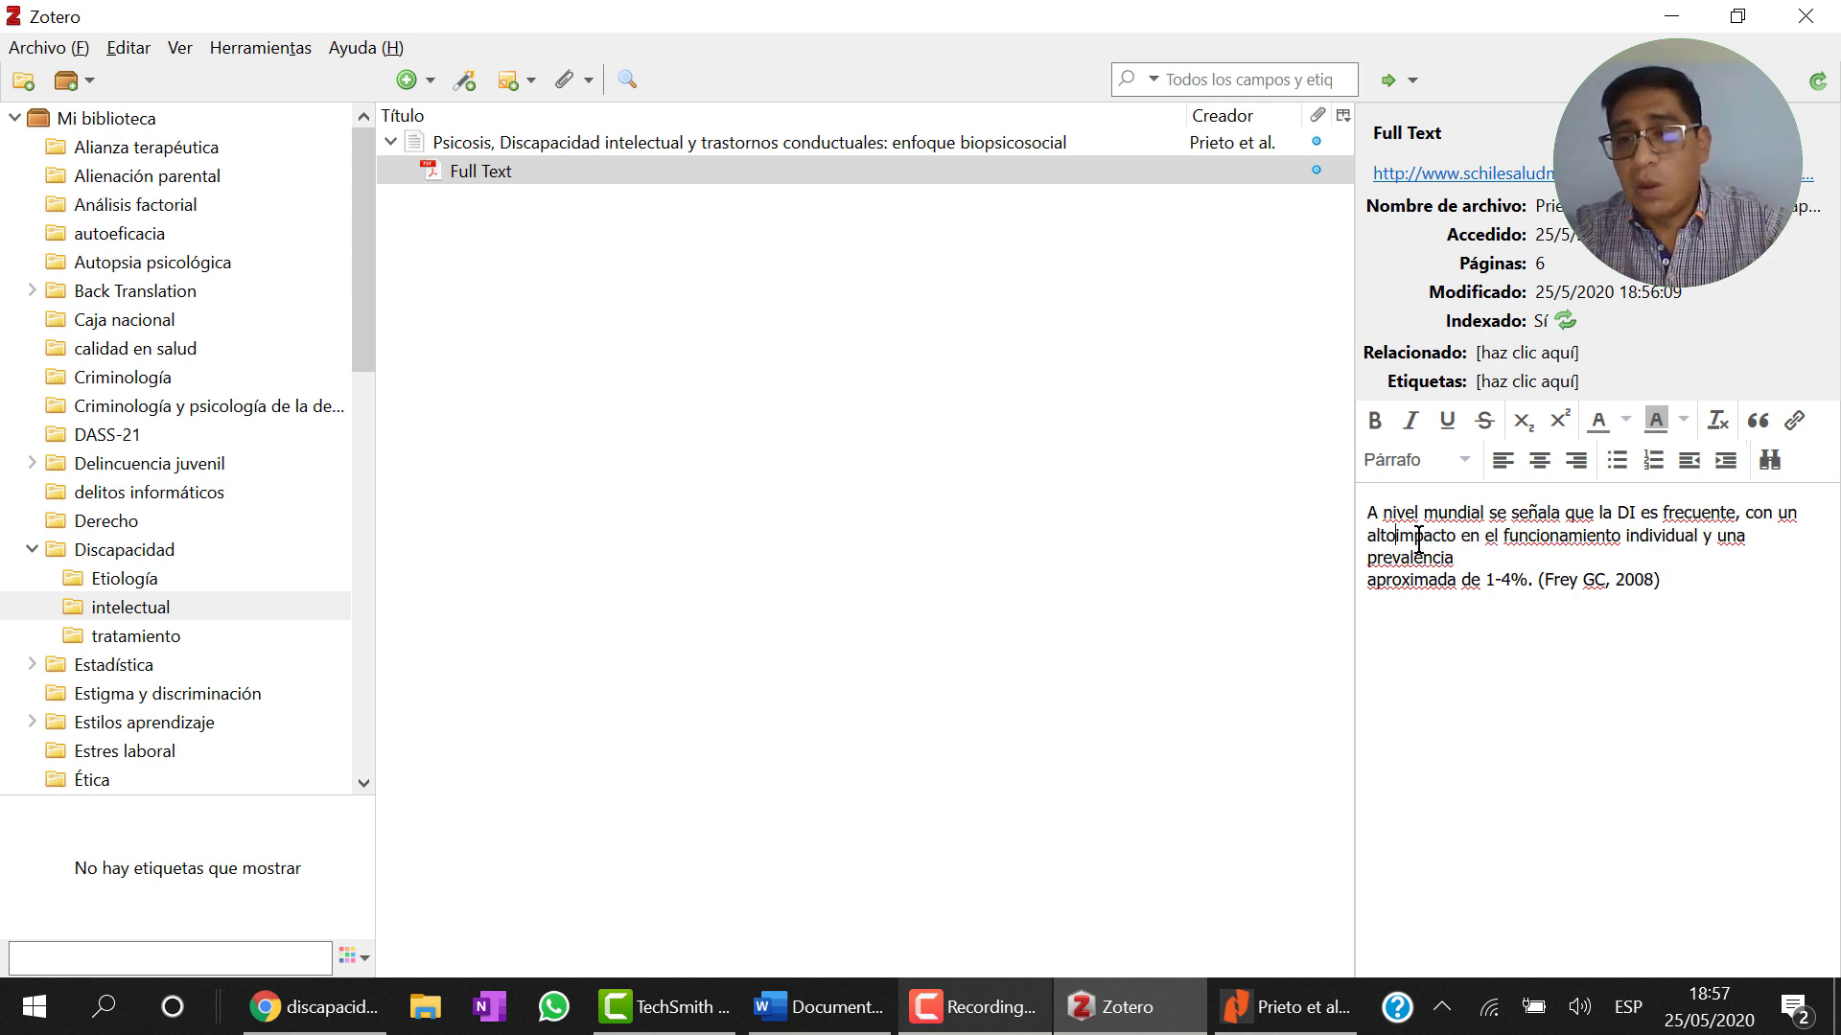
pyautogui.click(1466, 560)
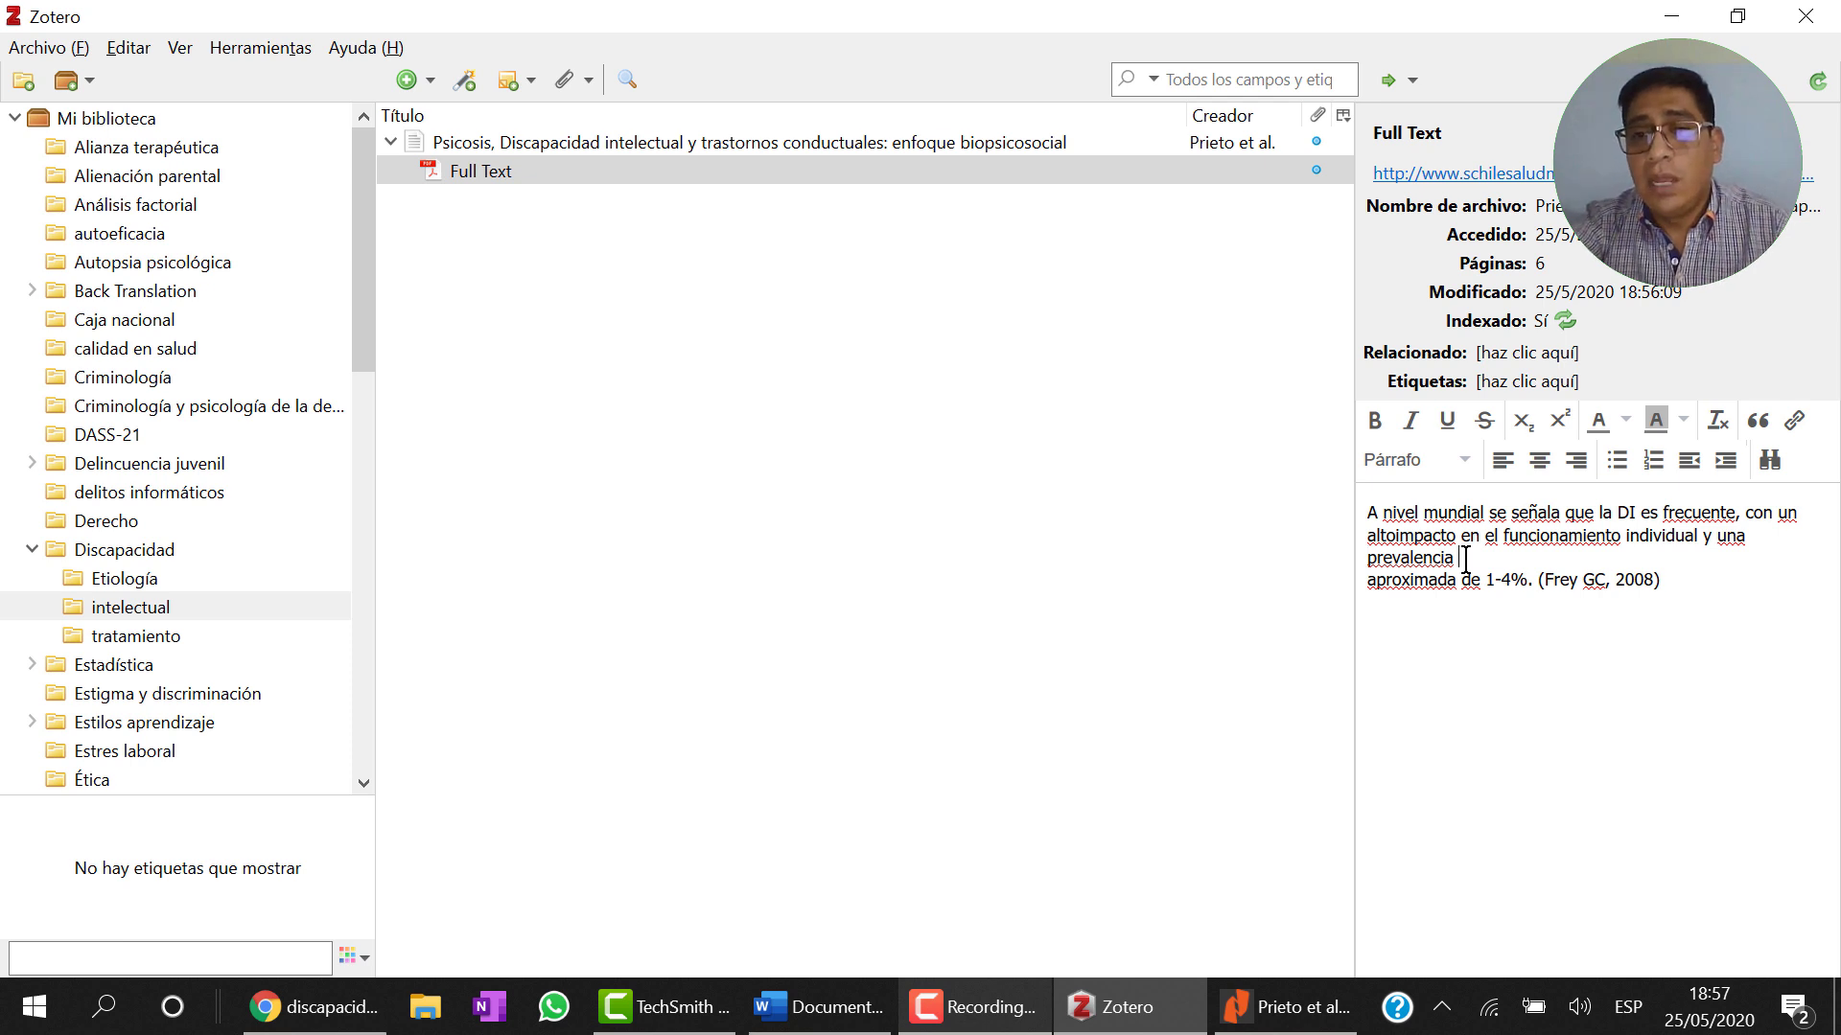
pyautogui.press('Delete')
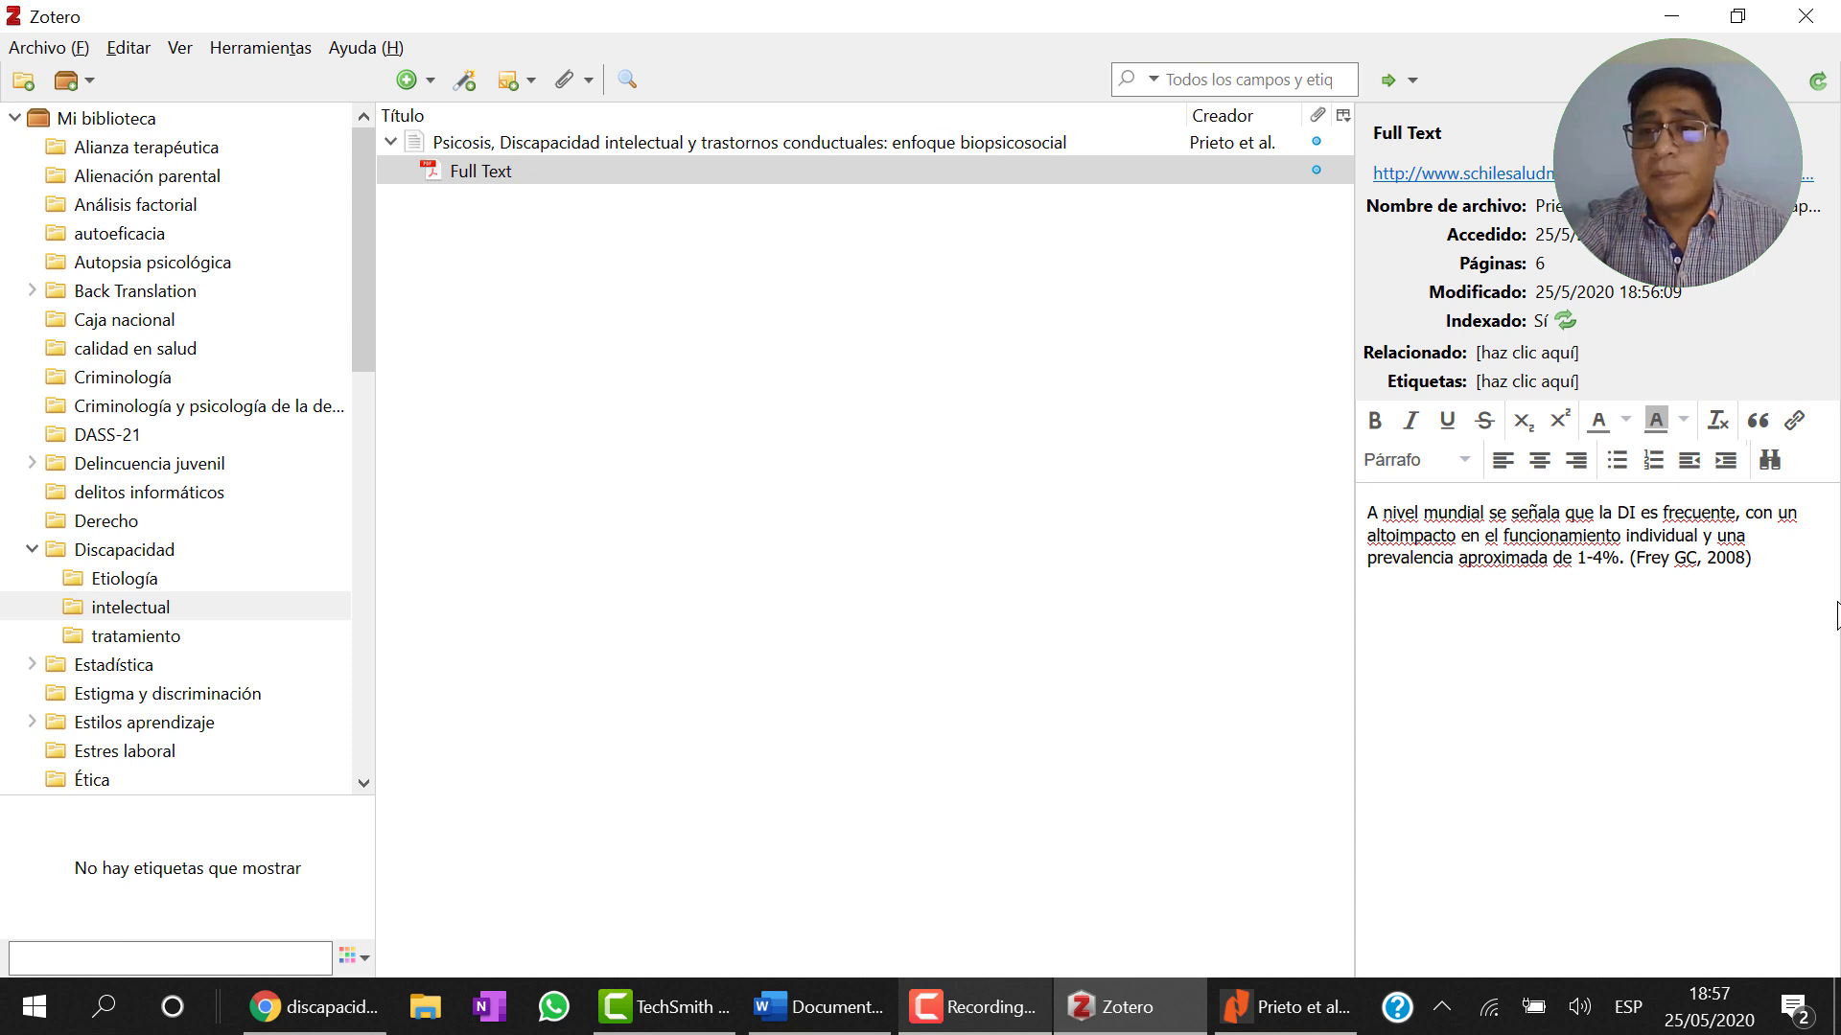
pyautogui.press('BackSpace')
pyautogui.write('m')
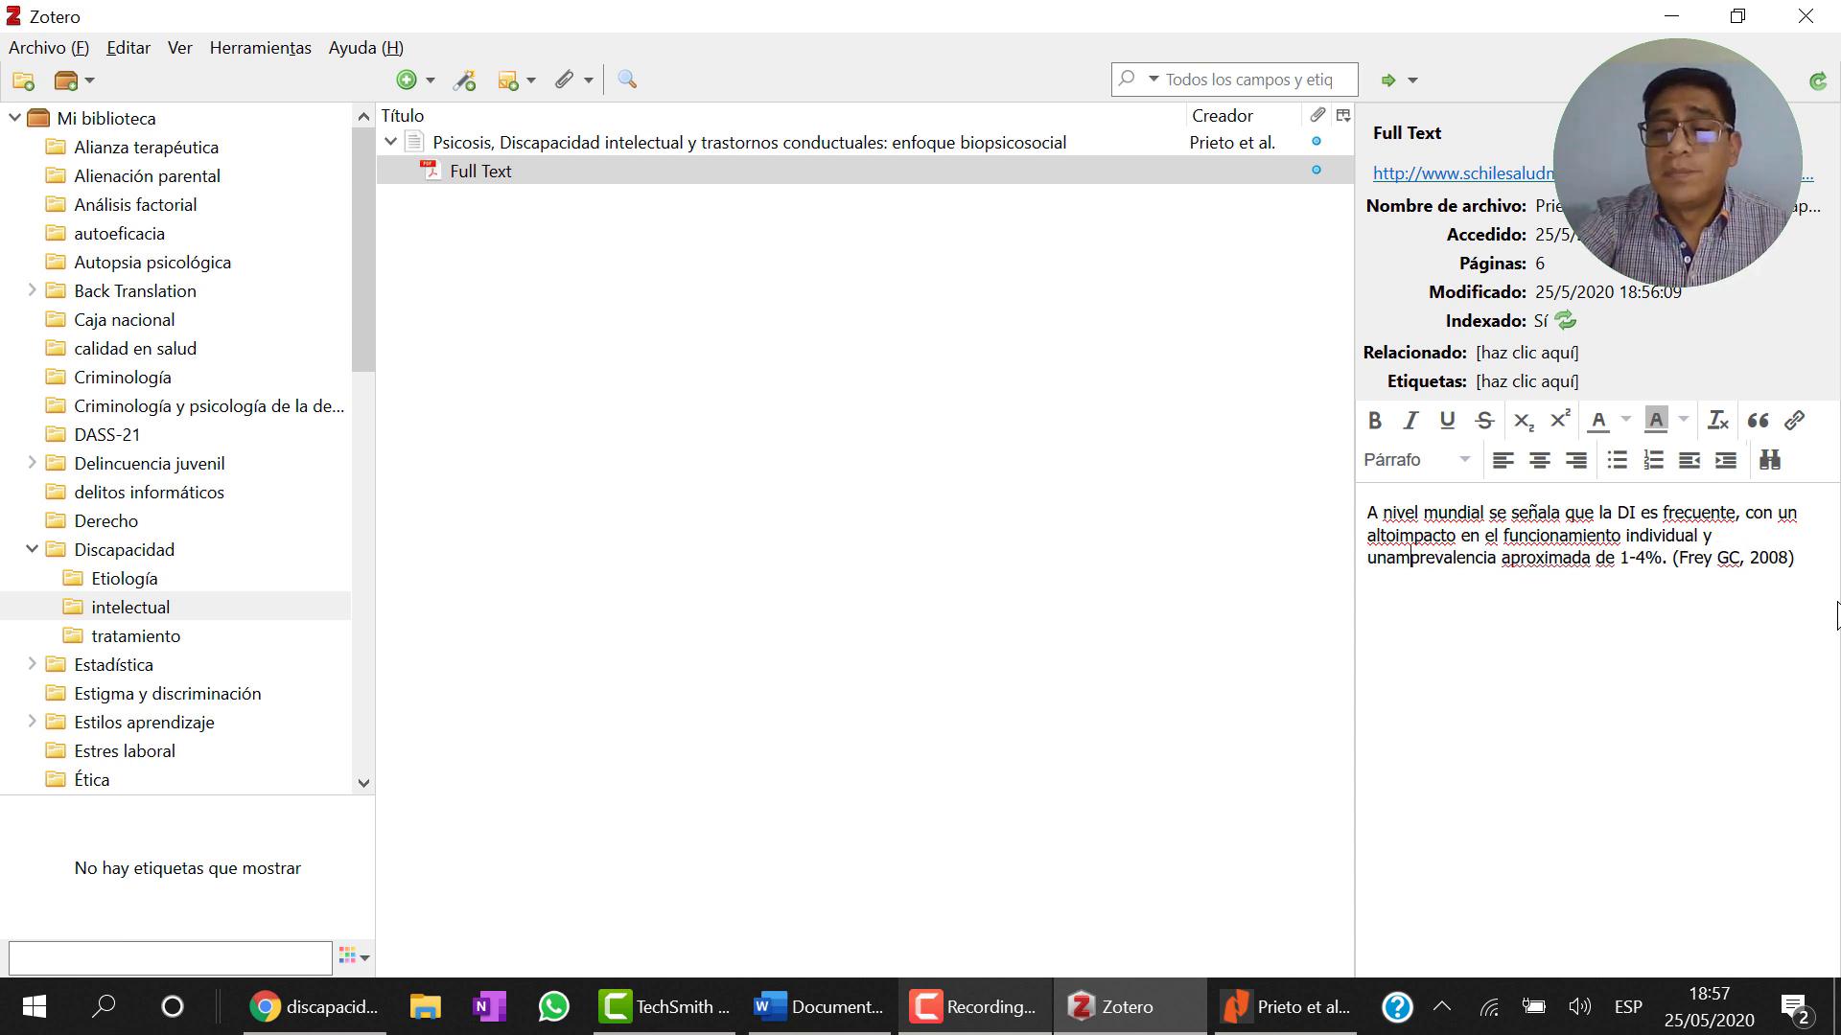
pyautogui.press('BackSpace')
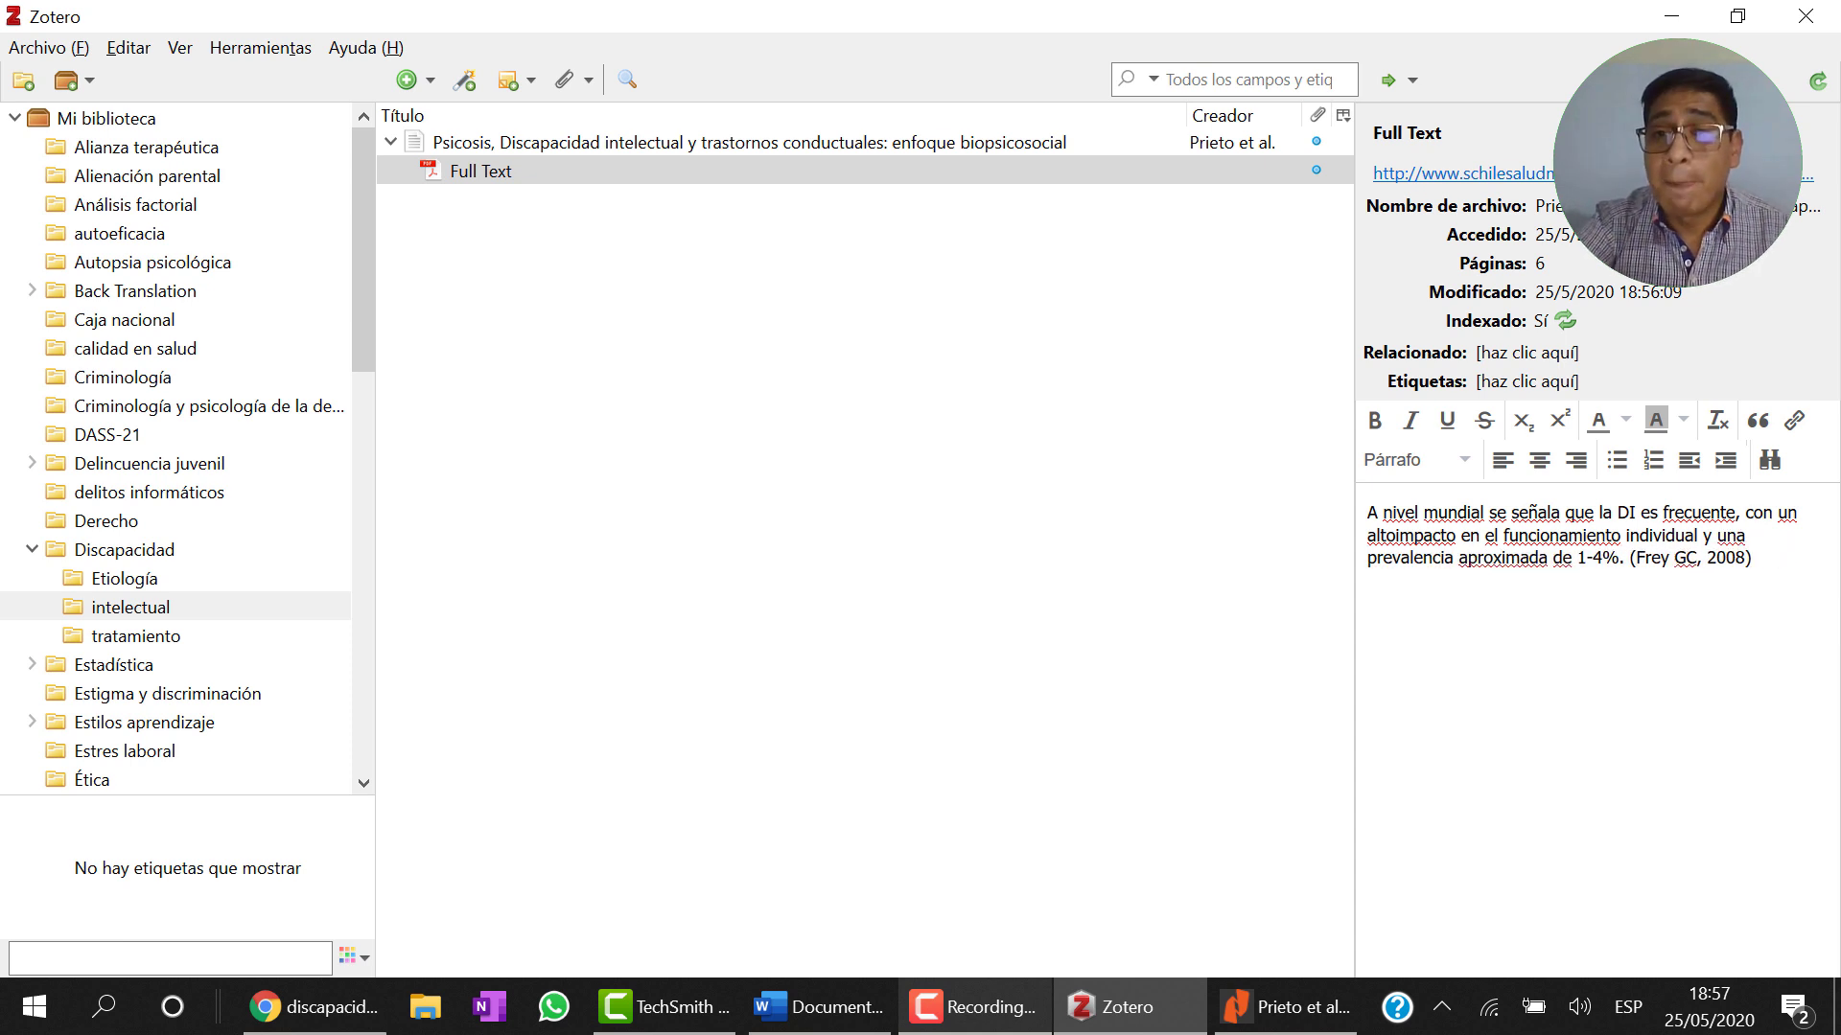
pyautogui.click(919, 459)
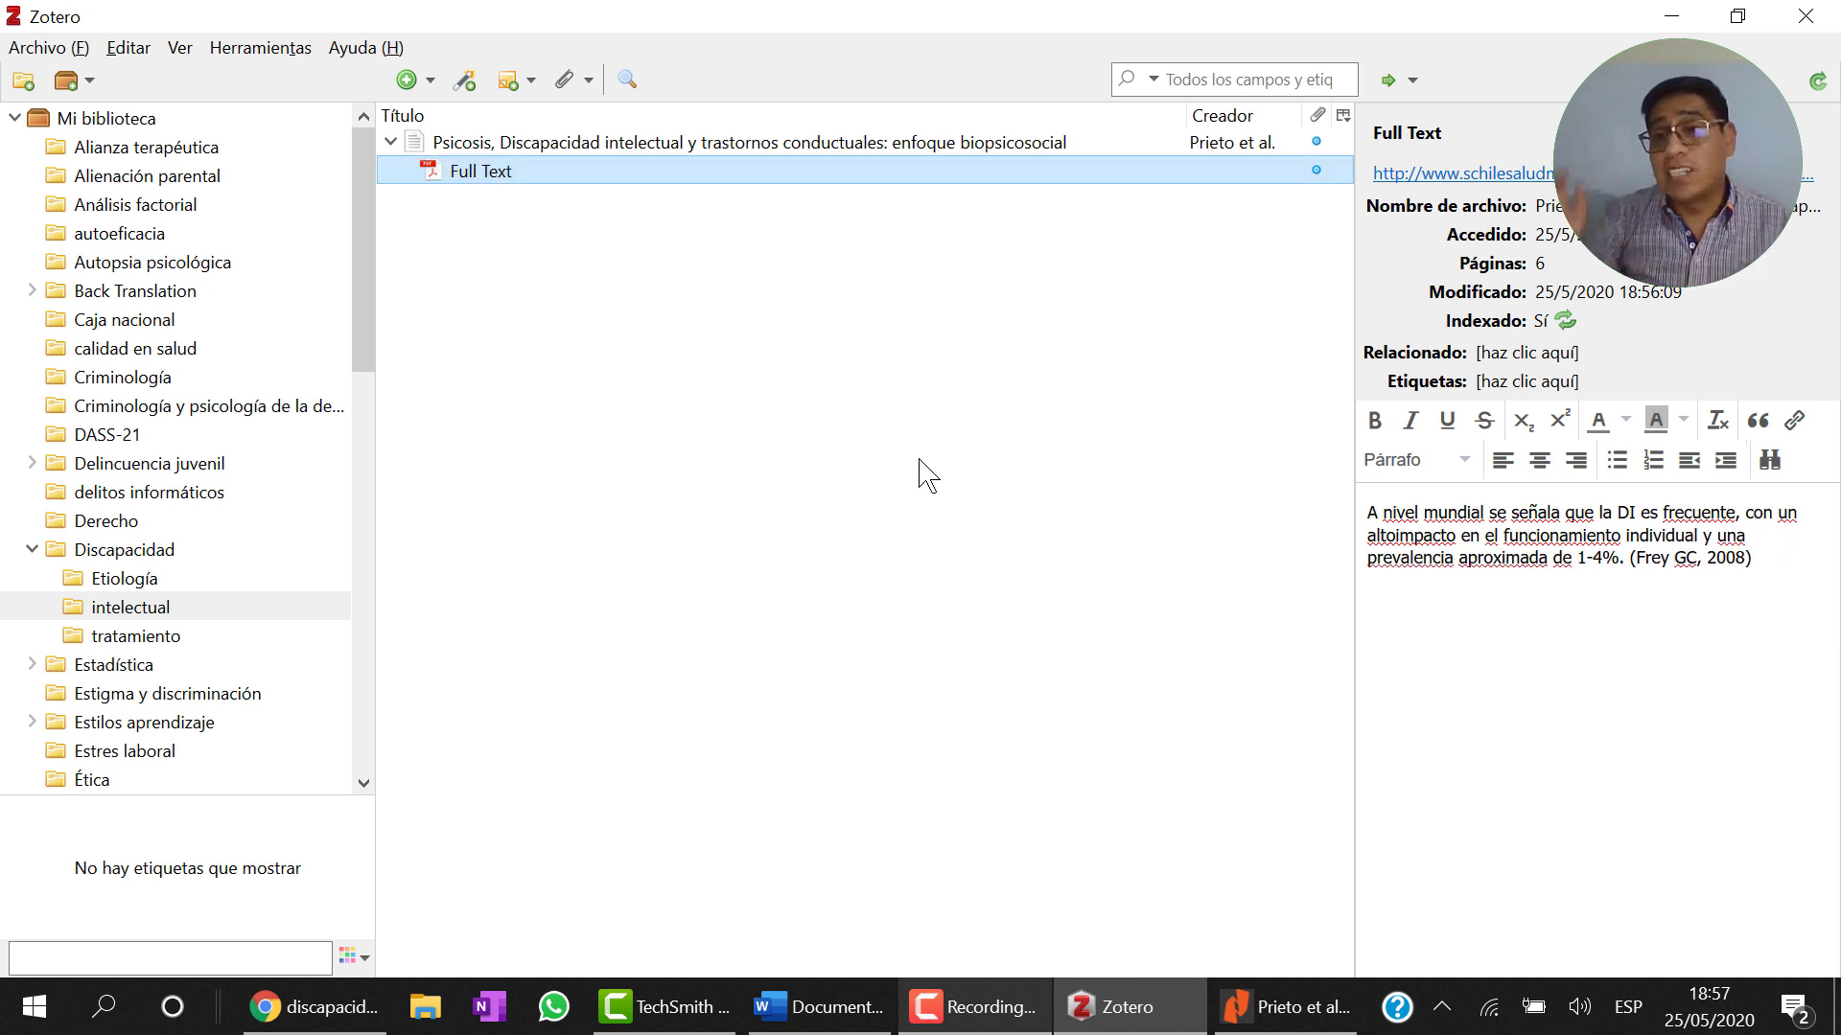
# Step: Collapse and re-expand the Psicosis article, reopen its Full Text attachment and select the whole excerpt in the note
pyautogui.click(390, 142)
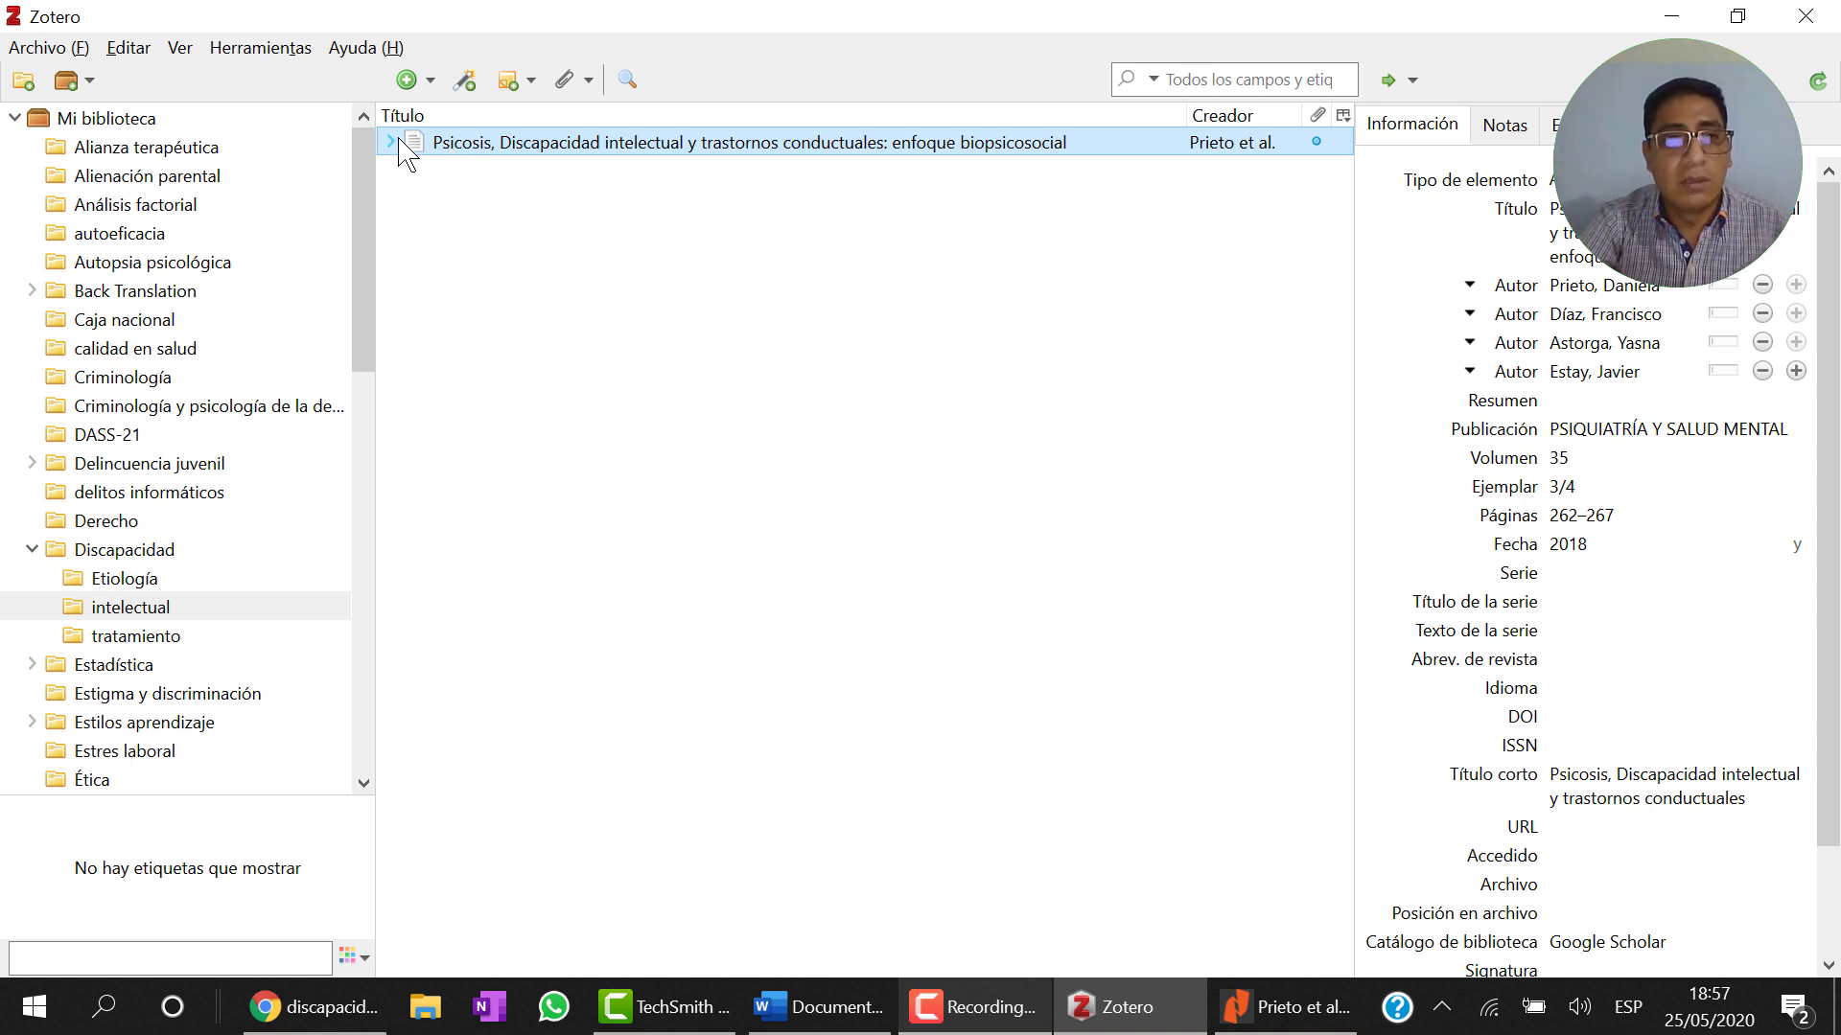
pyautogui.click(391, 142)
pyautogui.click(448, 174)
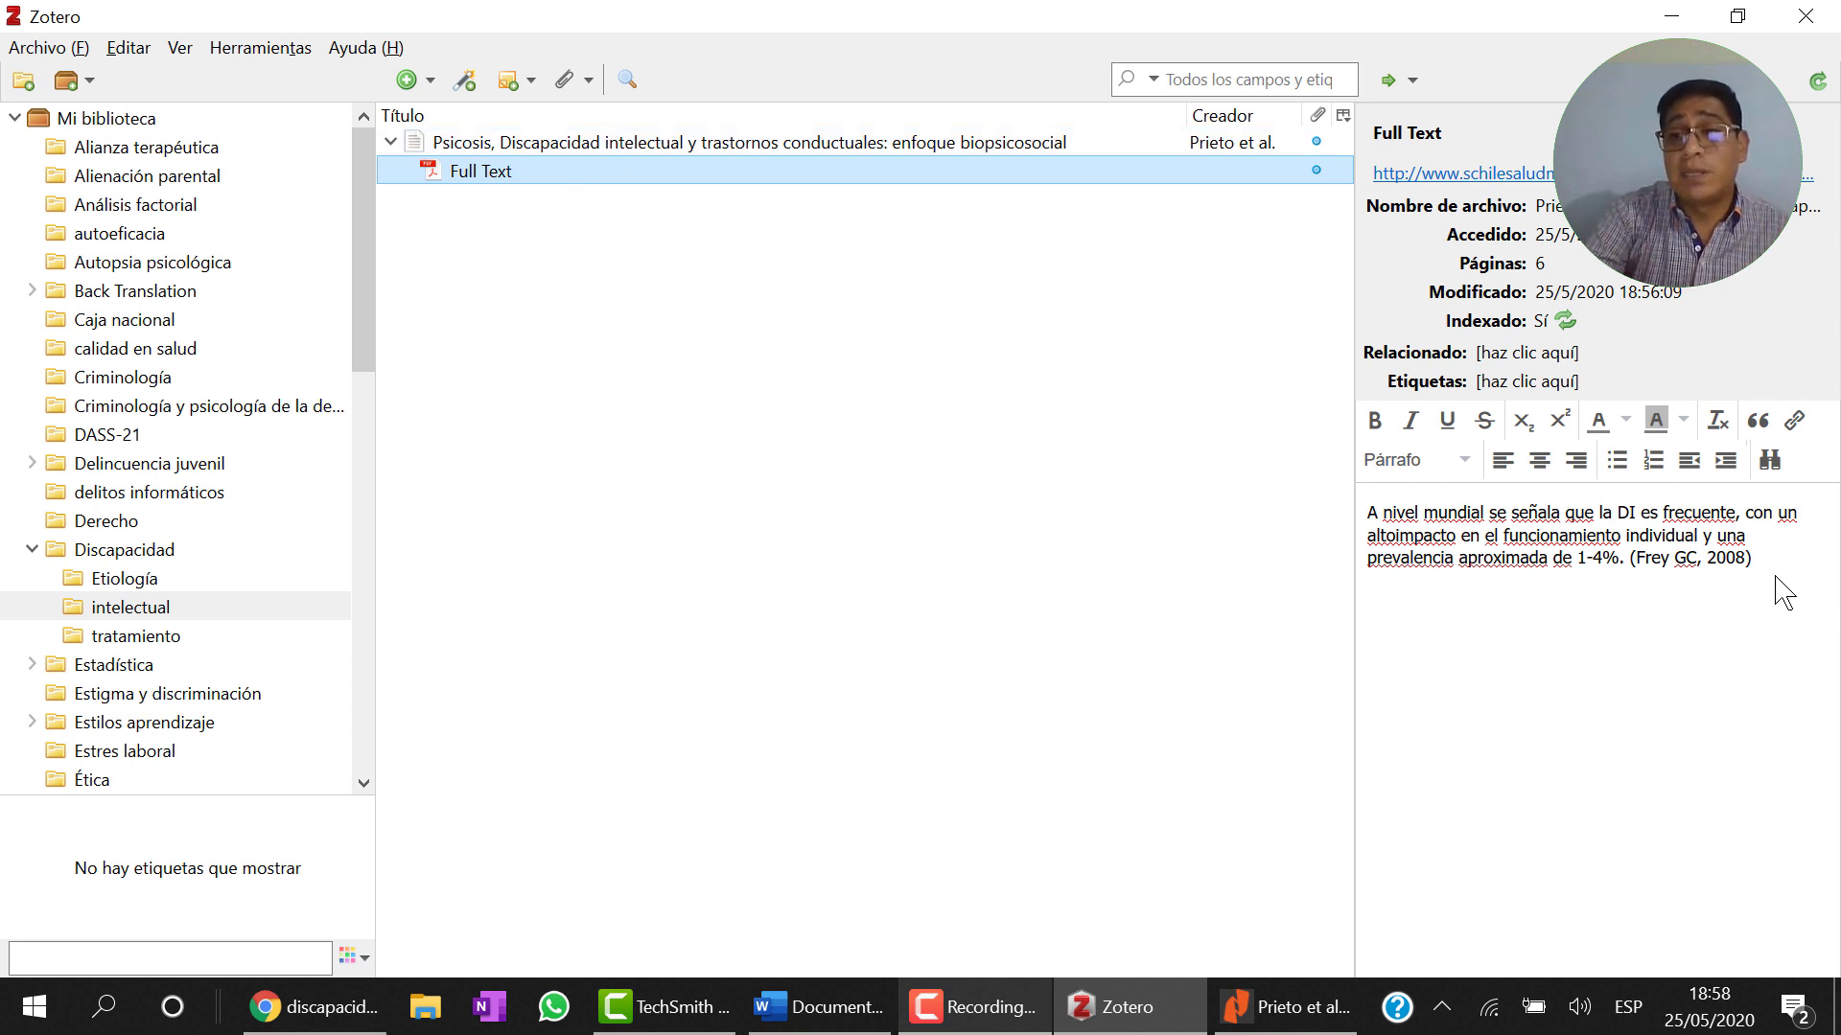
pyautogui.moveTo(1755, 558); pyautogui.dragTo(1367, 514)
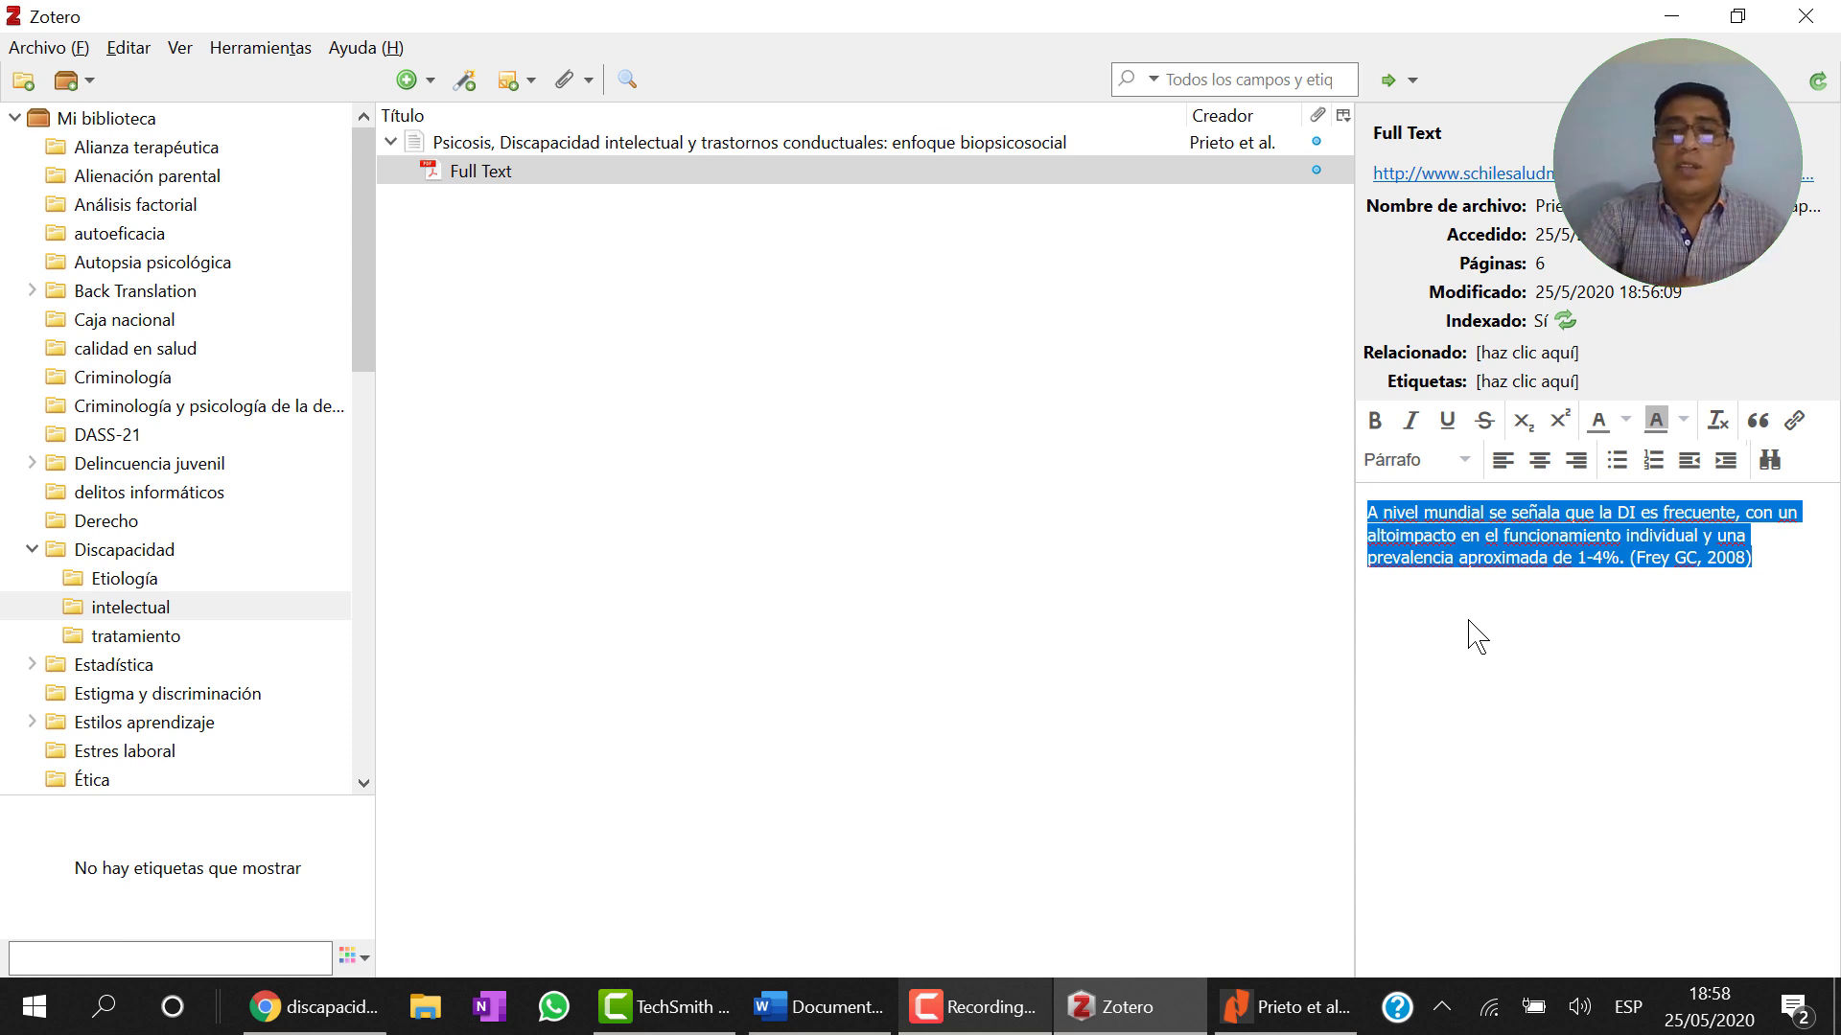
# Step: Switch to the blank document in Word and write "La prevalenci mundial de la discapacidad es de"
pyautogui.click(277, 1022)
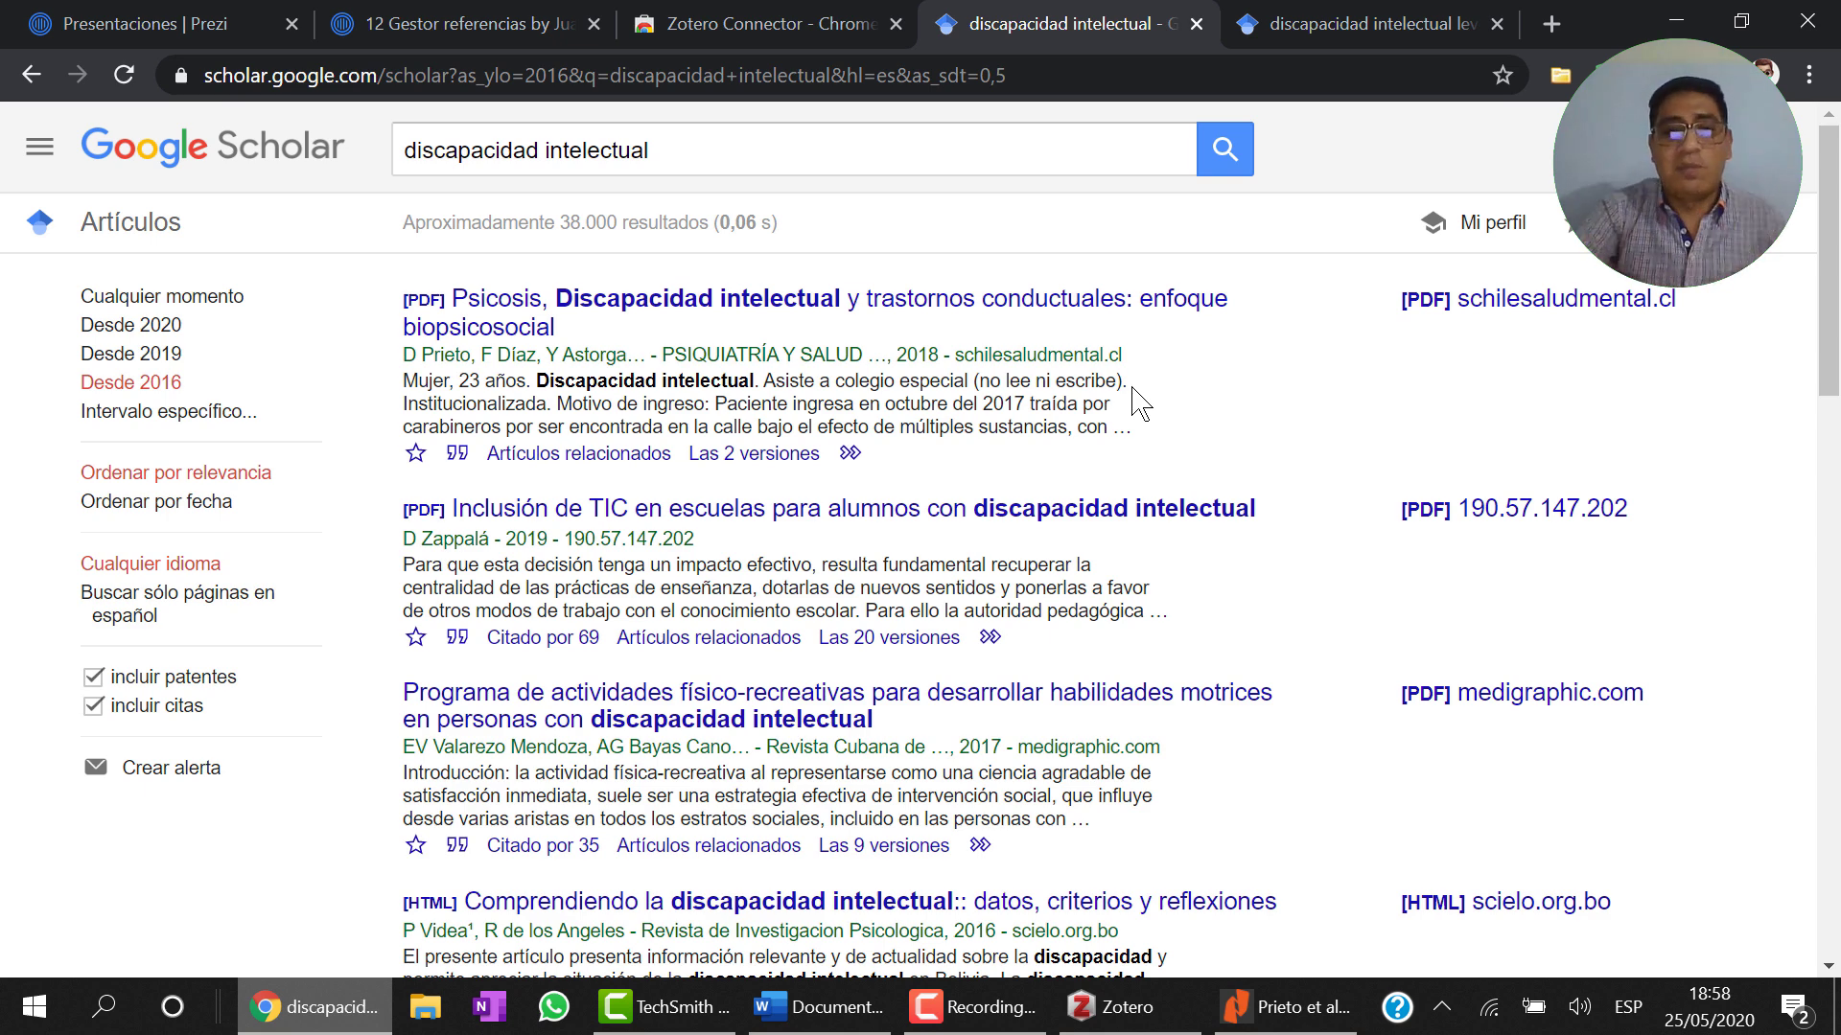
pyautogui.click(834, 1017)
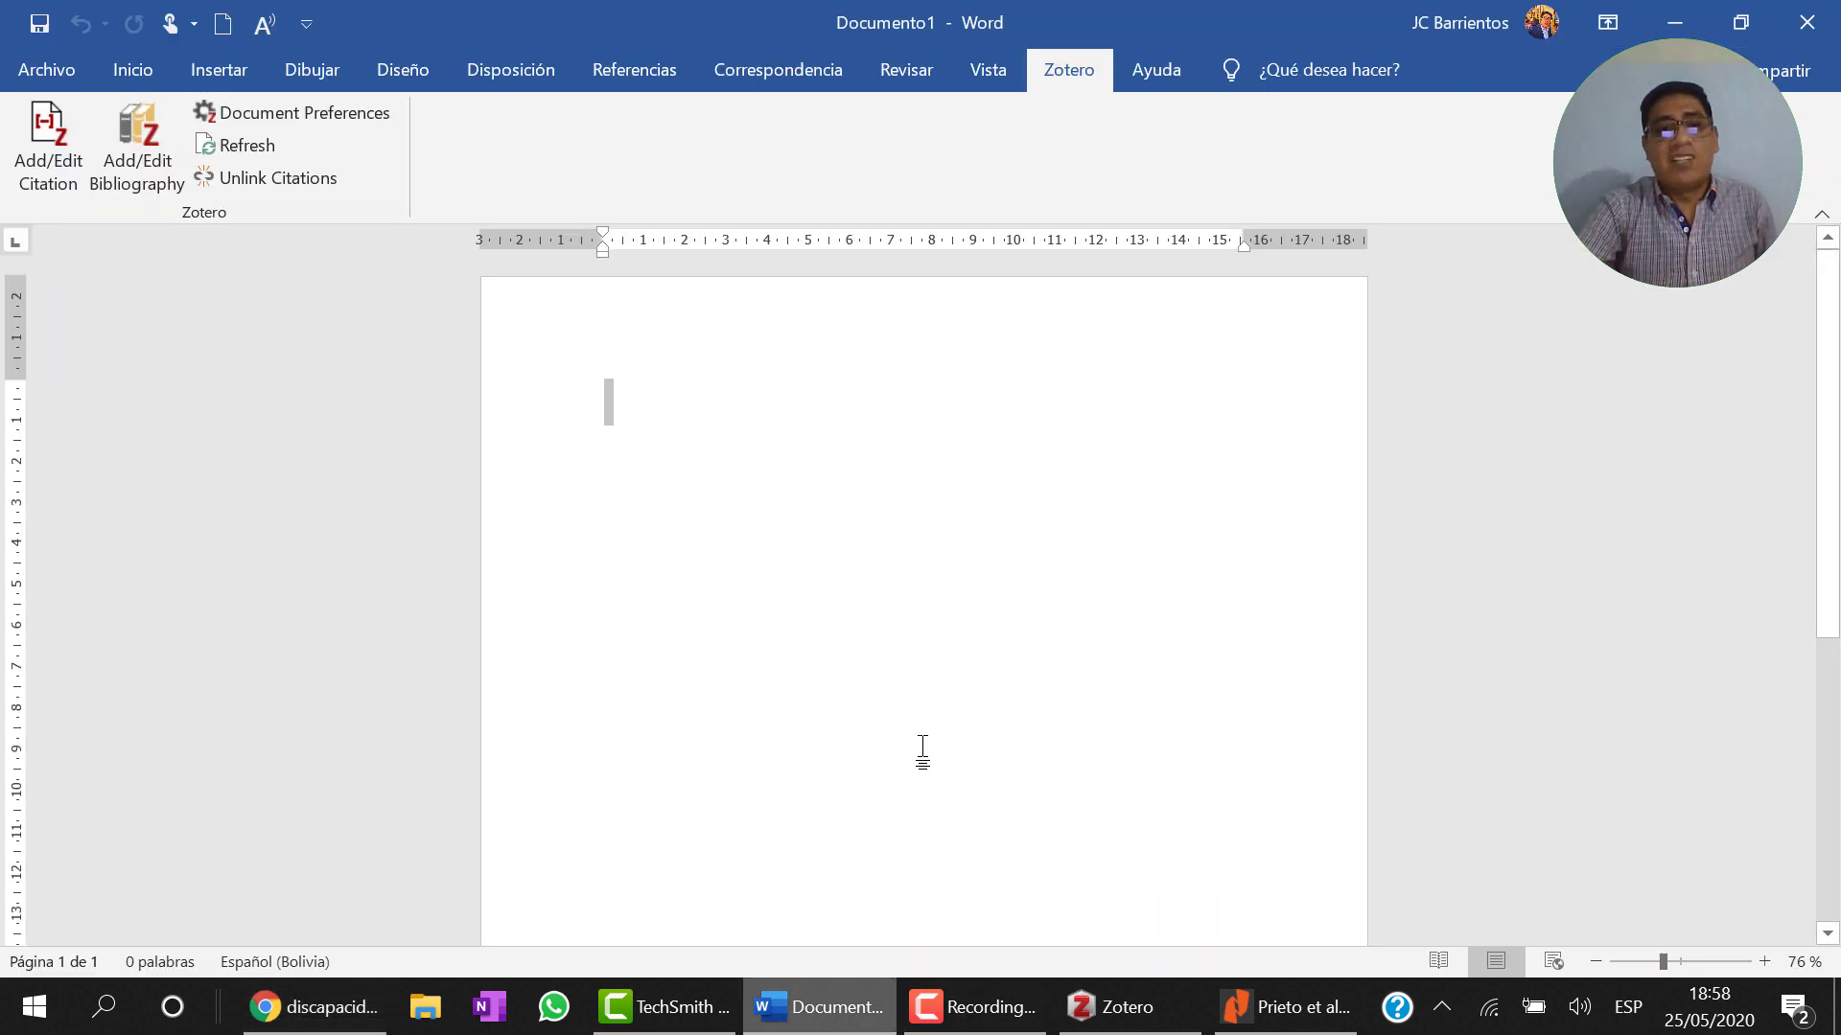
pyautogui.click(361, 1014)
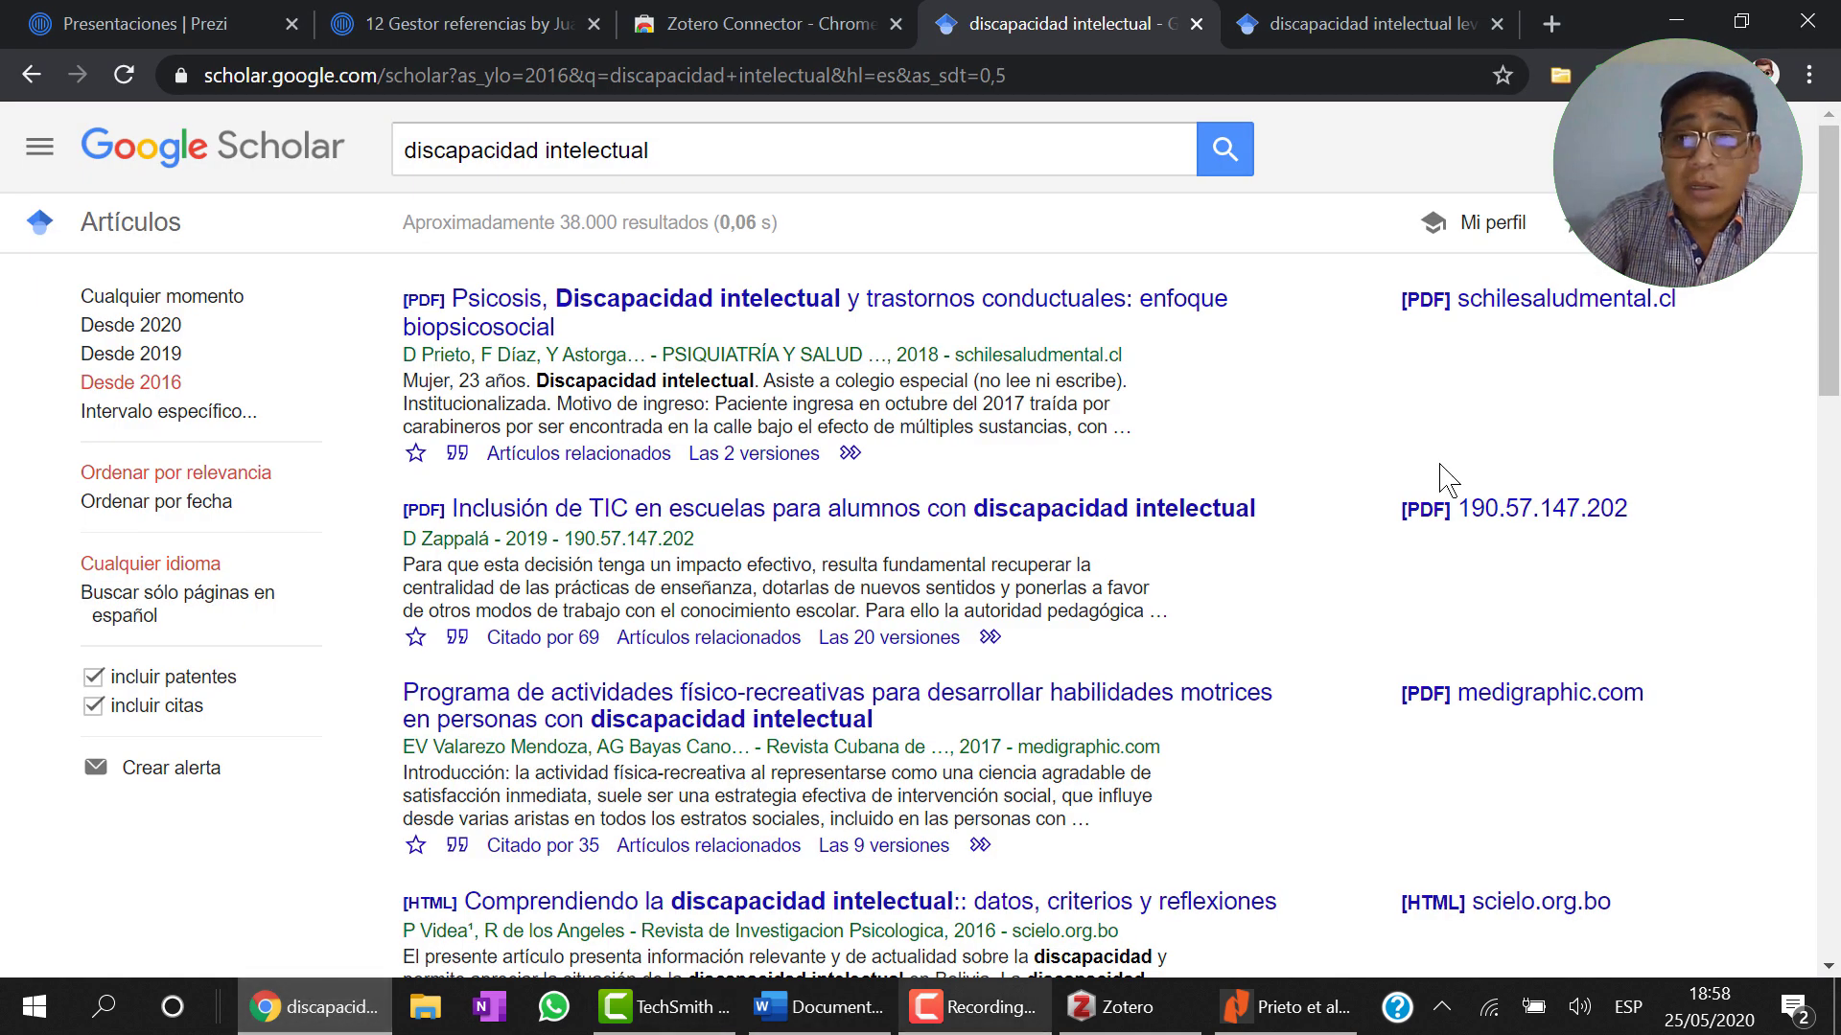
pyautogui.click(834, 1016)
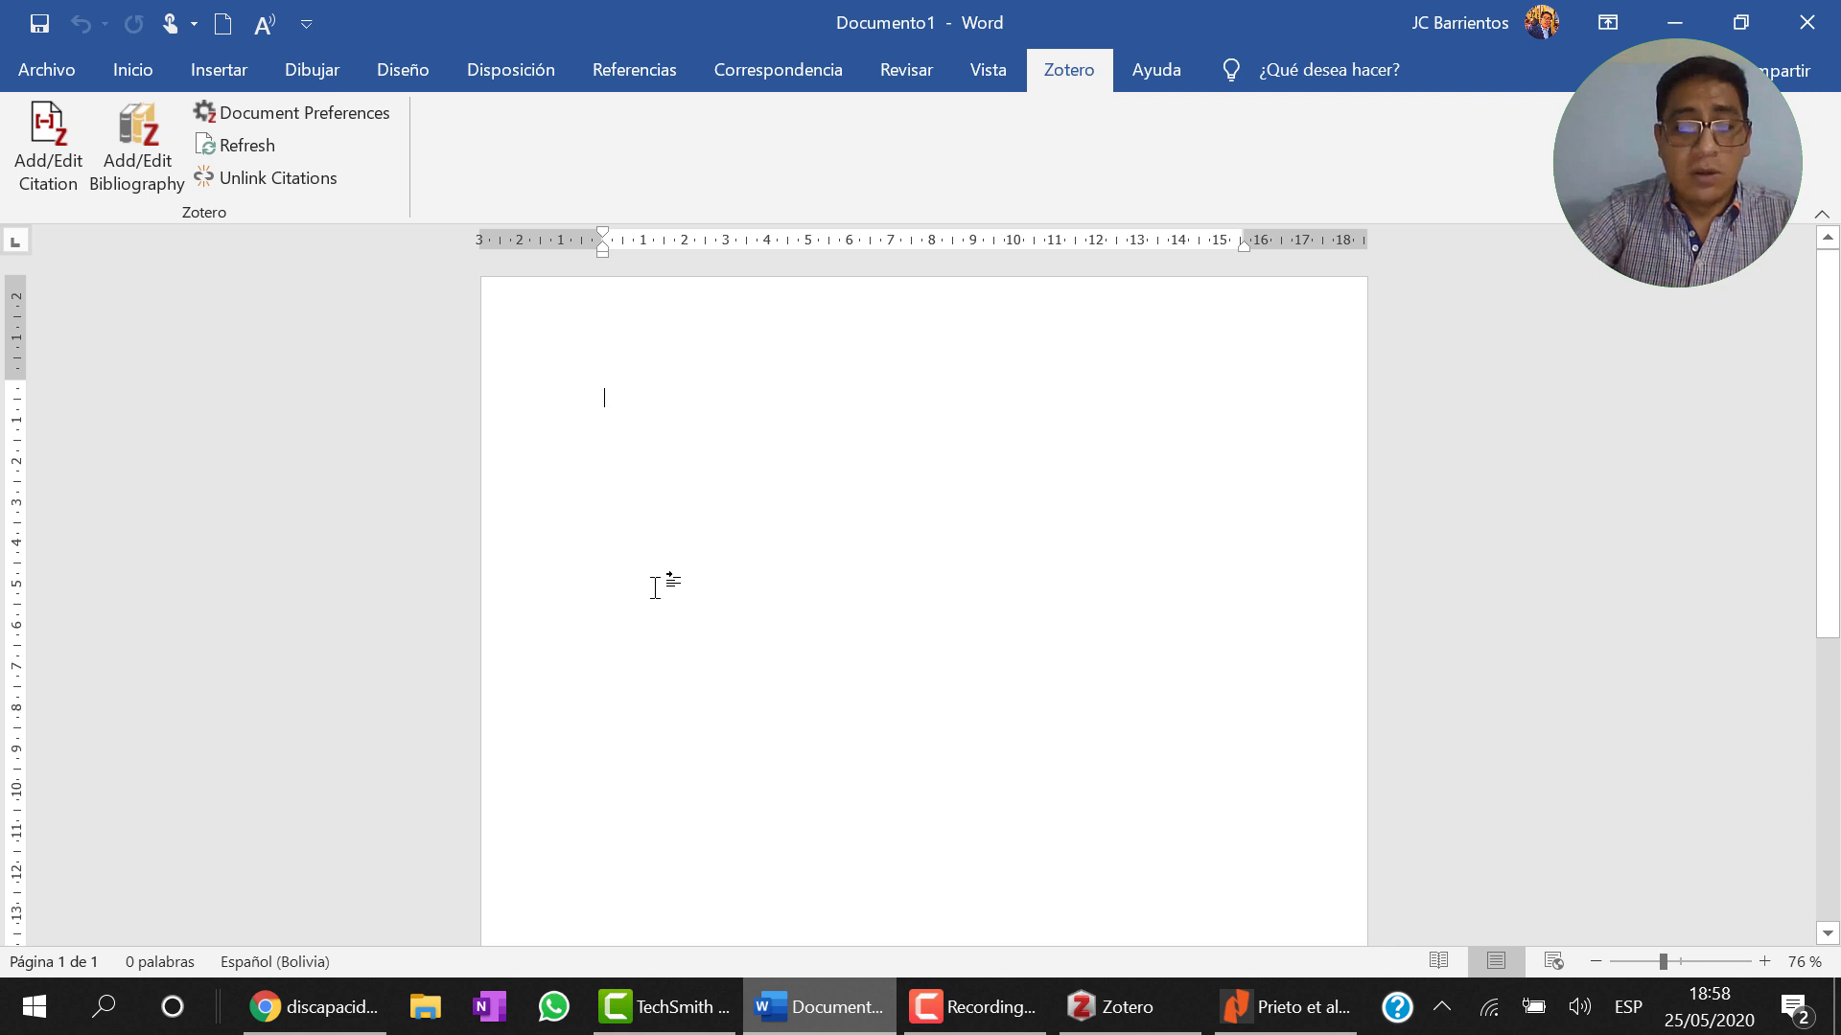
pyautogui.write('LA')
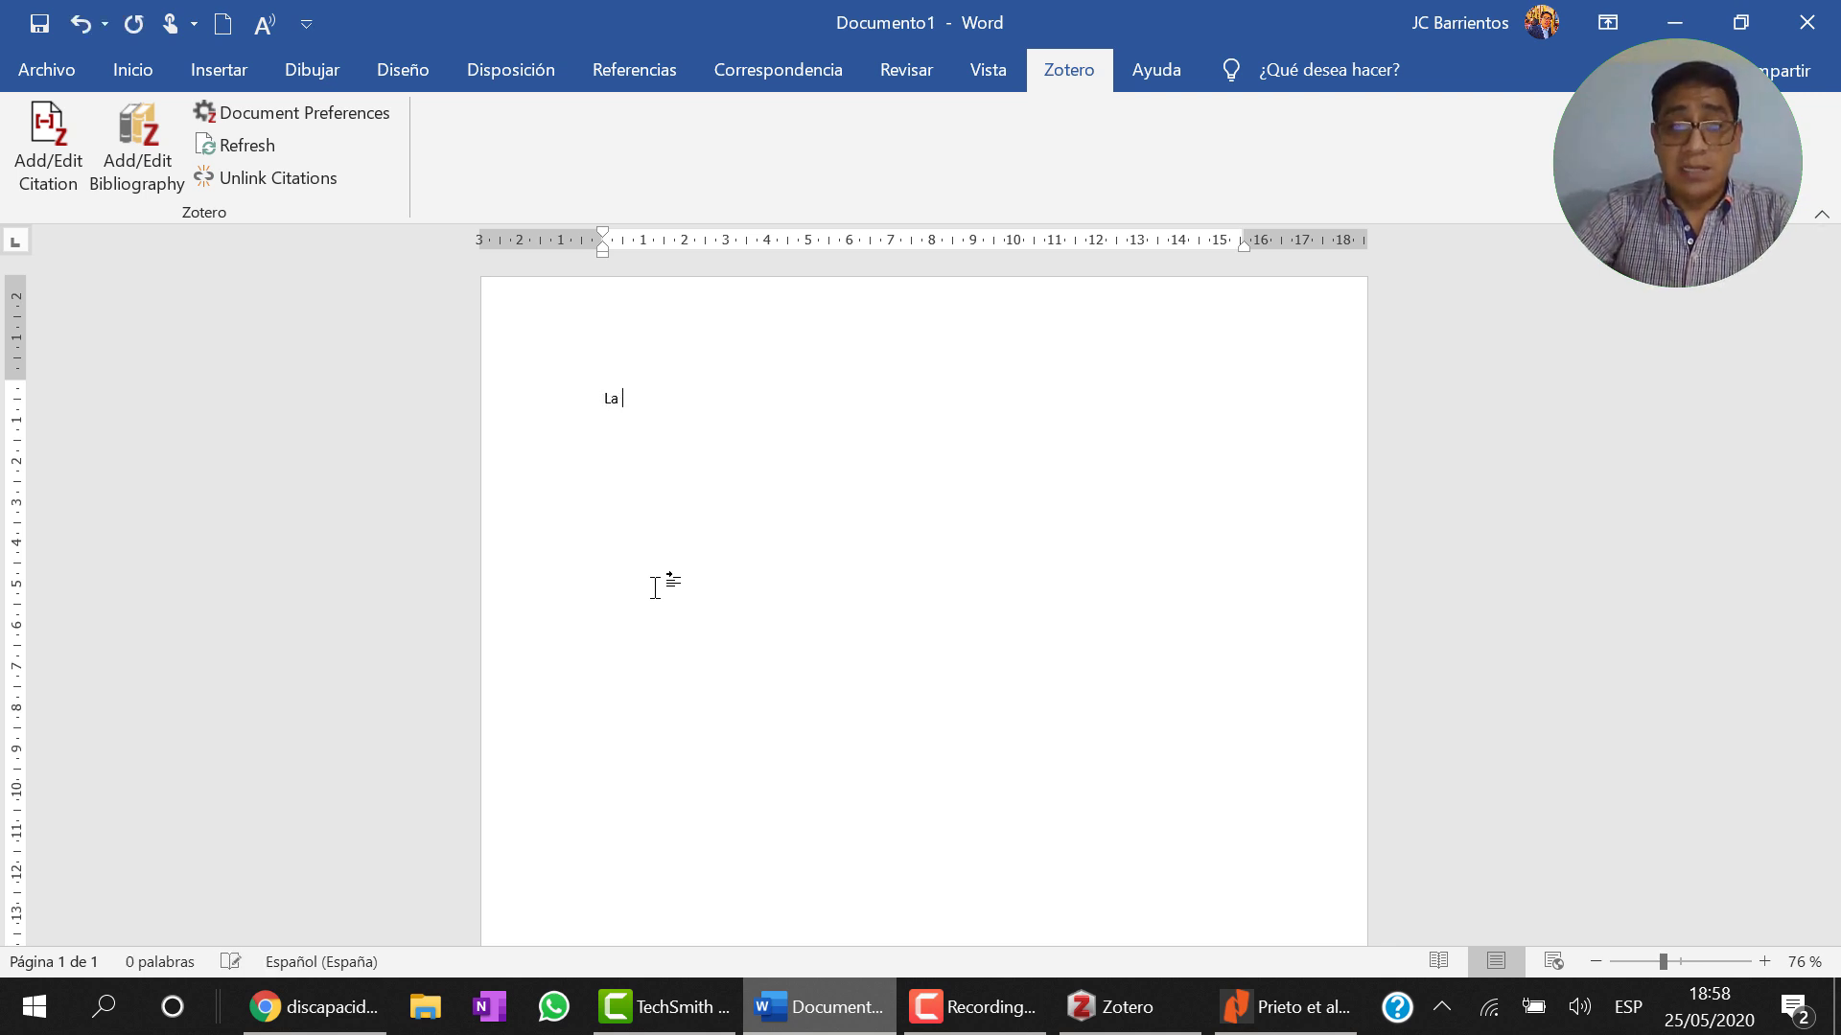
pyautogui.write(' prevalenci mundial de')
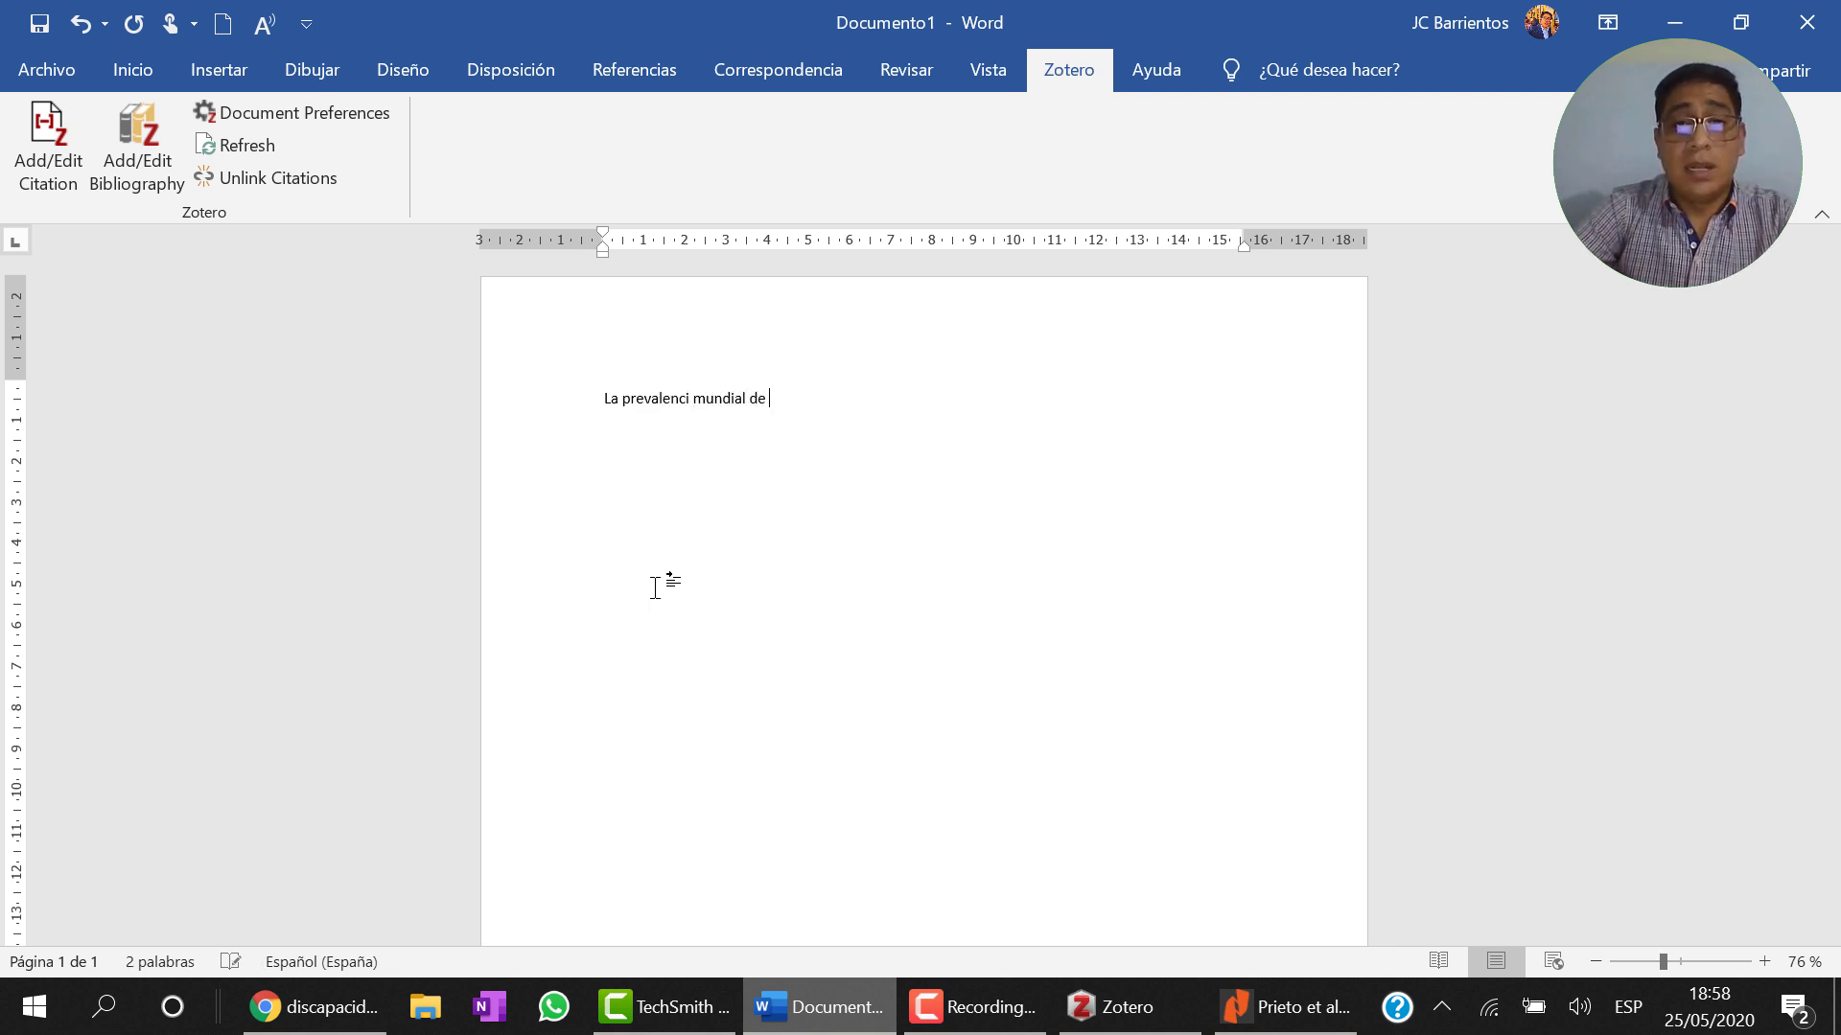
pyautogui.write(' la ')
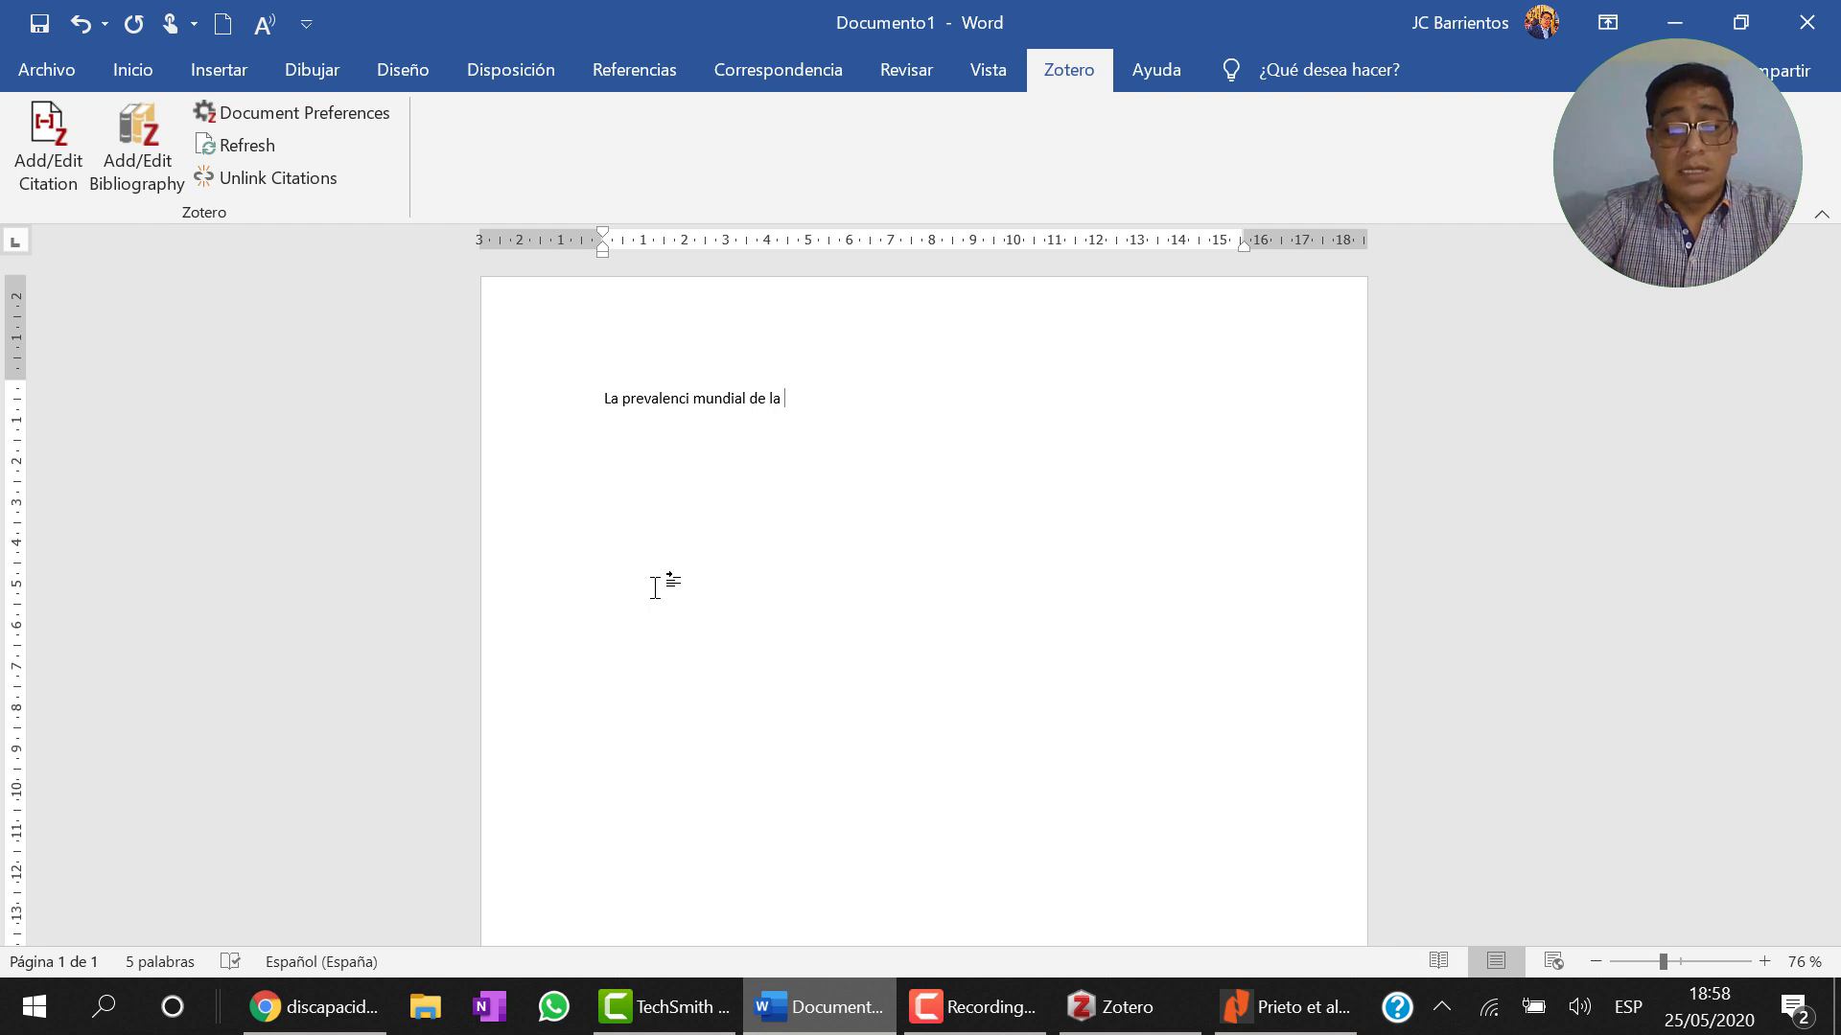
pyautogui.write('discapacidad es de')
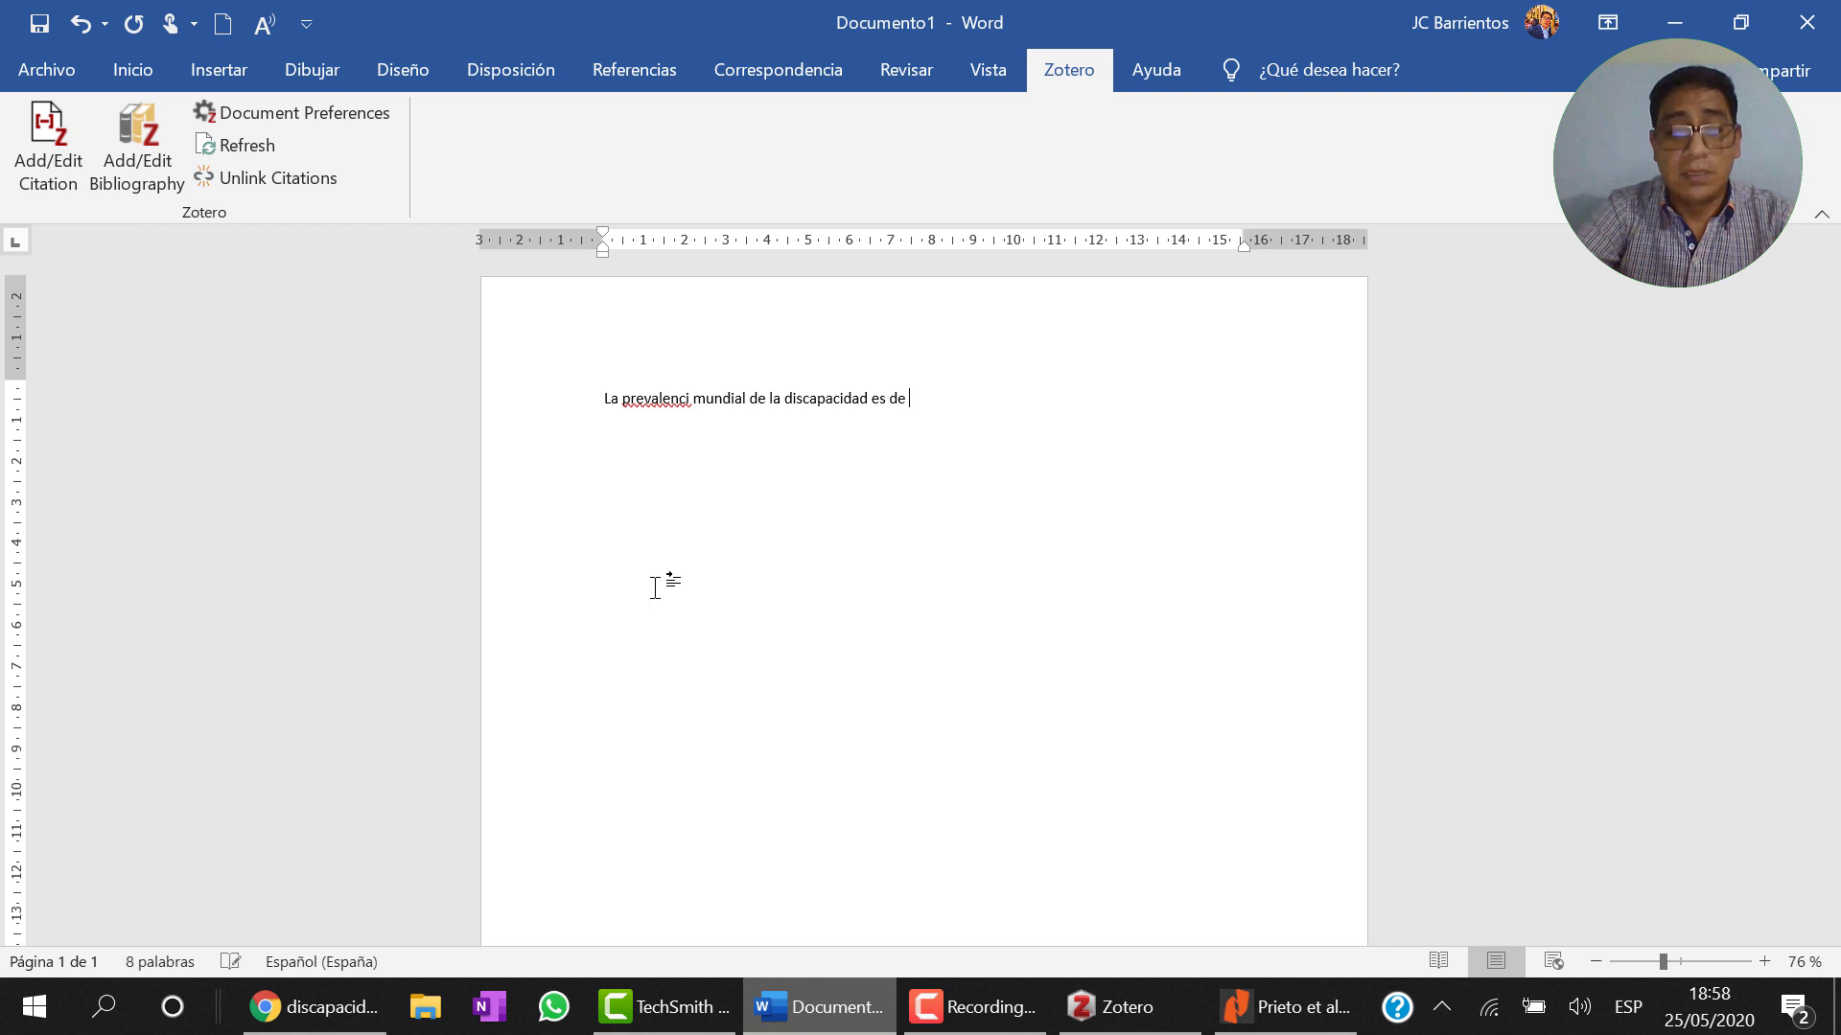
# Step: Paste the copied Epidemiología excerpt at the end of the sentence and replace the text between "A nivel mundial" and "aproximada" with "es"
pyautogui.write('A nivel mundial se señala que la DI es frecuente, con un alto impacto en el funcionamiento individual y una prevalencia aproximada de 1-4%. (Frey GC, 2008)')
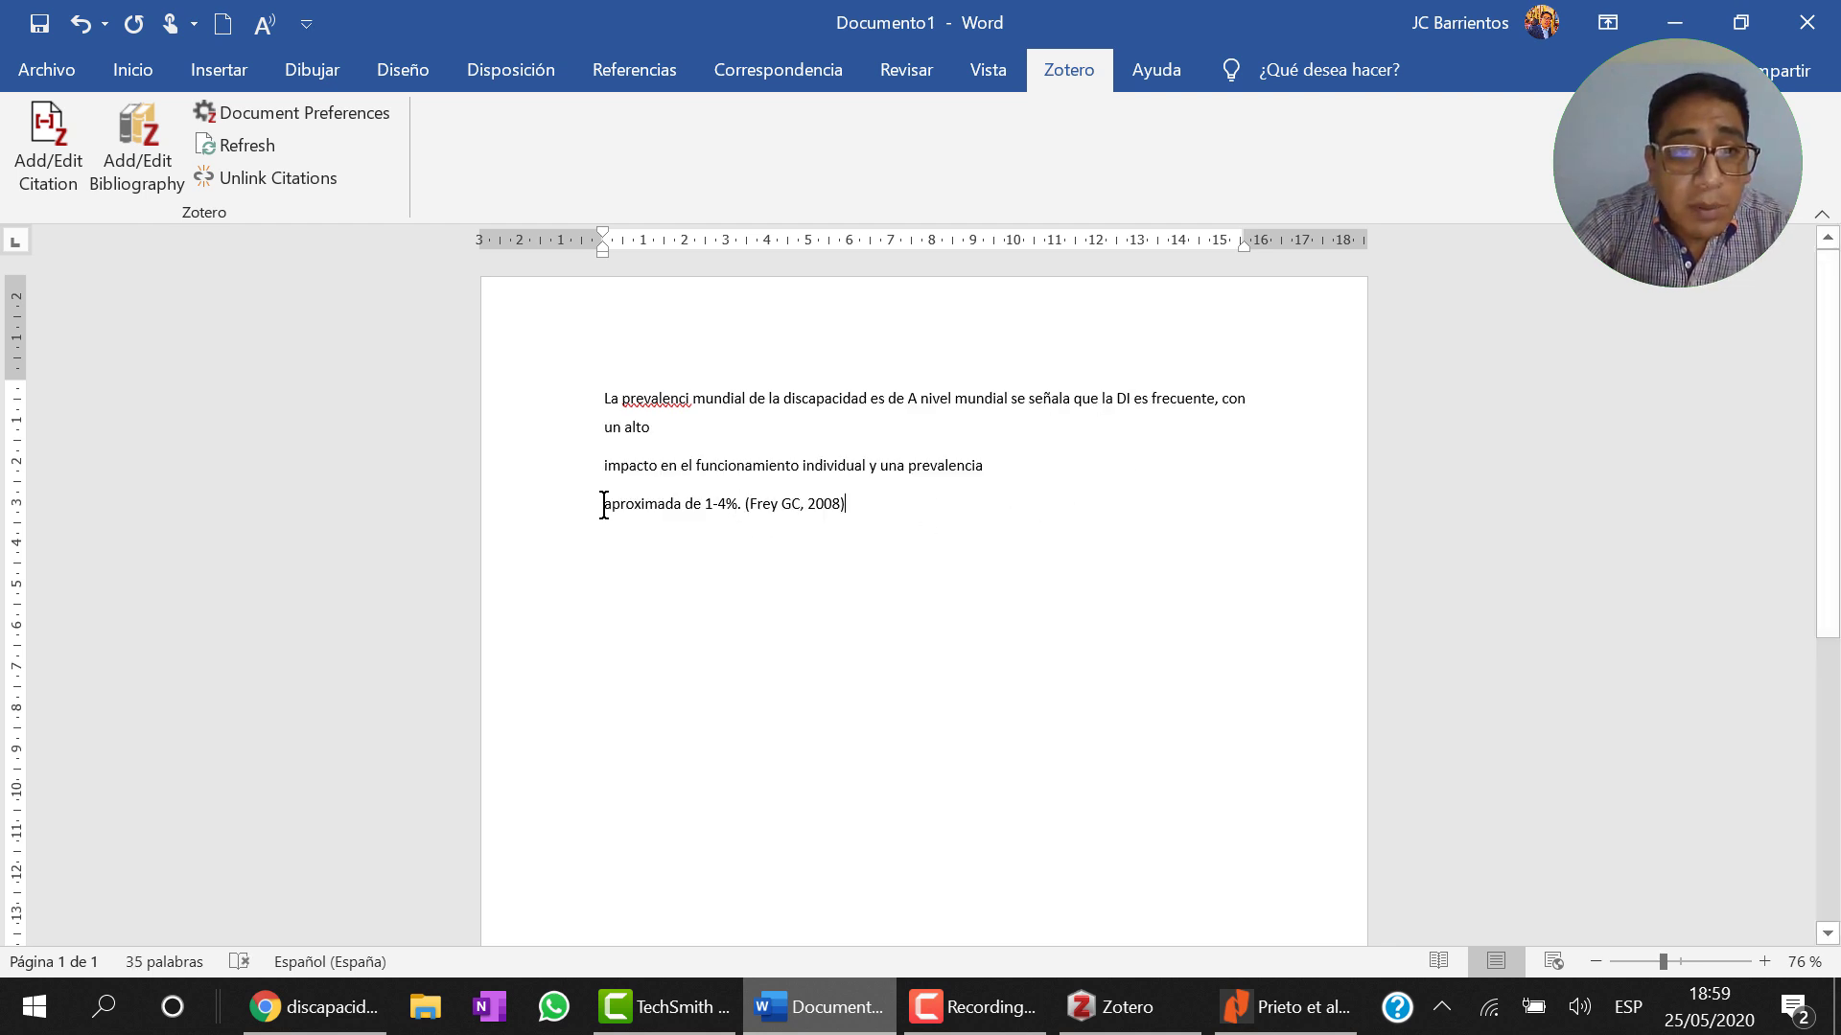
pyautogui.moveTo(595, 477); pyautogui.dragTo(1010, 396)
pyautogui.press('Delete')
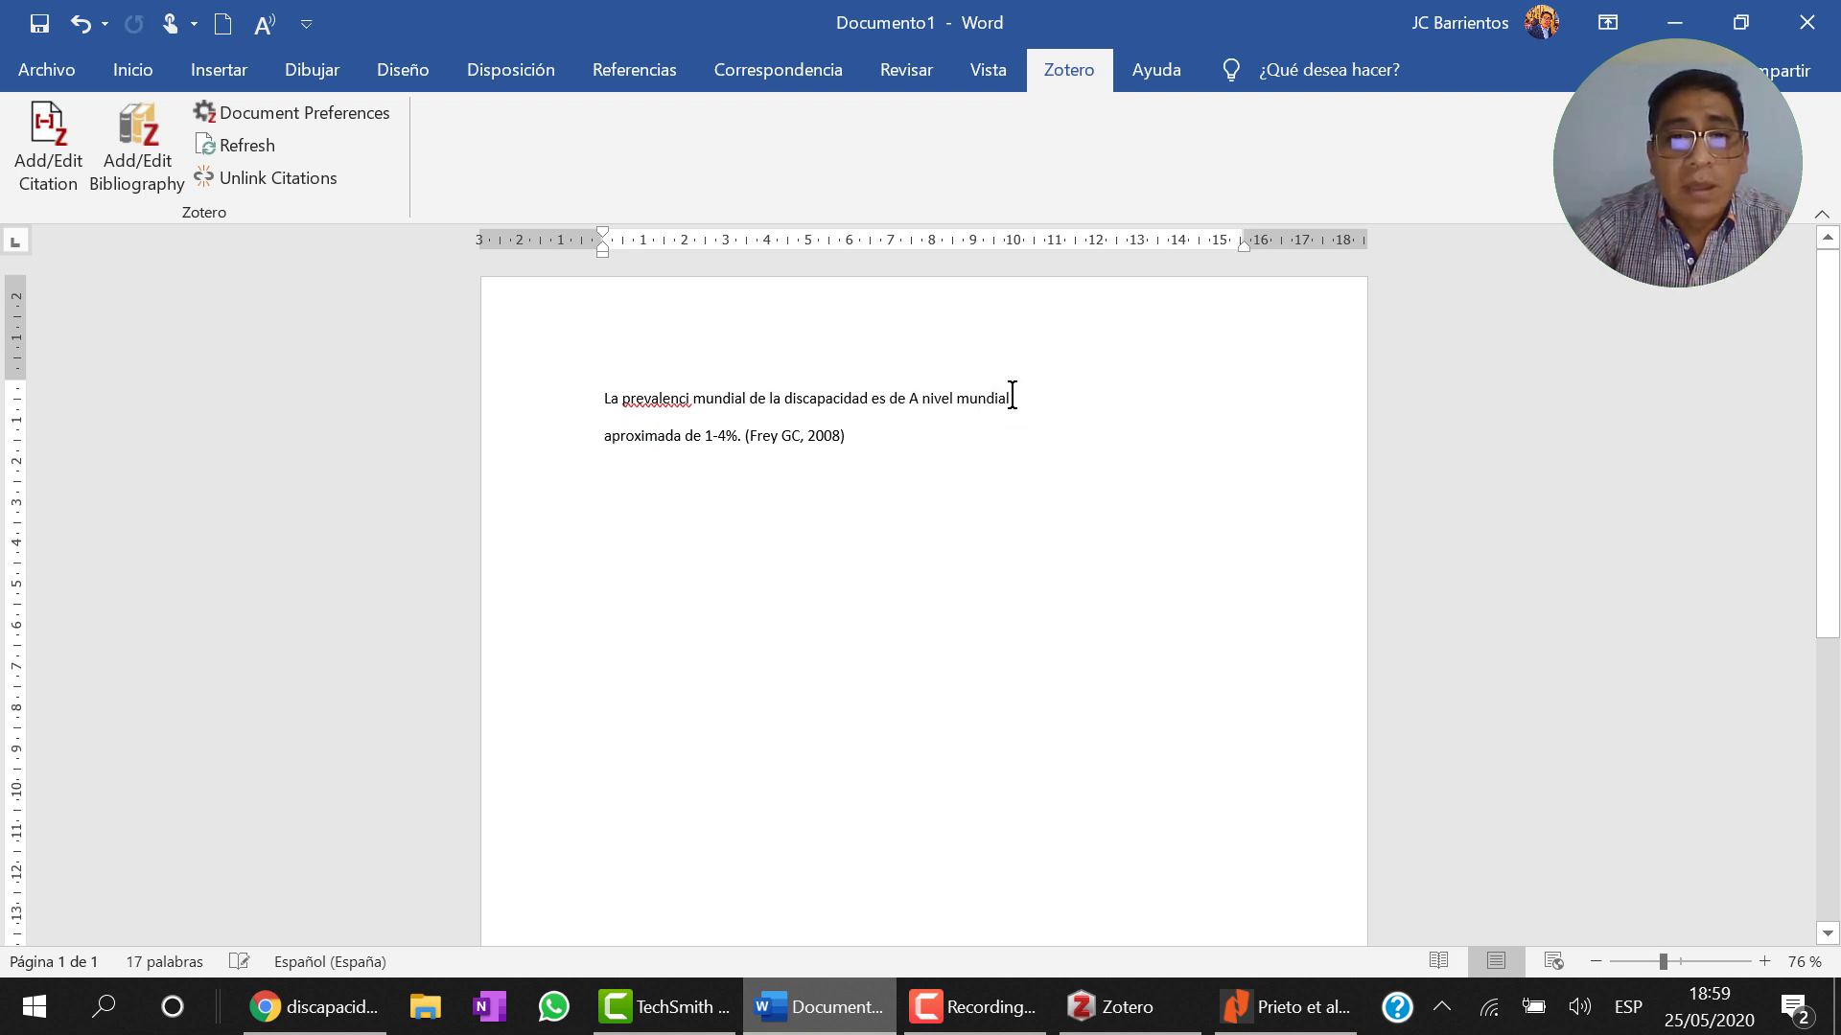
pyautogui.press('Delete')
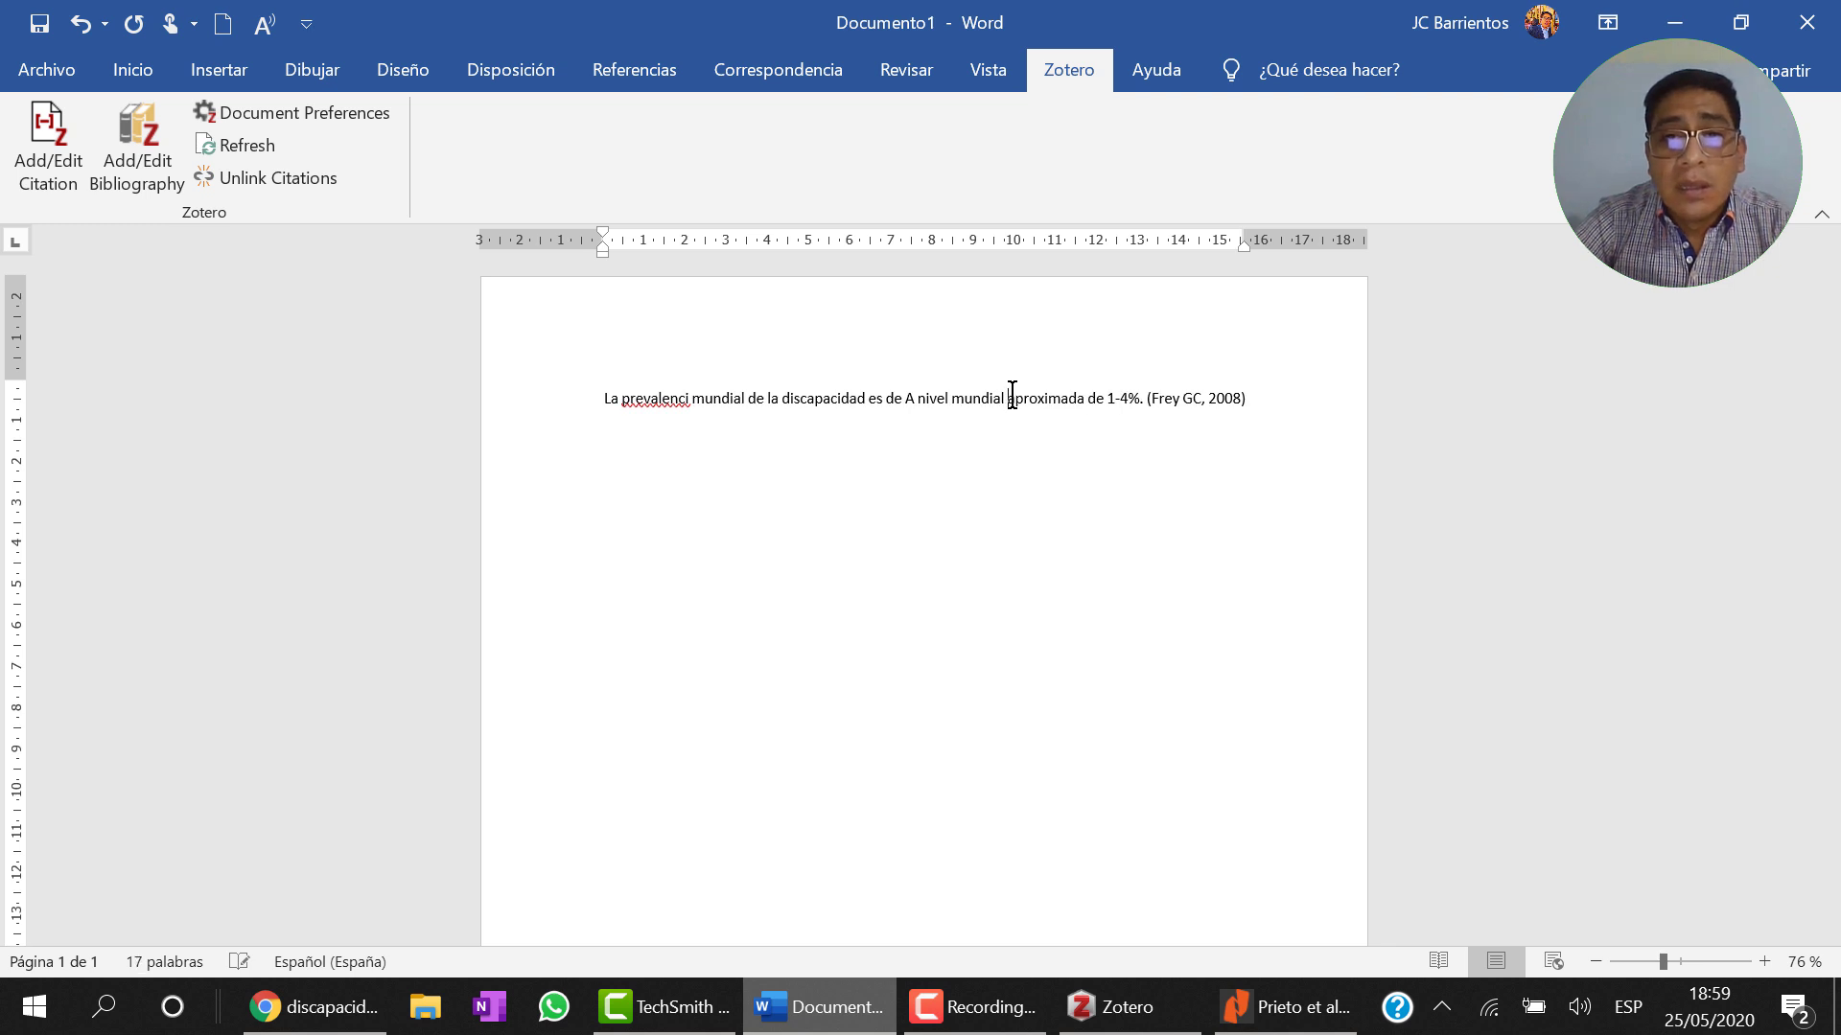
pyautogui.write('es')
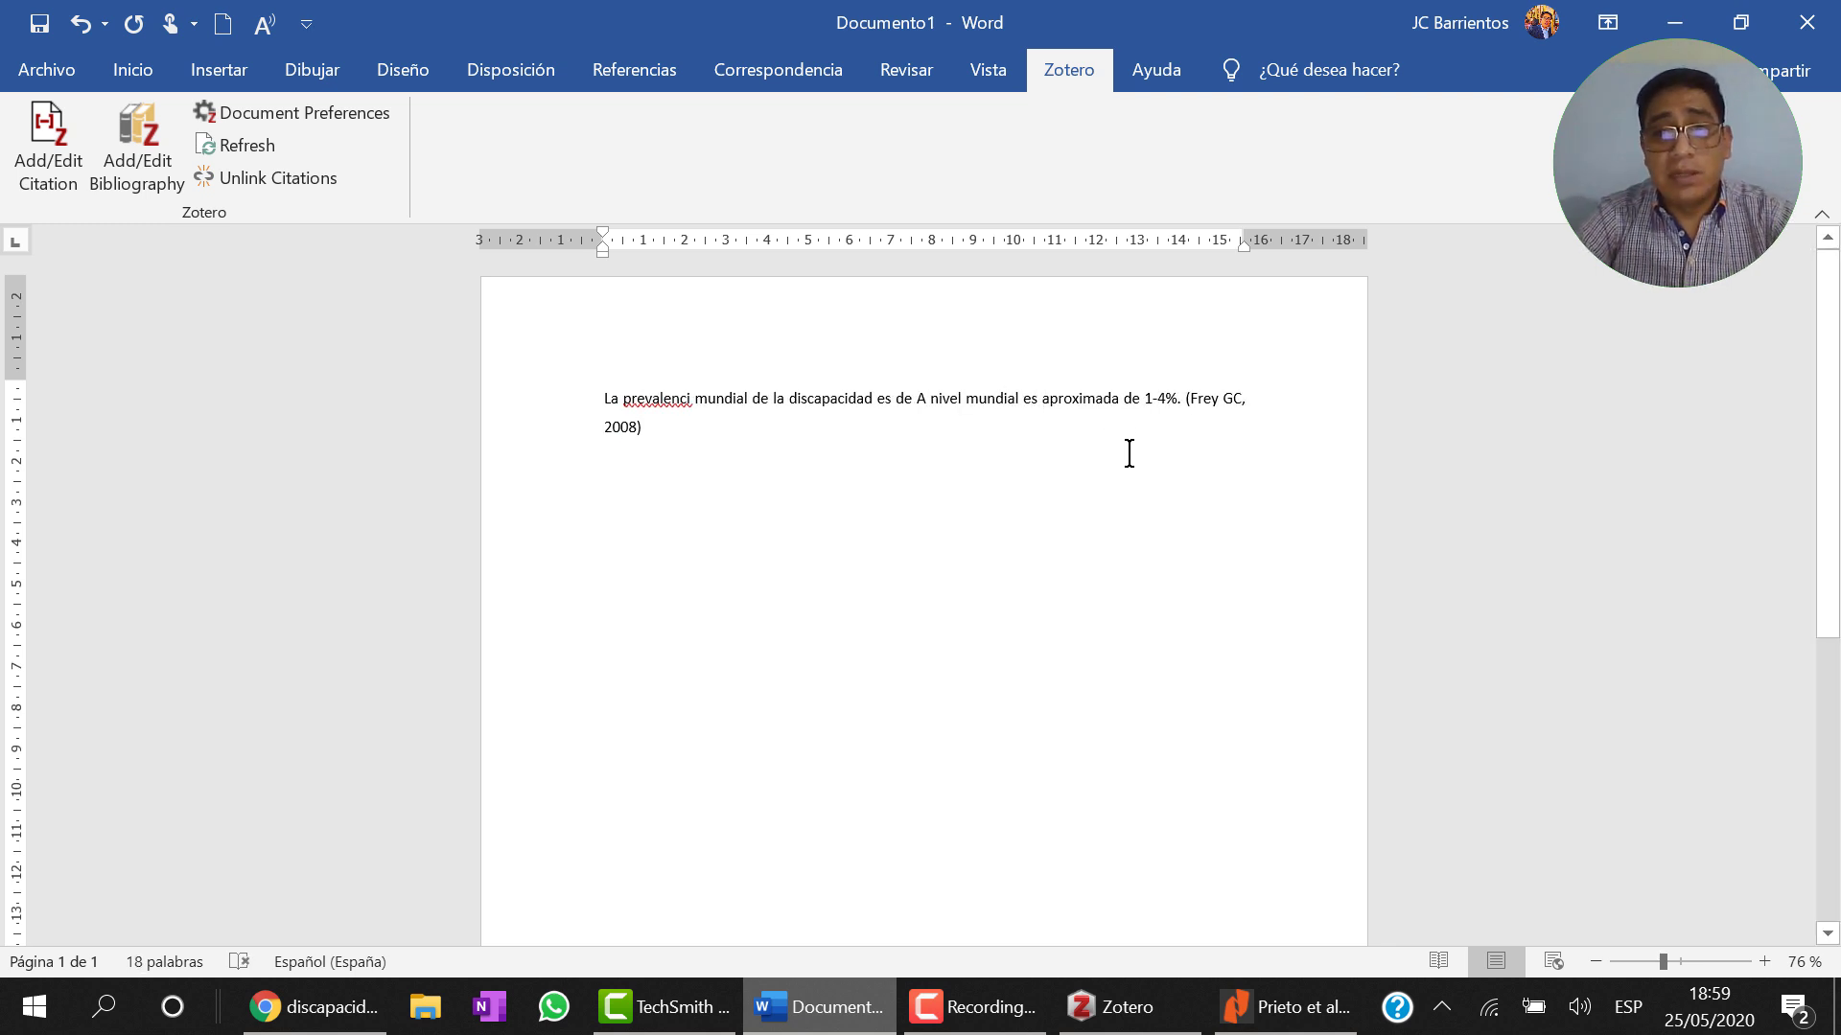
# Step: Delete the pasted author-year reference so the sentence ends with "1-4%", and correct "prevalenci" to "prevalencia"
pyautogui.moveTo(1210, 433); pyautogui.dragTo(1158, 399)
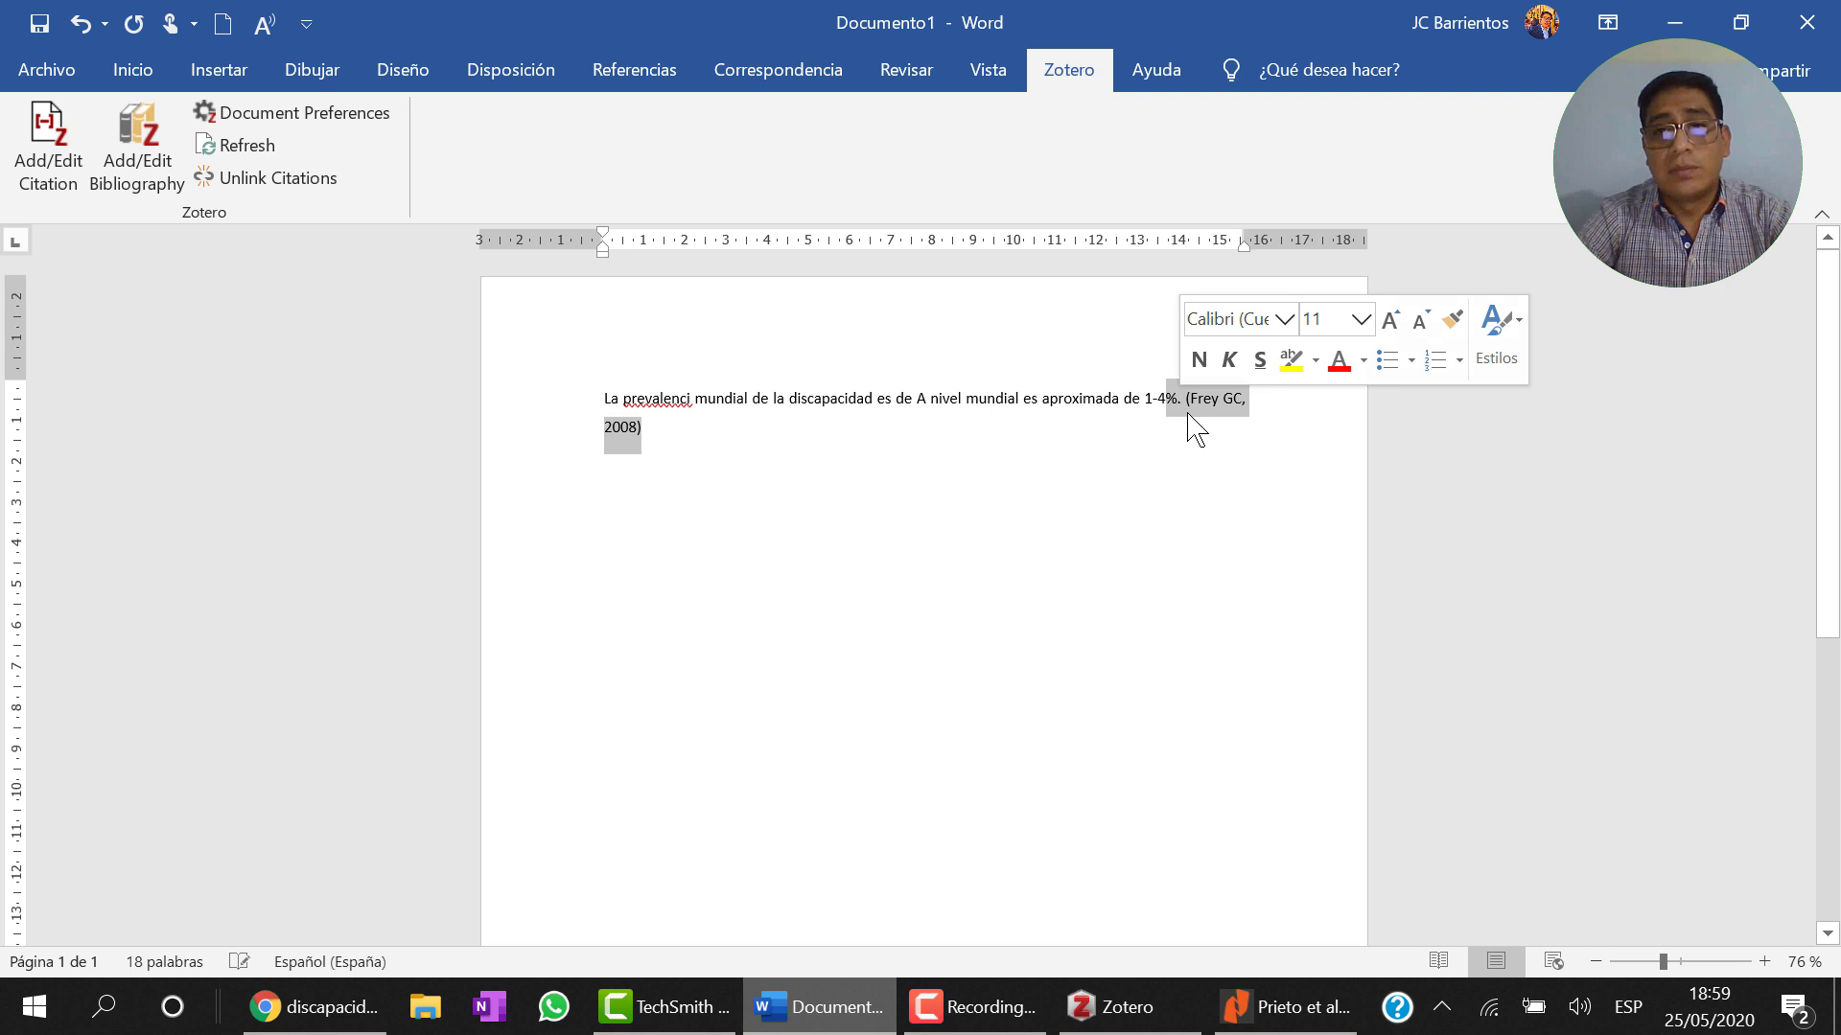
pyautogui.press('Delete')
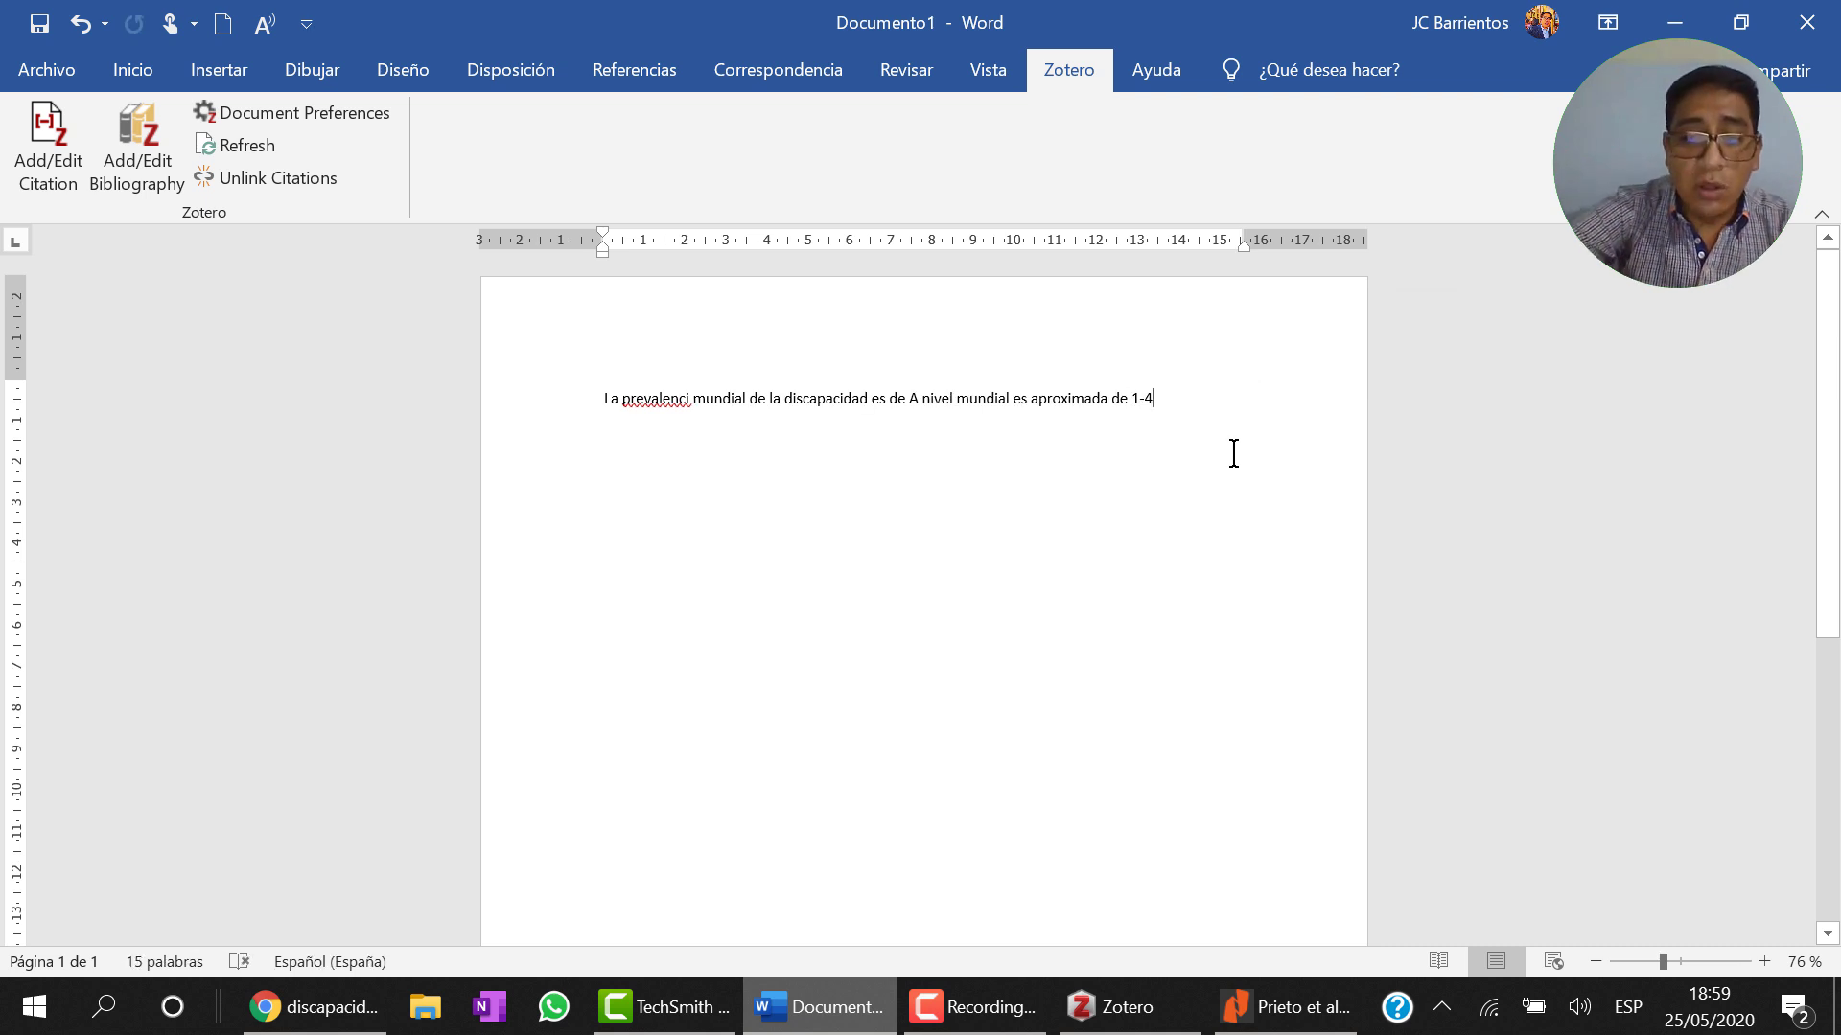
pyautogui.write('%')
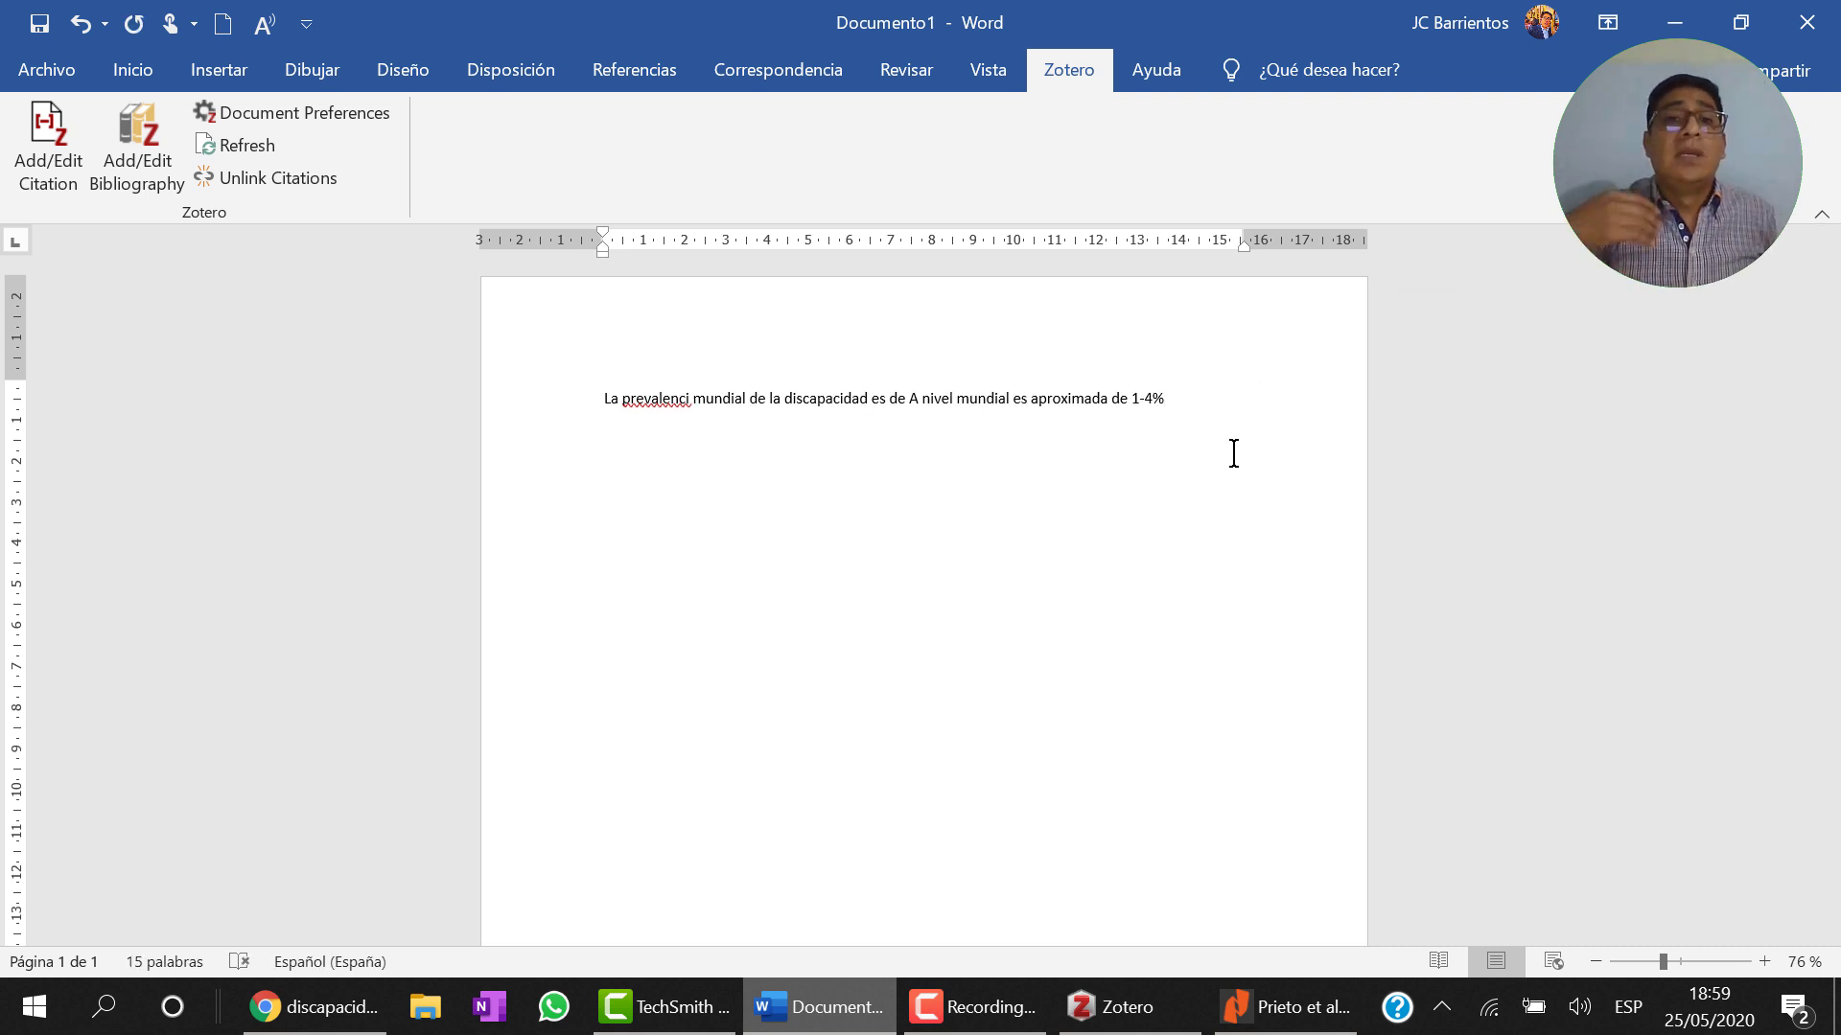
pyautogui.click(691, 398)
pyautogui.write('a')
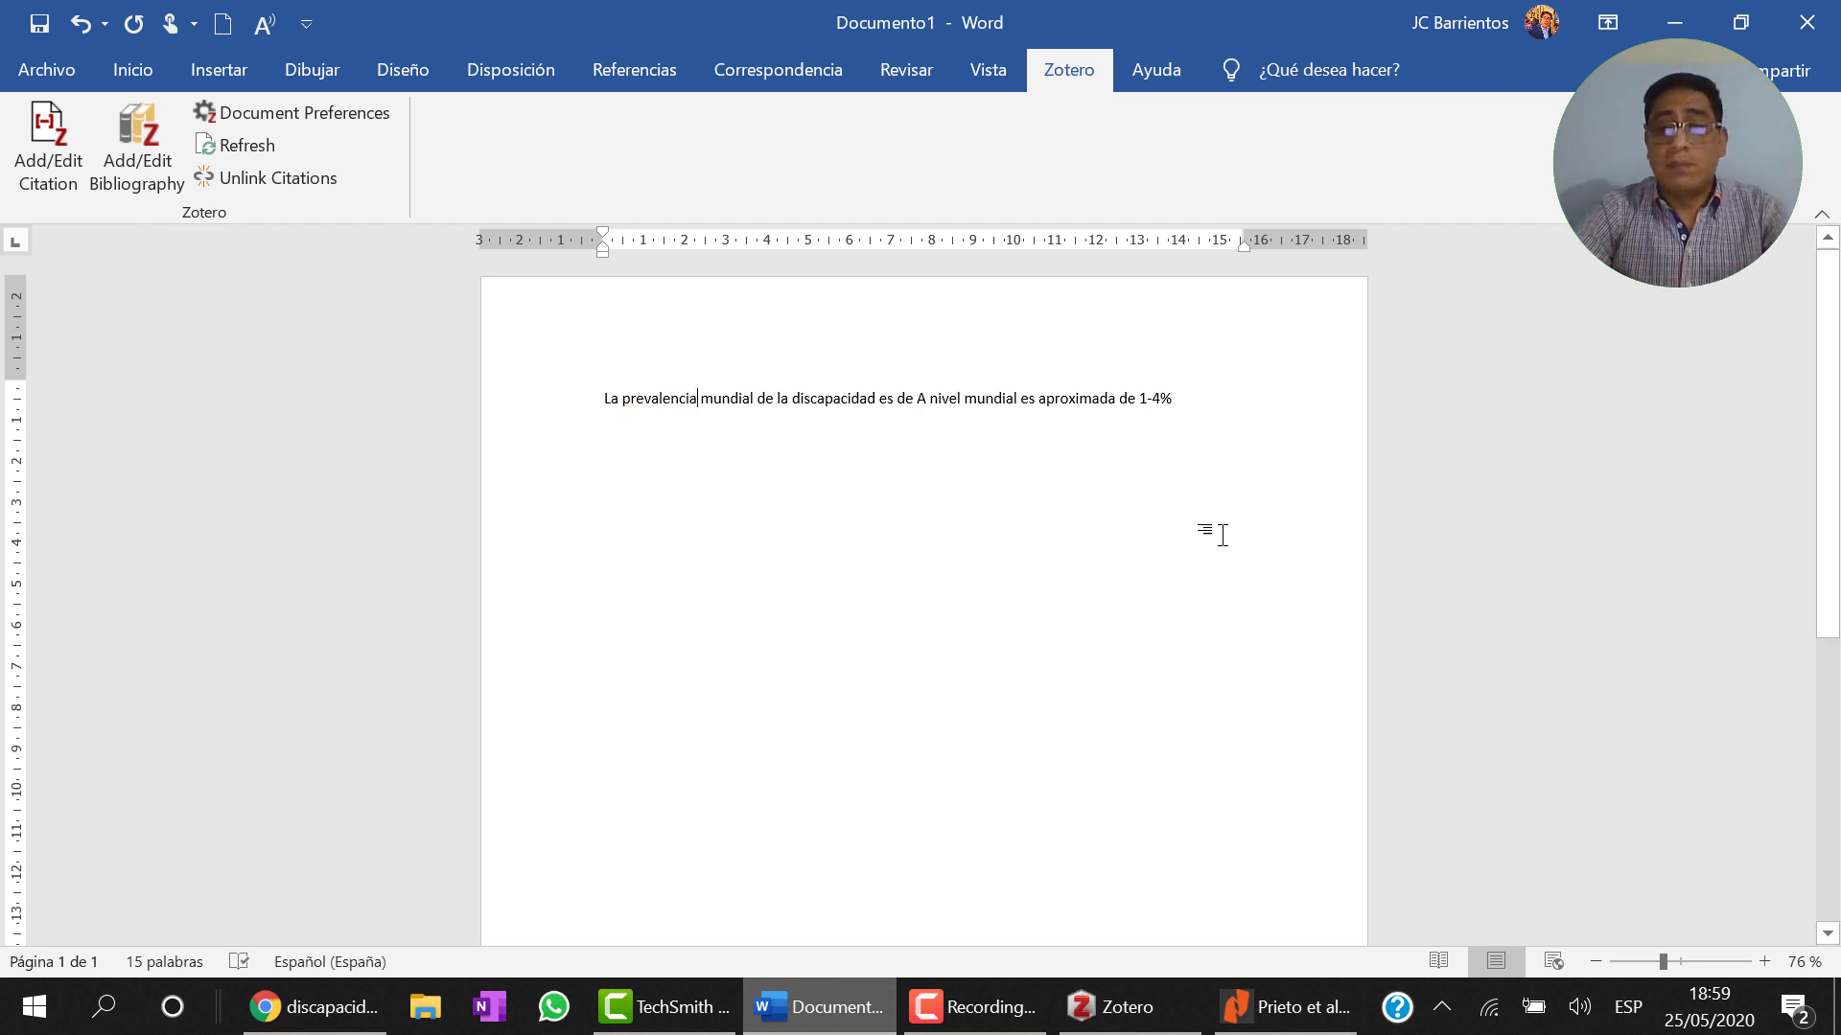
# Step: Start a Zotero citation after "prevalencia", accepting American Psychological Association 7th edition Español, language Español (España), and citations stored as Campos
pyautogui.moveTo(1665, 962); pyautogui.dragTo(1690, 962)
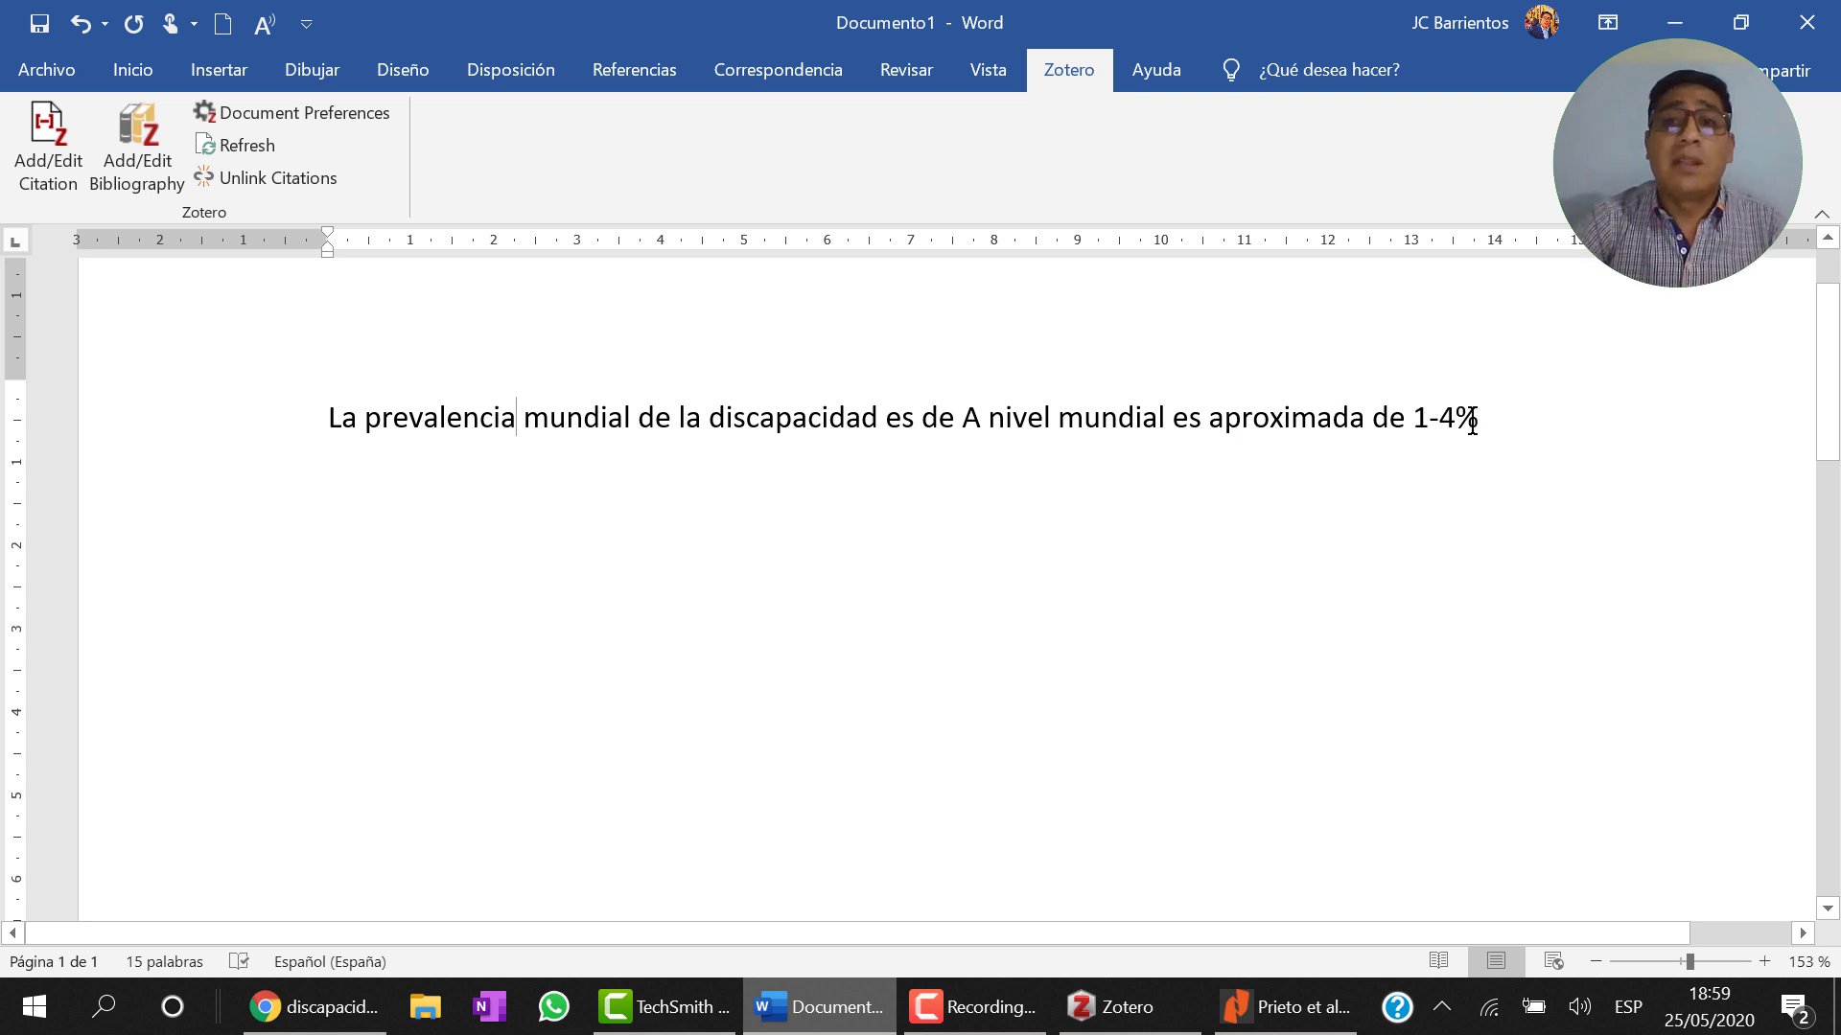
pyautogui.click(130, 77)
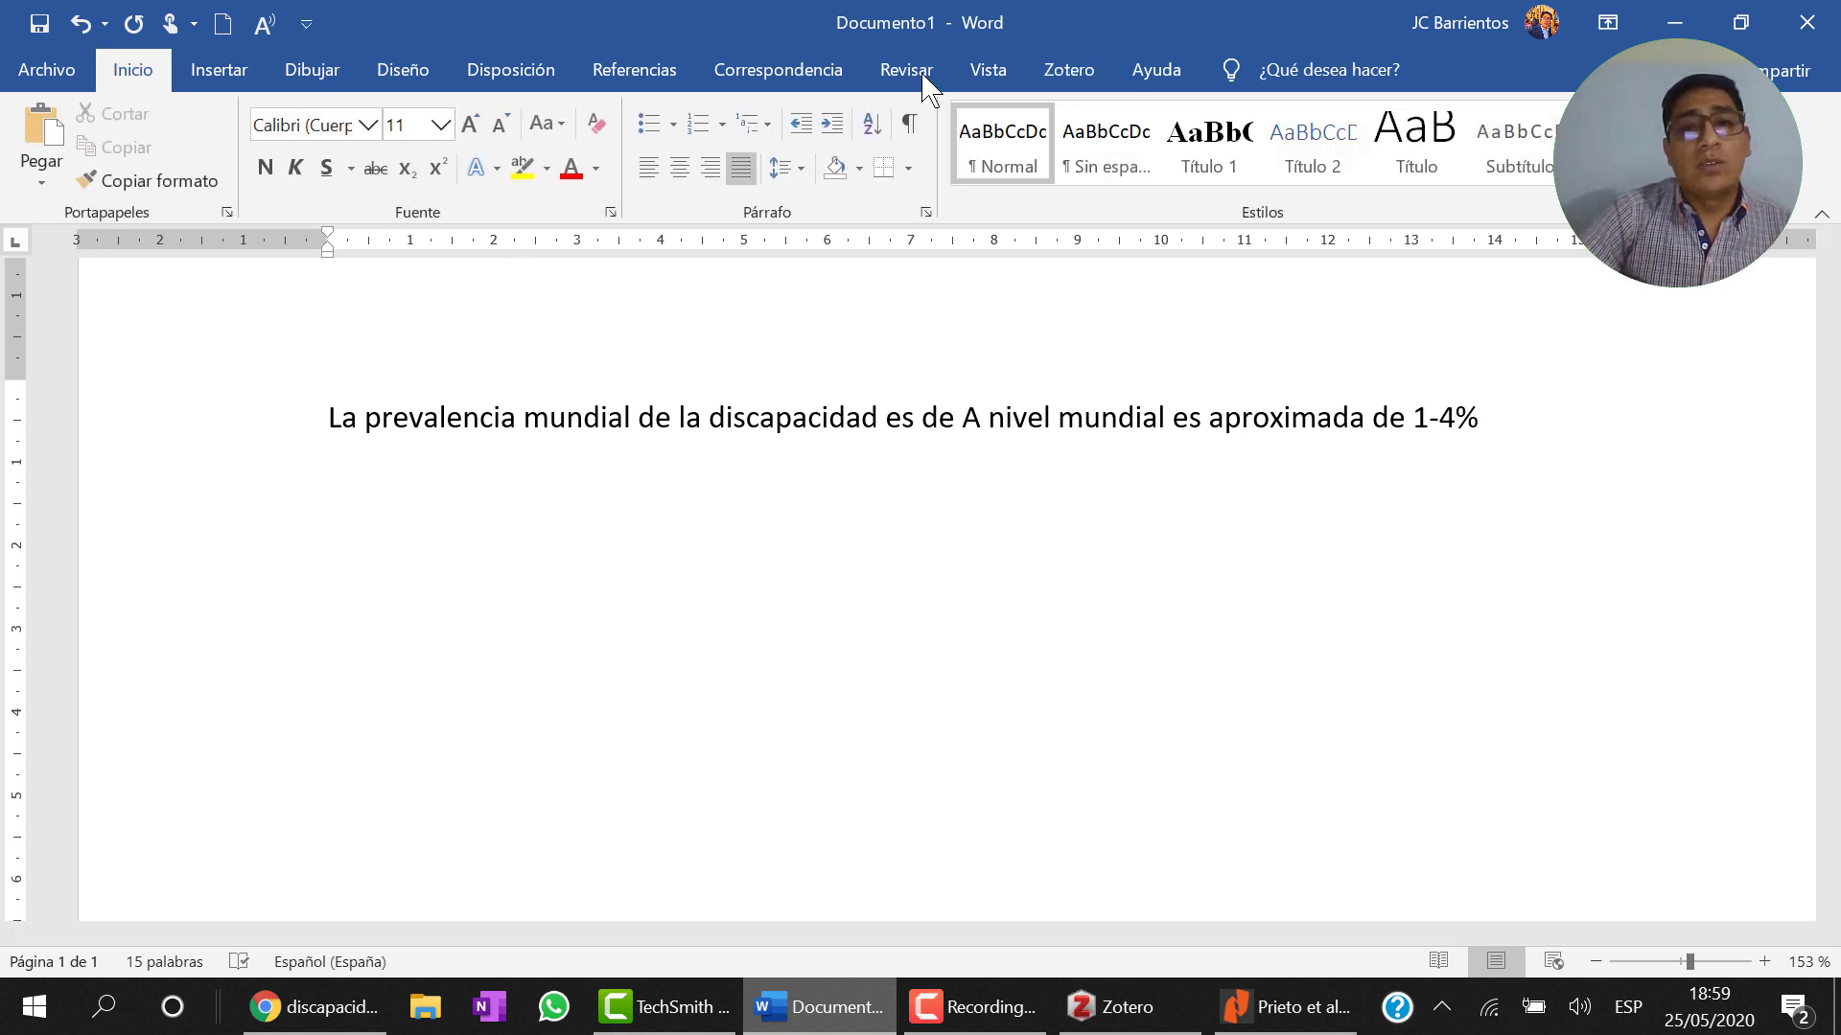
pyautogui.click(1072, 73)
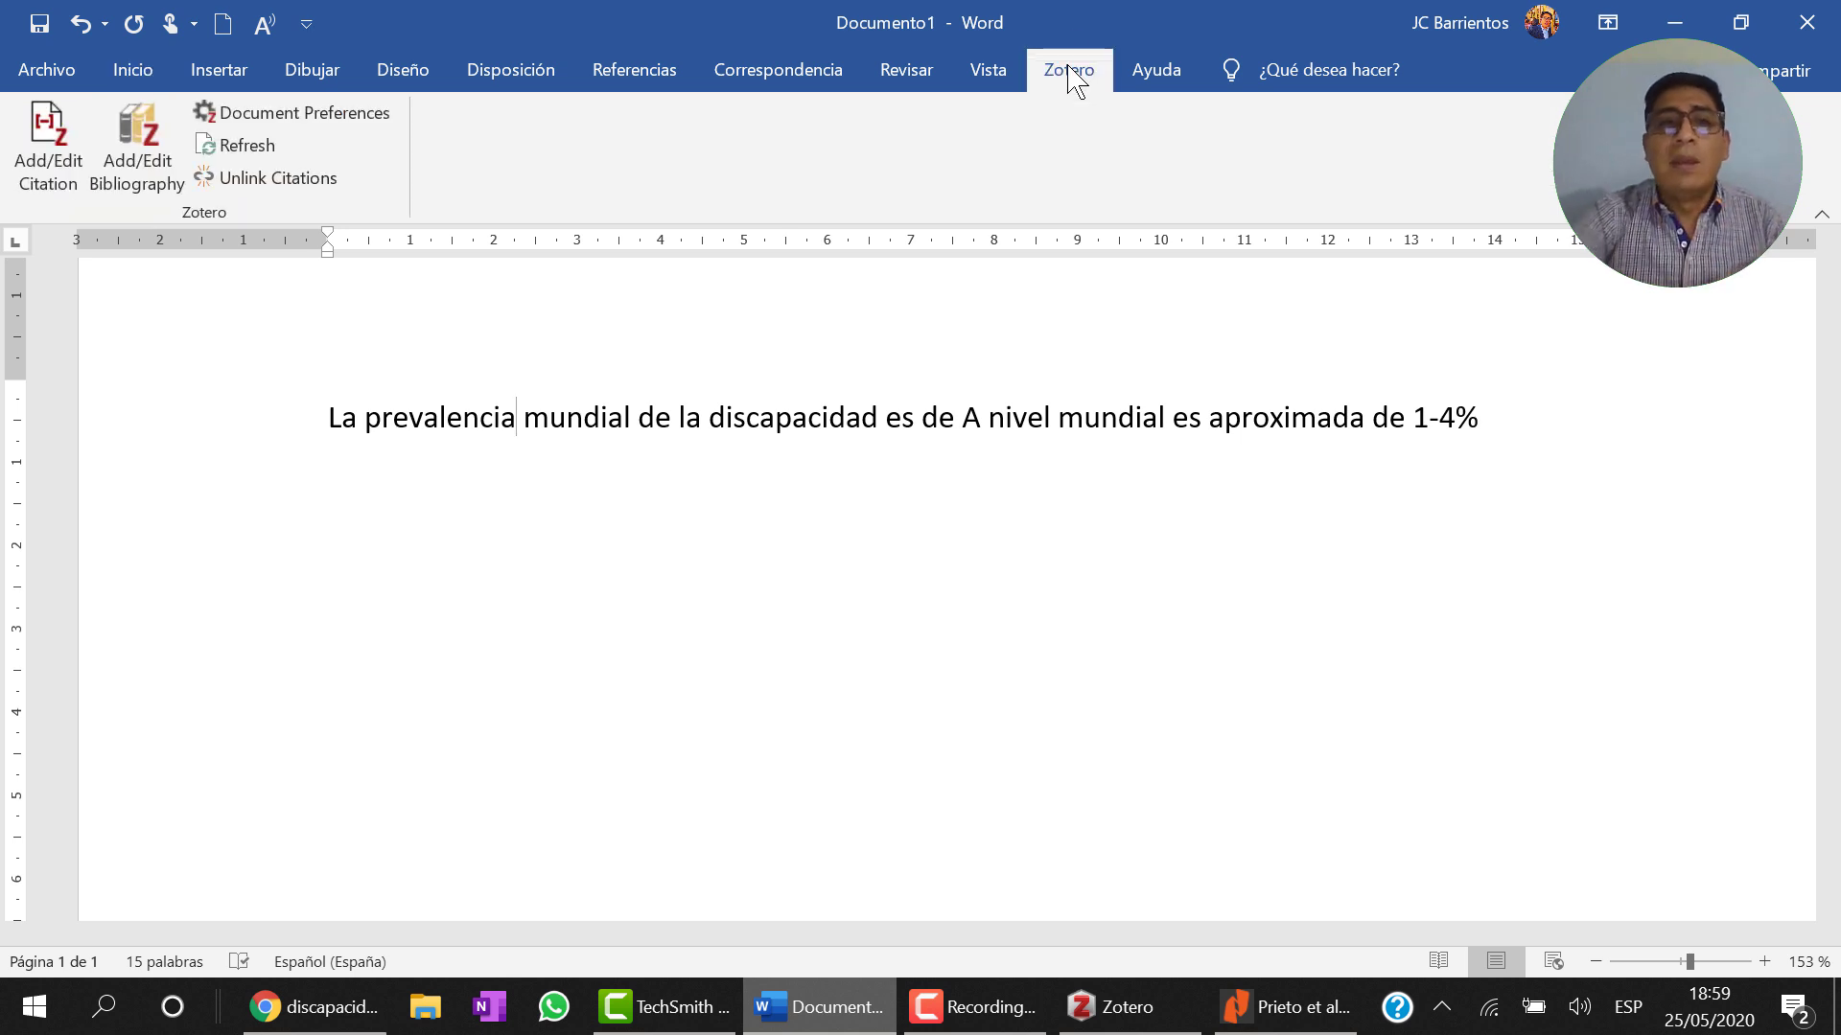
pyautogui.click(48, 134)
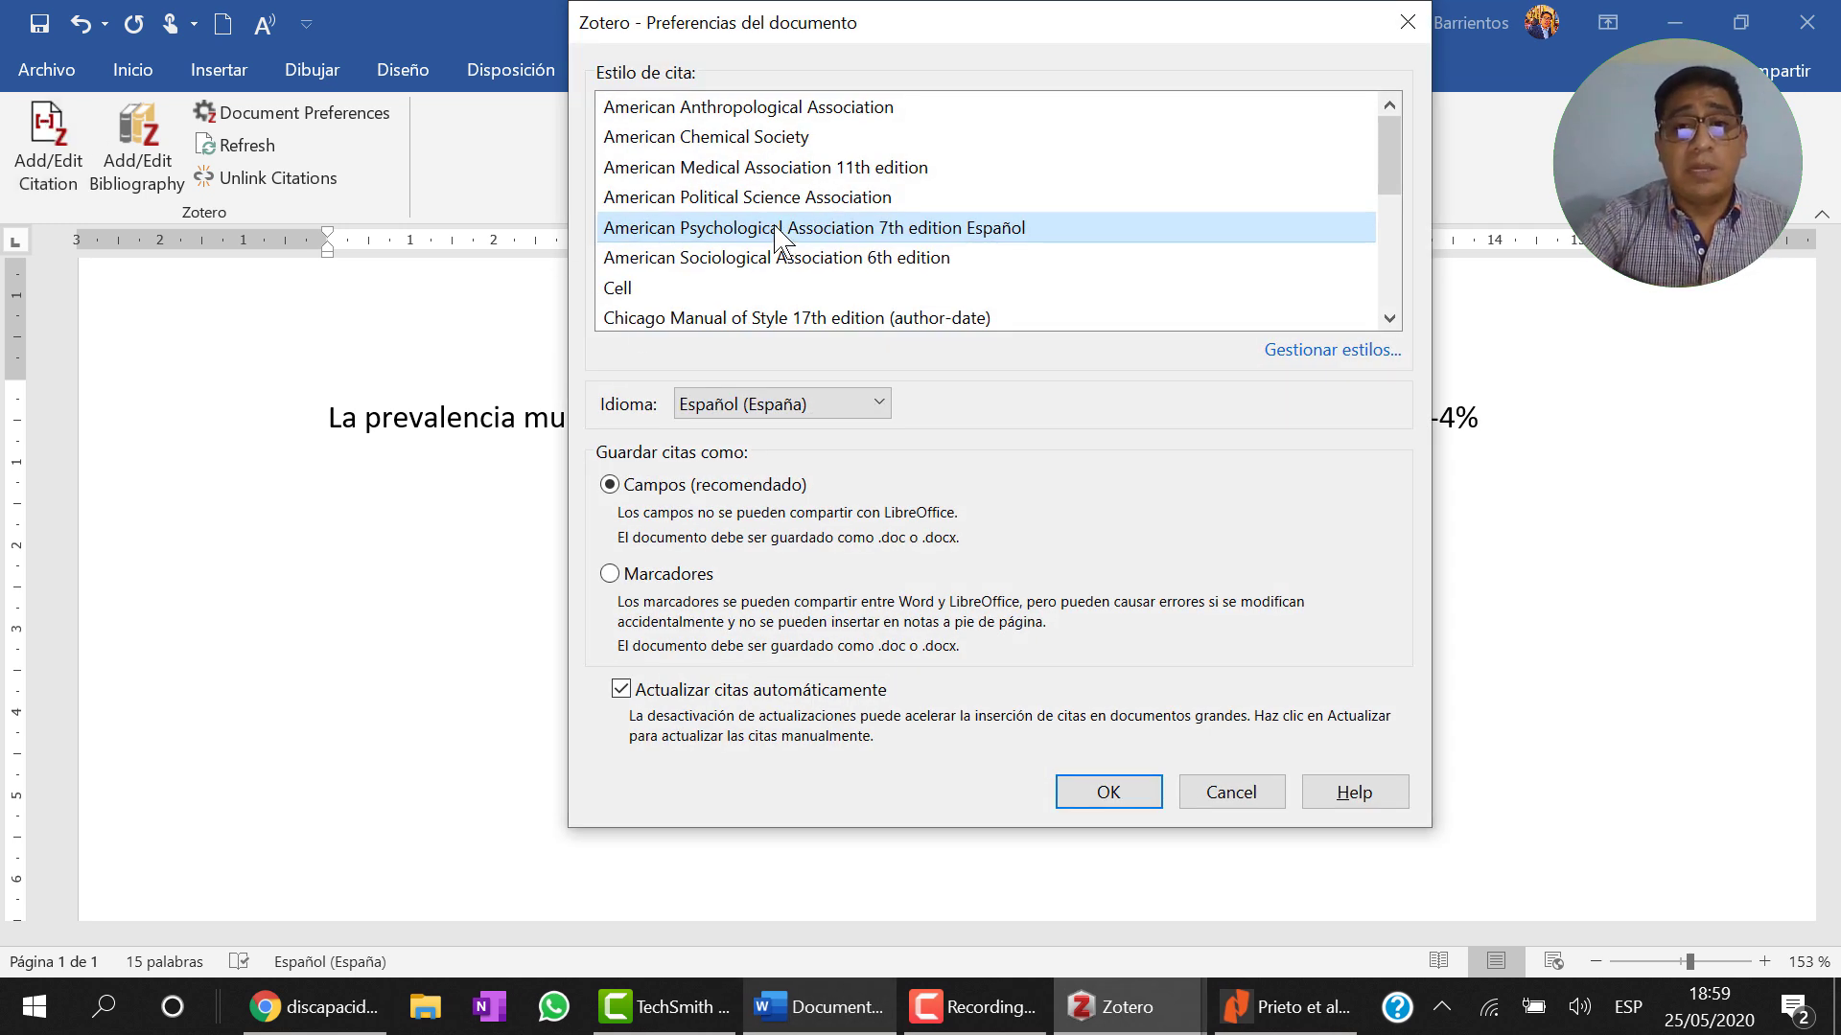
pyautogui.click(1135, 797)
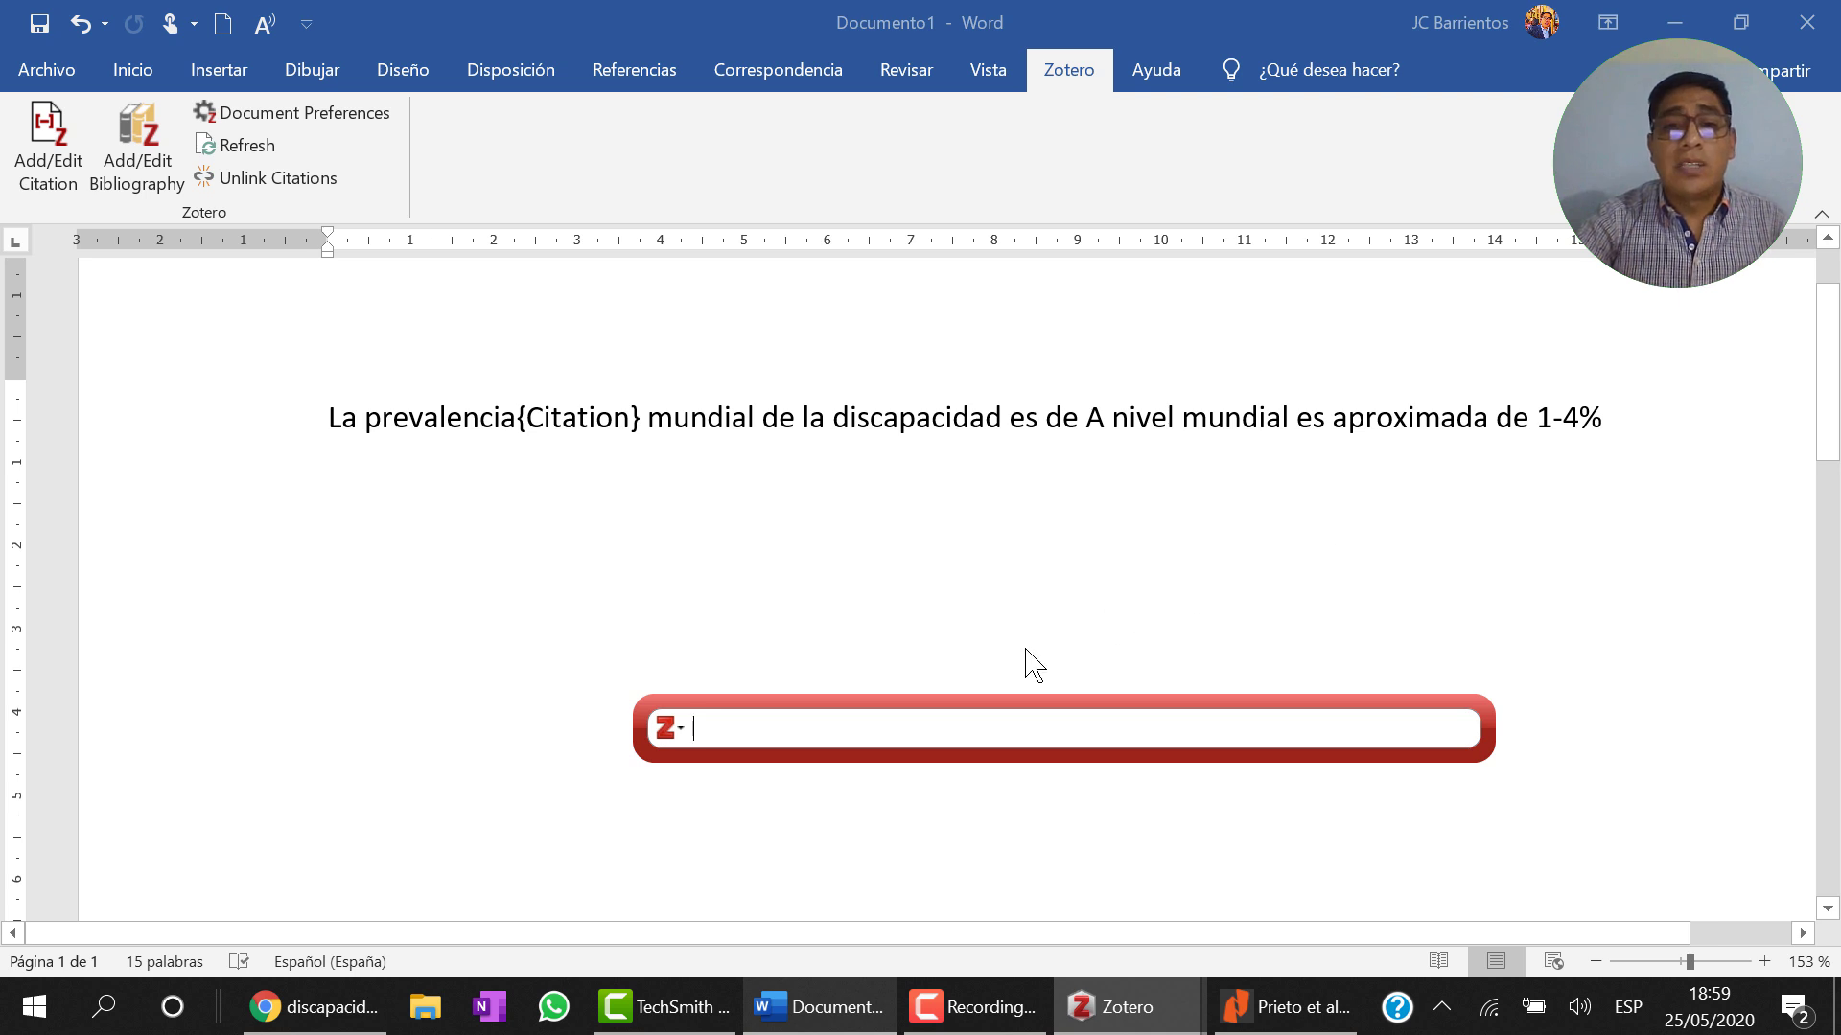
# Step: Find the 2018 Psicosis article by its first author's surname and insert its citation after "prevalencia"
pyautogui.write('pri')
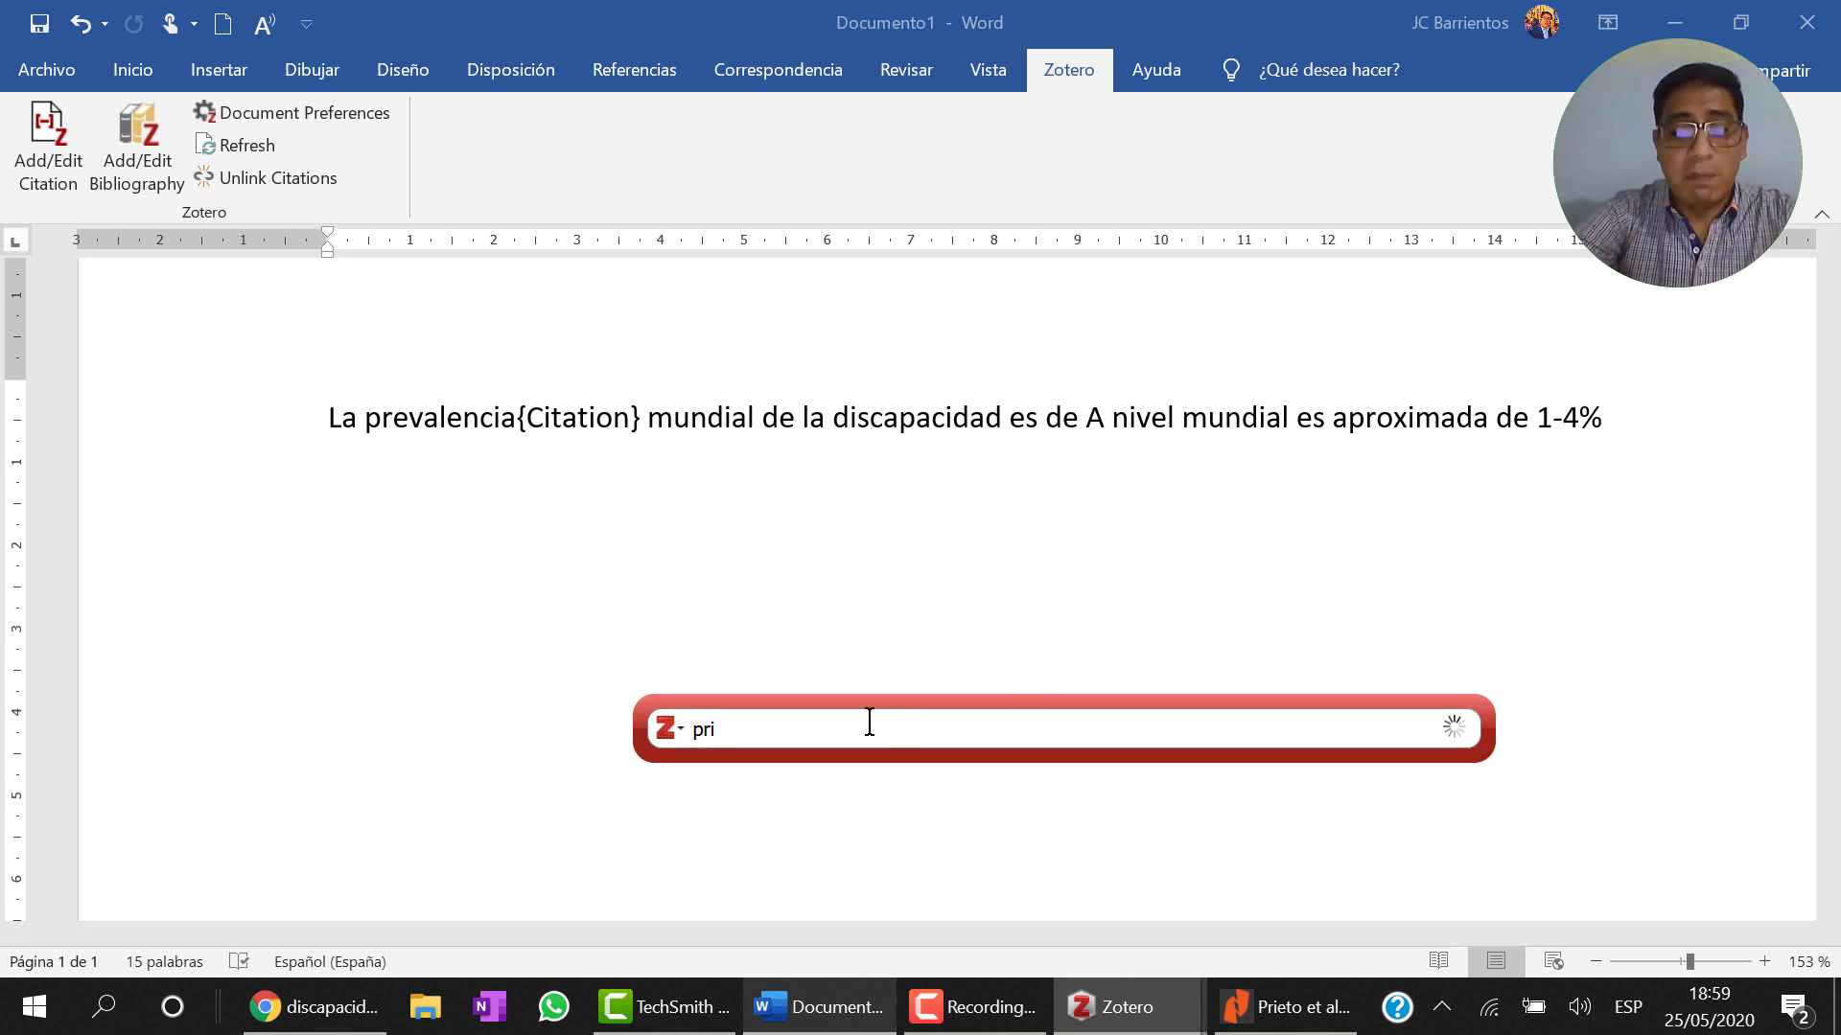
pyautogui.write('et')
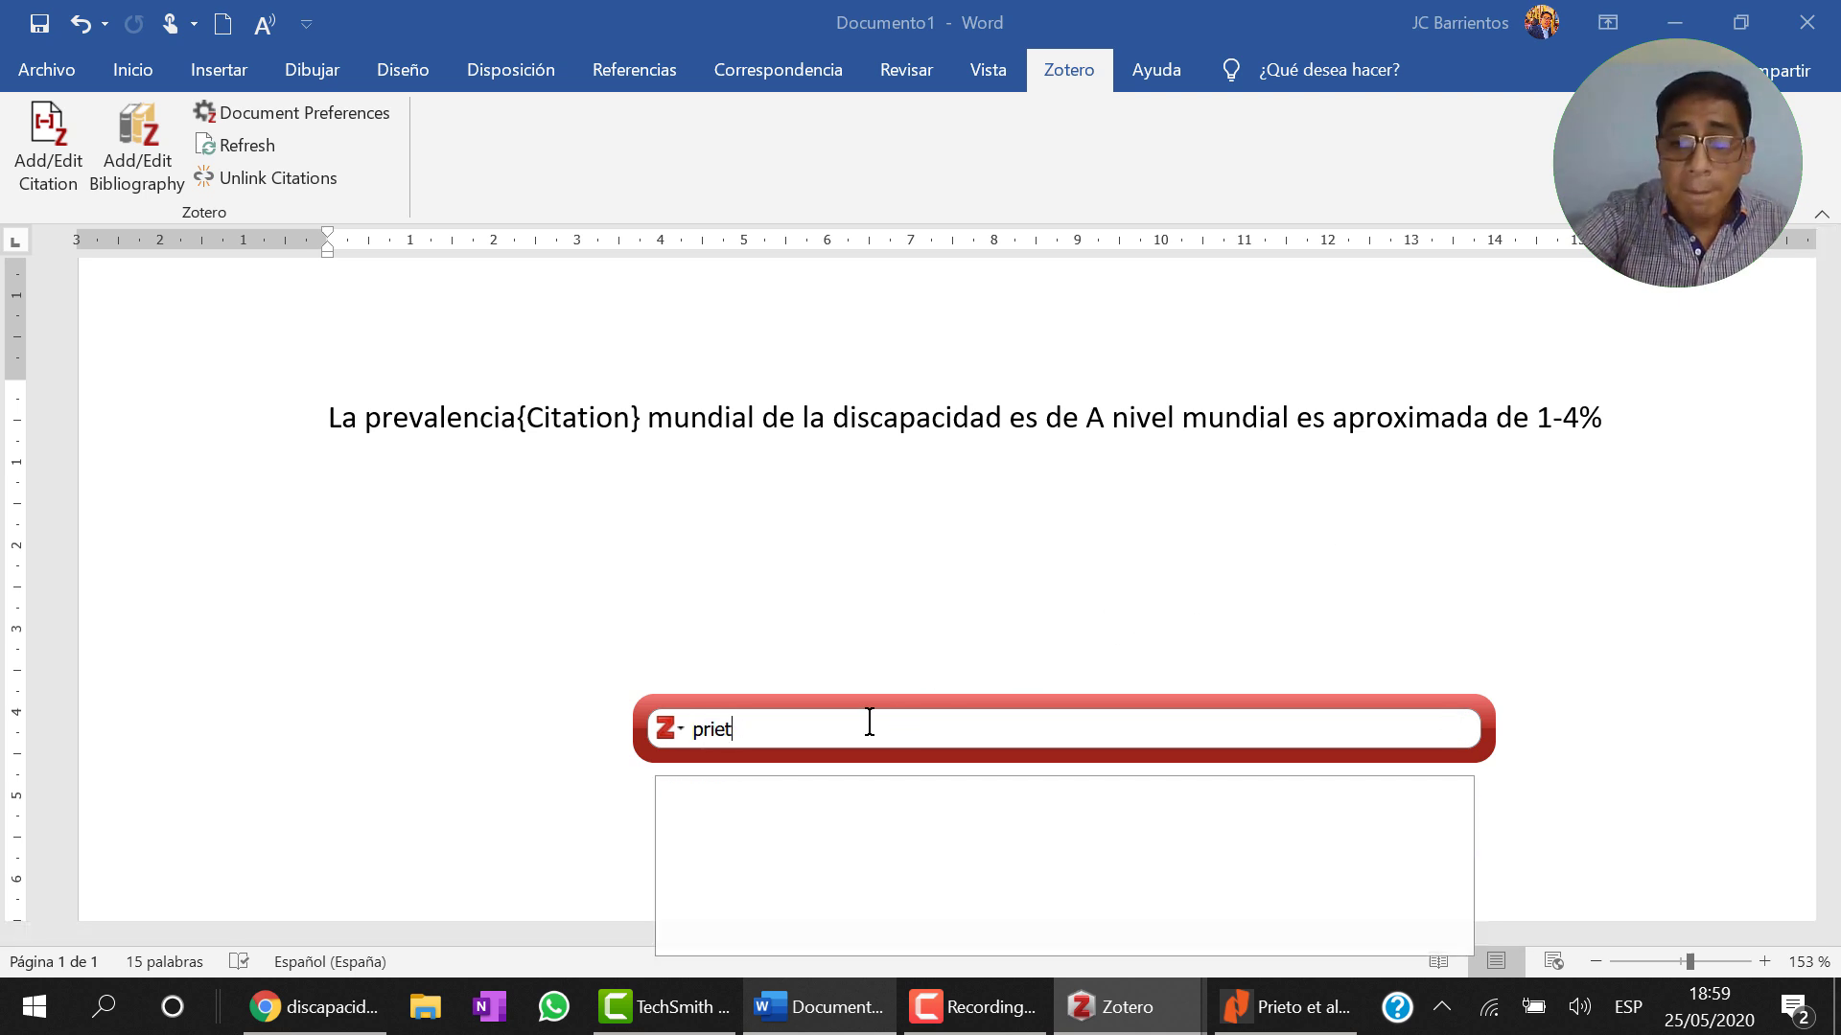
pyautogui.write('pc')
pyautogui.press('BackSpace')
pyautogui.write('o')
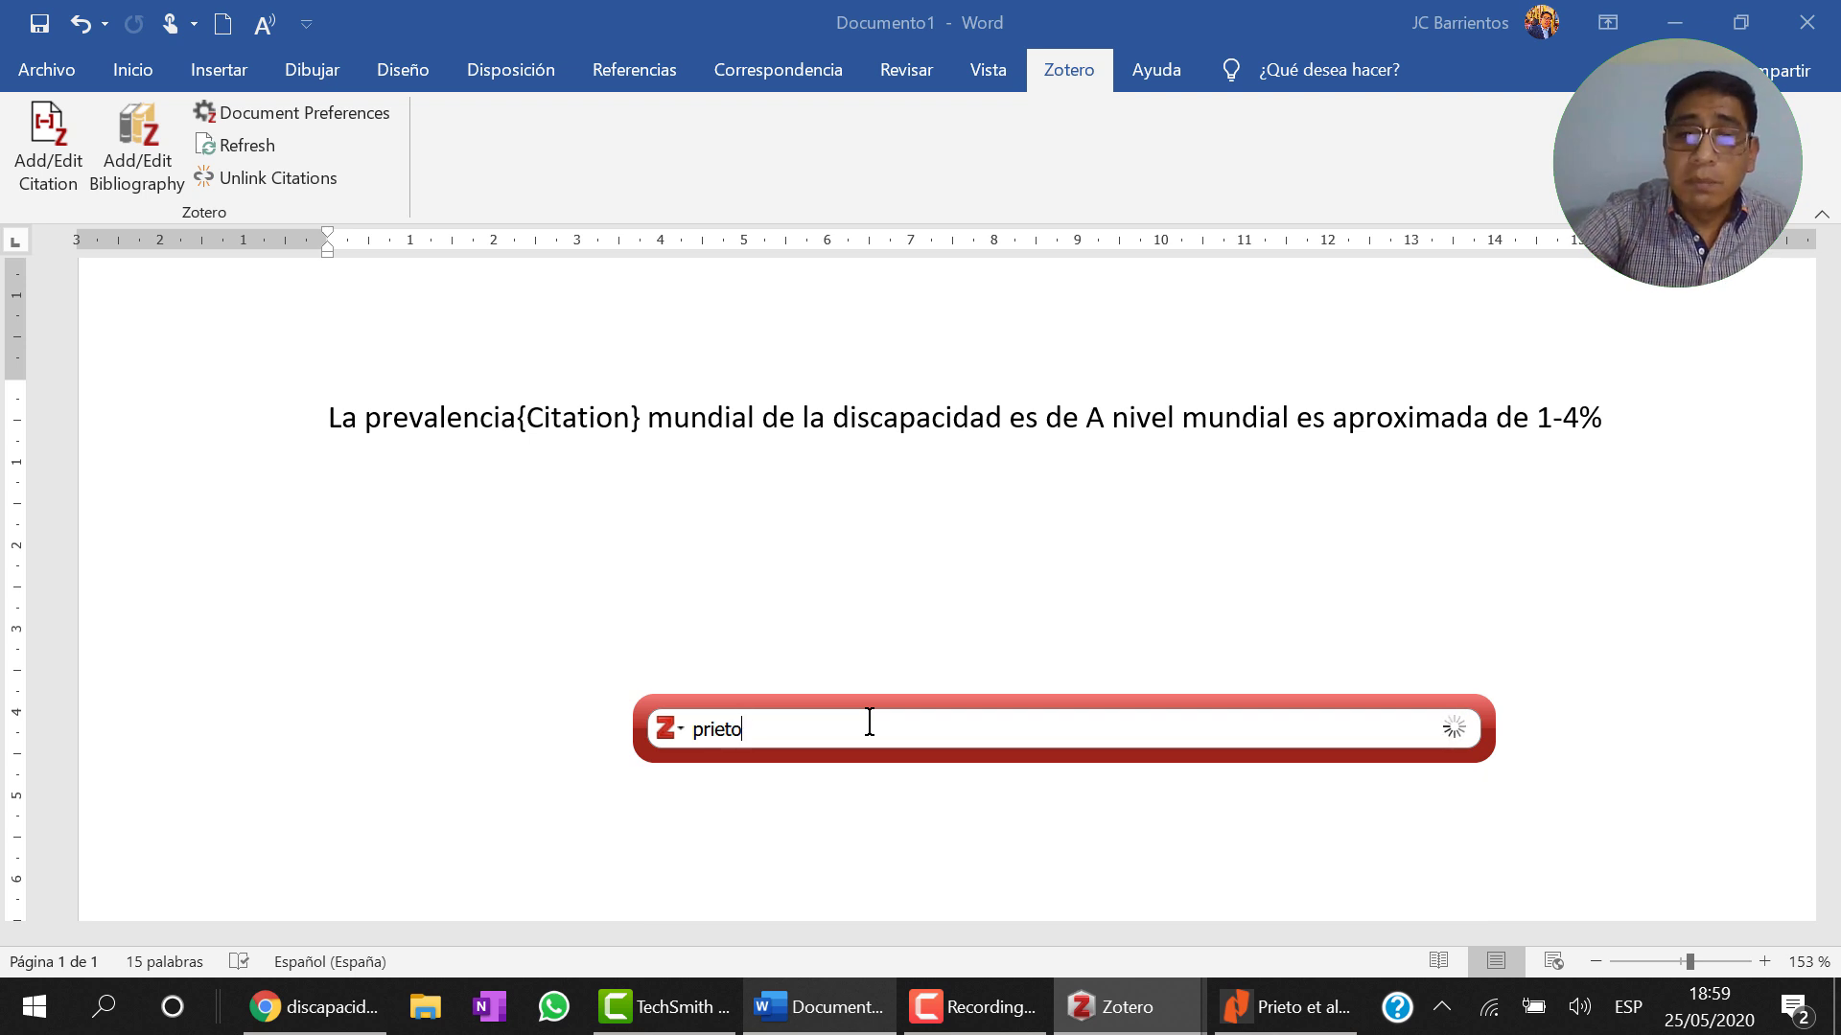
pyautogui.click(819, 836)
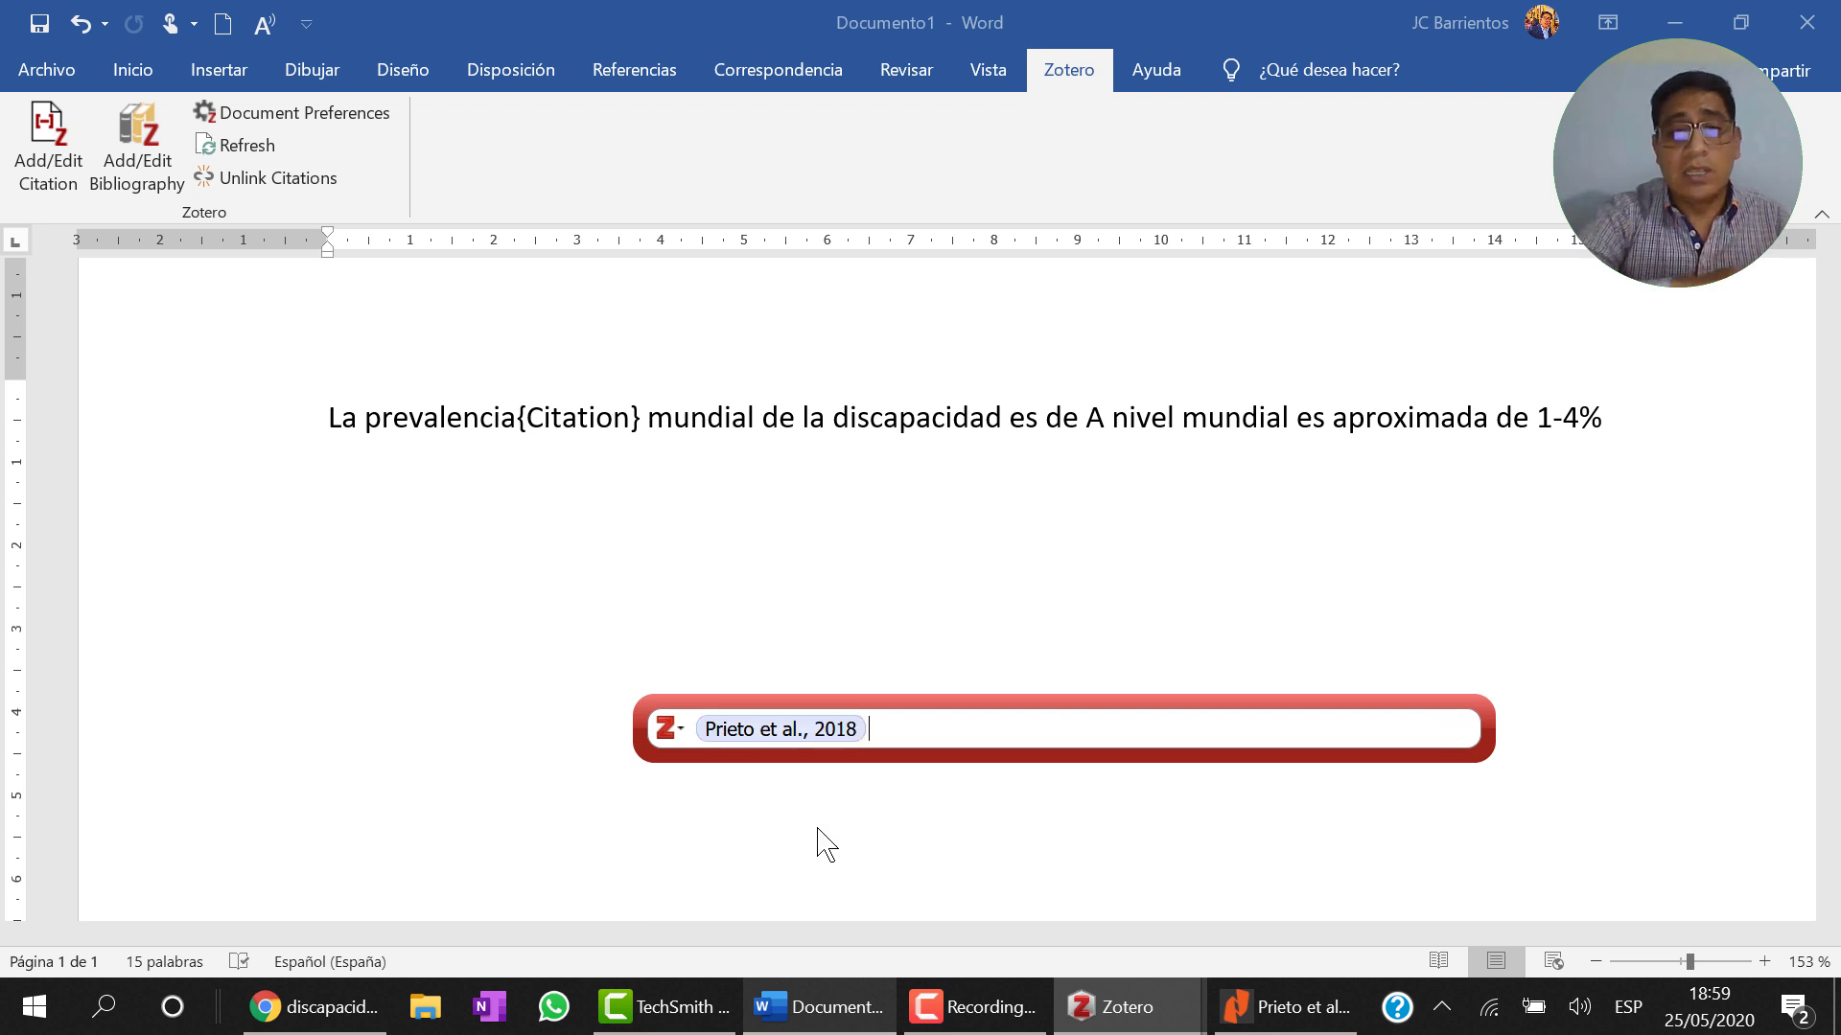
pyautogui.press('Return')
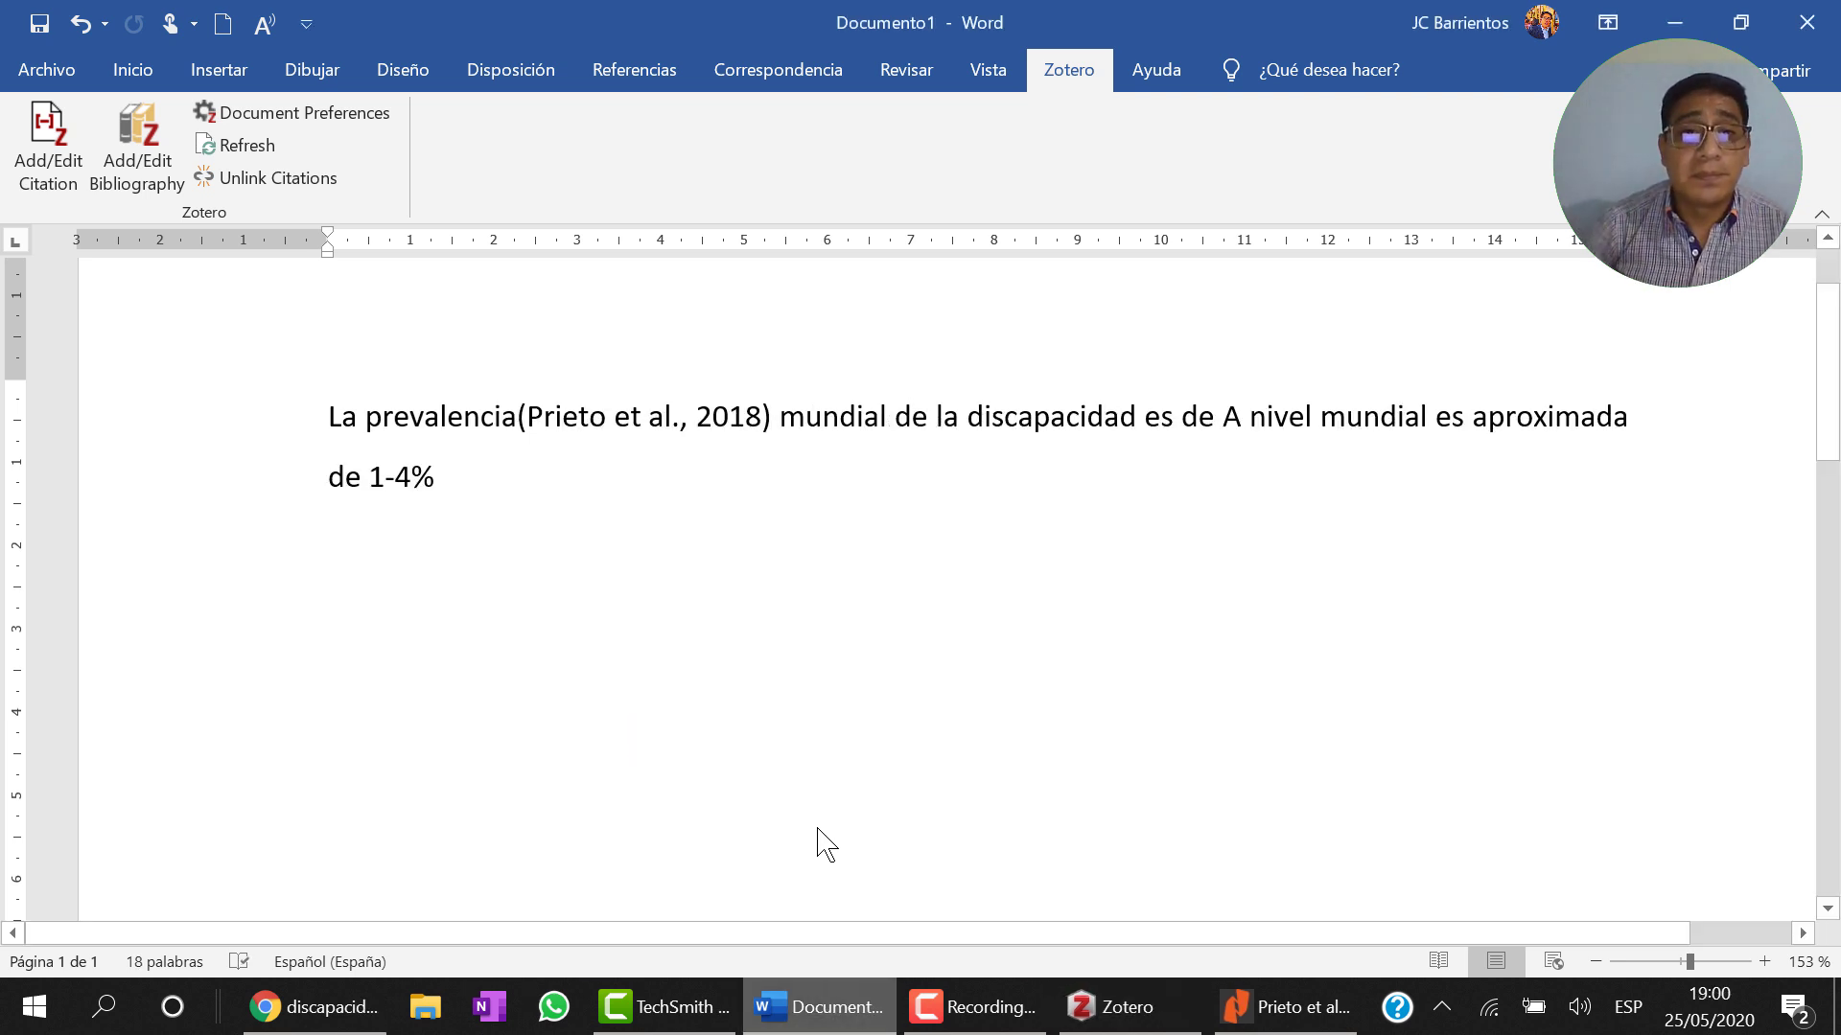
# Step: Remove the citation after "prevalencia" and insert the 2018 Psicosis article's Zotero citation at the end of the sentence, after "1-4%"
pyautogui.click(521, 421)
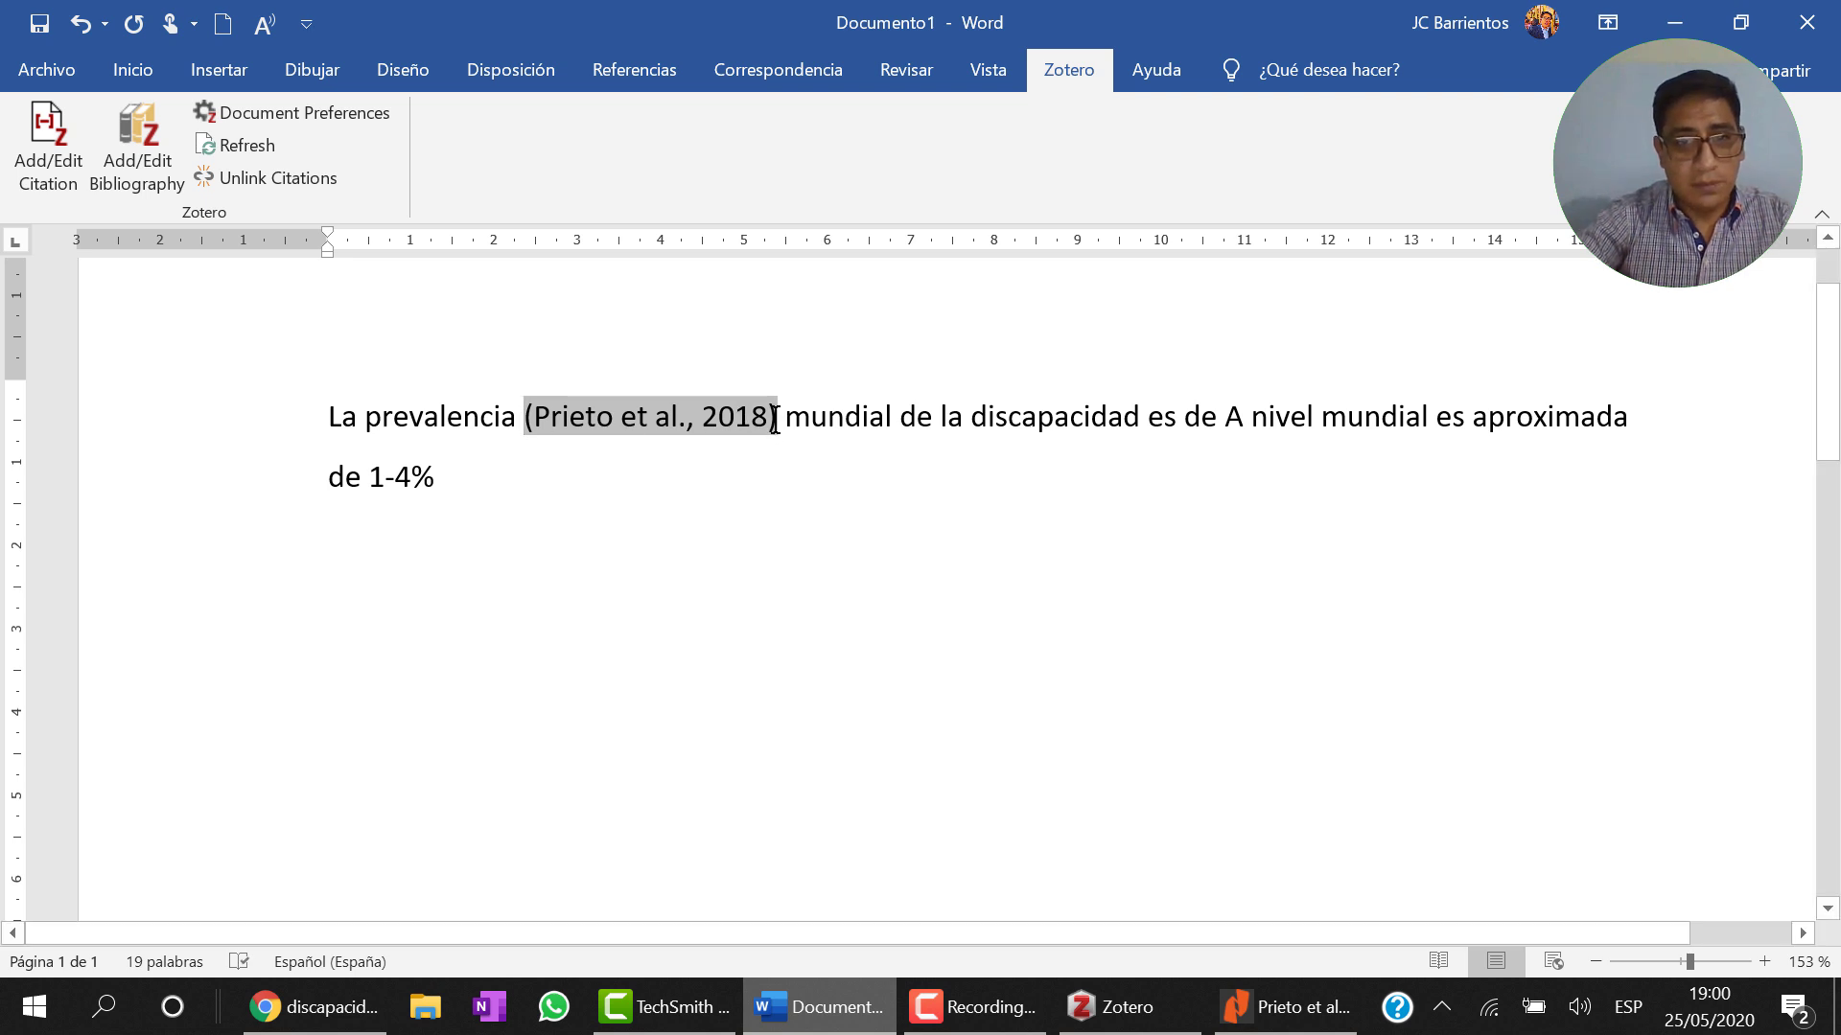
pyautogui.moveTo(774, 419); pyautogui.dragTo(518, 413)
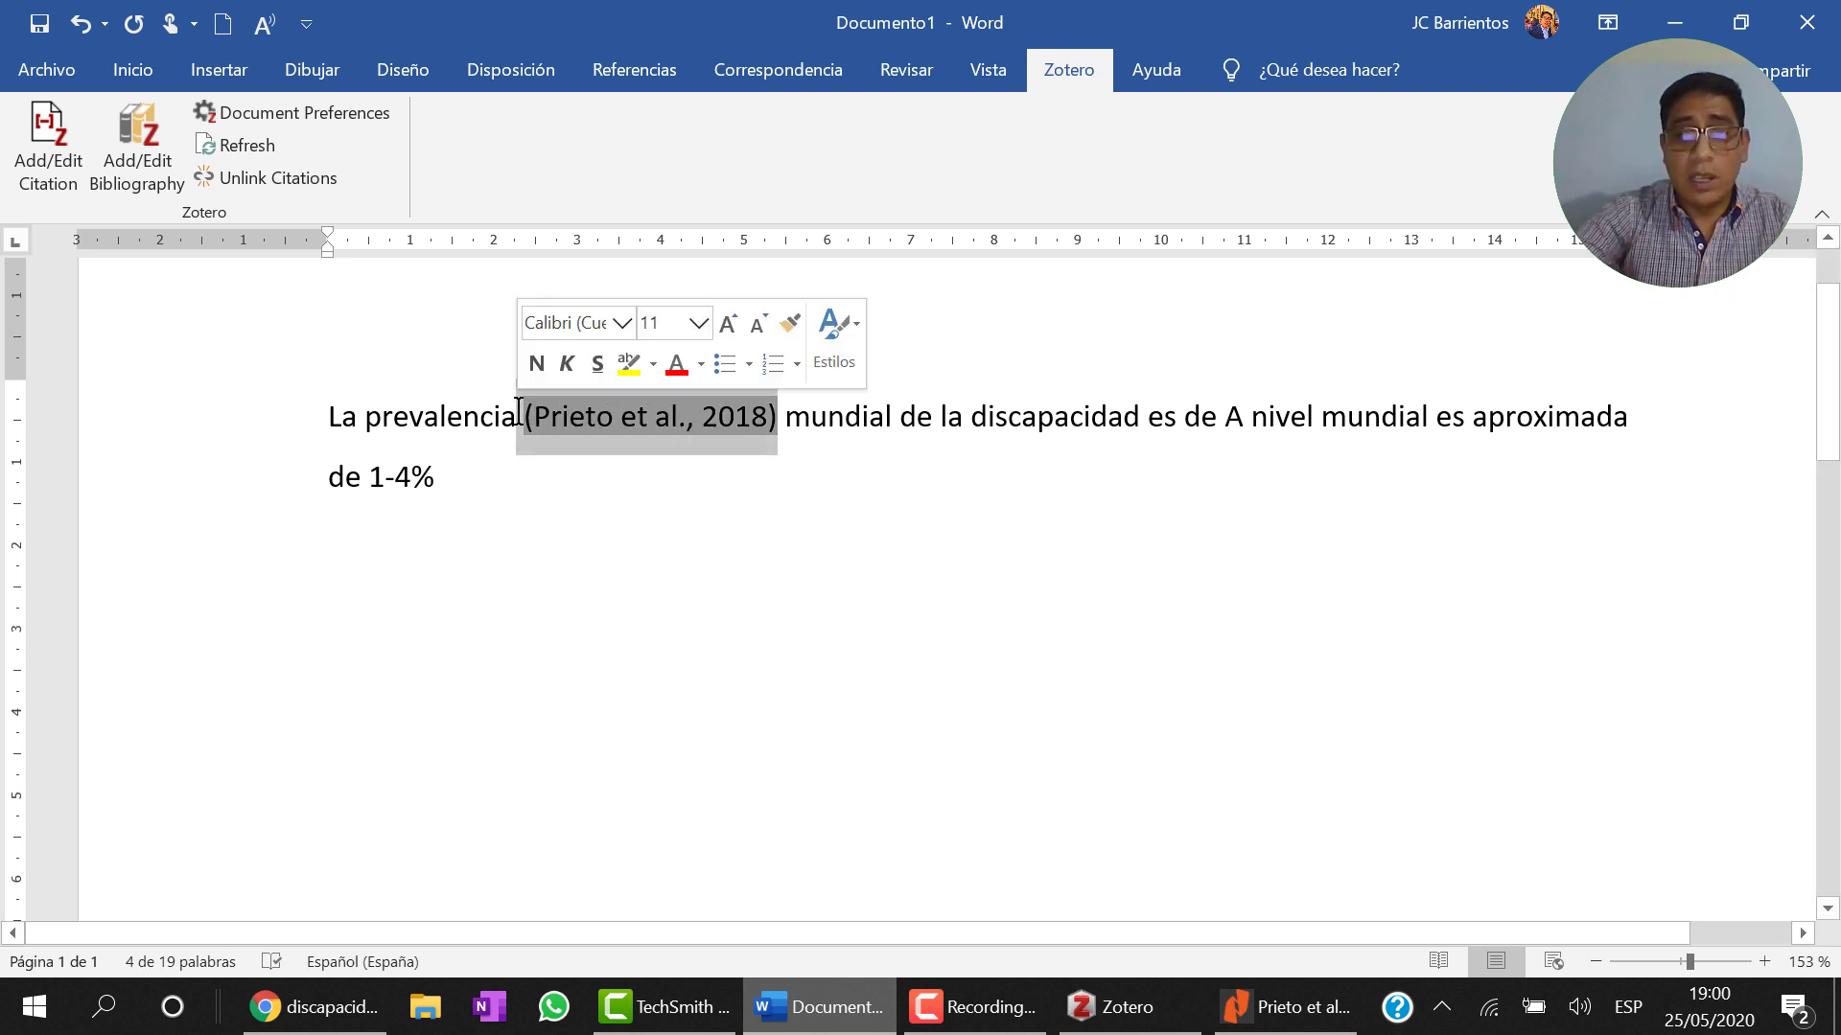
pyautogui.press('Delete')
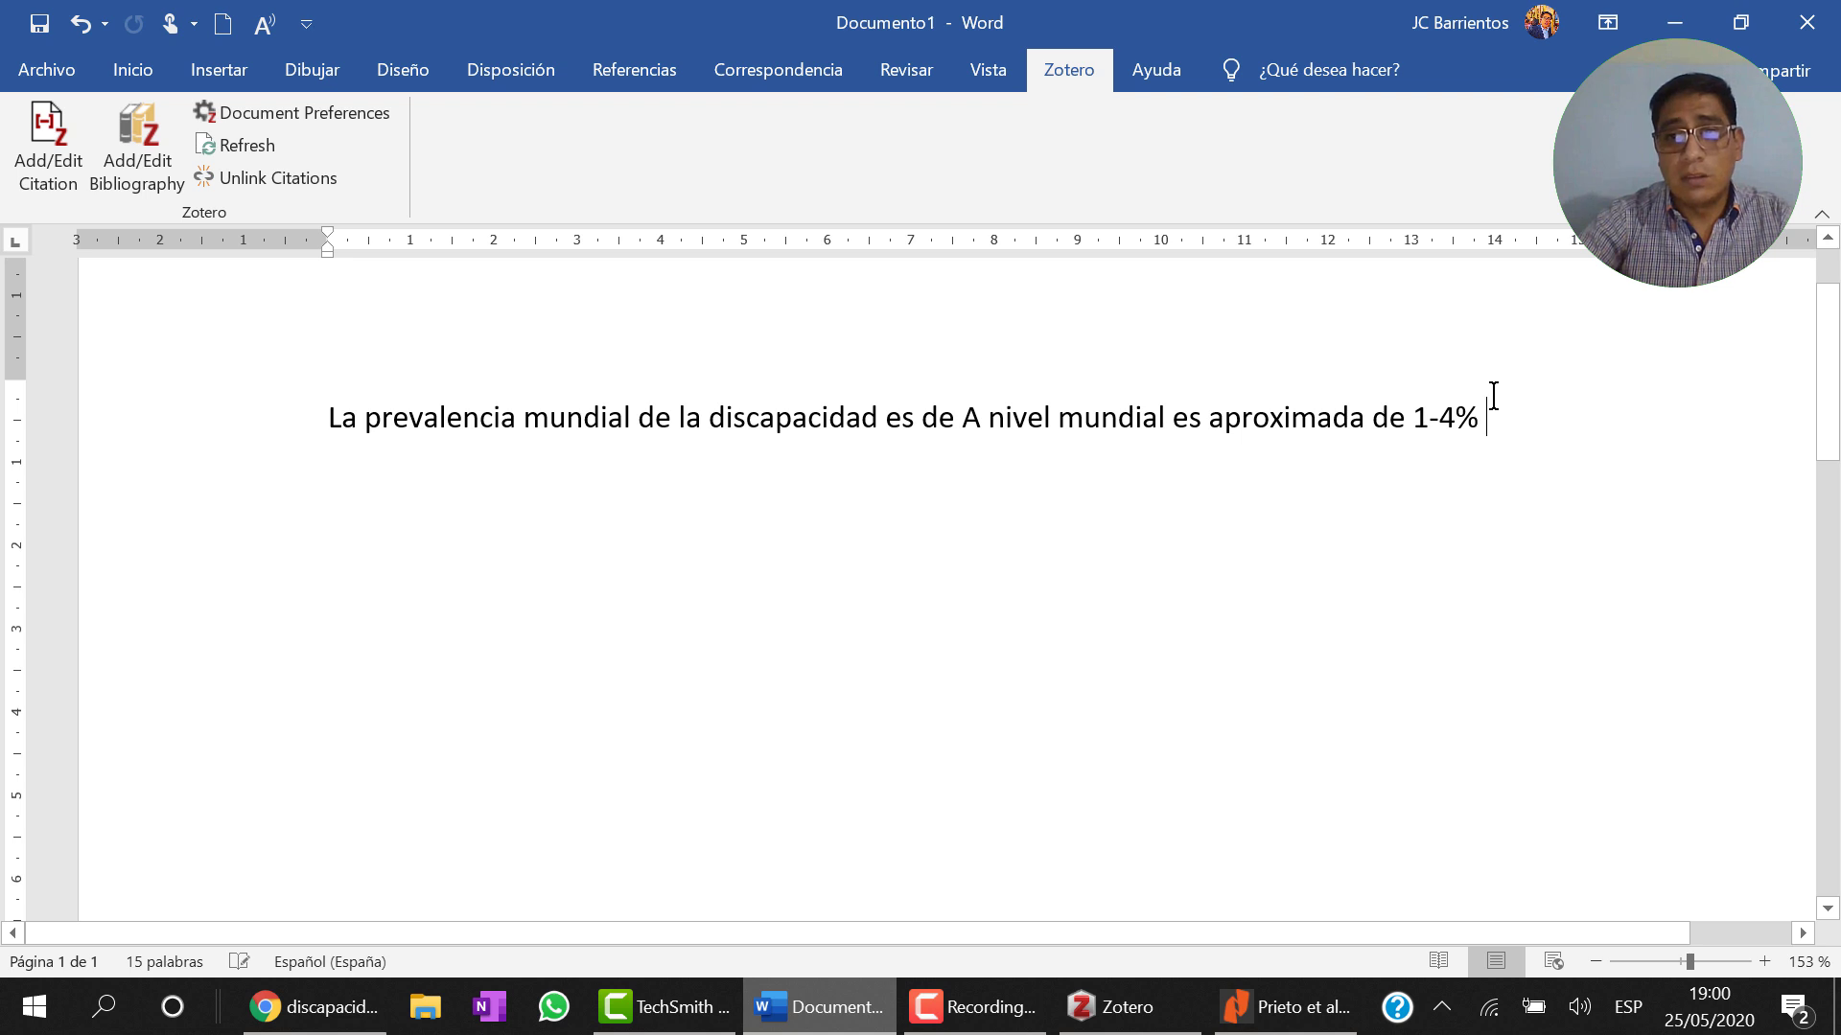
pyautogui.click(46, 151)
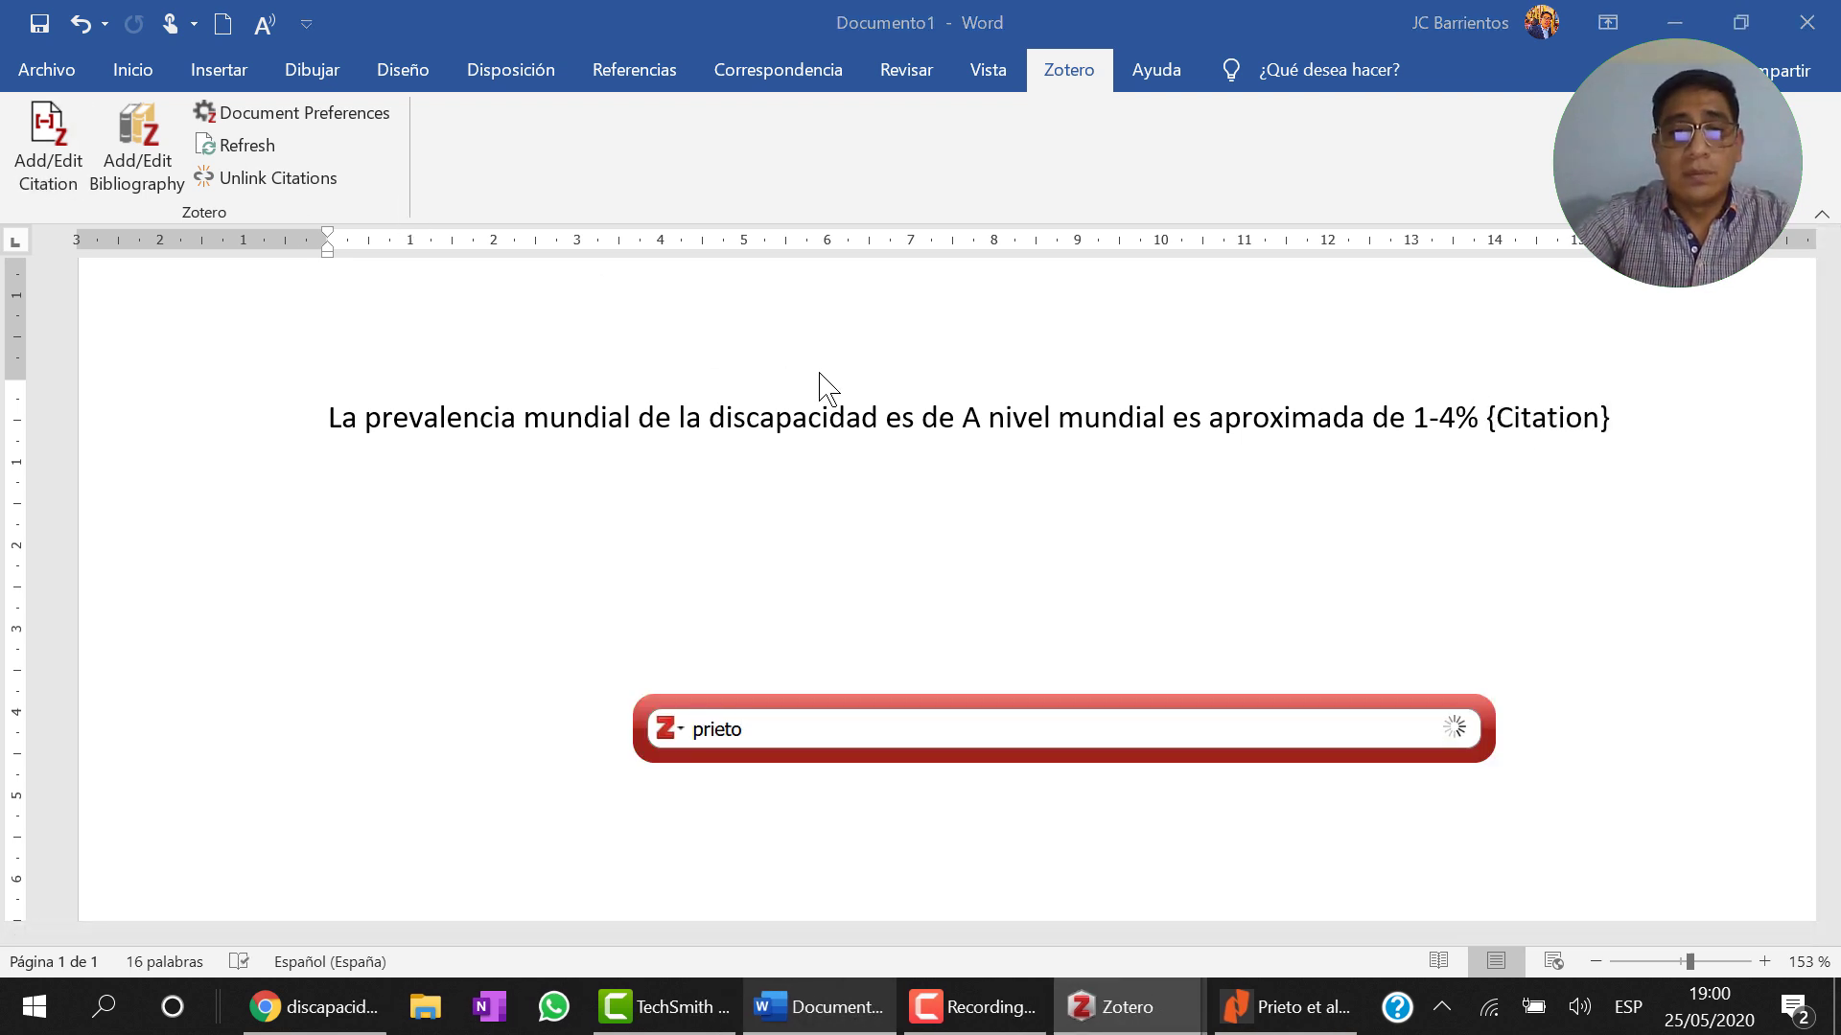
pyautogui.click(891, 836)
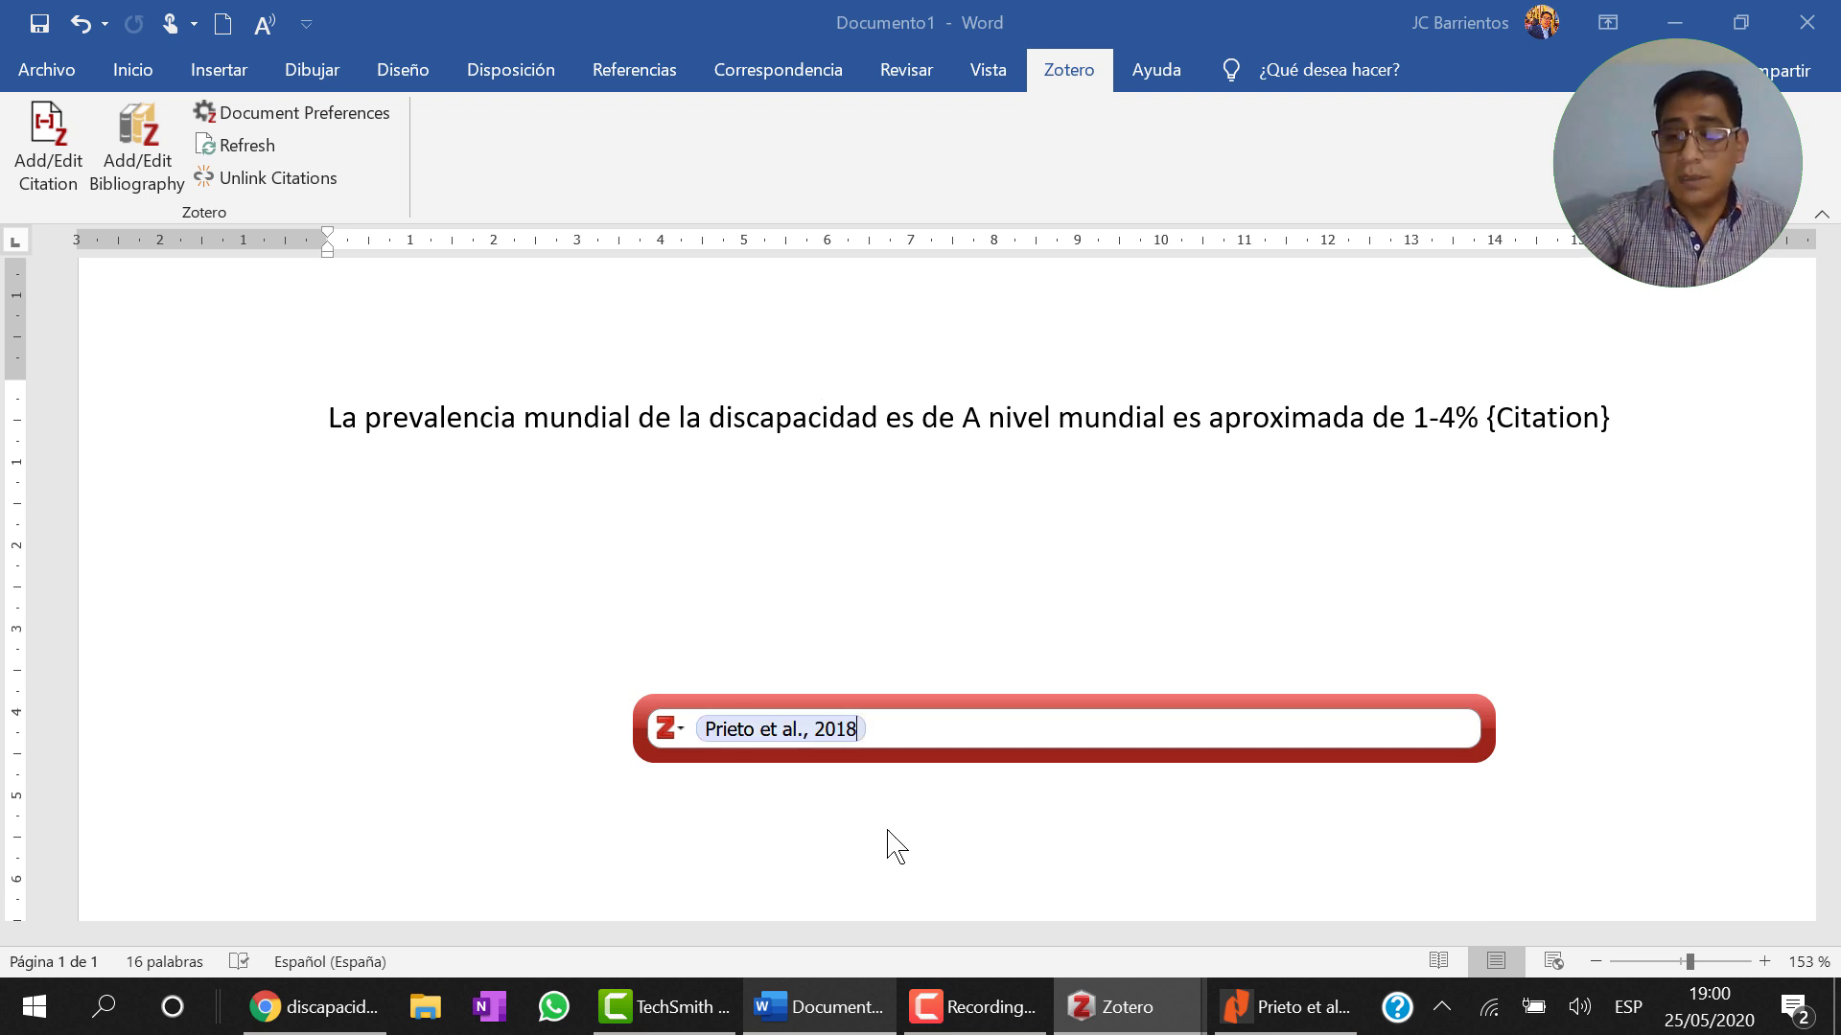
pyautogui.press('Return')
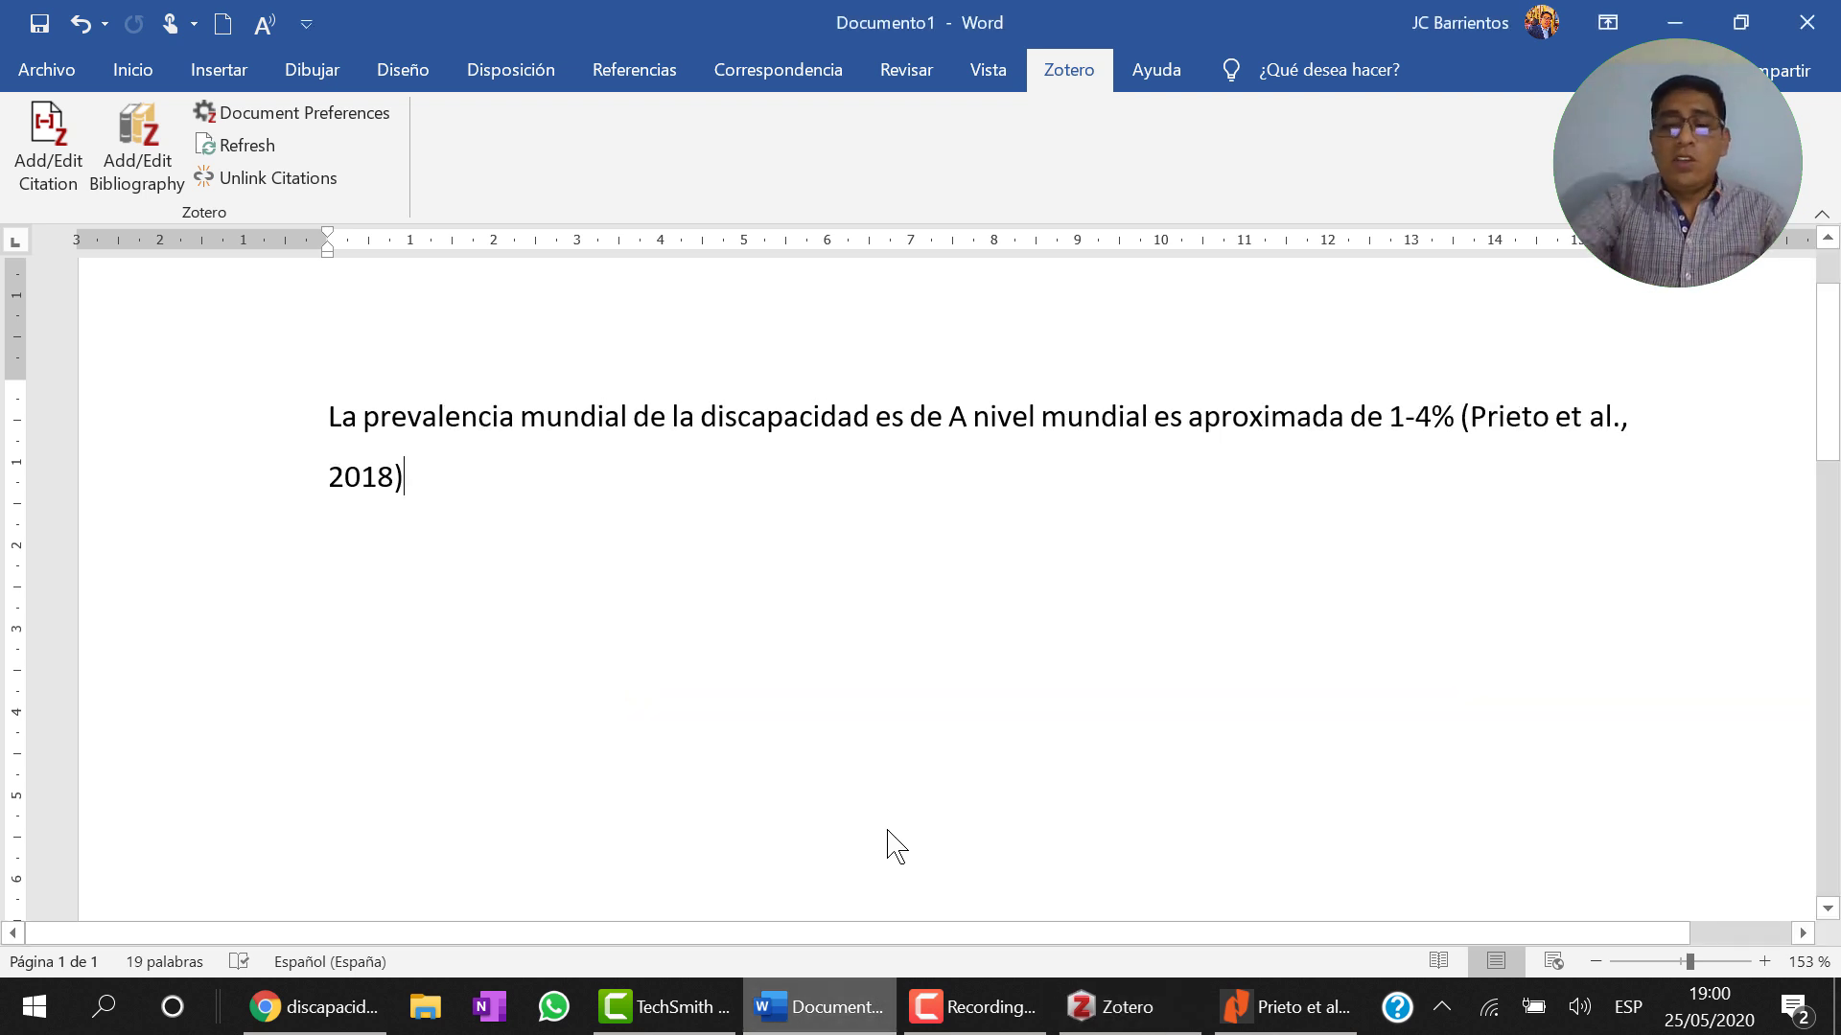
# Step: Add the filler text "skjdhkqjwhd lkdlkasx lkqwndlksaxlkn lkwqndslkawd" and cite the 1993 book "Trastornos de ansiedad en la infancia" after it
pyautogui.write('skjdhkqjwhd lkdlkasx lkqw')
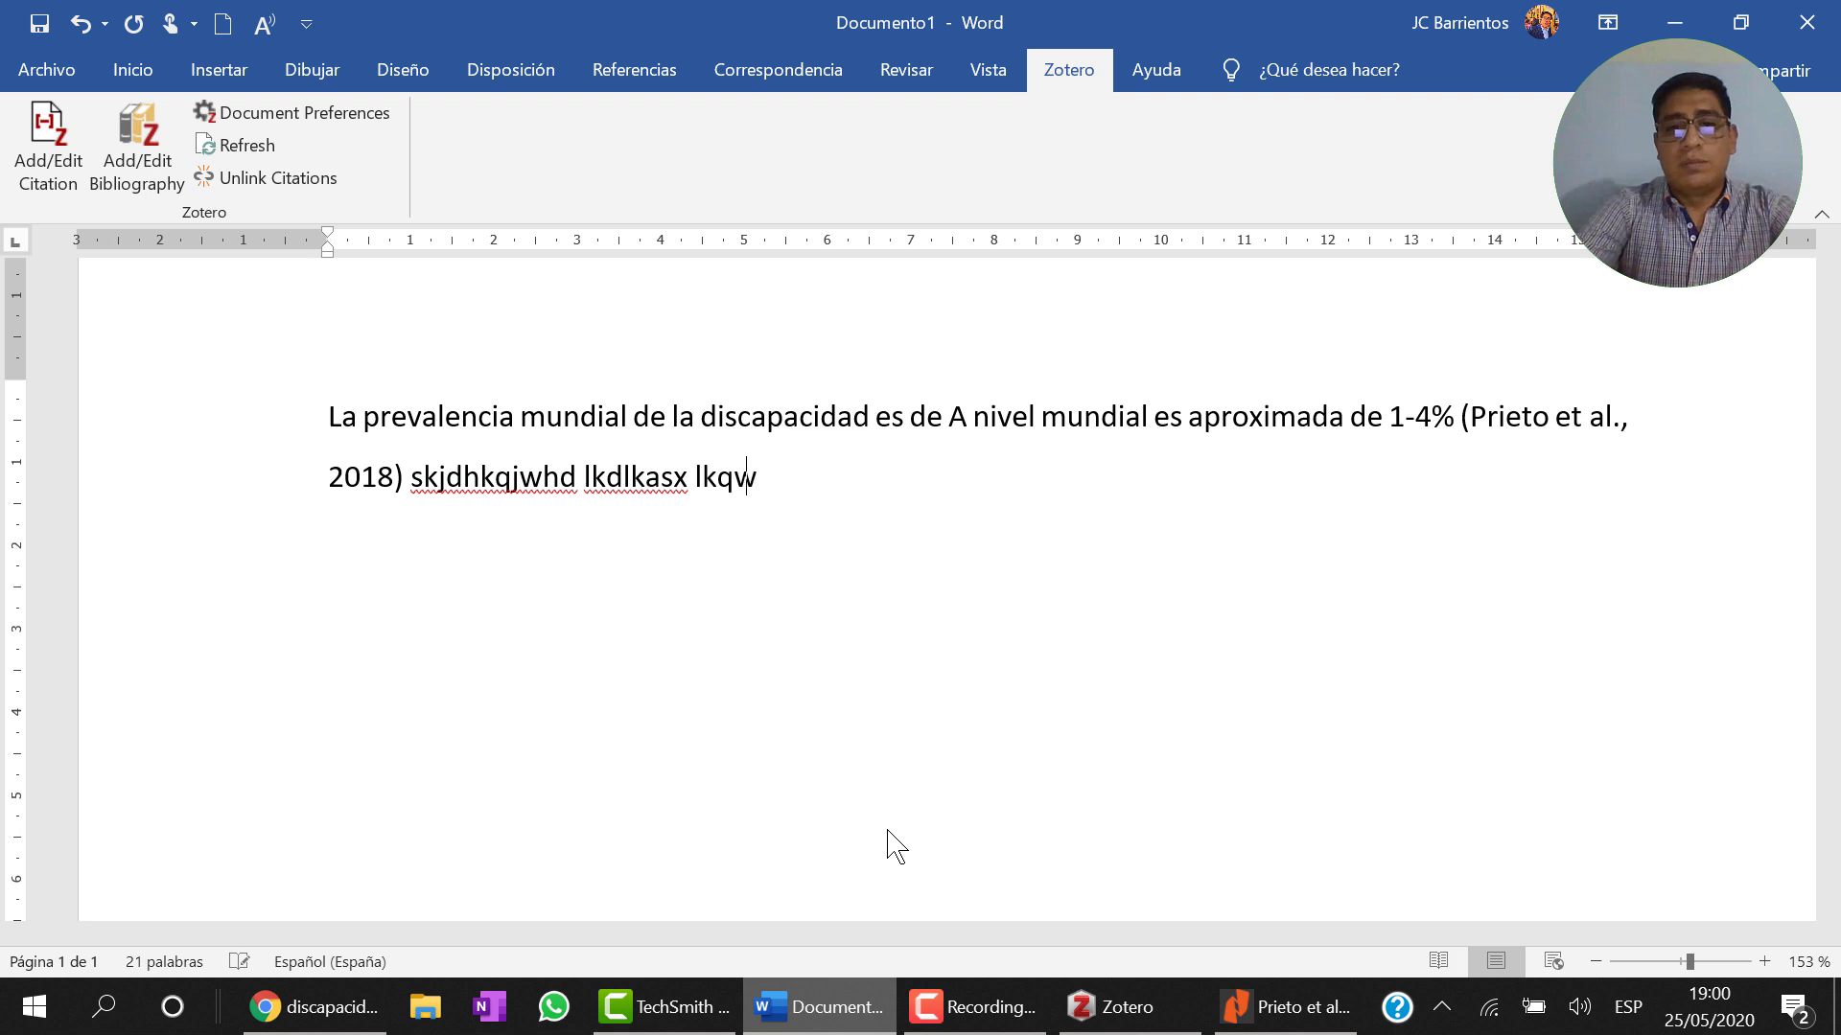
pyautogui.write('ndlksaxlkn lkwqndslkawd')
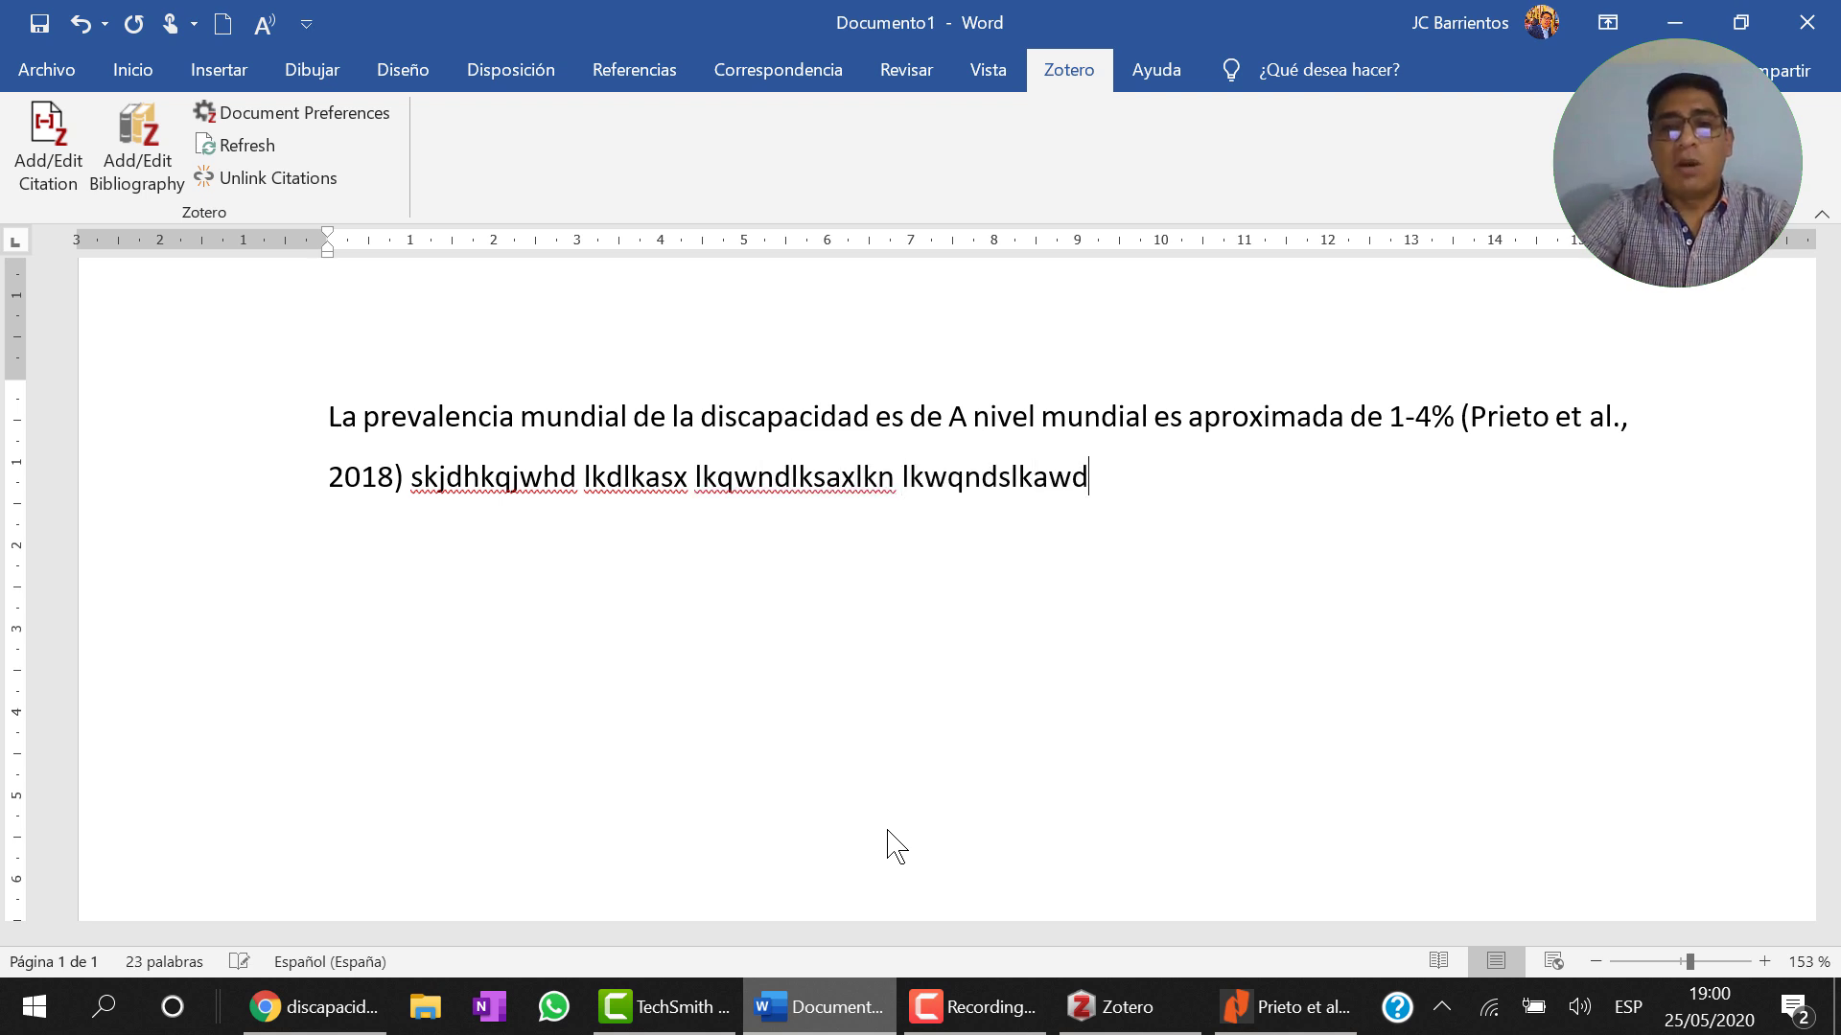
pyautogui.click(34, 115)
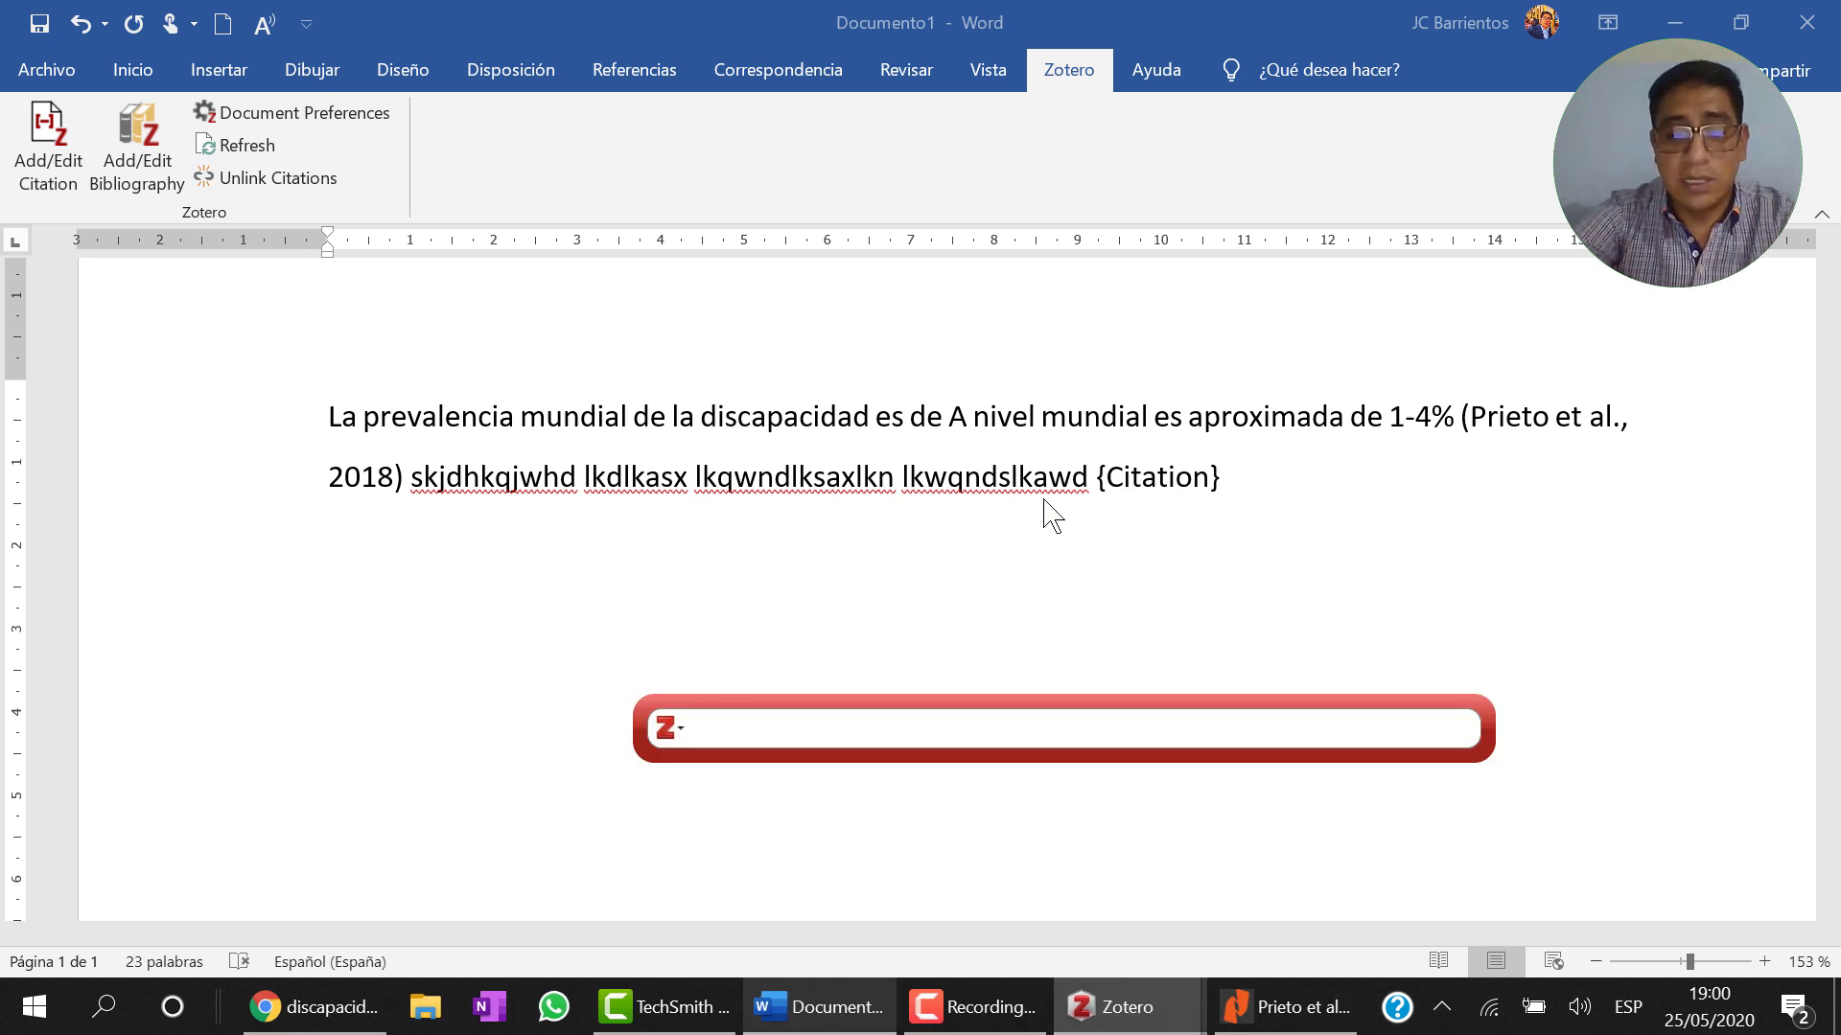
pyautogui.write('echebu')
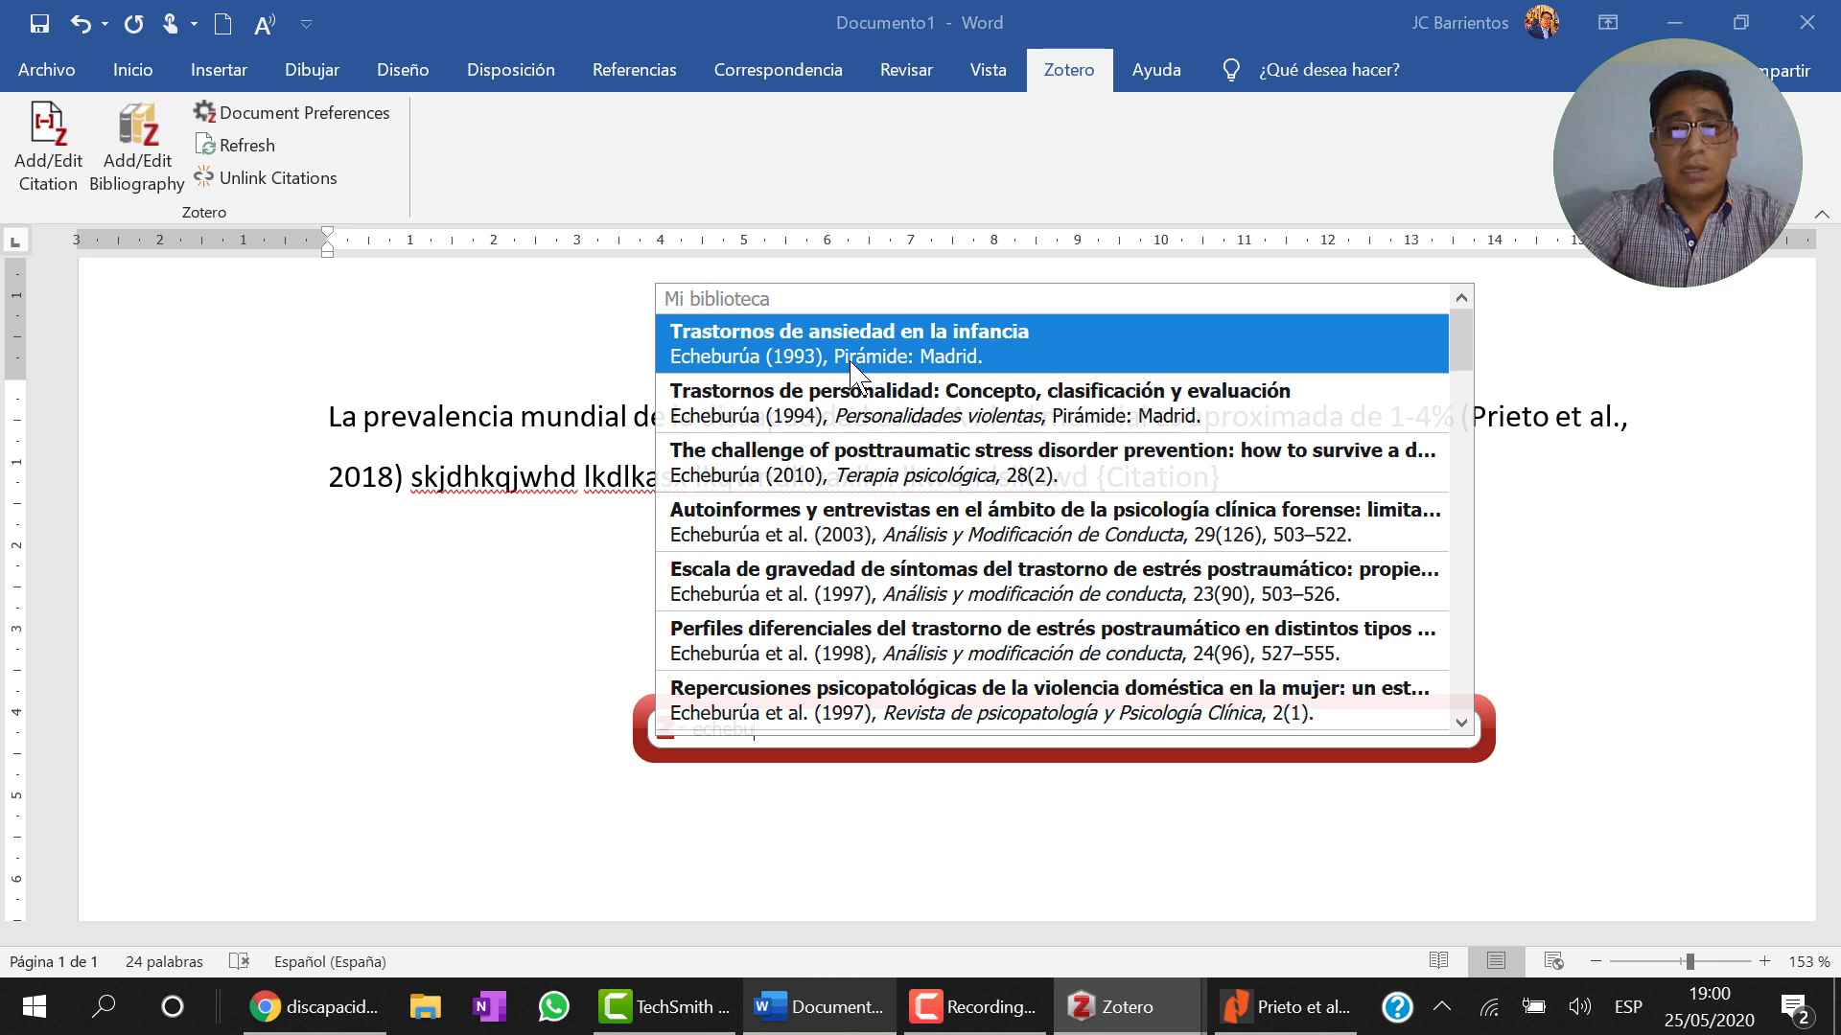
pyautogui.click(852, 364)
pyautogui.press('Return')
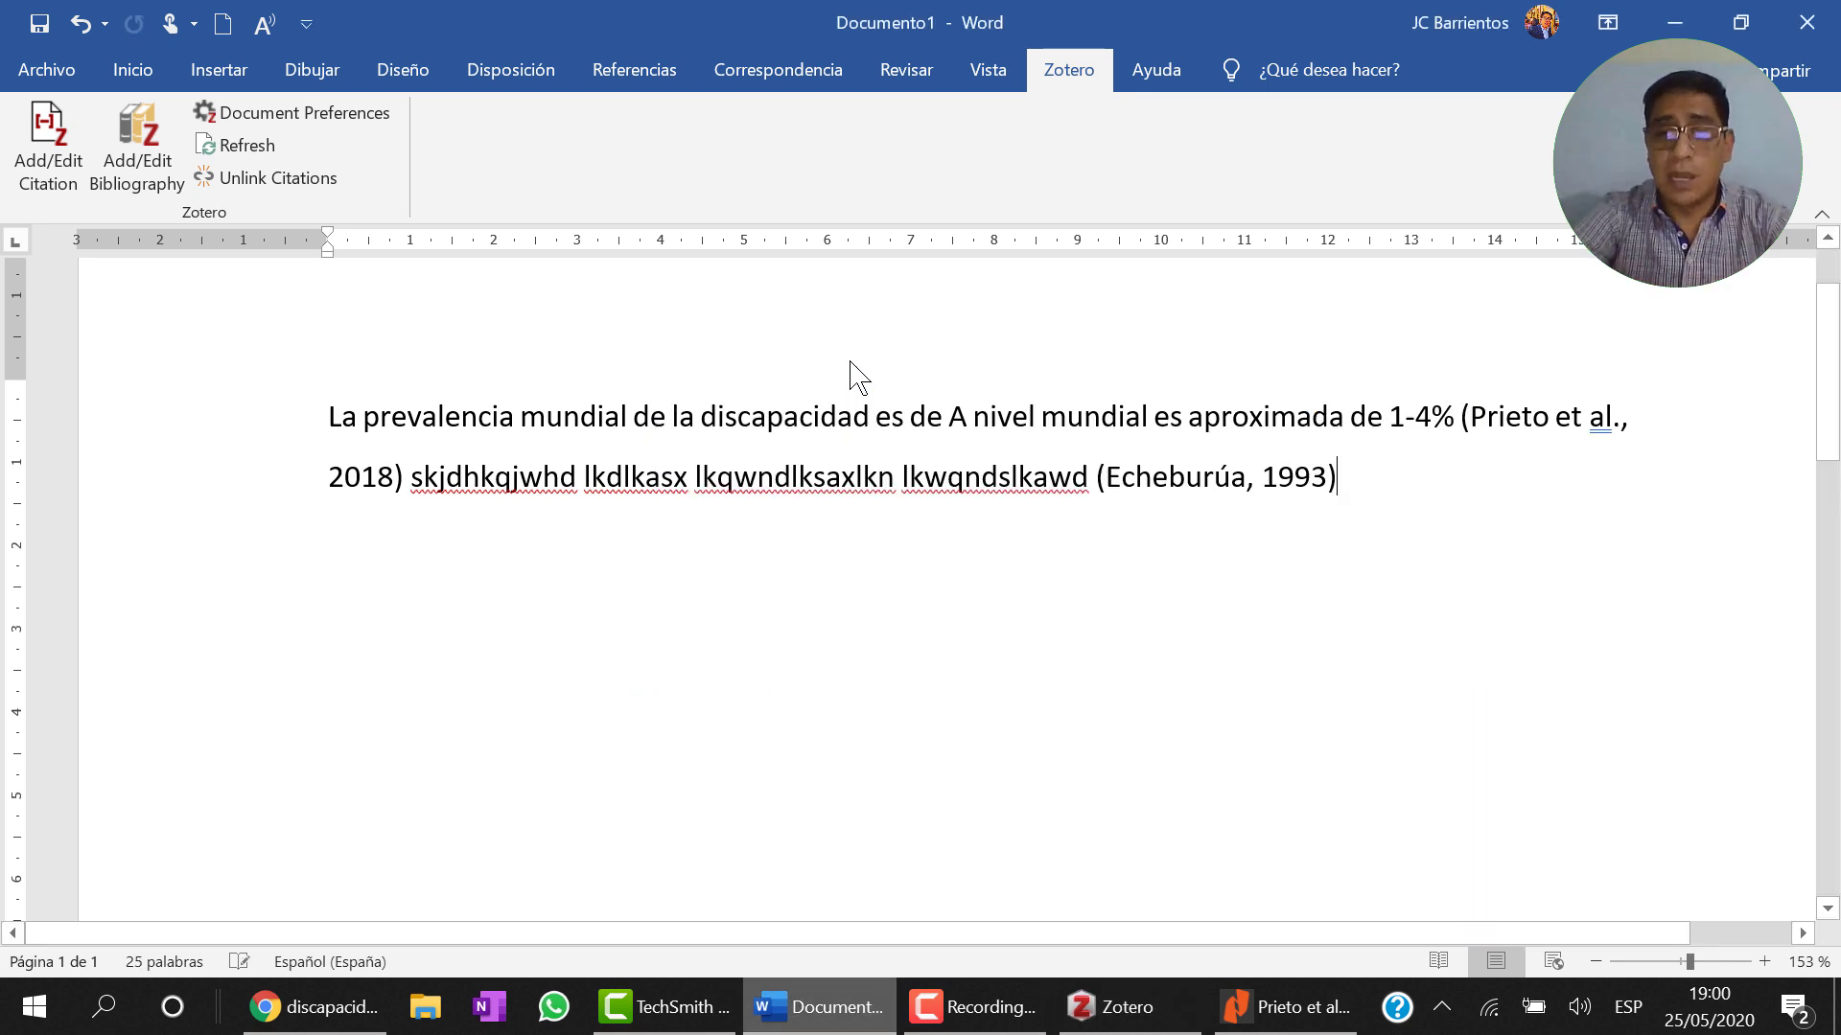
# Step: Continue the paragraph with more filler text and cite the 2014 work "Influencia de la ruptura de los progenitores" at its end
pyautogui.press('End')
pyautogui.write('hjqbsjbqjs qkjwhkjq\ts kj\tqbskjq\tb kjqbskj')
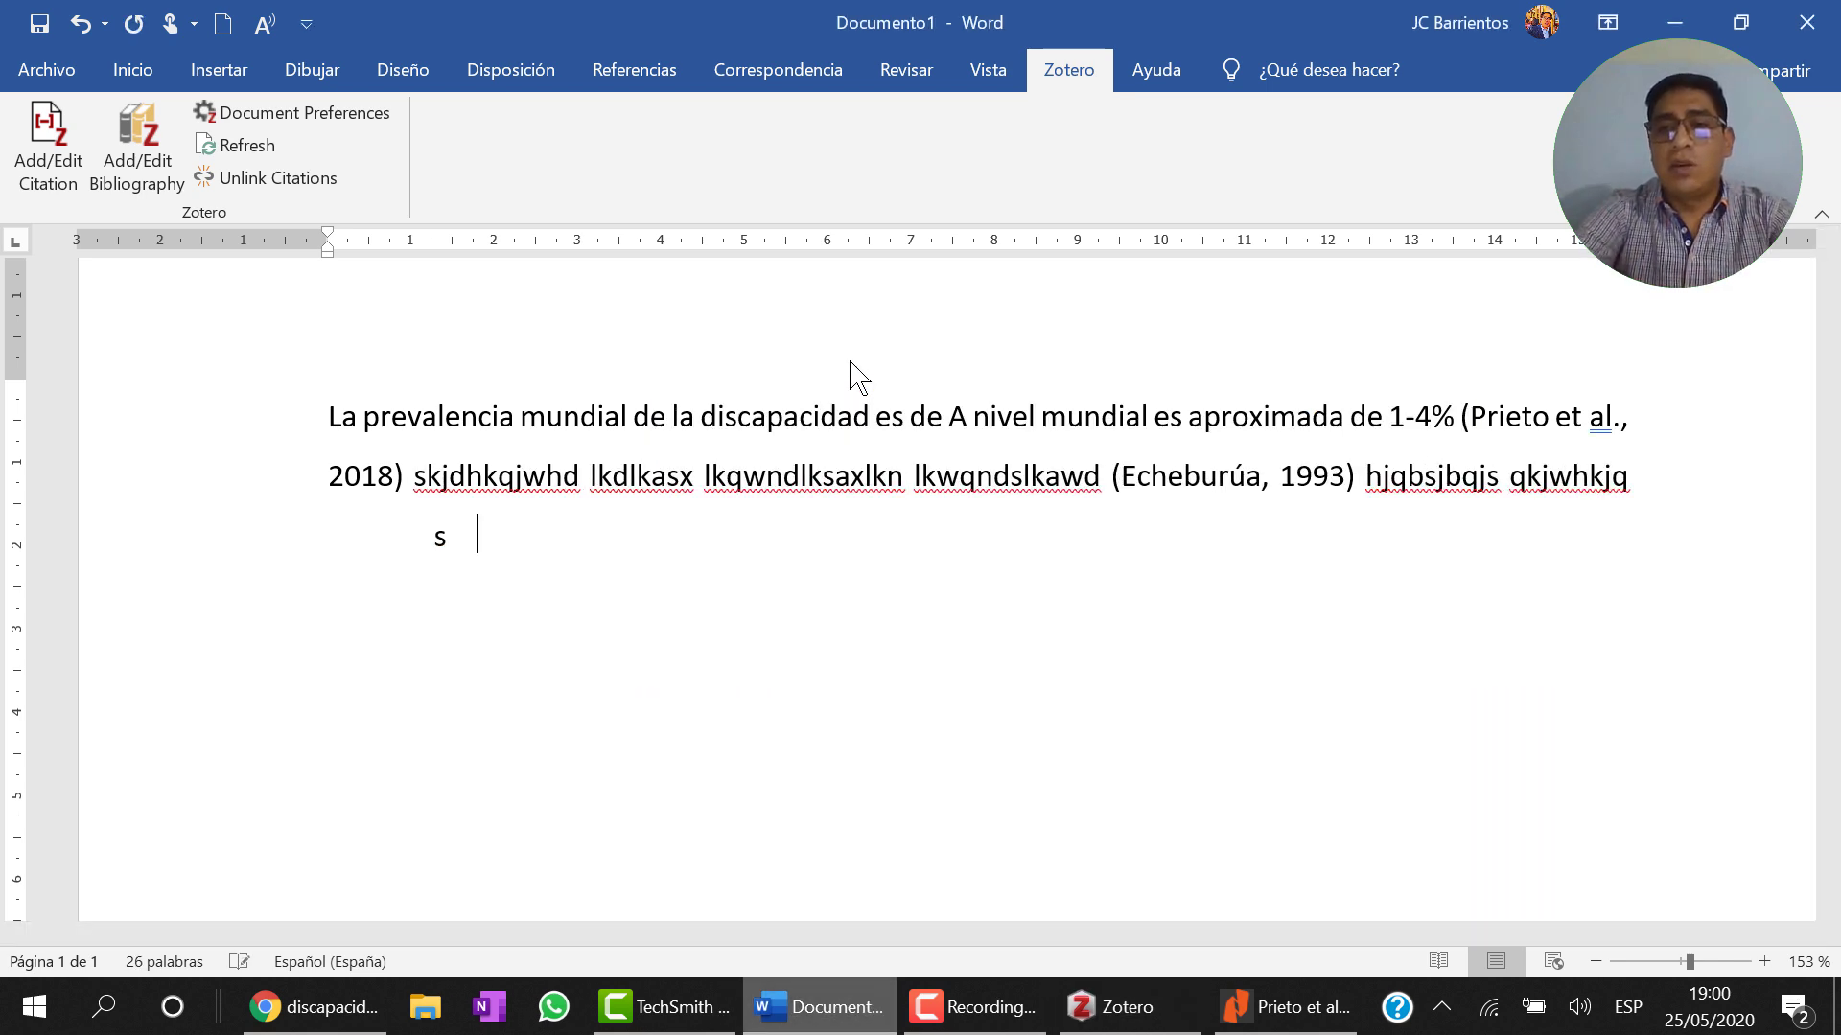
pyautogui.write('q')
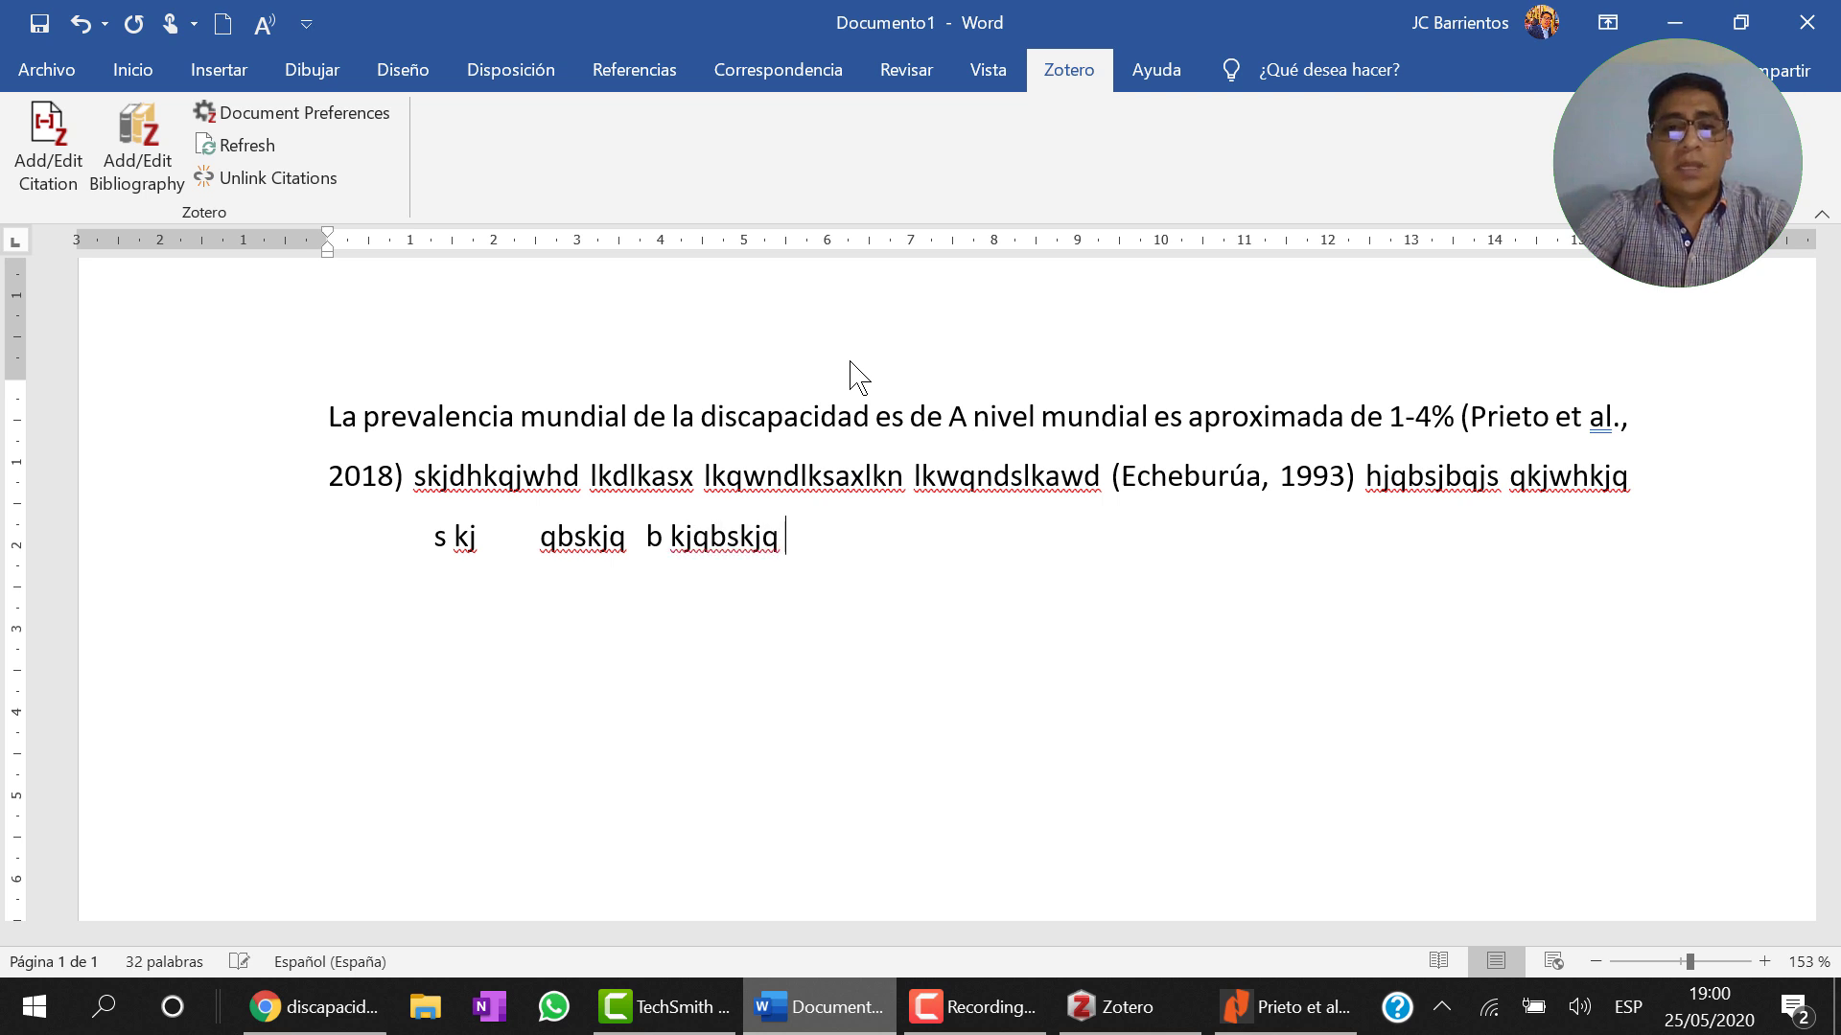
pyautogui.click(48, 146)
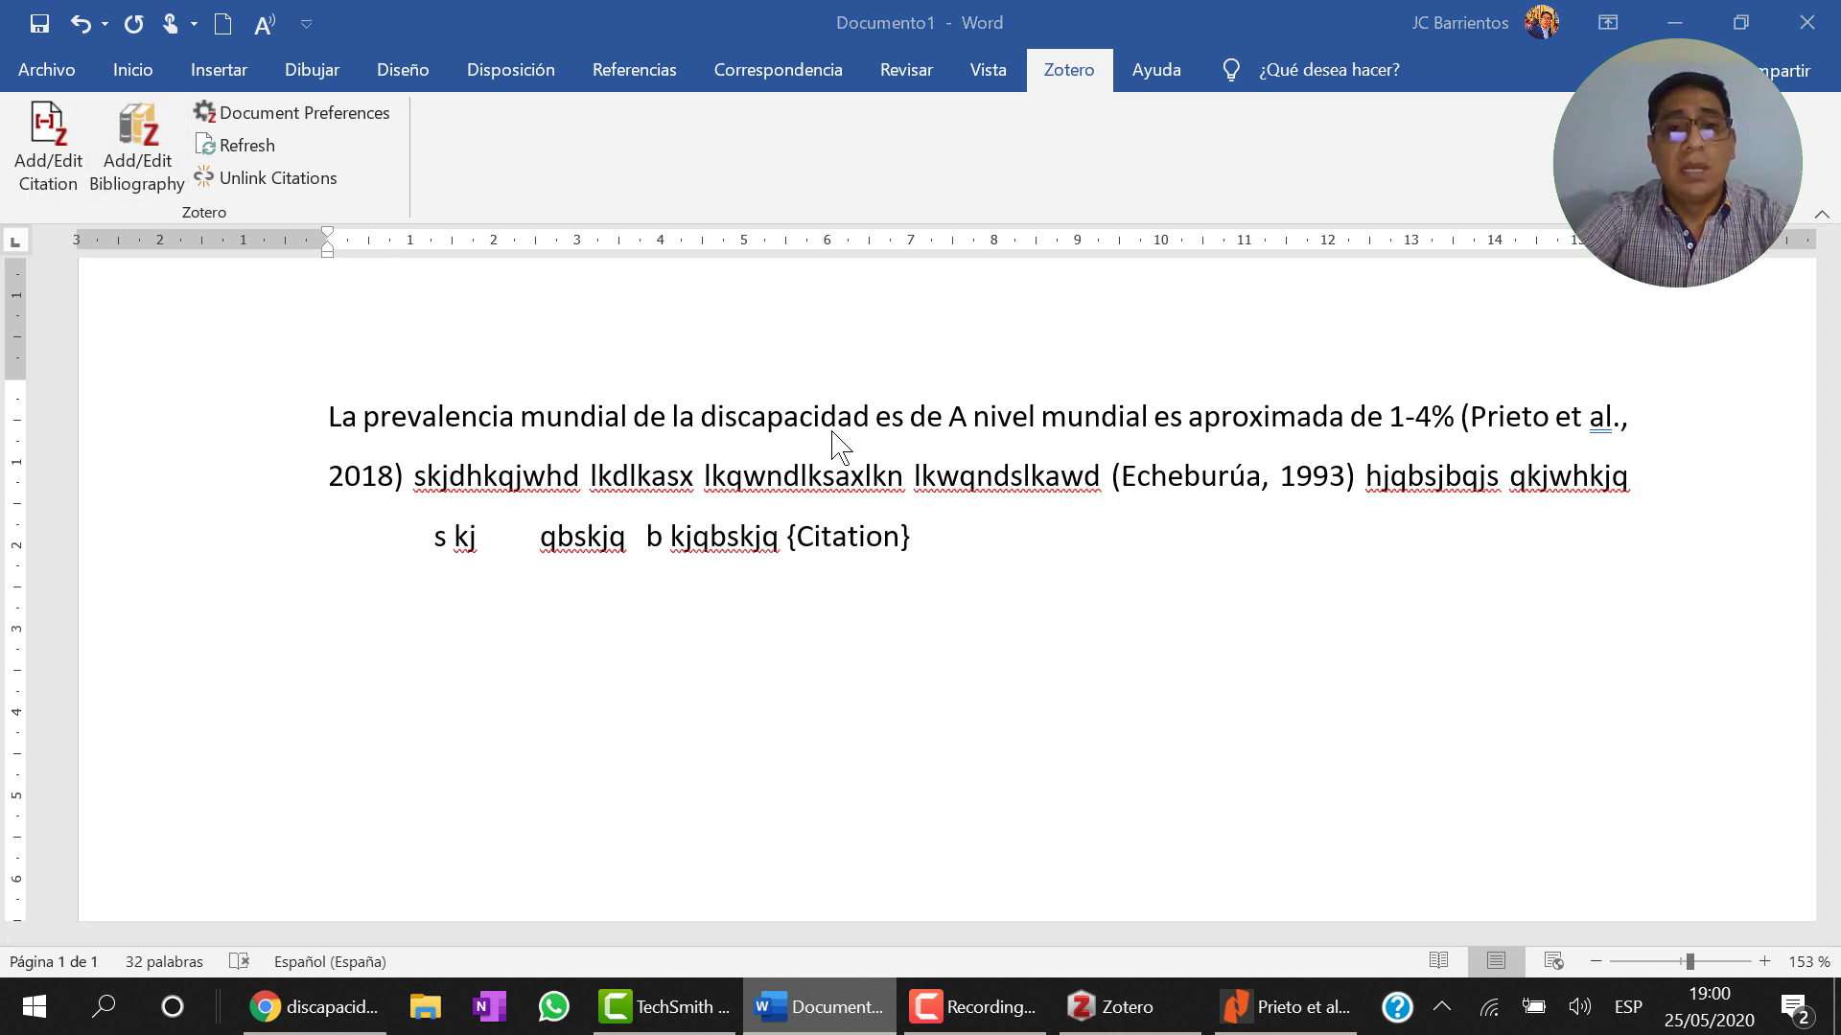
pyautogui.write('fari')
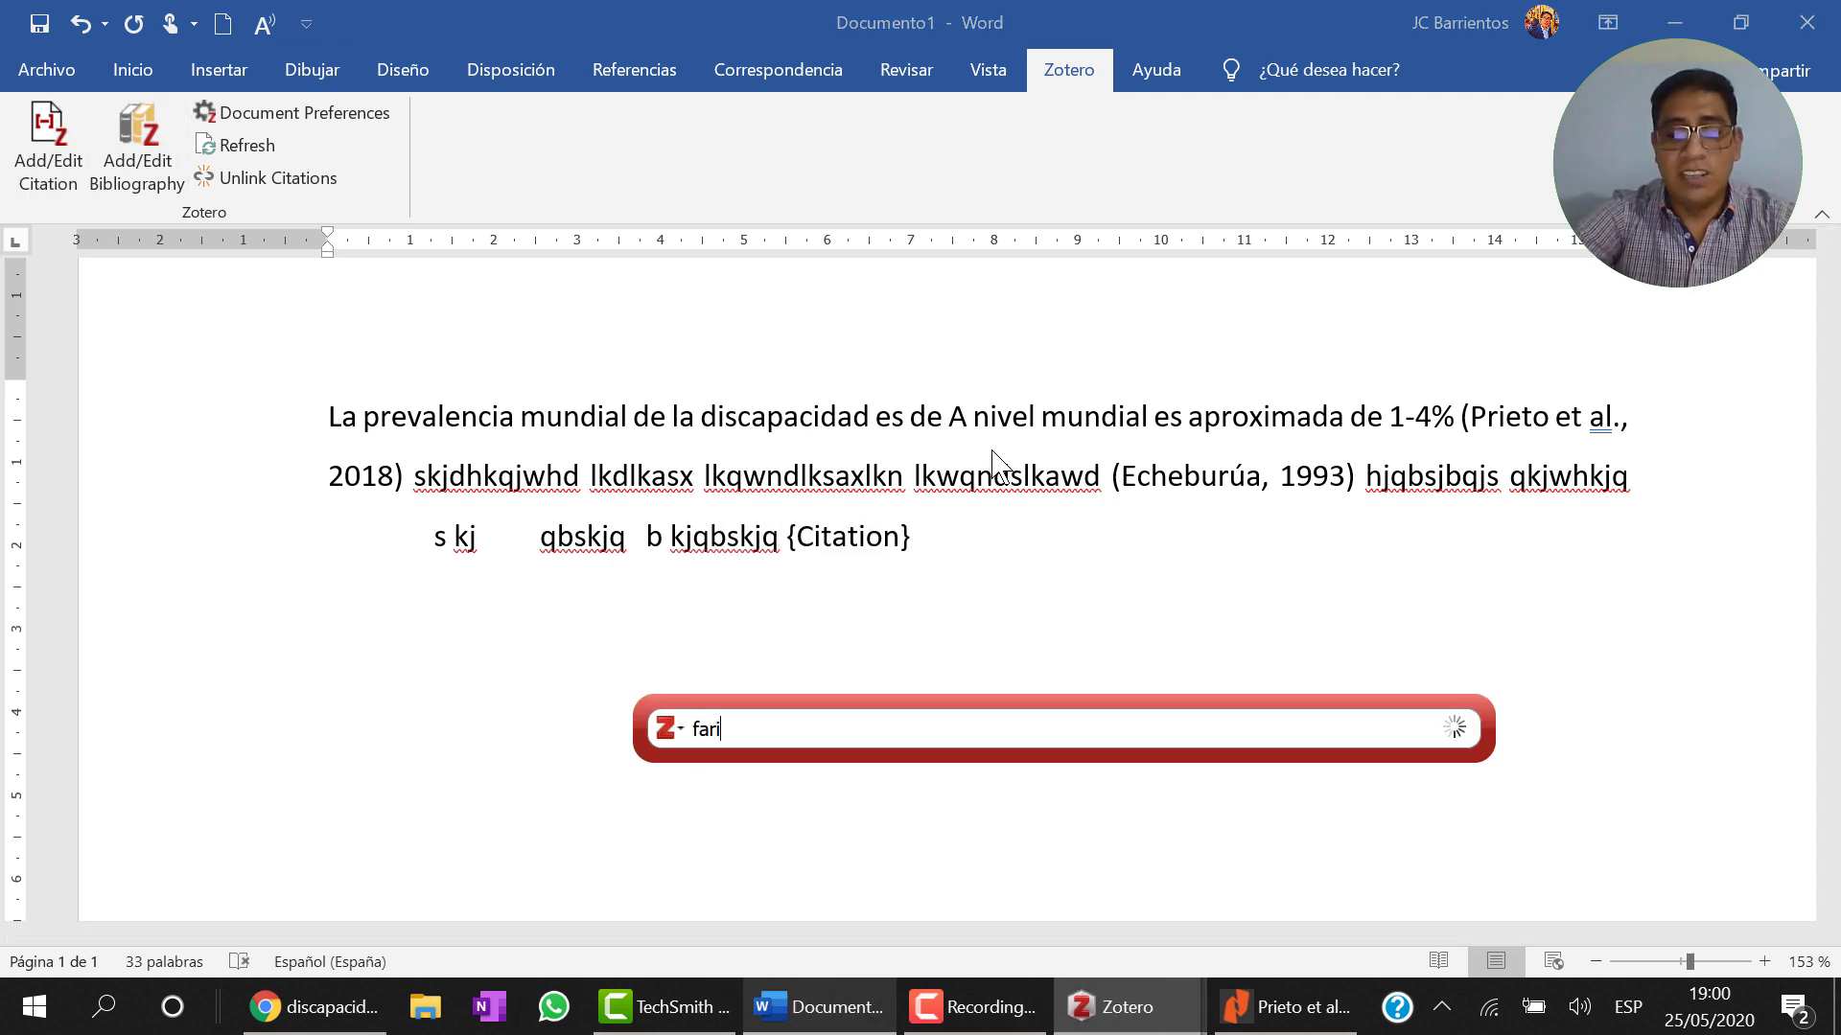
pyautogui.write('ña')
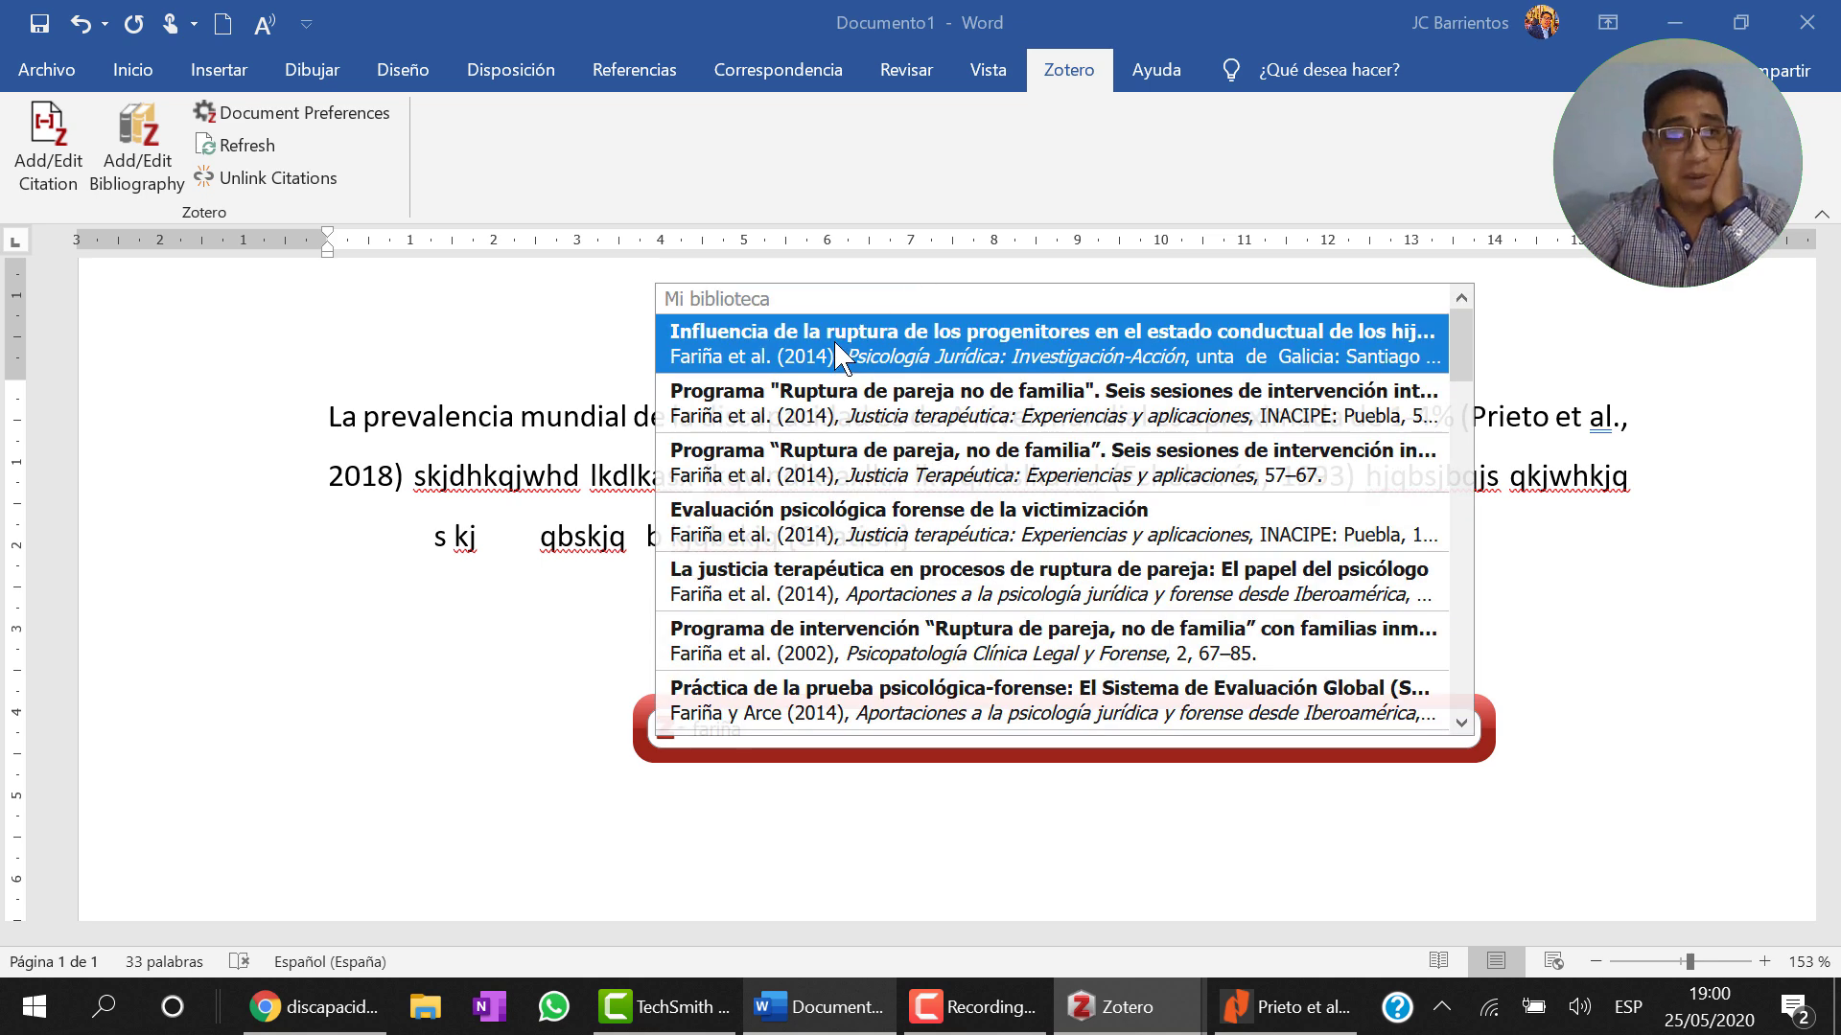
pyautogui.press('Return')
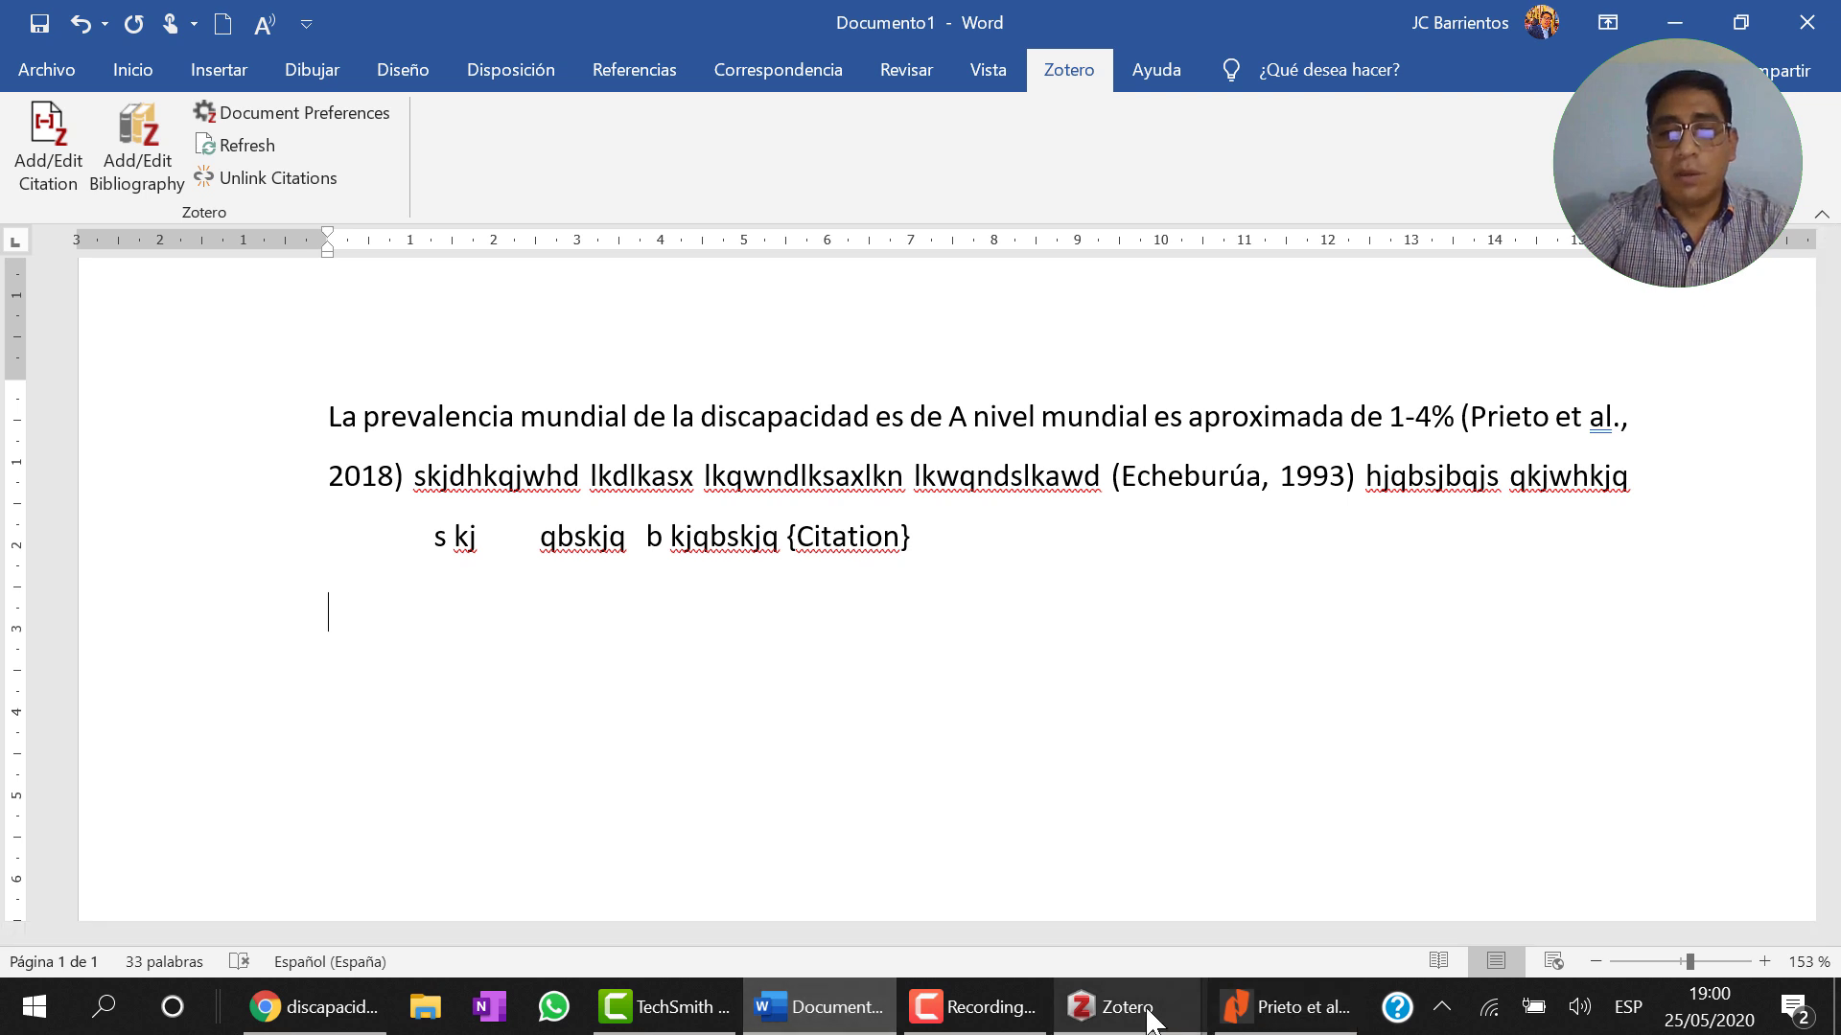
pyautogui.moveTo(1117, 1007)
pyautogui.click(1273, 928)
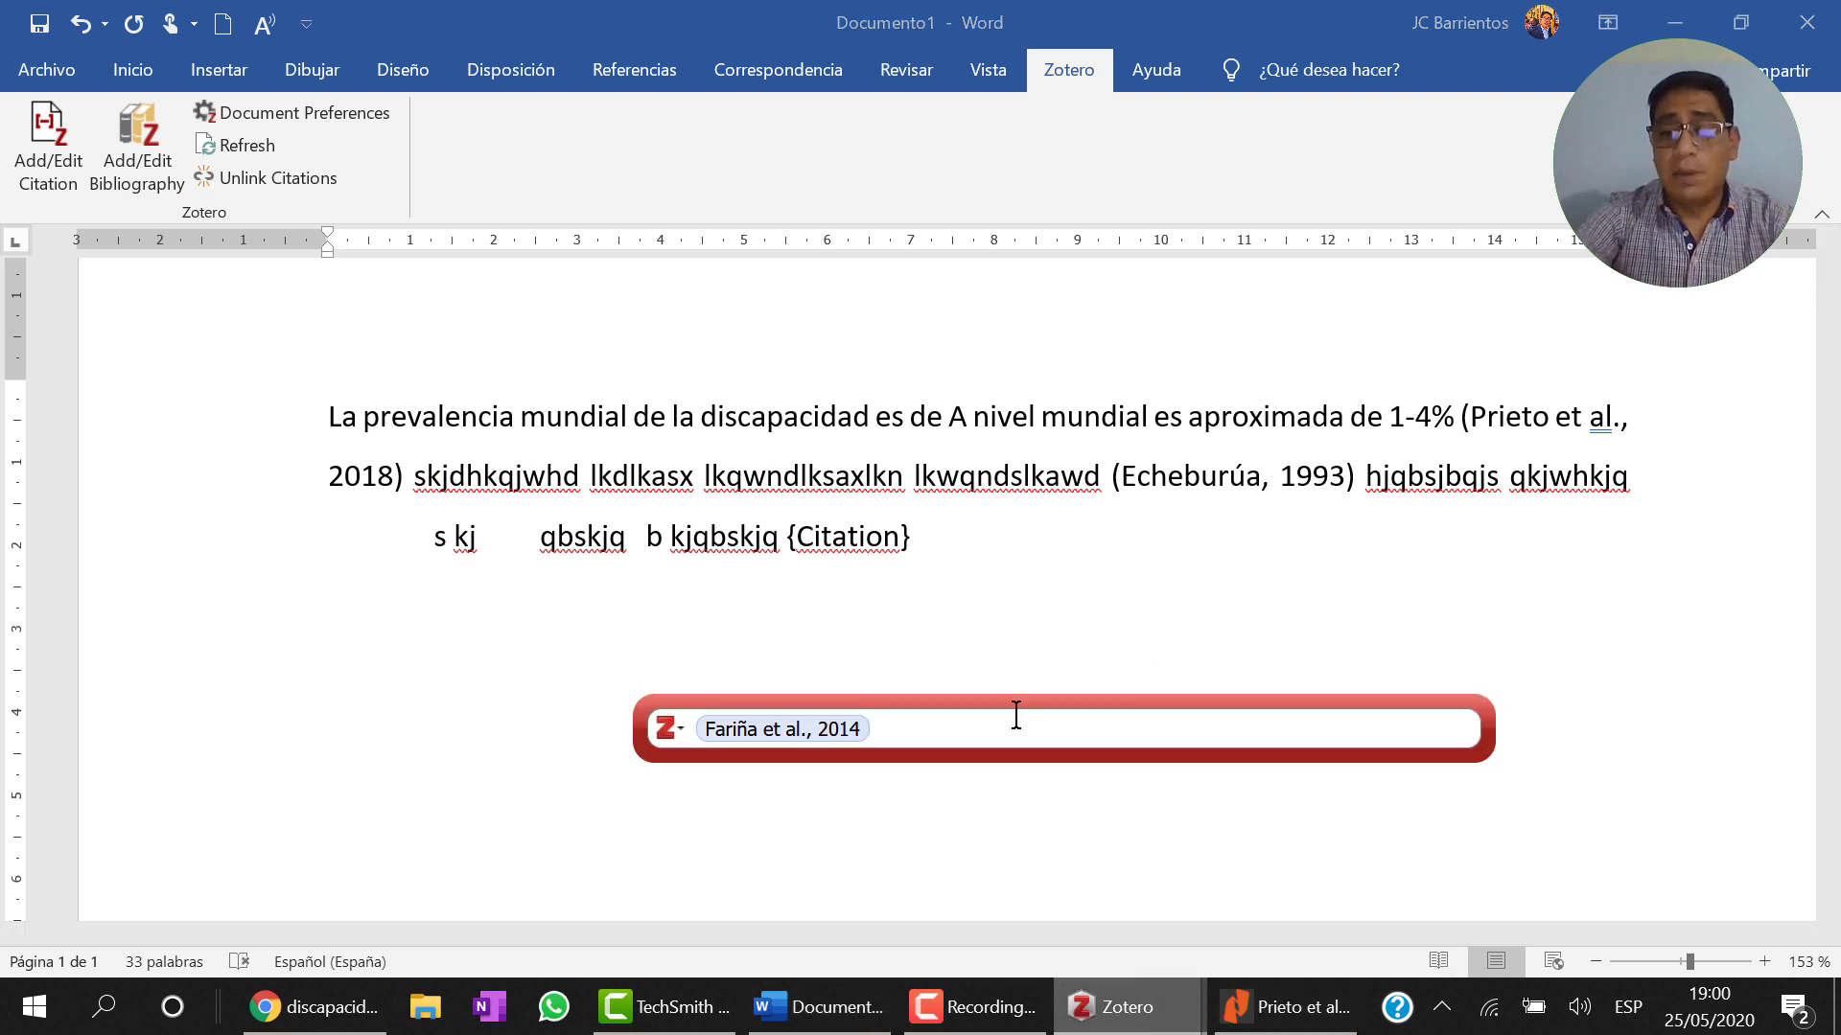
pyautogui.press('Return')
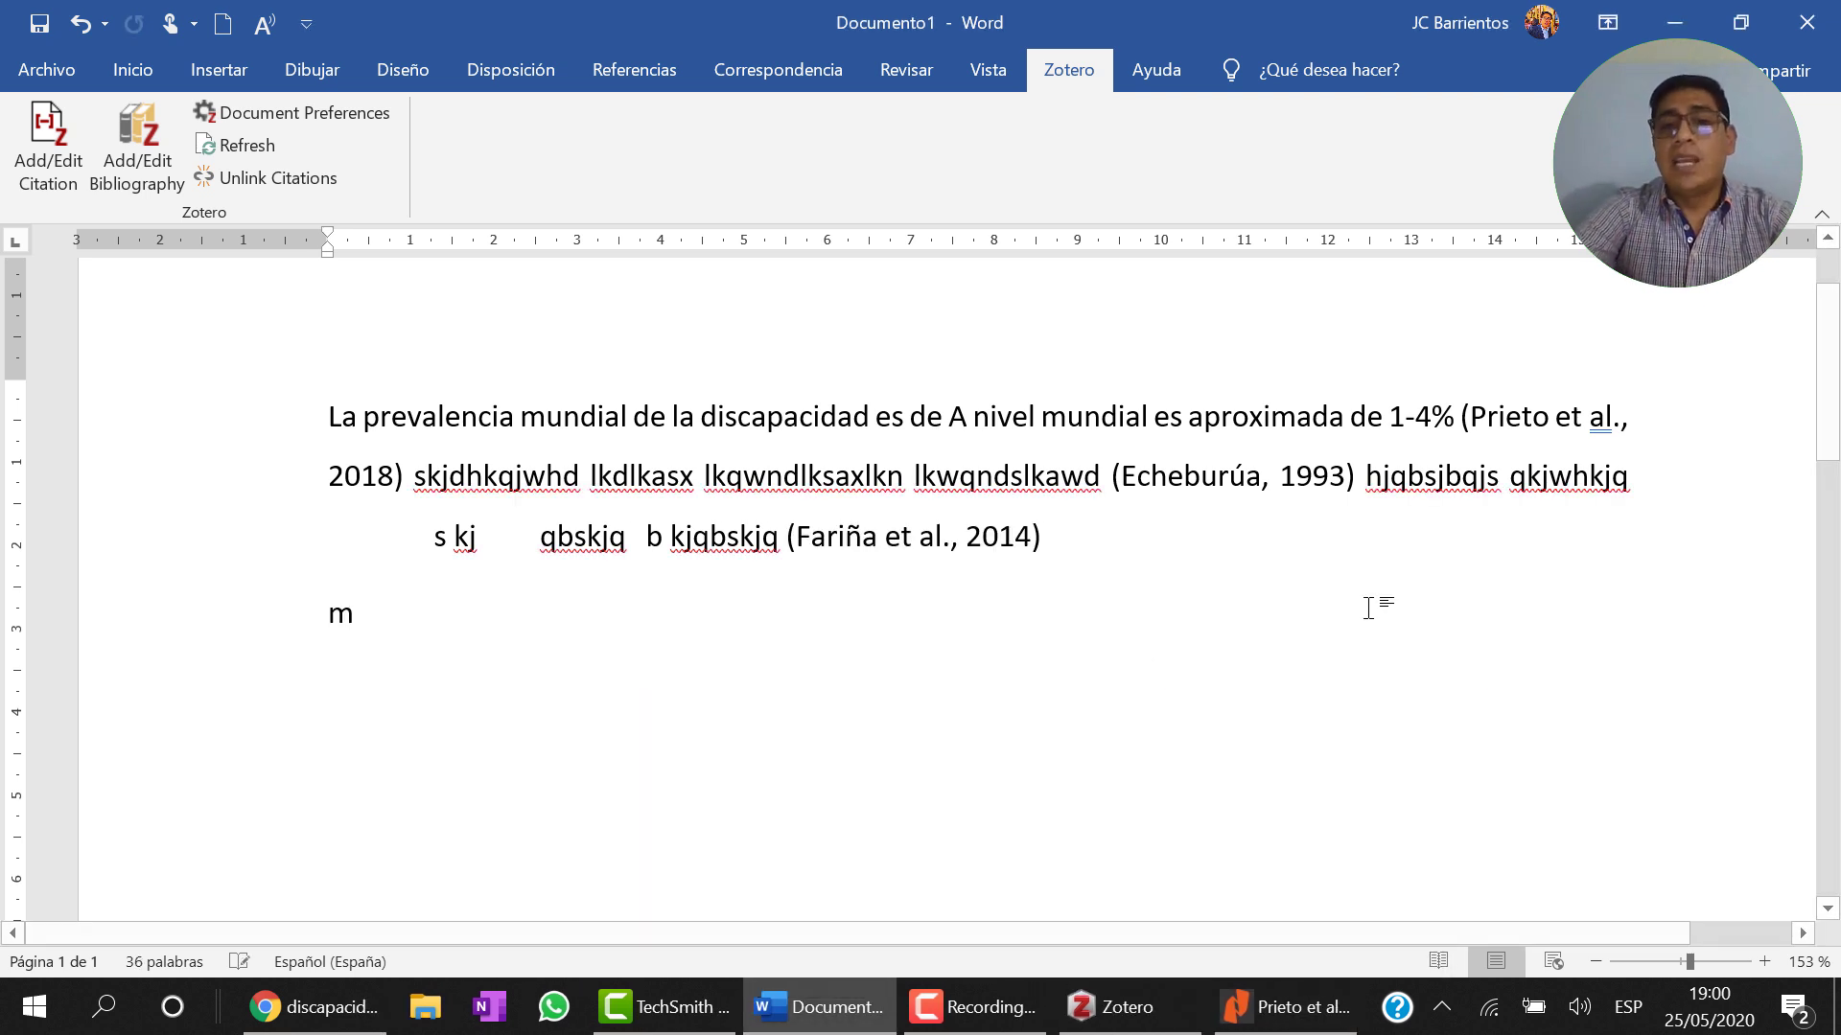
# Step: Add the filler line "Mnaskjnaksjnka kjqbnskj lksnqwls" below the paragraph and insert the Zotero bibliography beneath it
pyautogui.write('naskjnaksjnka kjqbnskj ')
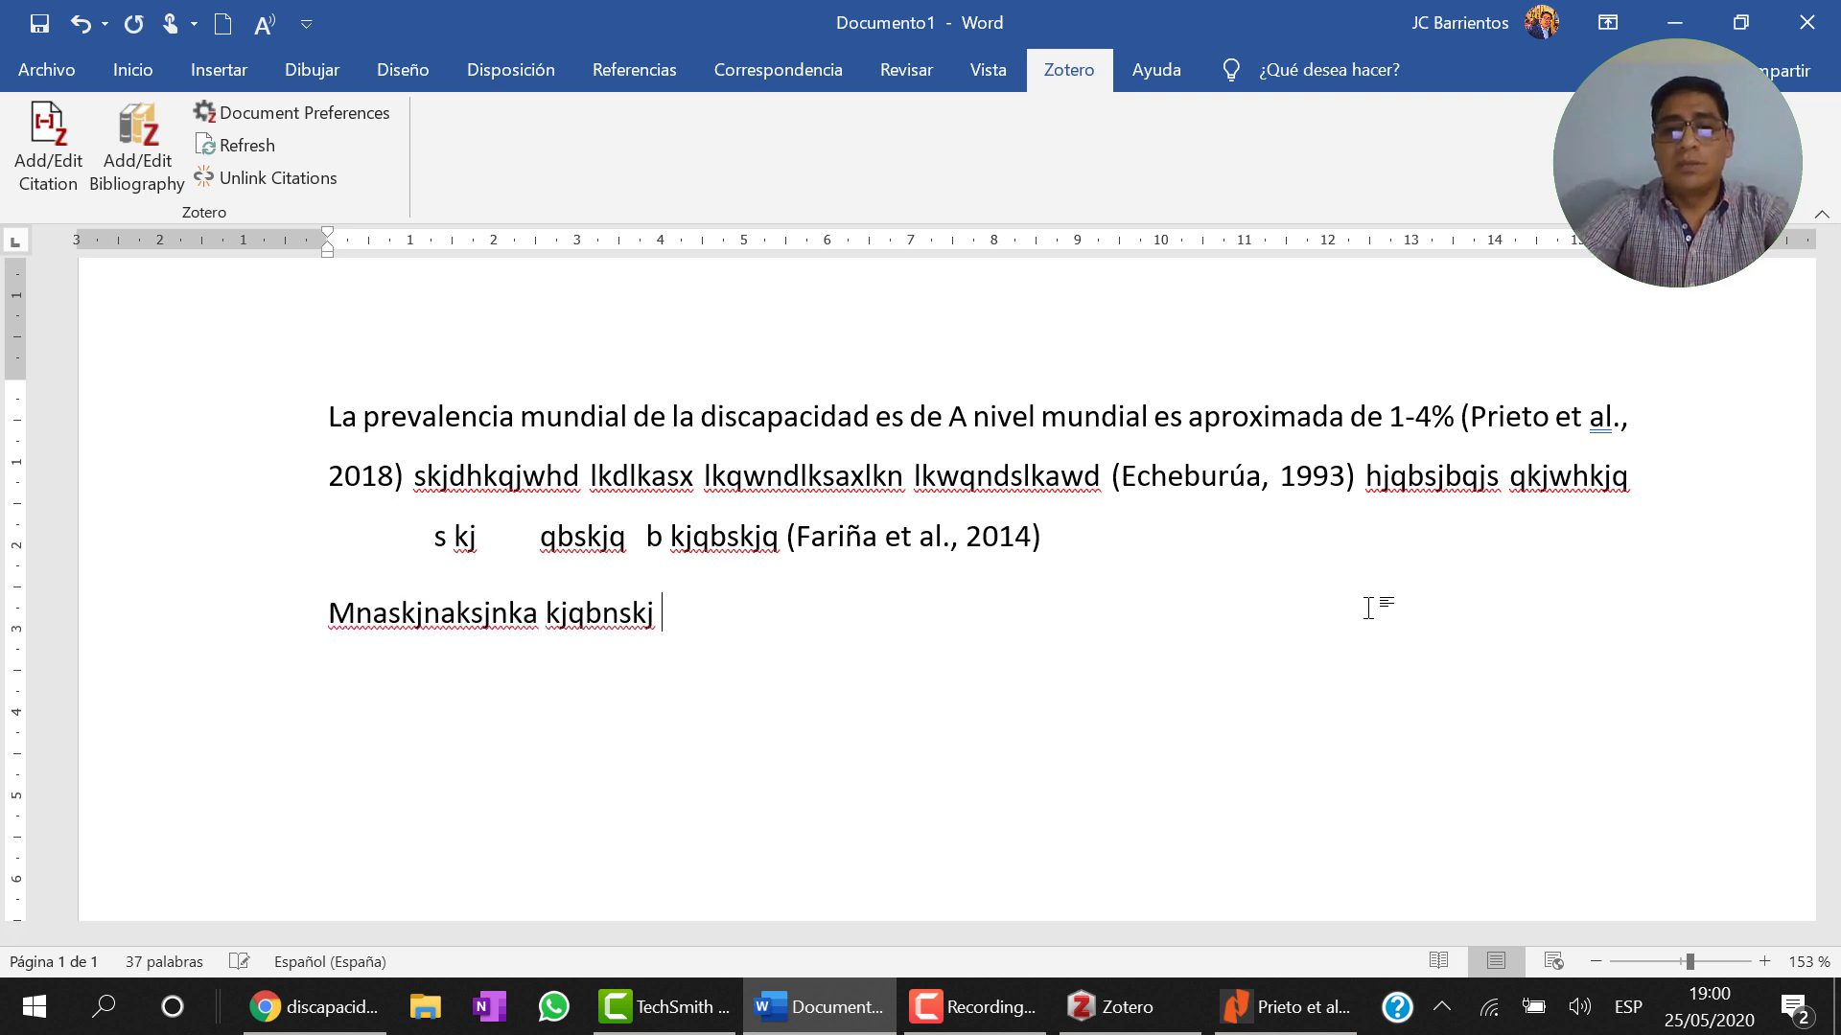
pyautogui.write(' lksnqwls')
pyautogui.press('Return')
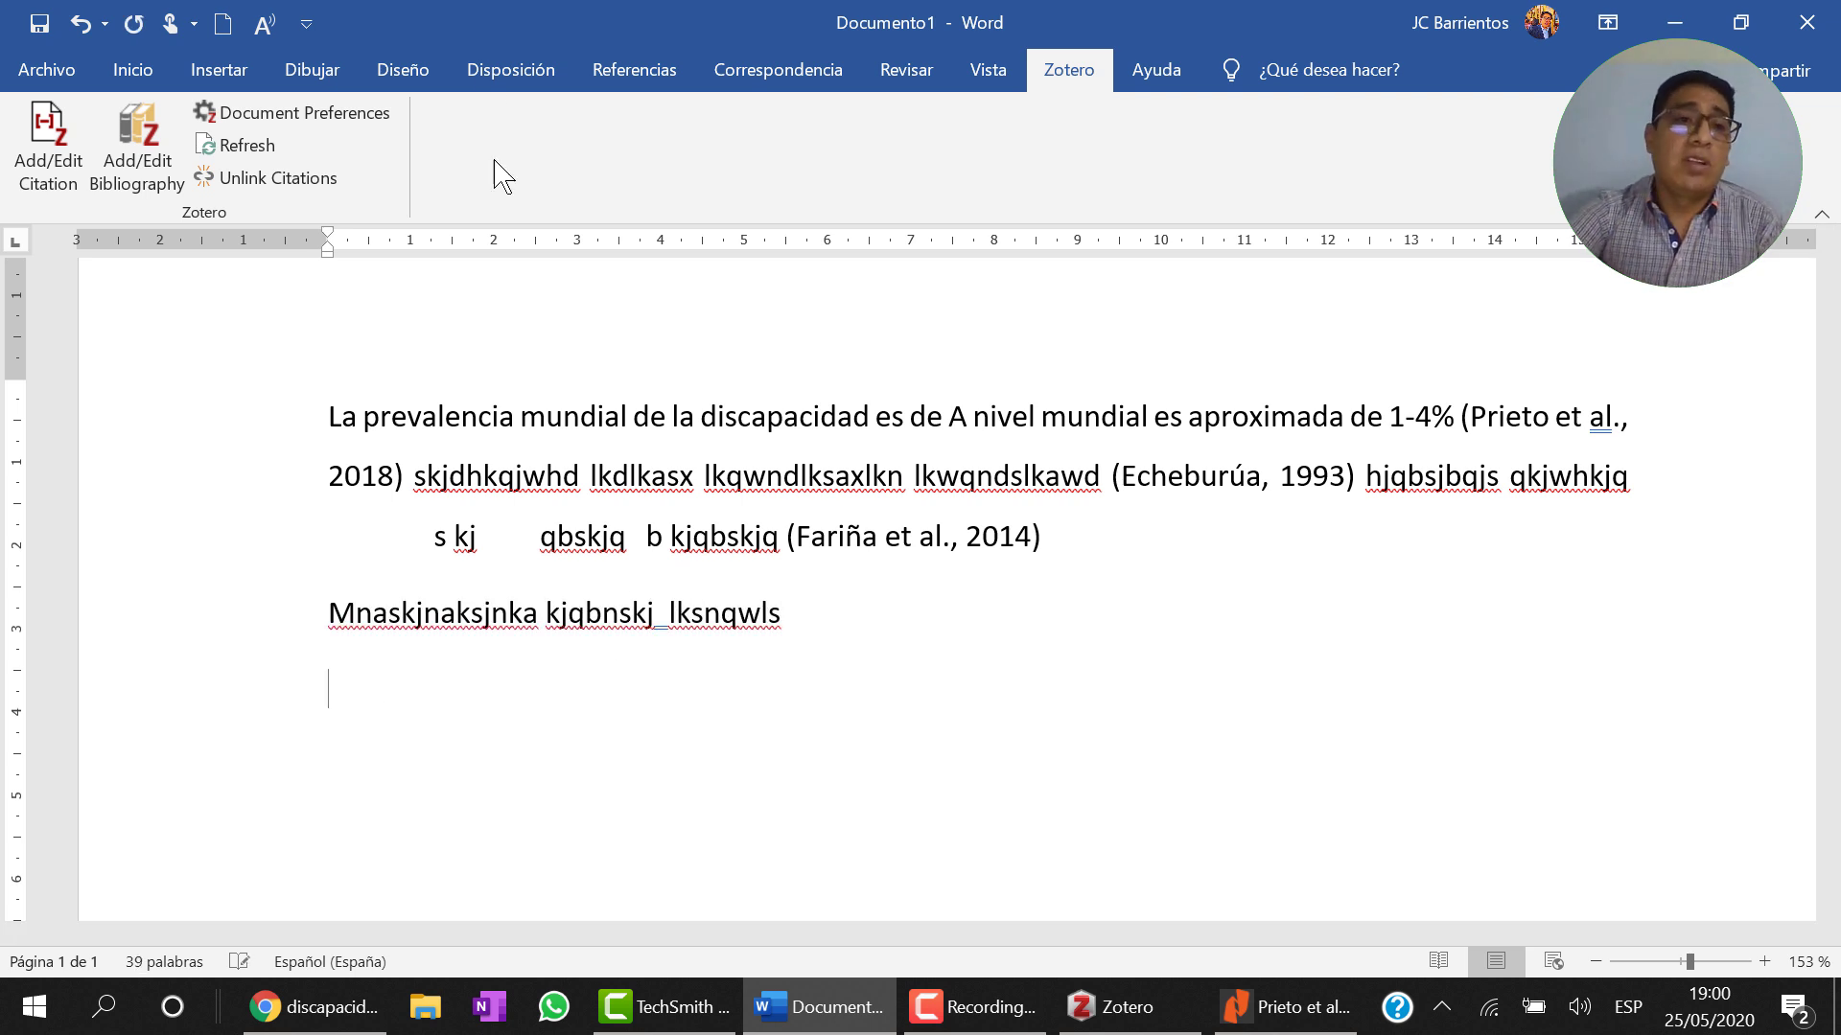
pyautogui.click(230, 147)
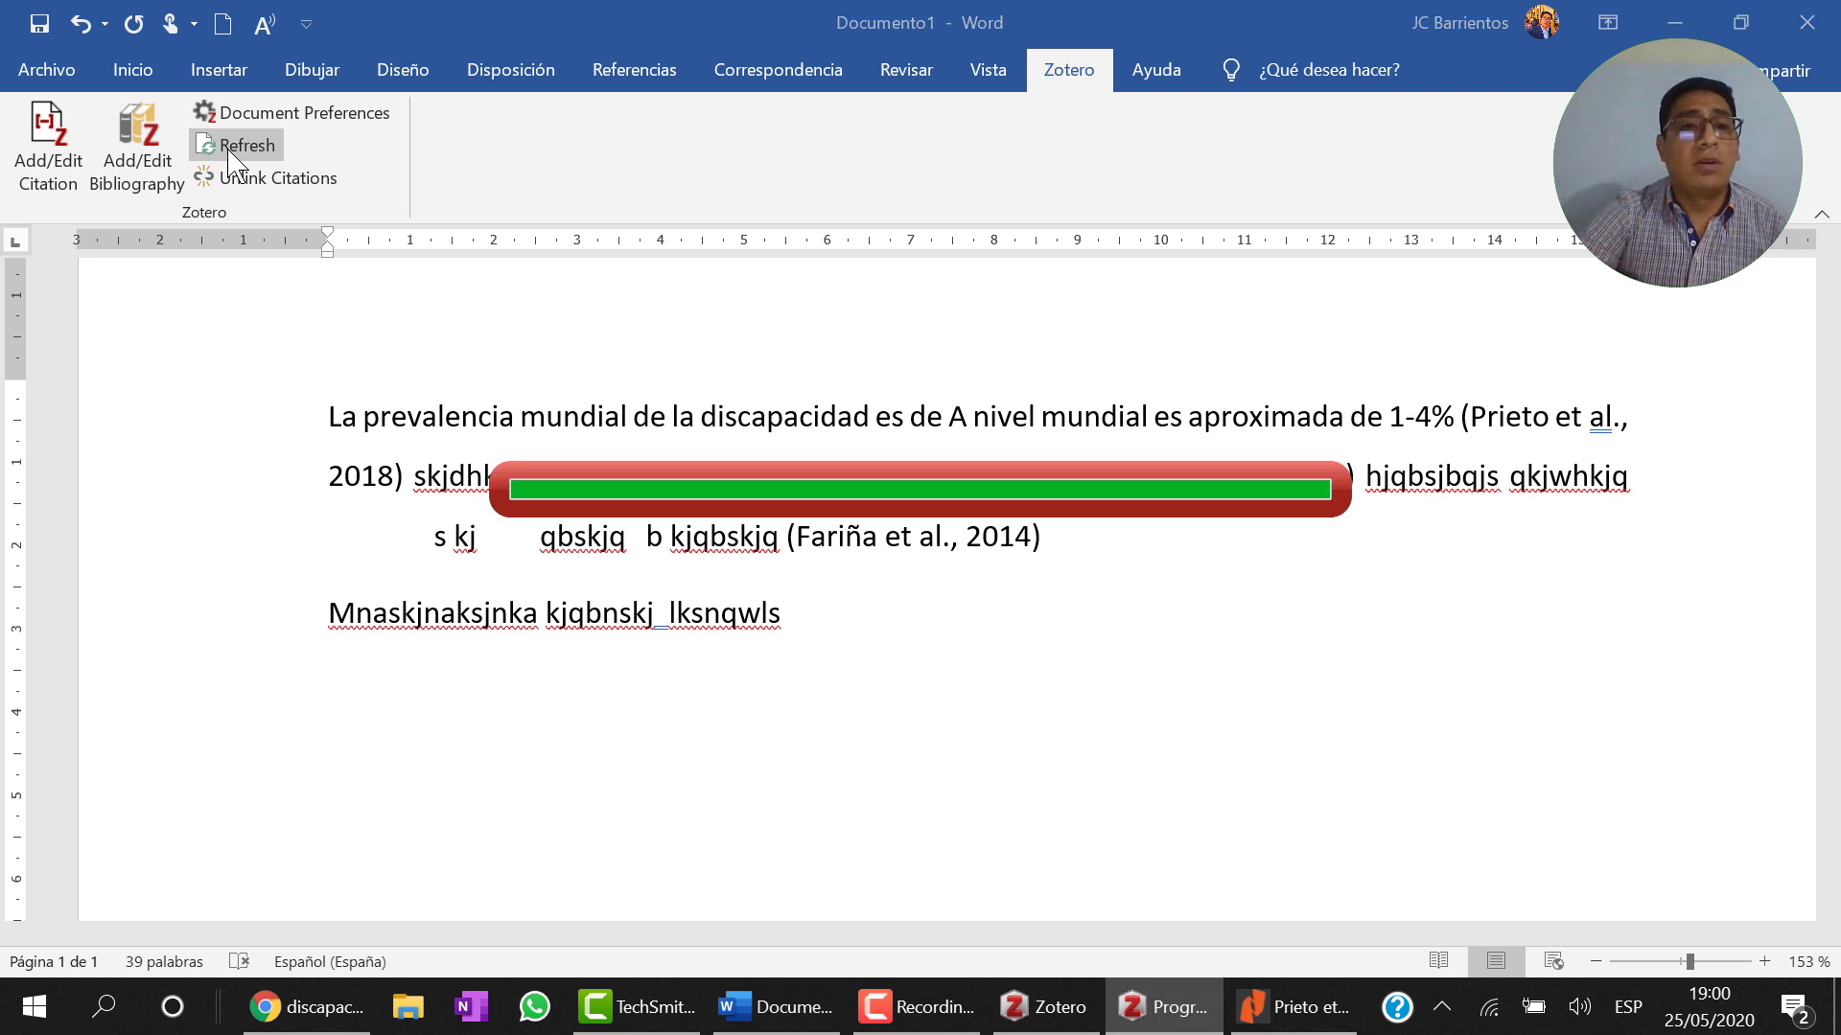
pyautogui.click(122, 158)
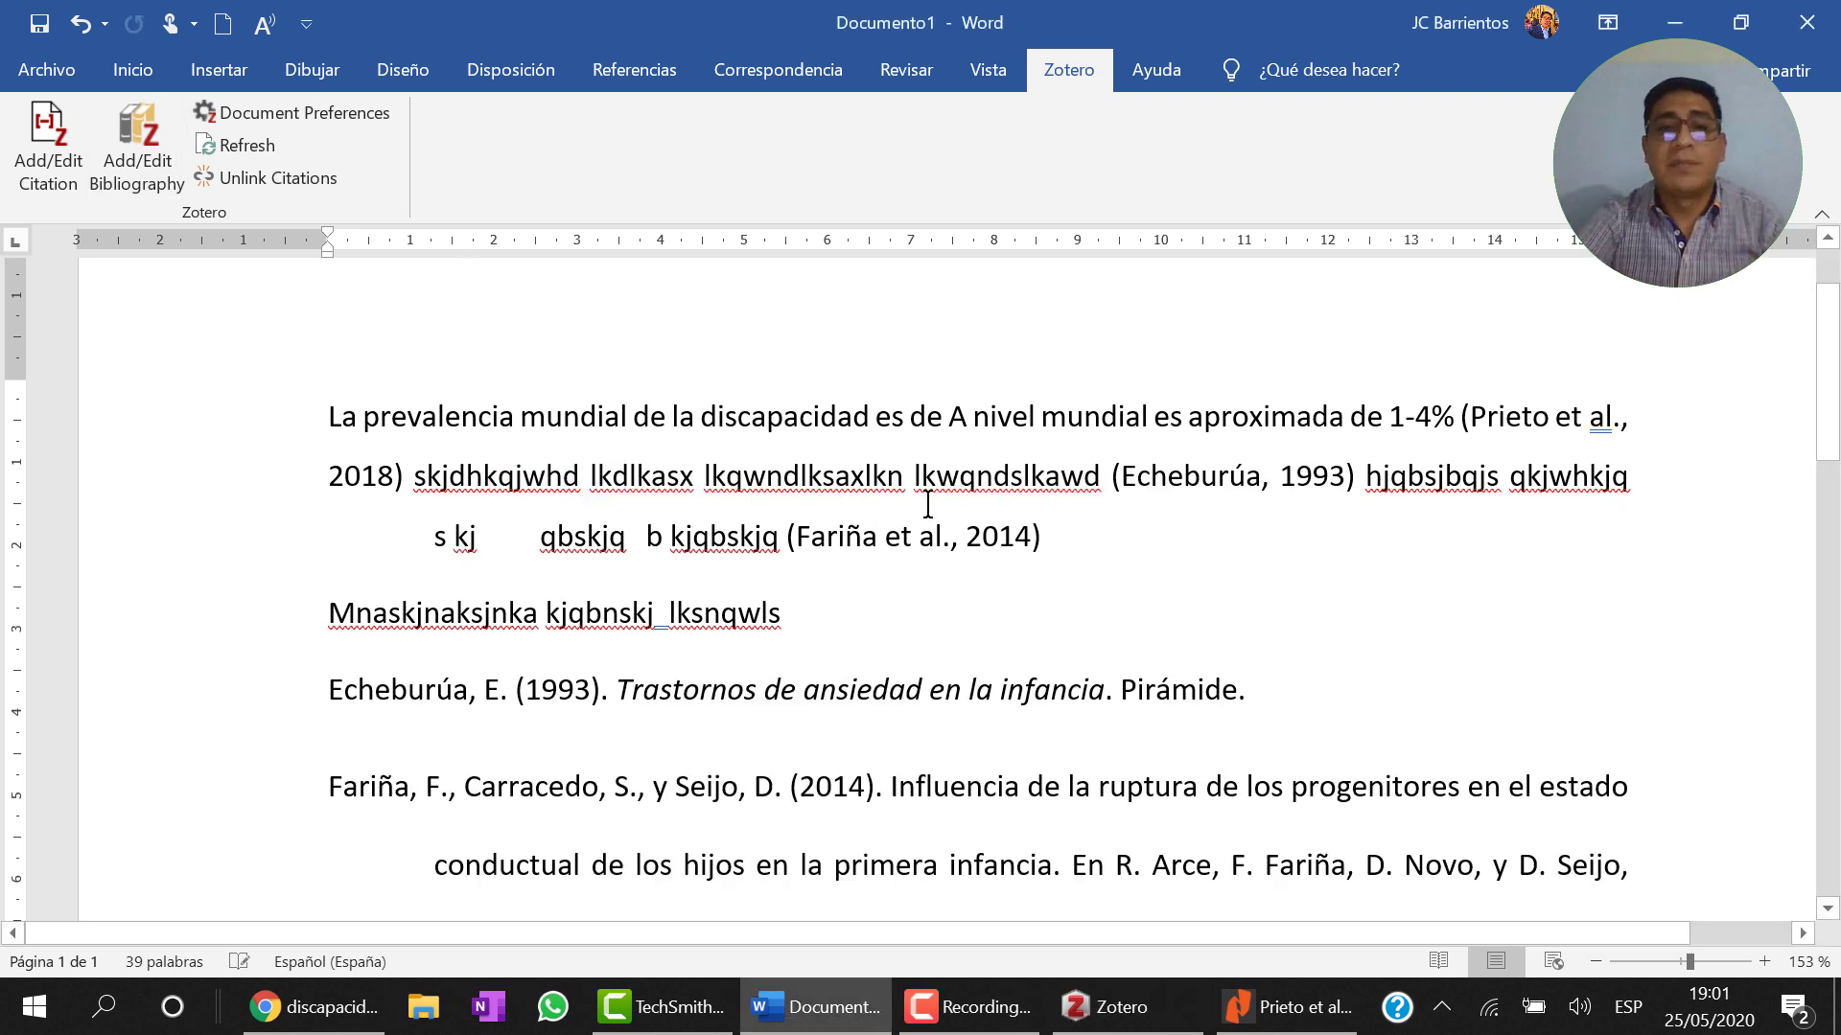
# Step: Insert a new line directly above the bibliography and title it "Referencias"
pyautogui.click(328, 675)
pyautogui.press('Return')
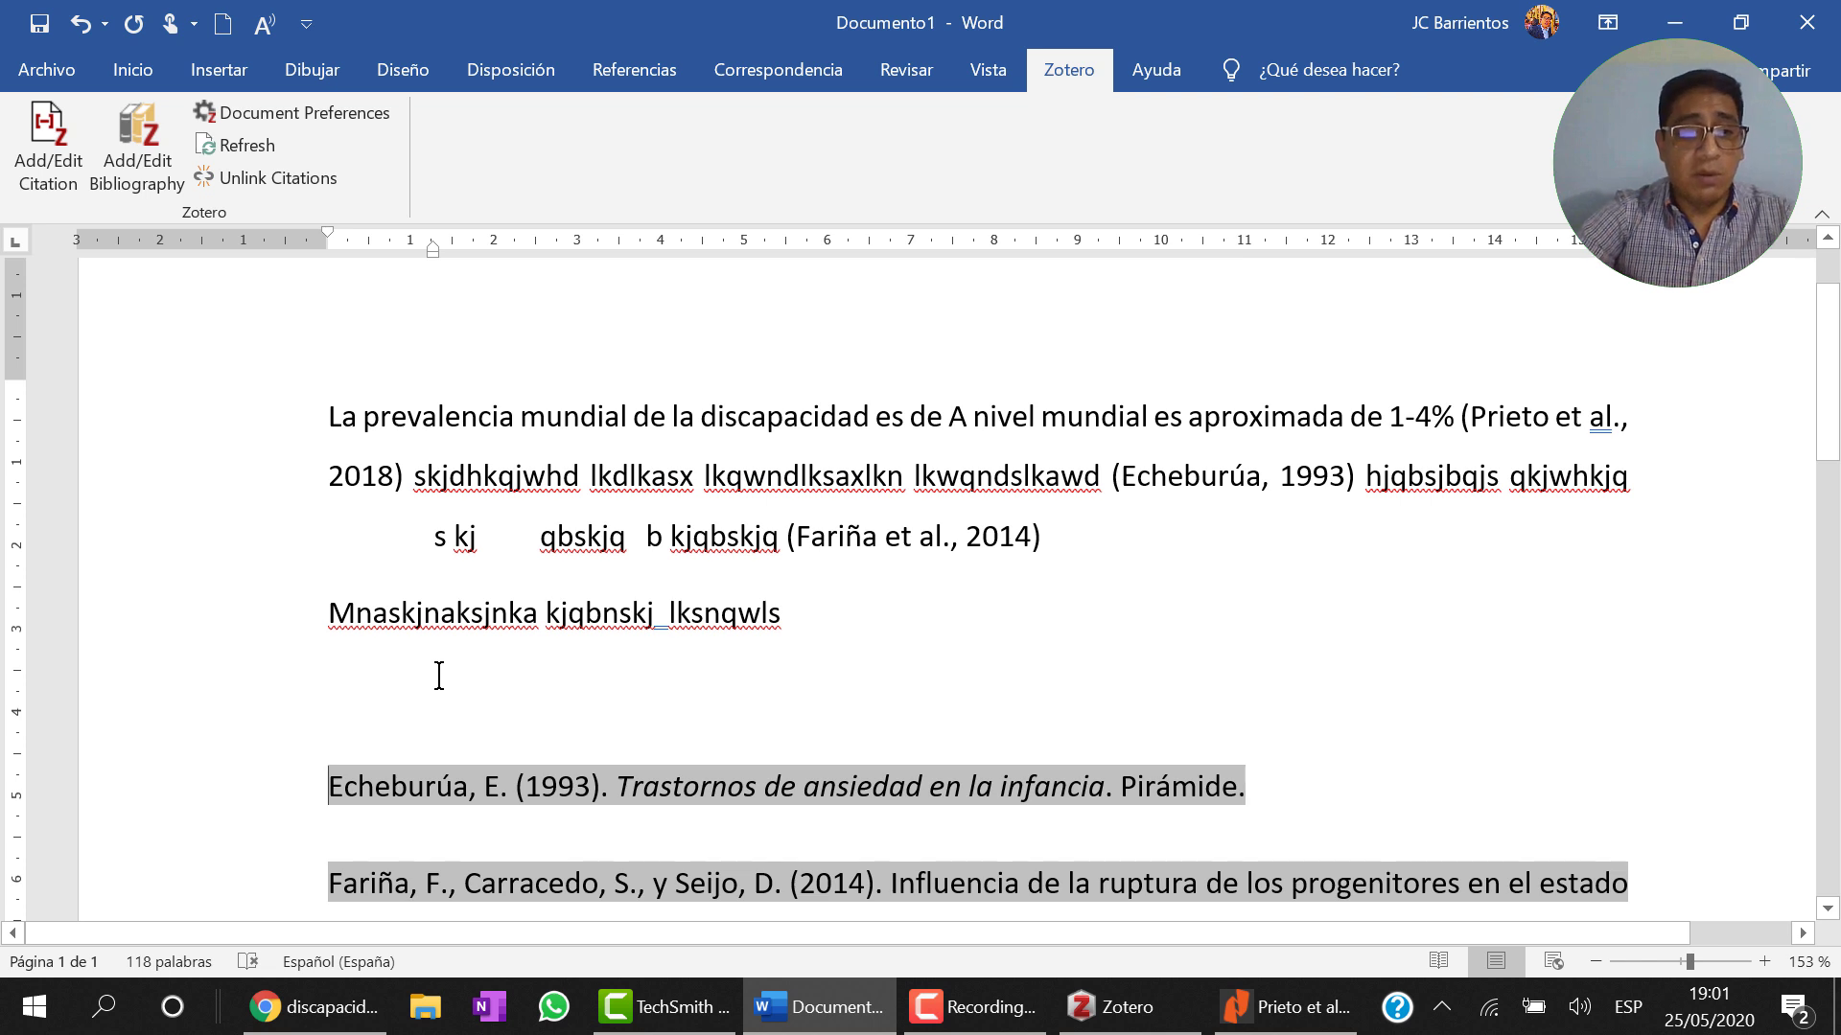
pyautogui.click(401, 697)
pyautogui.write('Referencias')
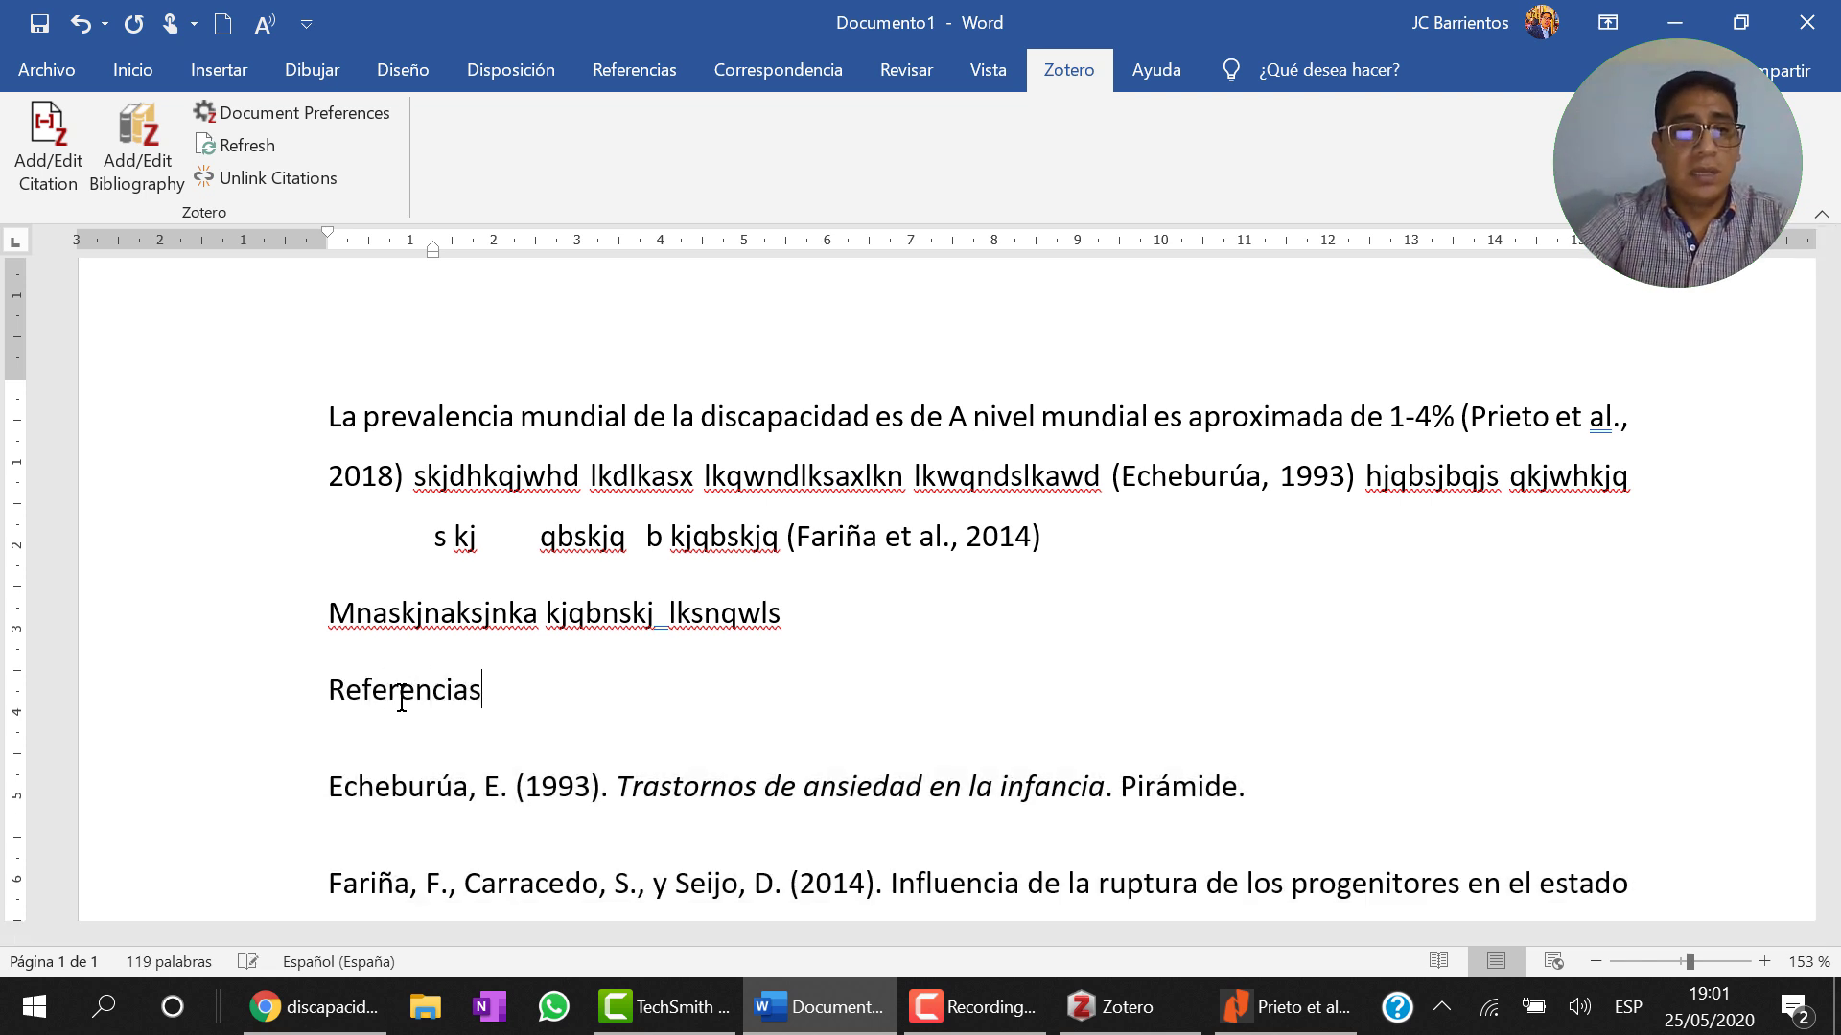
# Step: Make the "Referencias" heading bold and add an empty line above it
pyautogui.moveTo(559, 638); pyautogui.dragTo(342, 690)
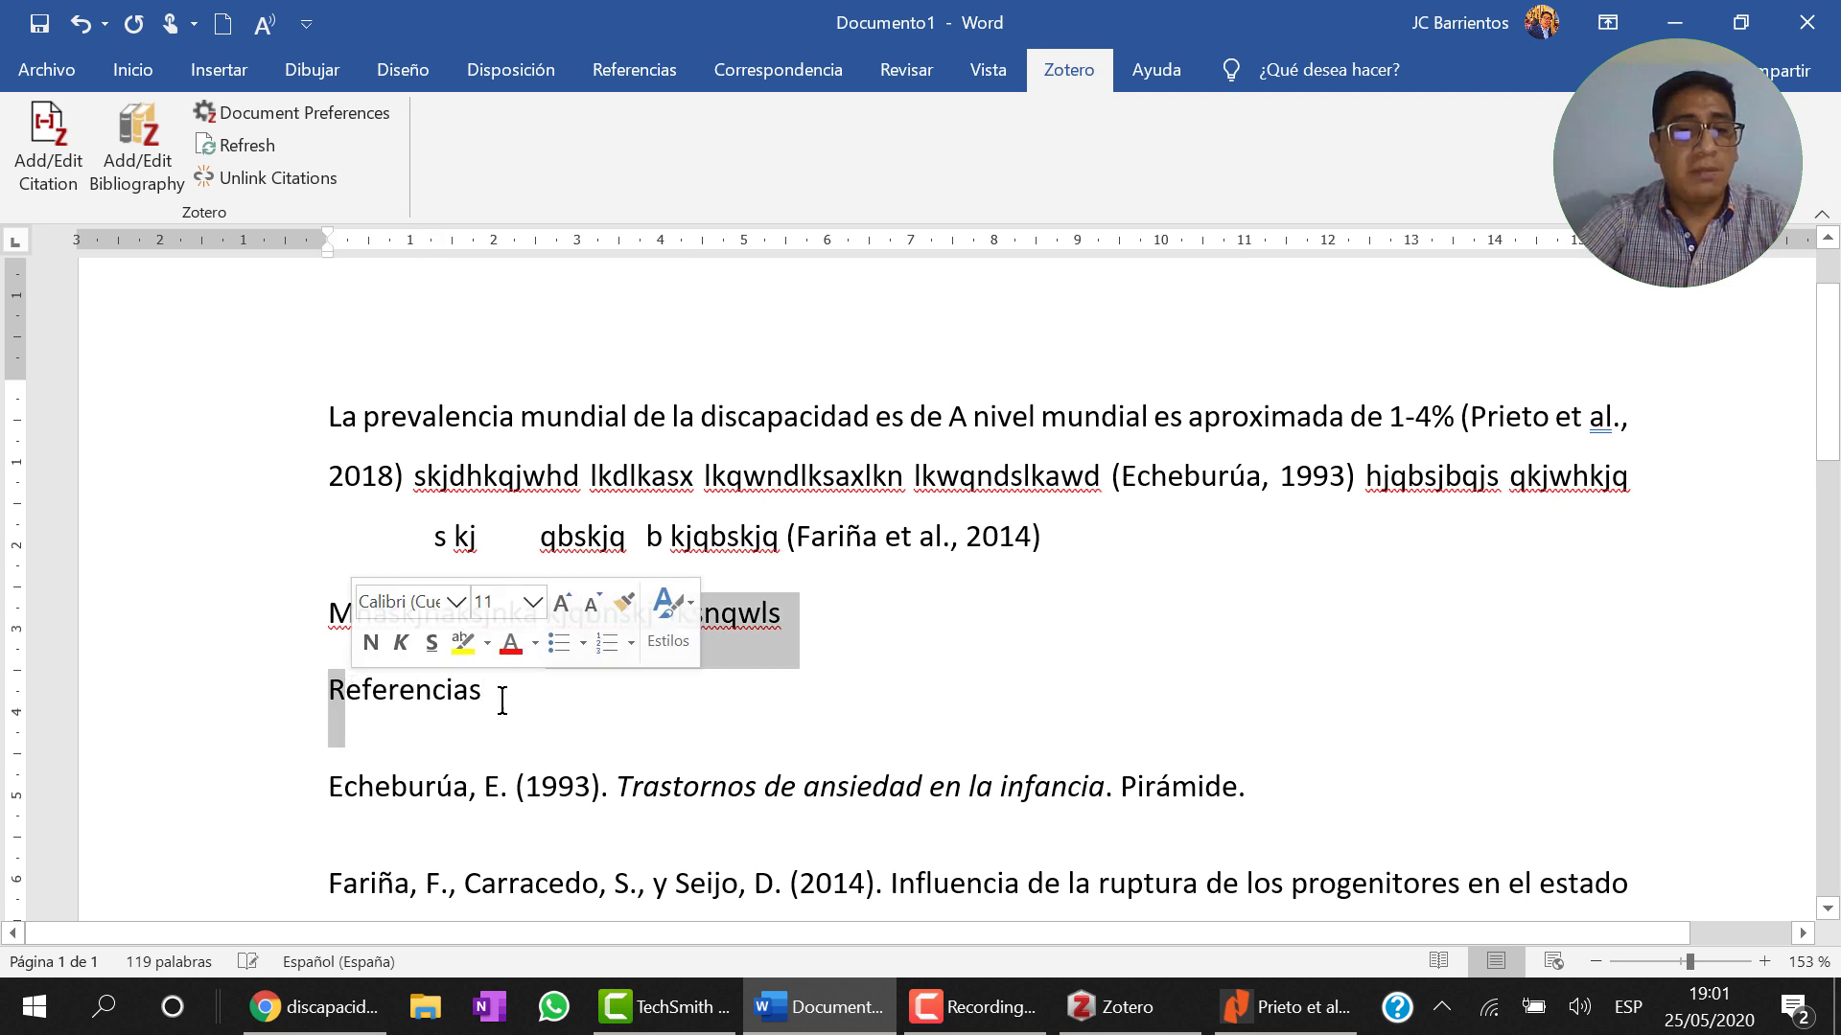
pyautogui.moveTo(508, 694); pyautogui.dragTo(318, 692)
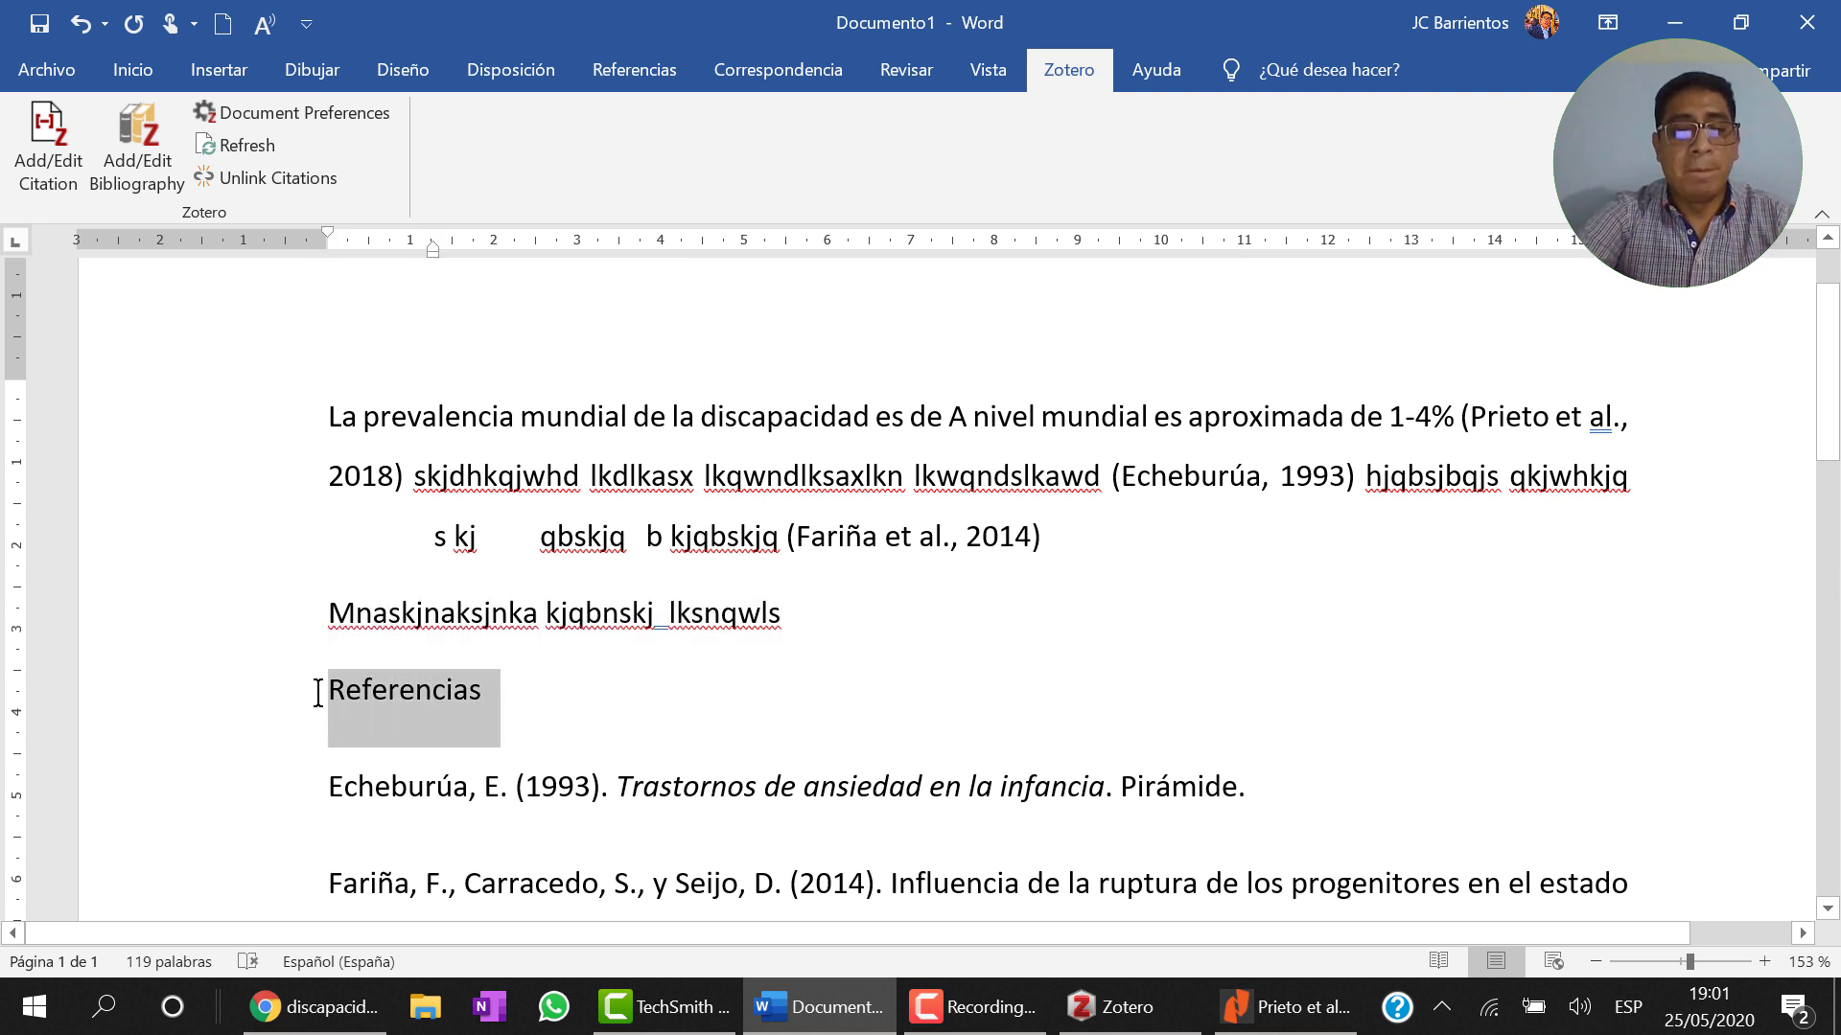
pyautogui.hotkey('ctrl', 'b')
pyautogui.click(324, 694)
pyautogui.press('Return')
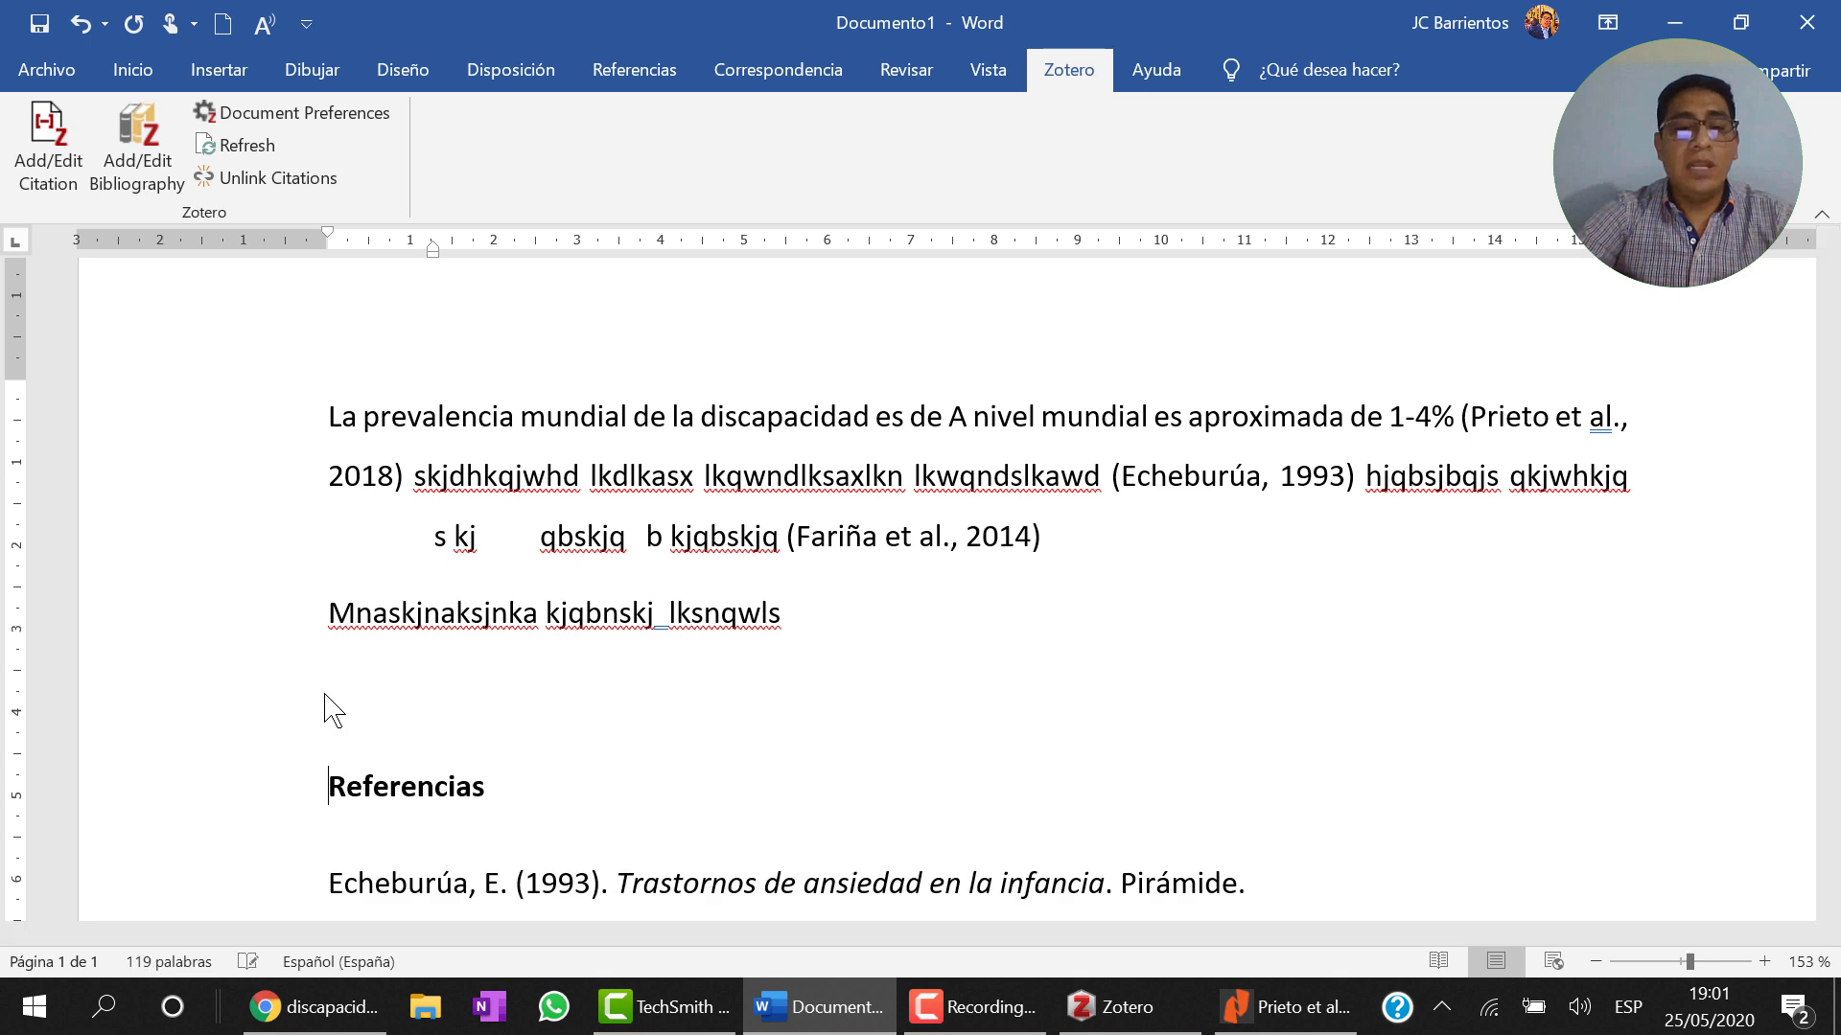
# Step: Review the generated reference list and compare its entries with the in-text citations in the paragraph
pyautogui.scroll(-7, 1206, 633)
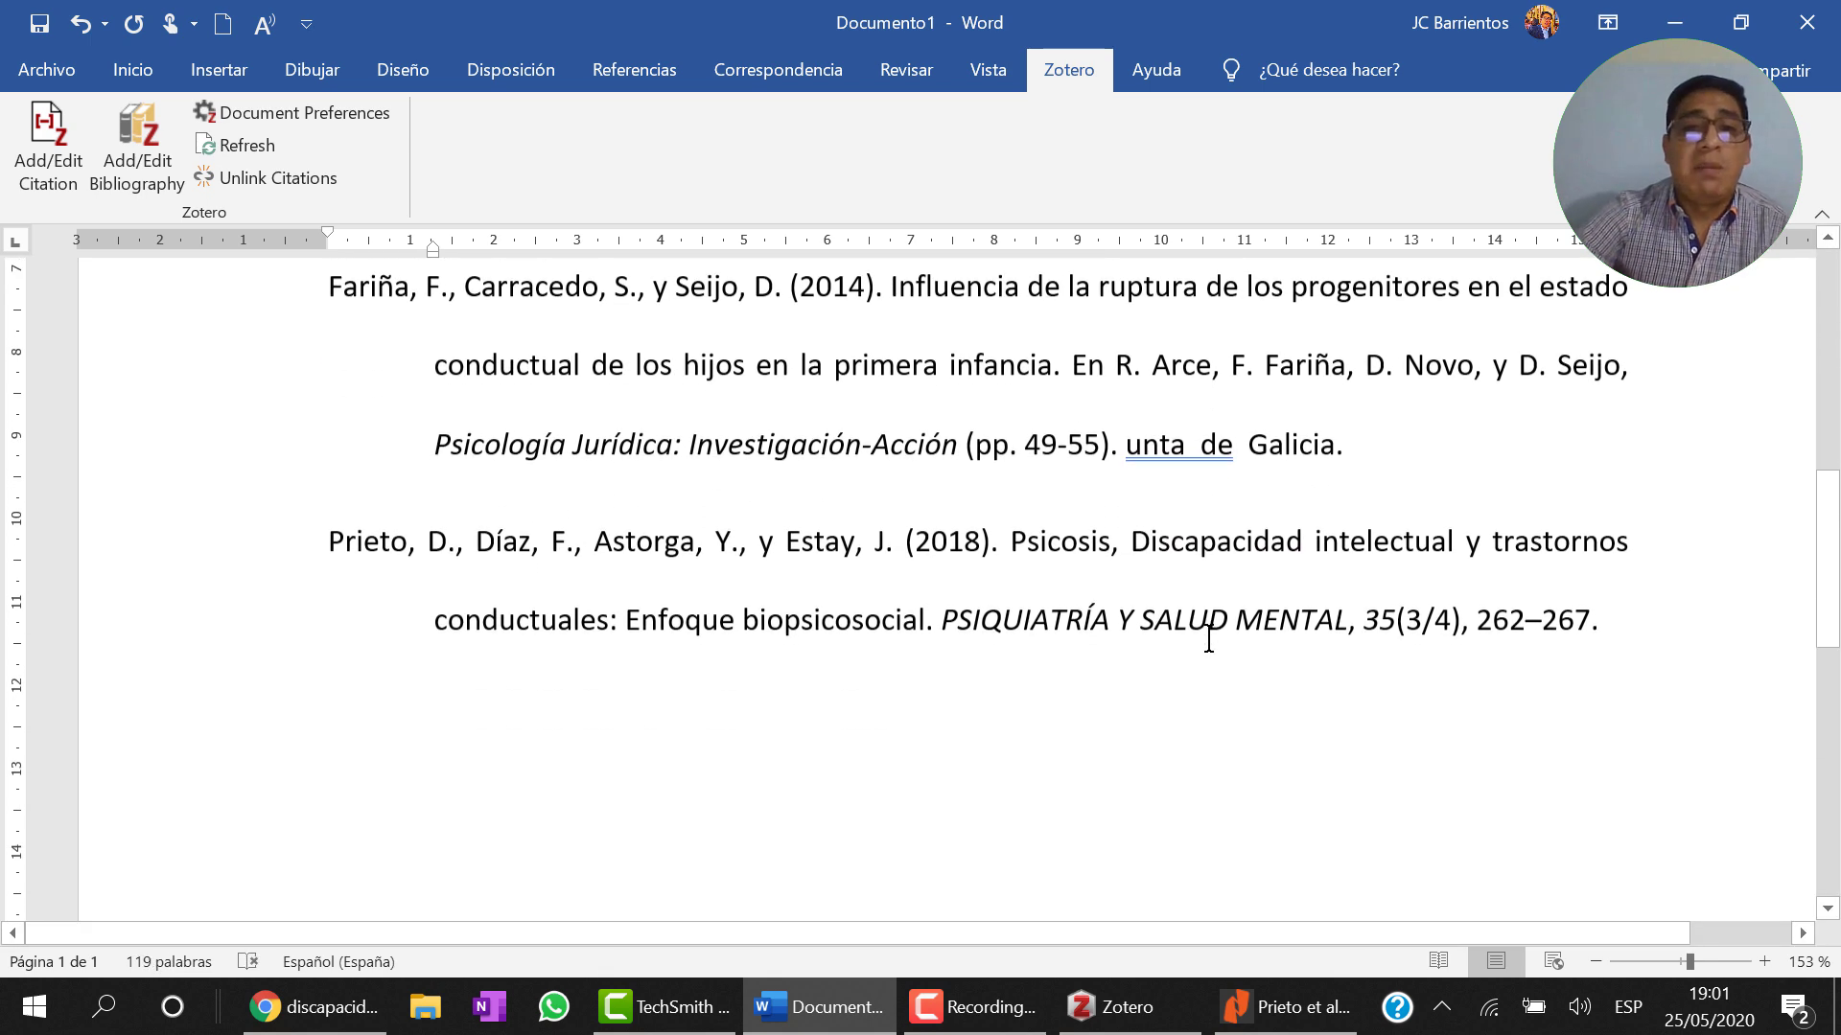
pyautogui.scroll(4, 1208, 641)
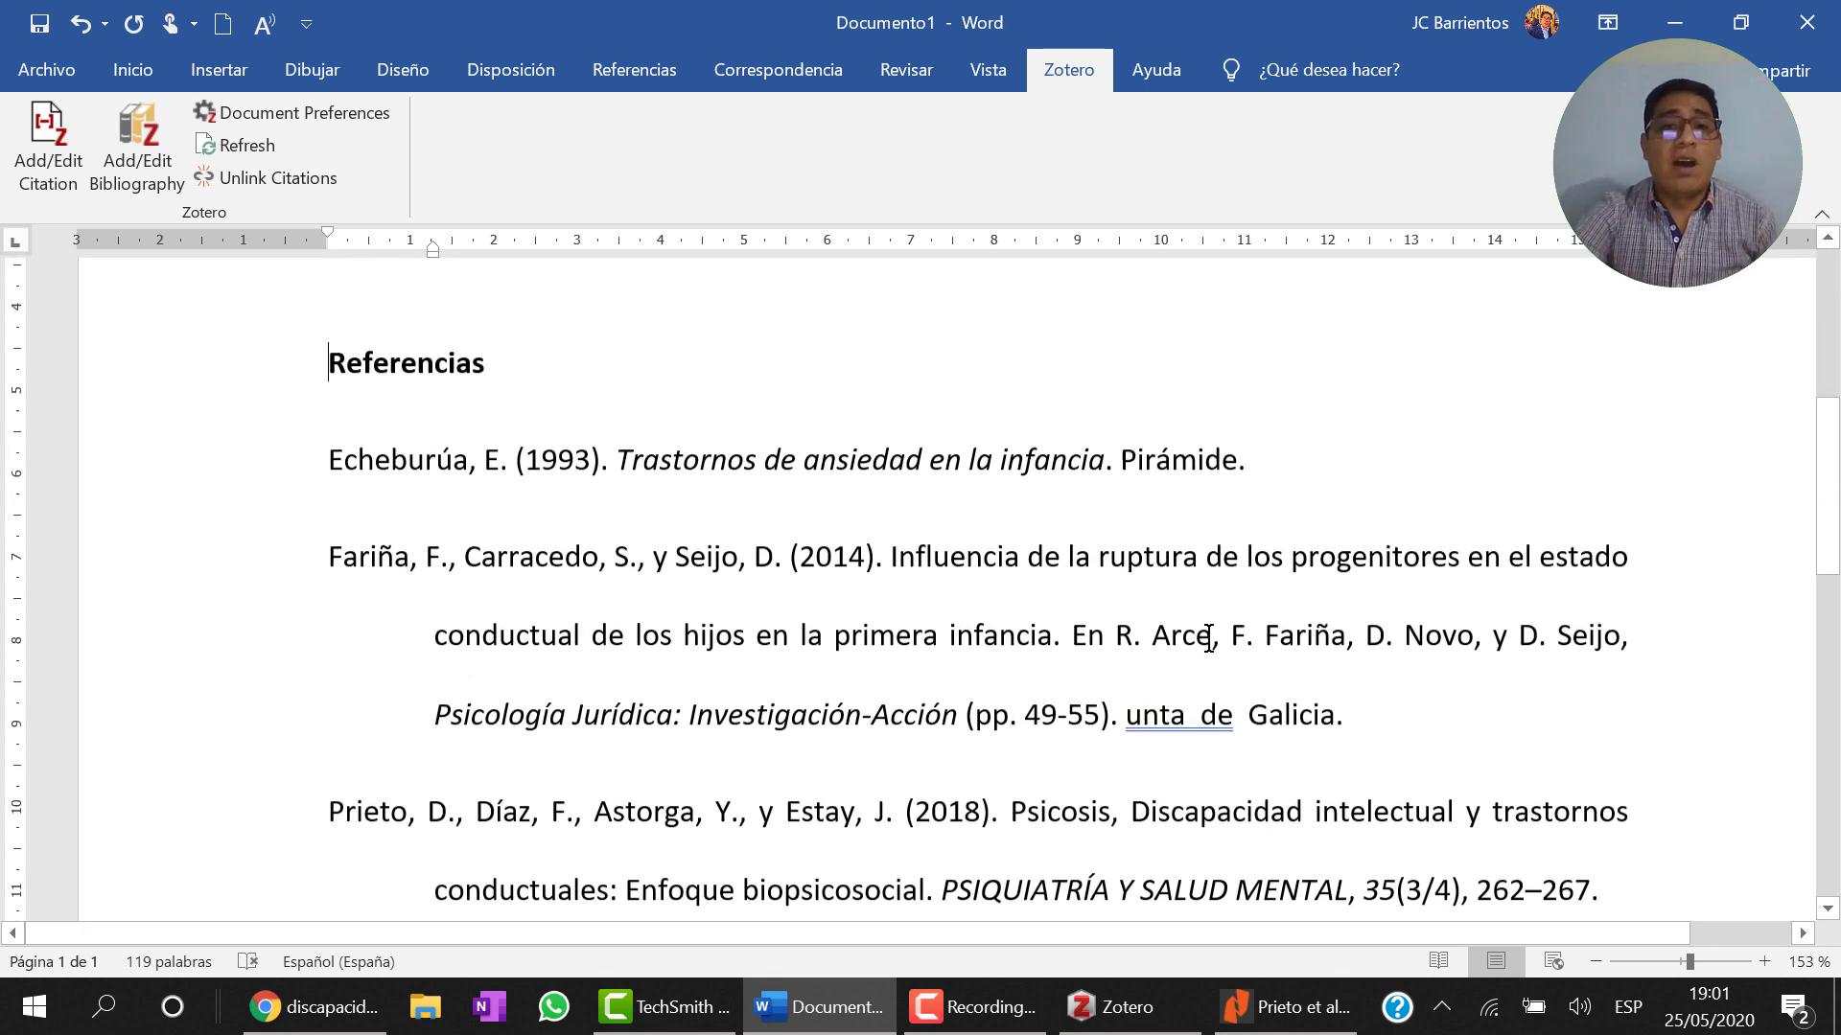
pyautogui.scroll(5, 1208, 637)
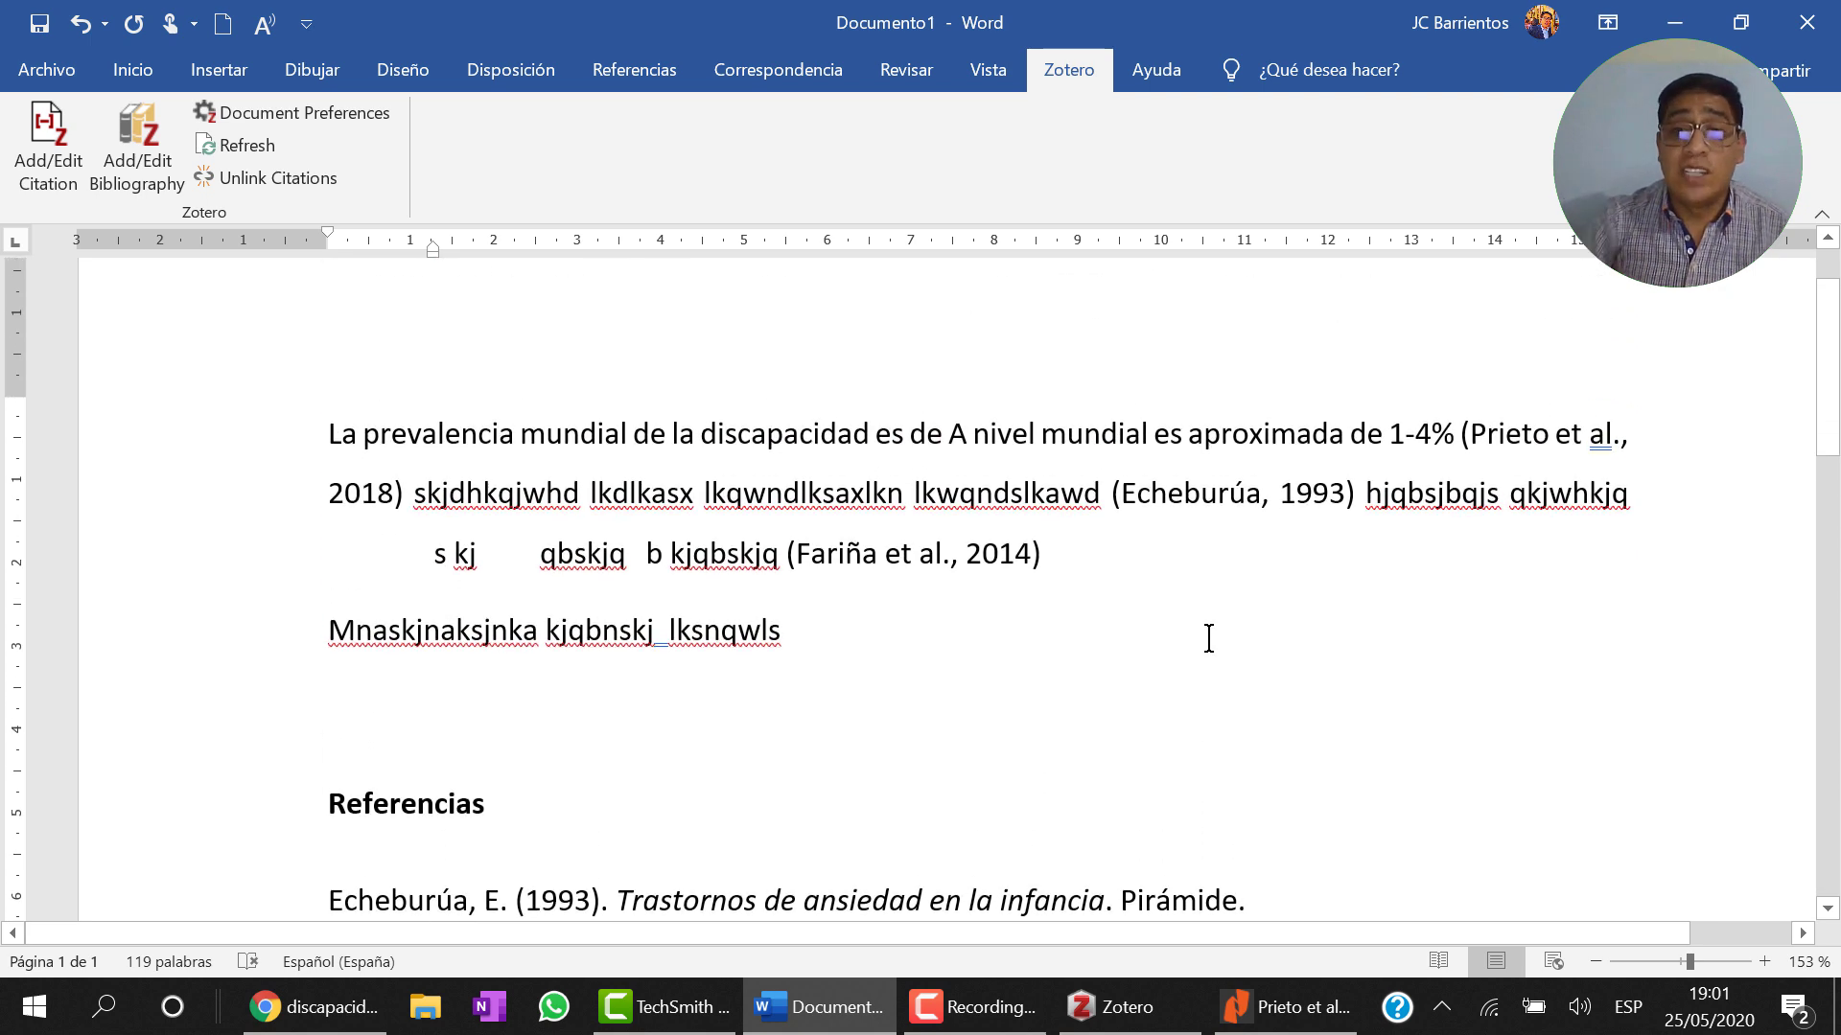
pyautogui.scroll(-3, 1208, 637)
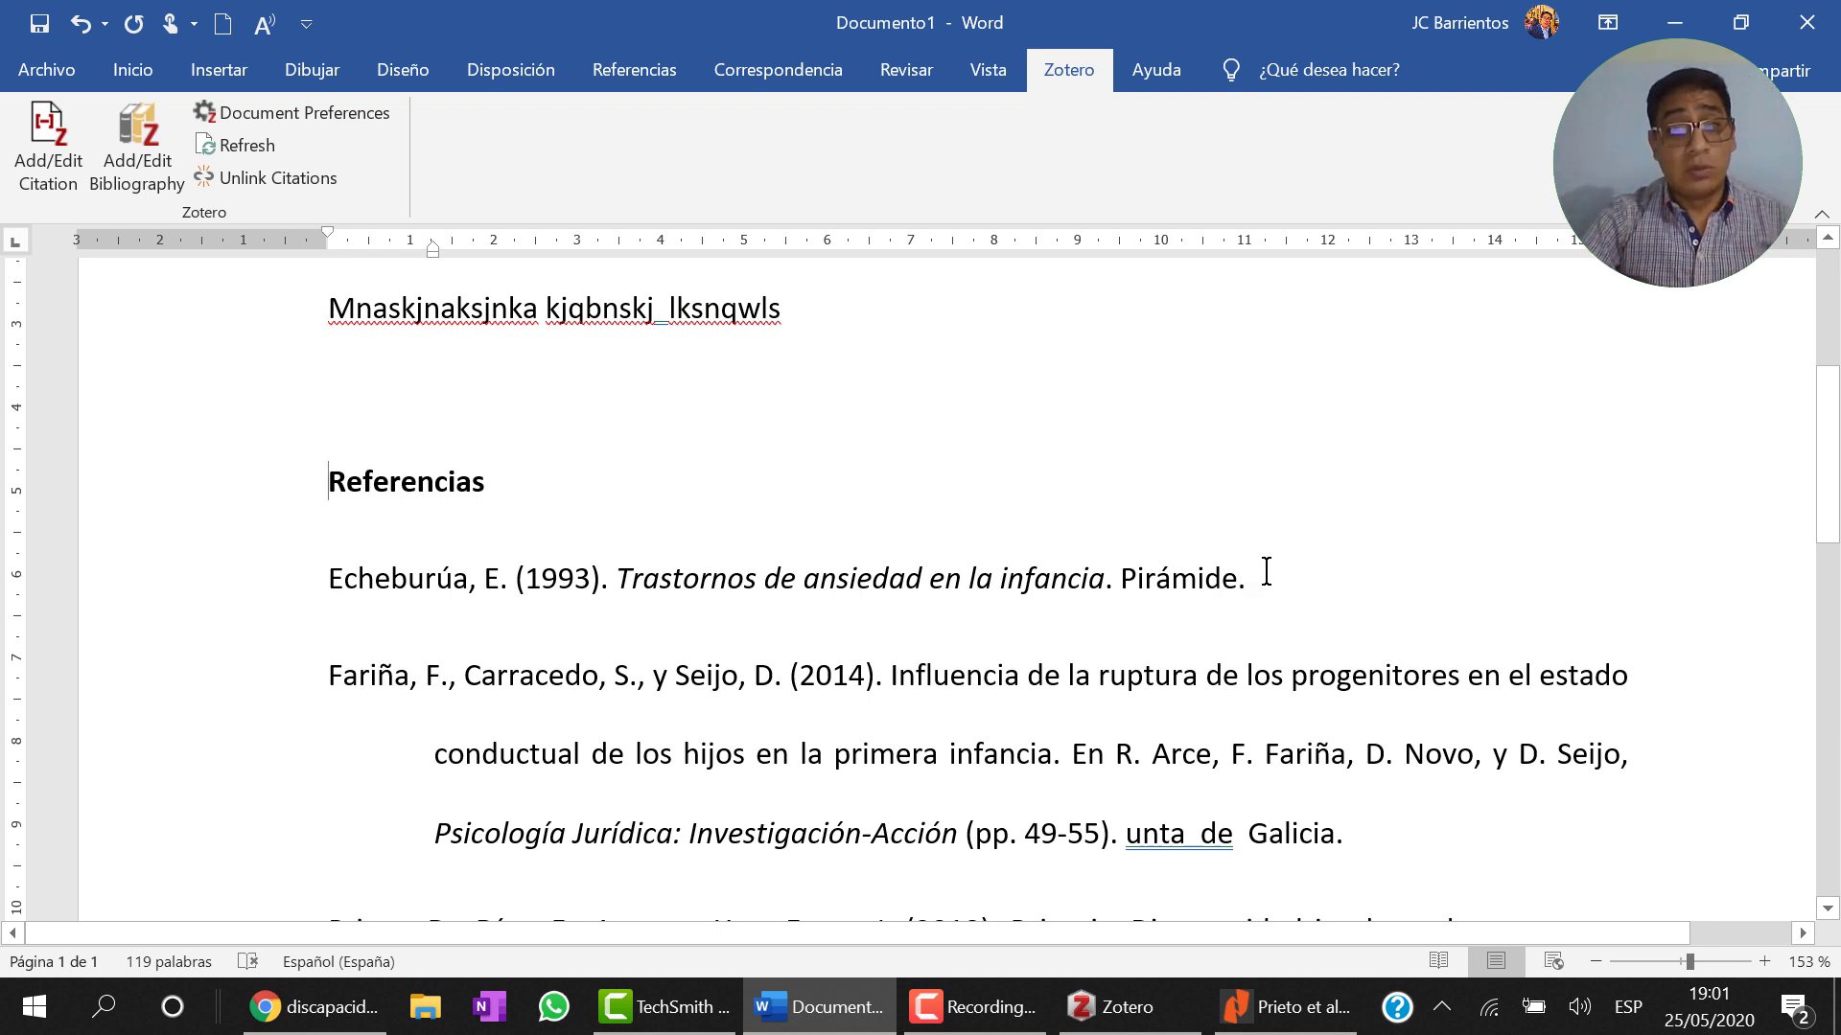
pyautogui.scroll(1, 1246, 560)
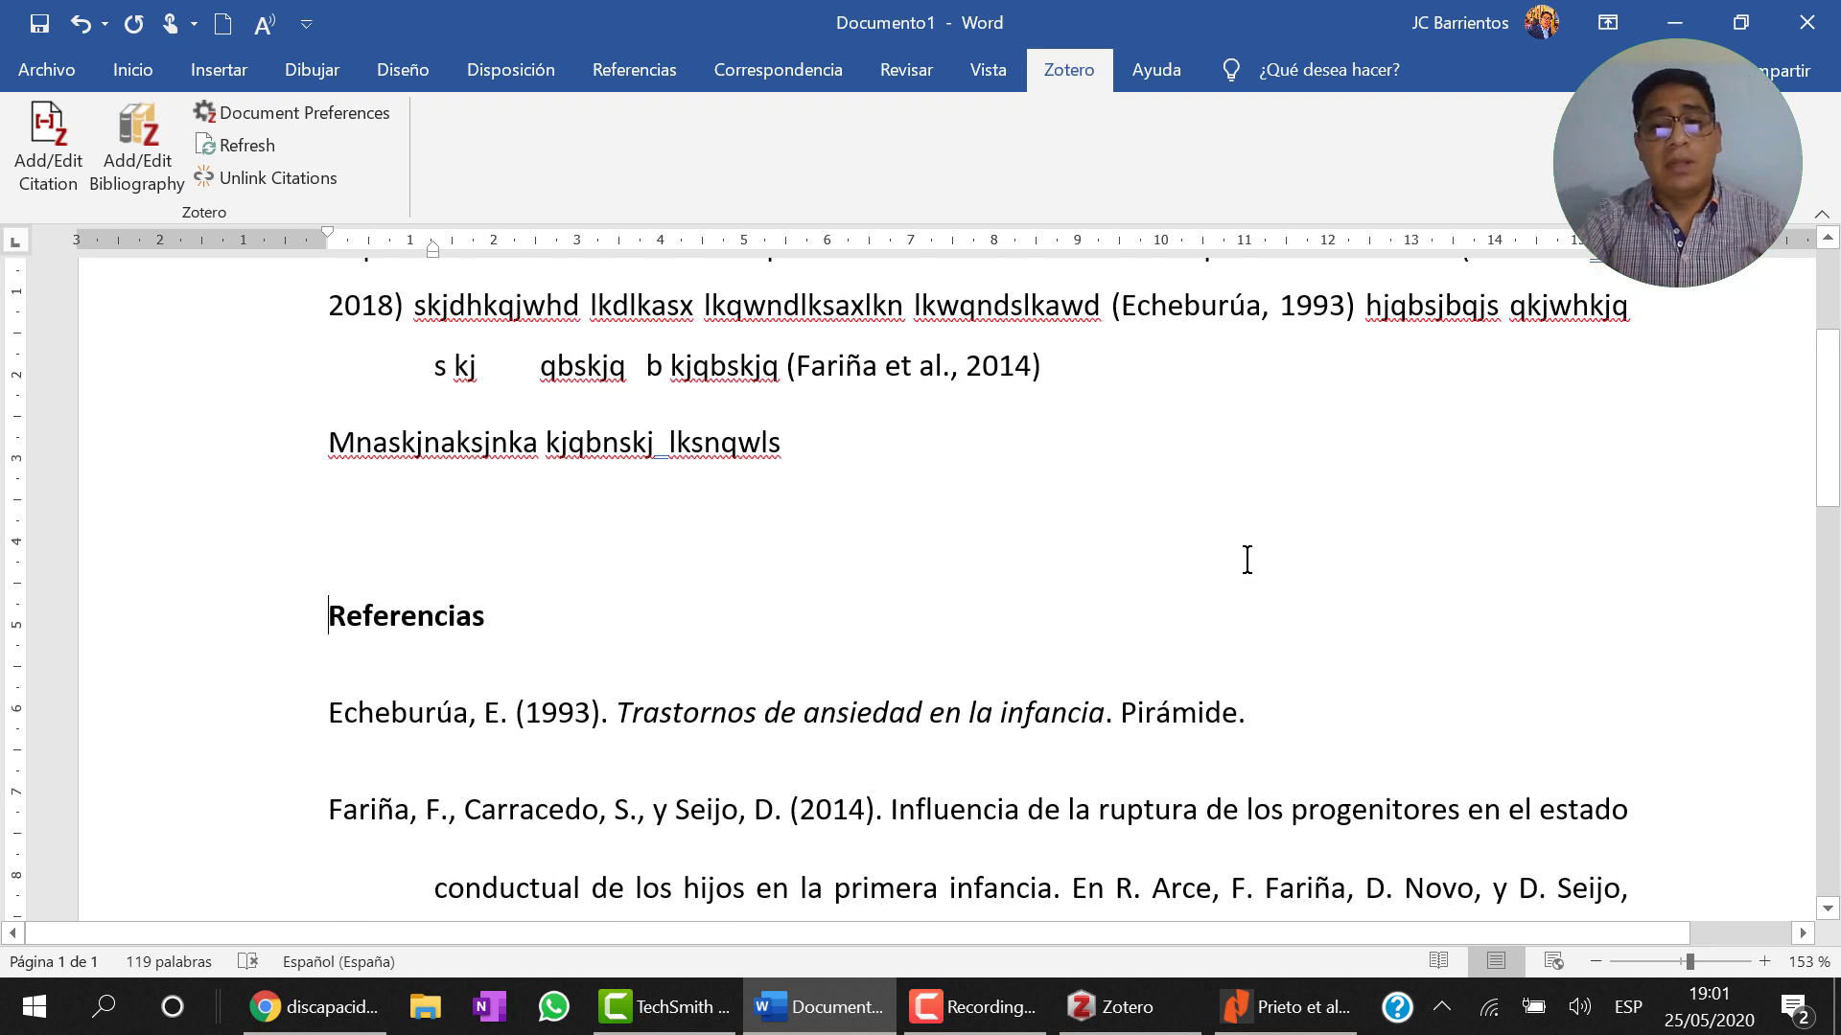
pyautogui.scroll(1, 1246, 560)
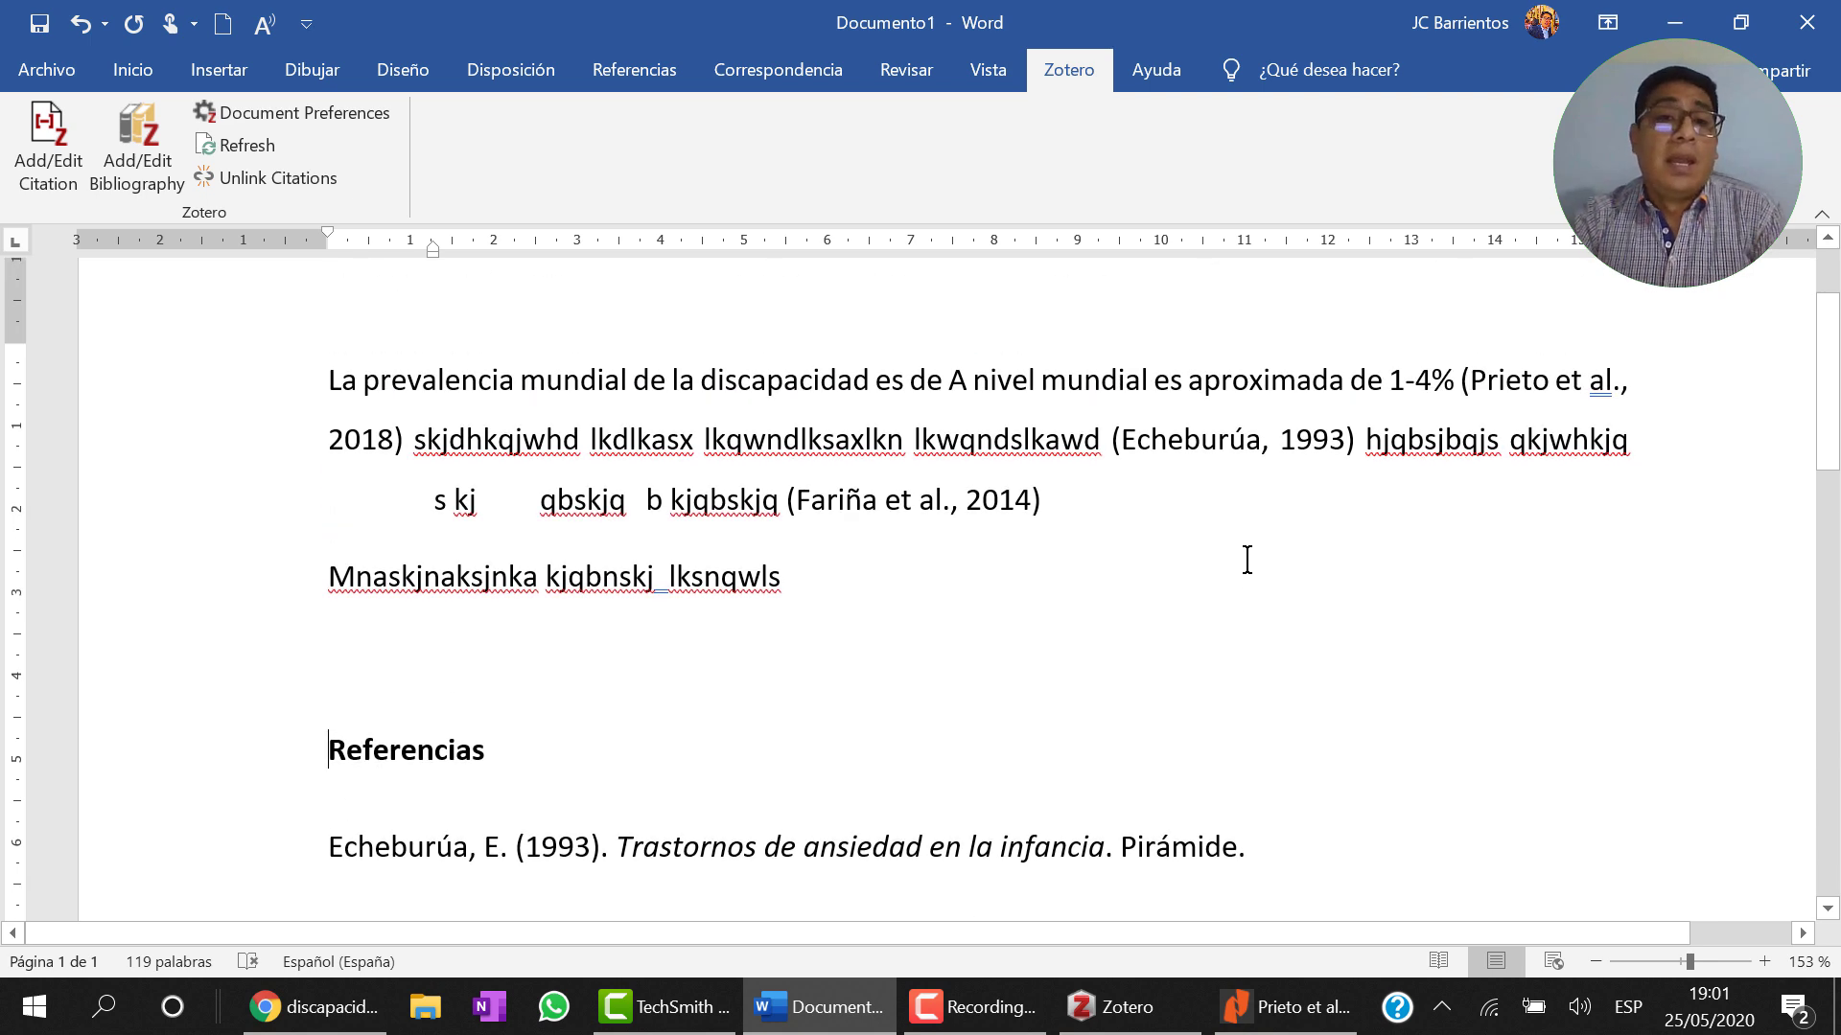
pyautogui.scroll(1, 1246, 560)
pyautogui.click(1246, 560)
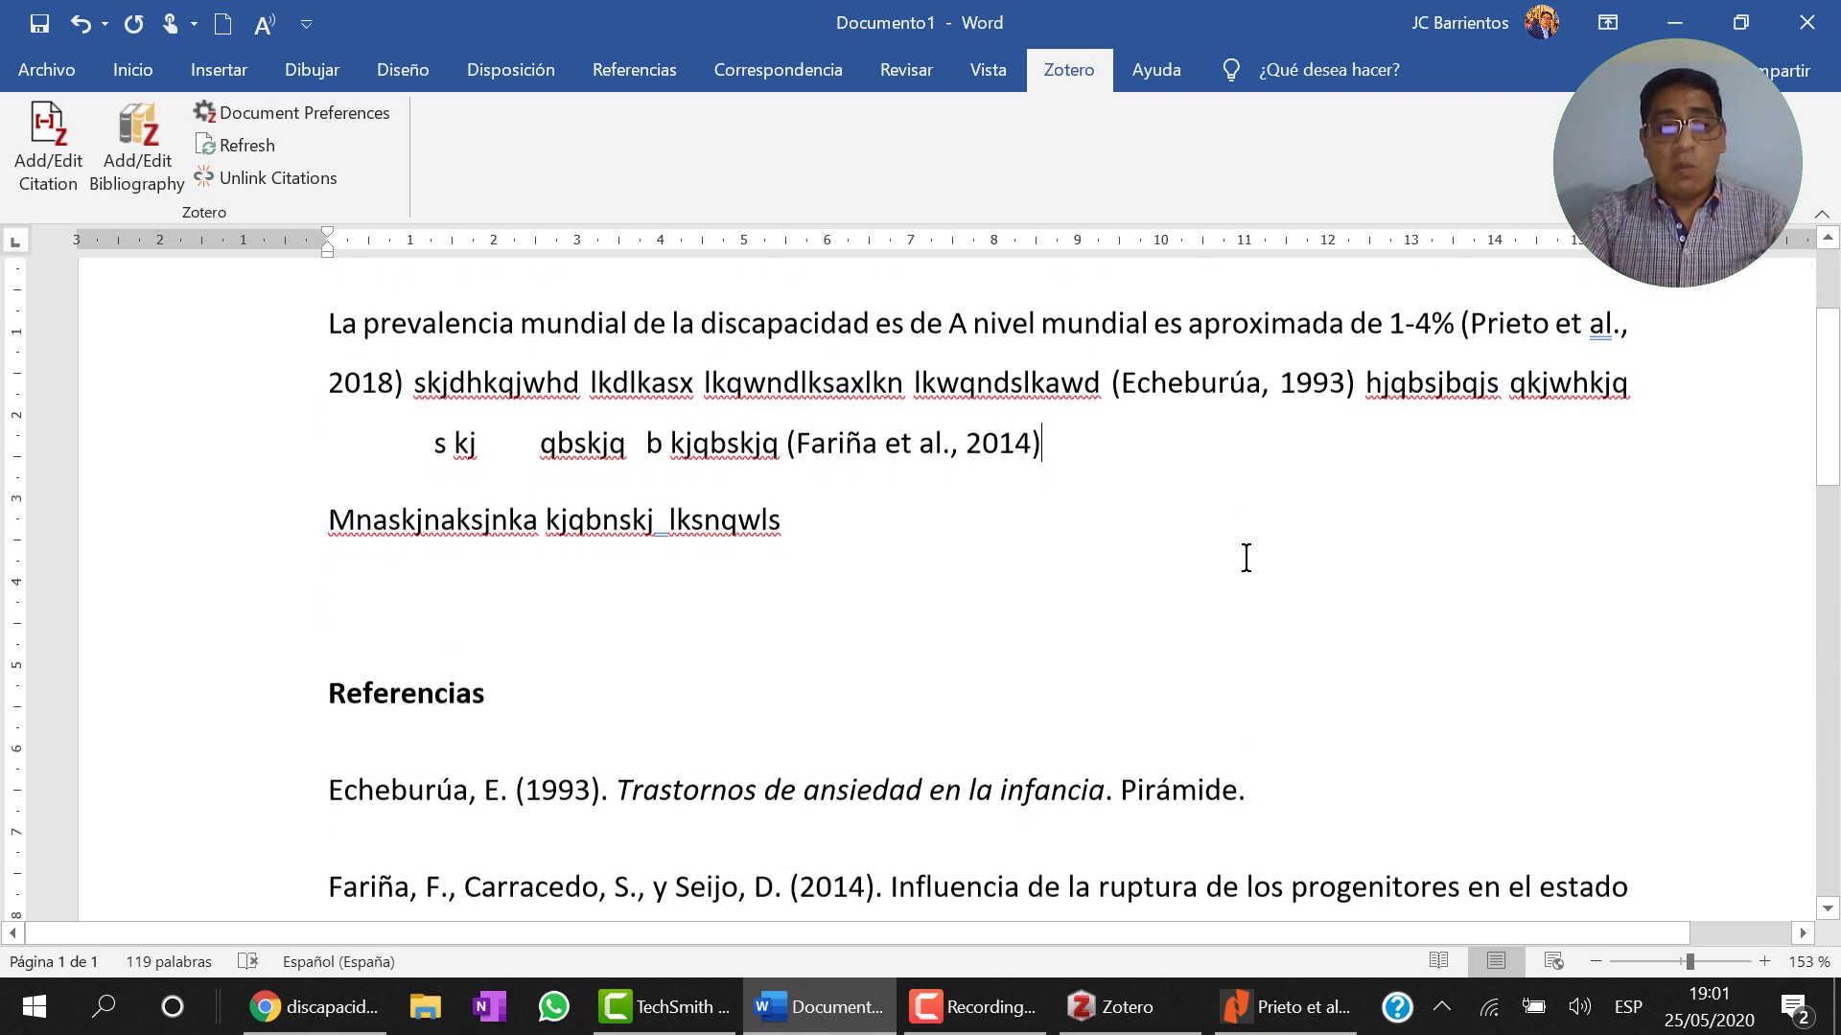
# Step: Cite the 2015 work "Desarrollo de una técnica forense para la demostración de victimización de violencia de género" with Zotero after the last filler line
pyautogui.scroll(-3, 1247, 560)
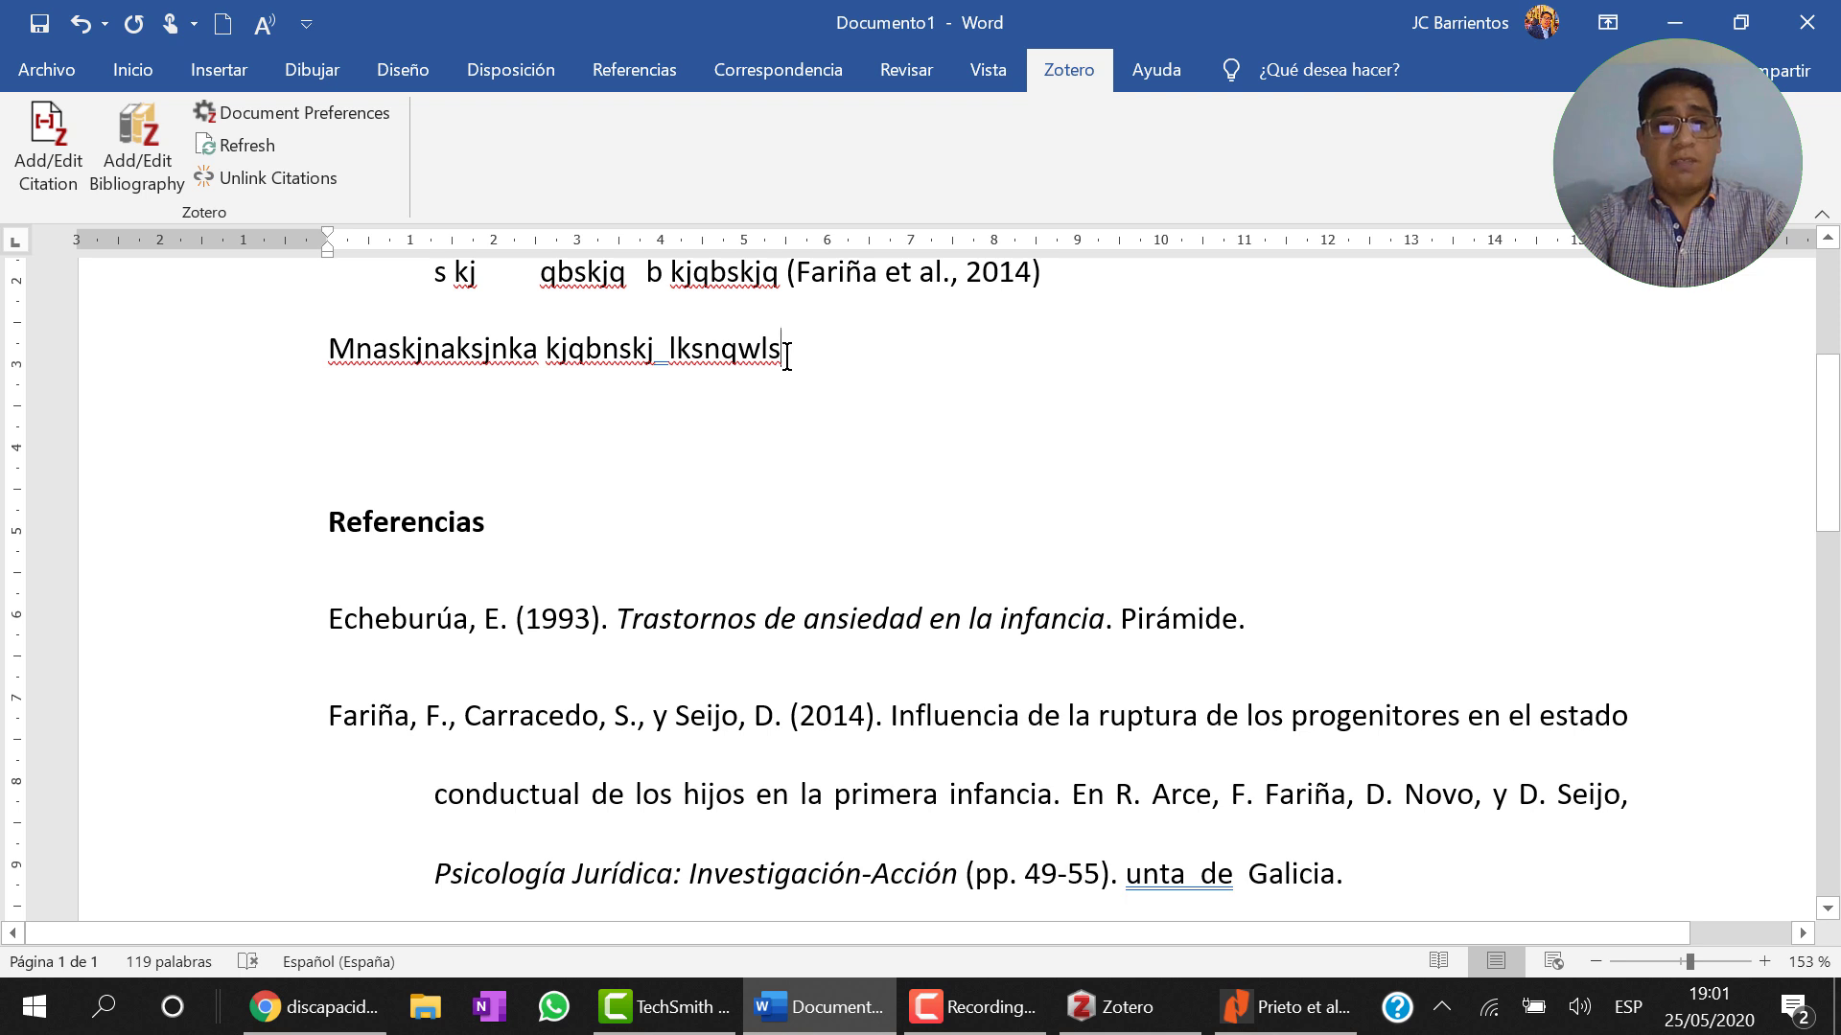
pyautogui.scroll(-1, 1013, 425)
pyautogui.scroll(1, 1013, 425)
pyautogui.scroll(-1, 1014, 424)
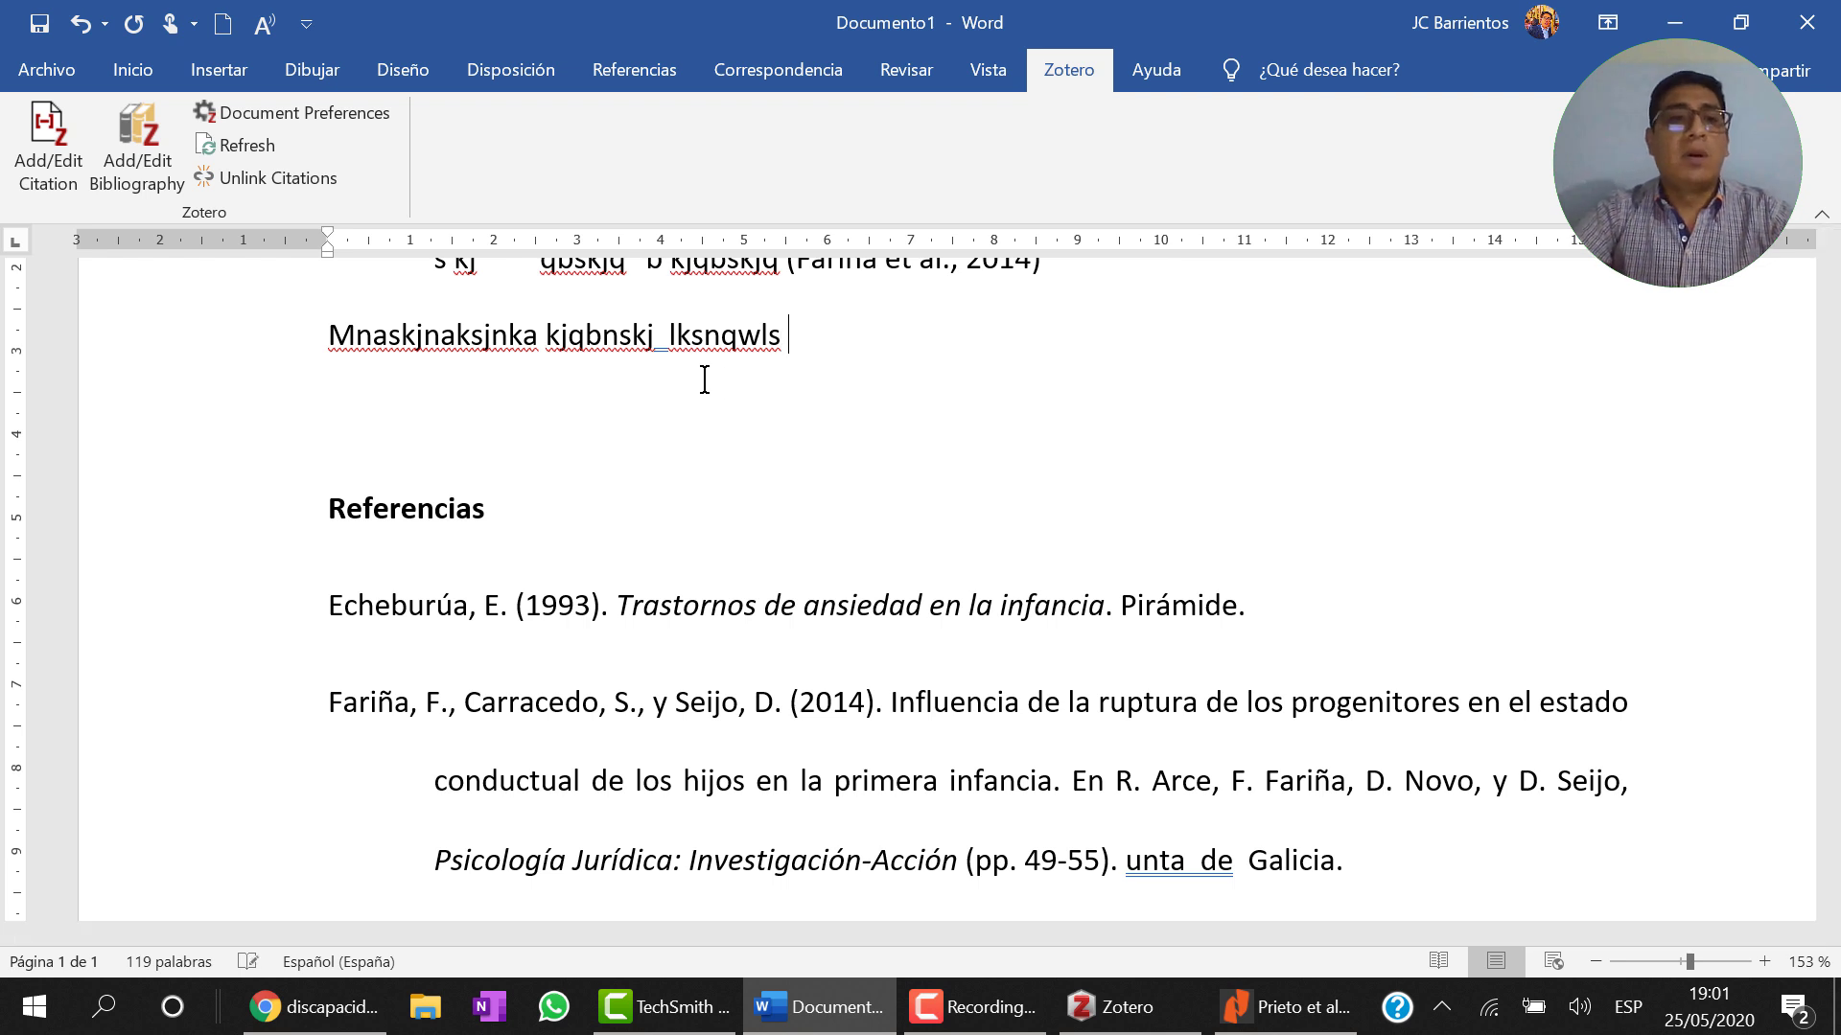
pyautogui.click(75, 151)
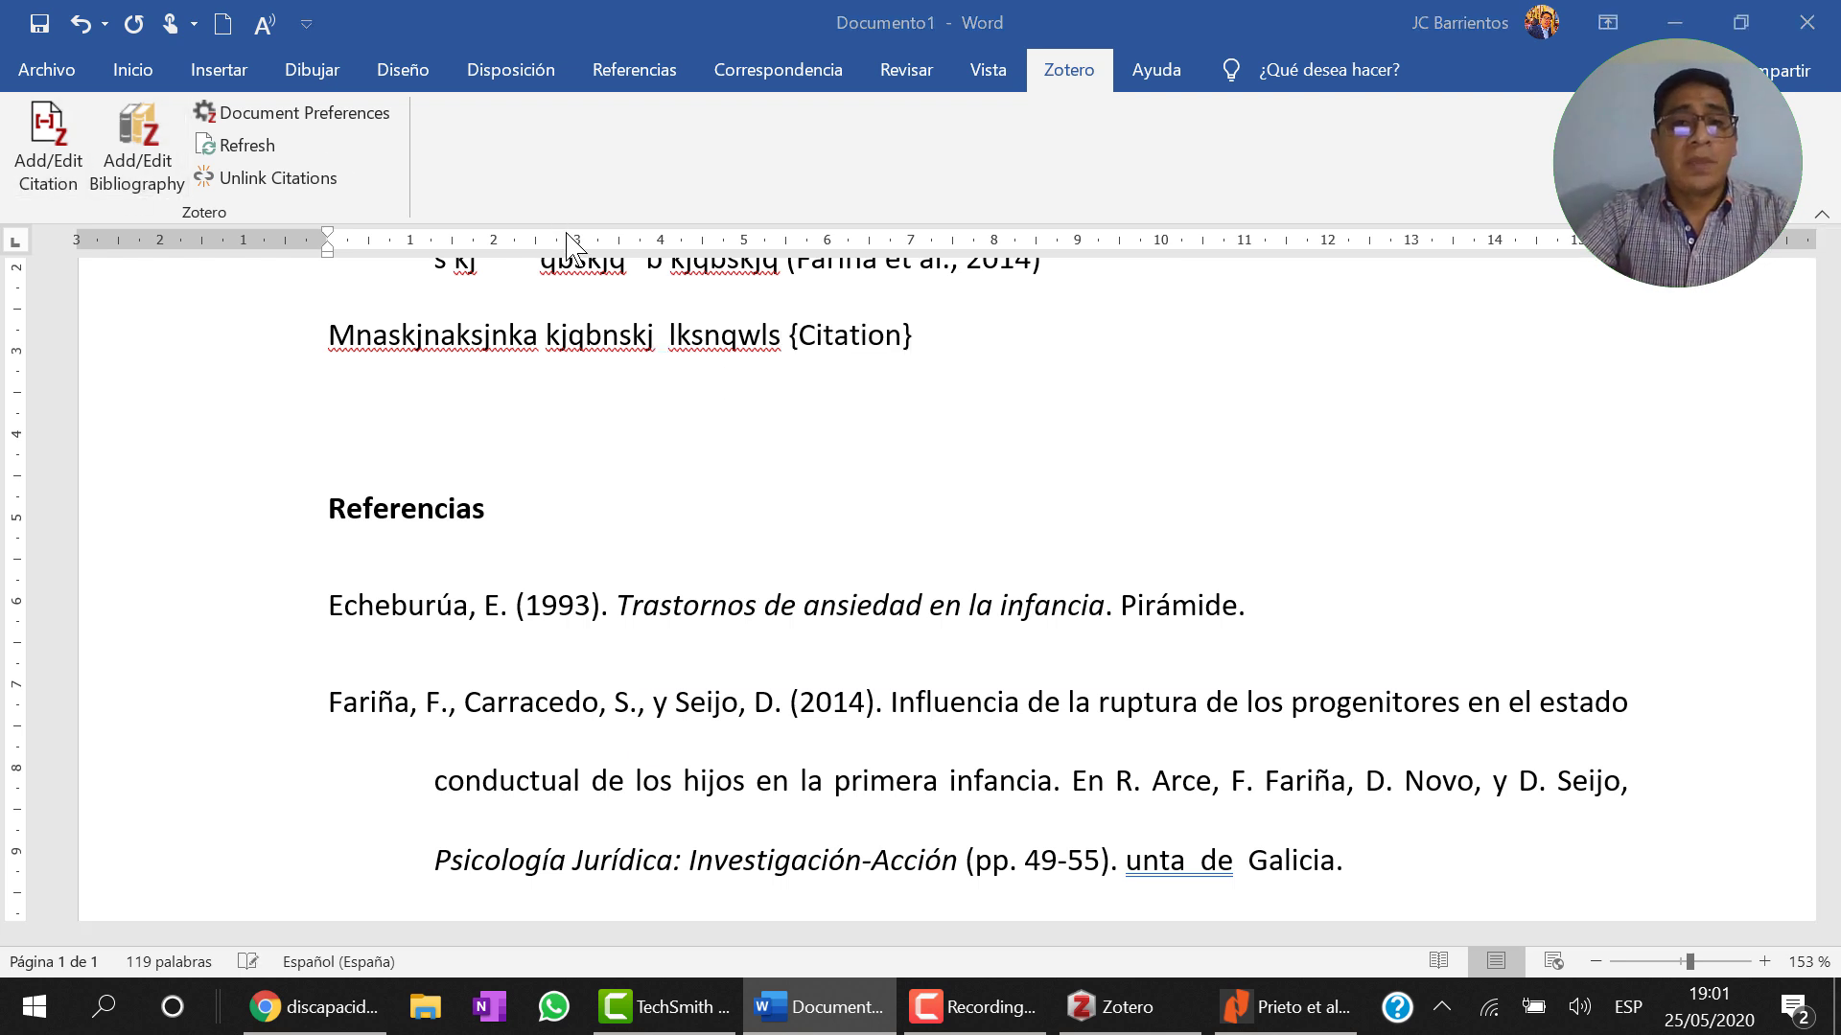
pyautogui.write('arce')
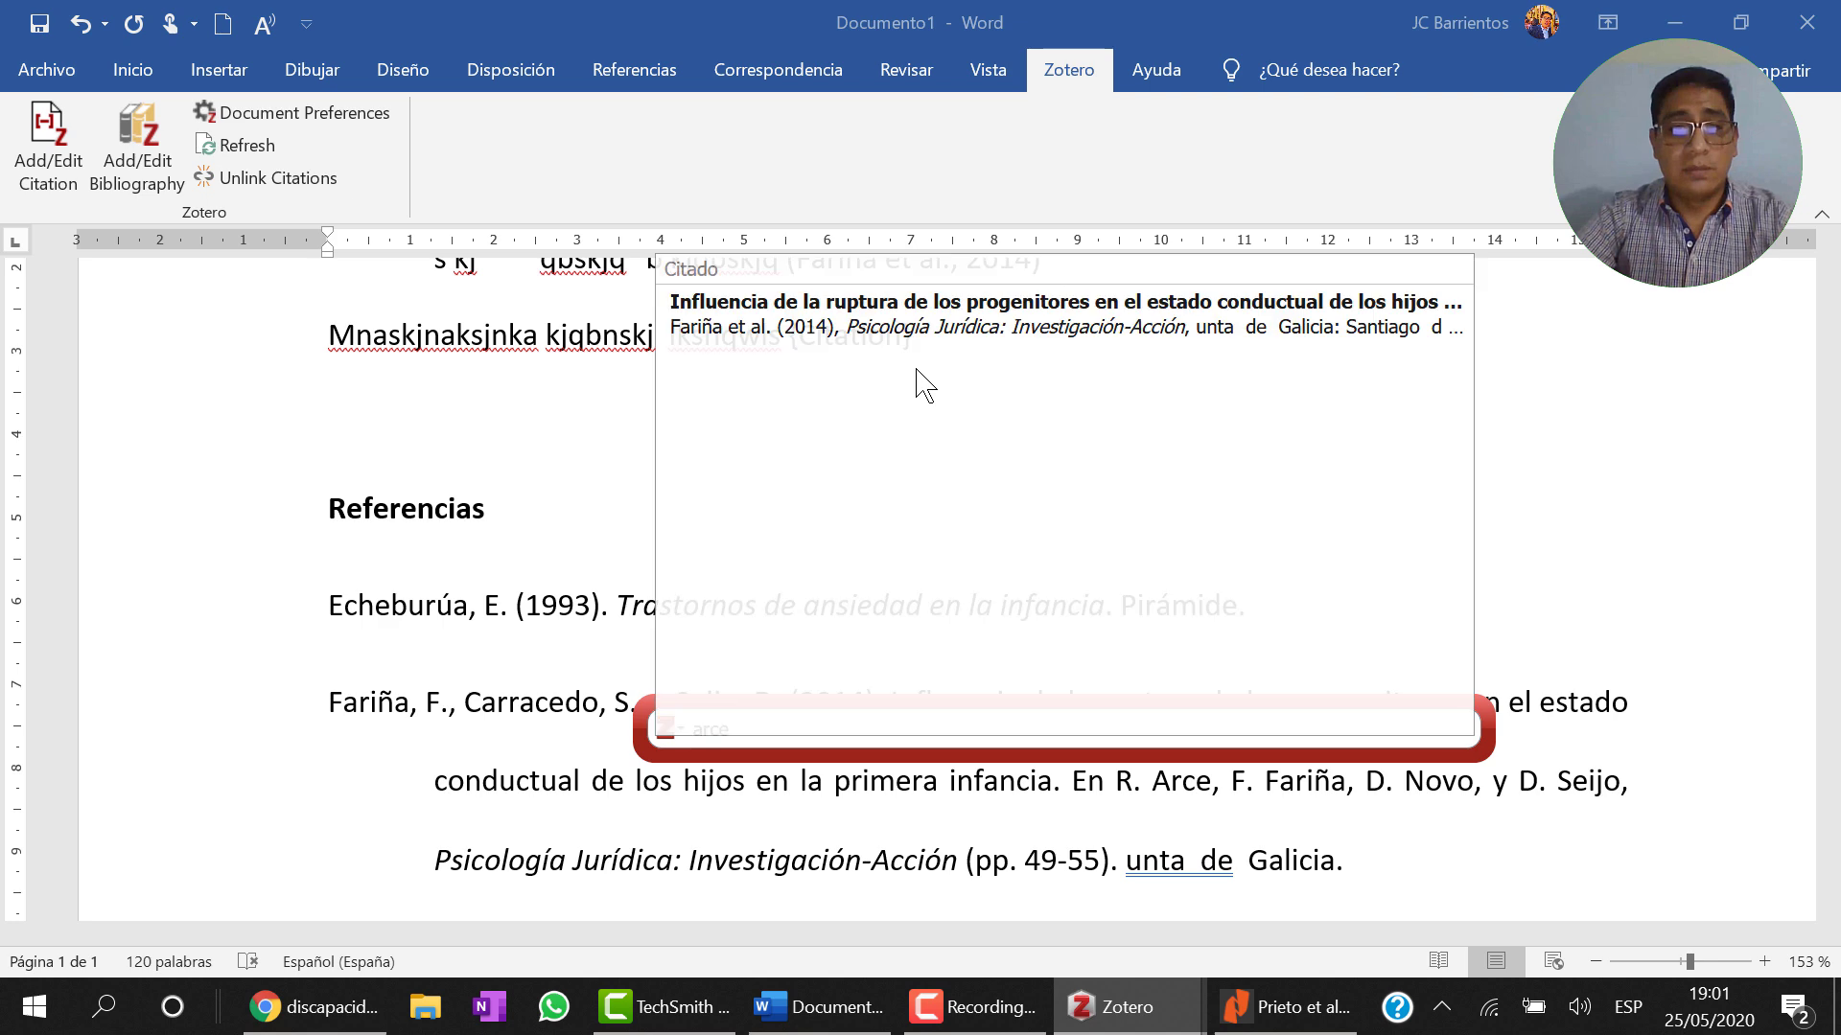
pyautogui.click(822, 416)
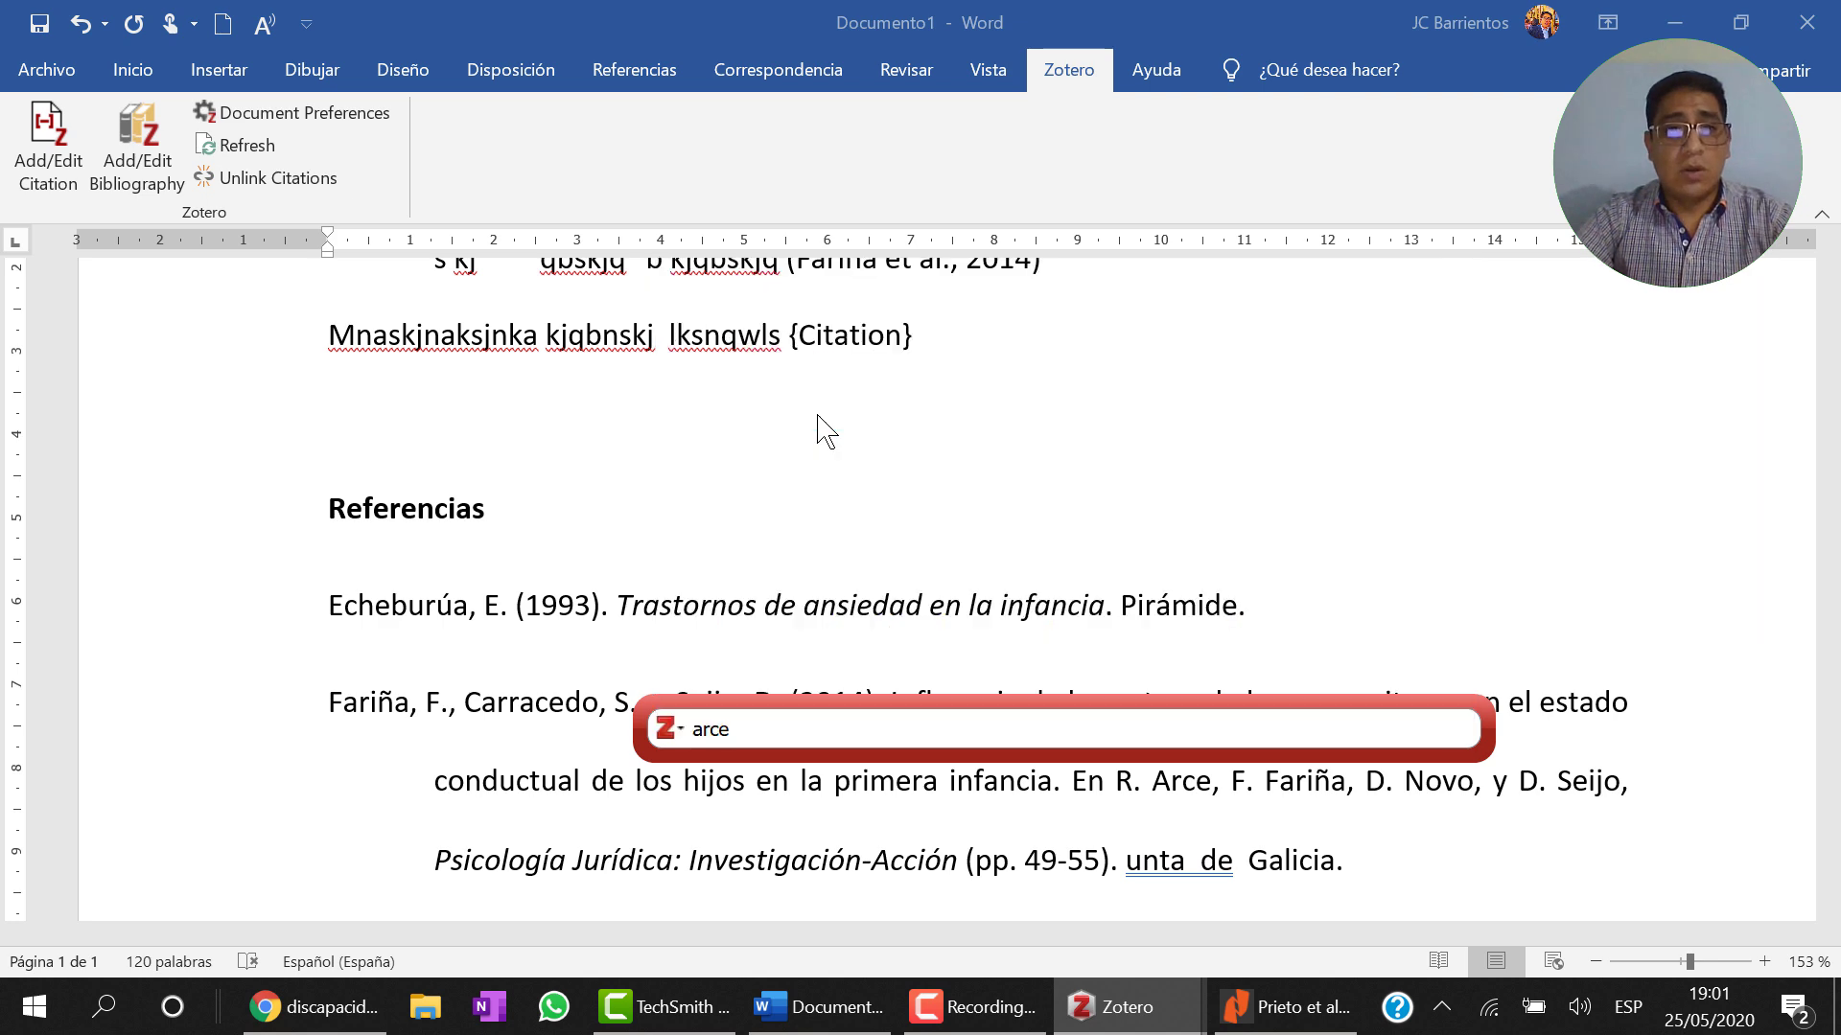
pyautogui.press('Return')
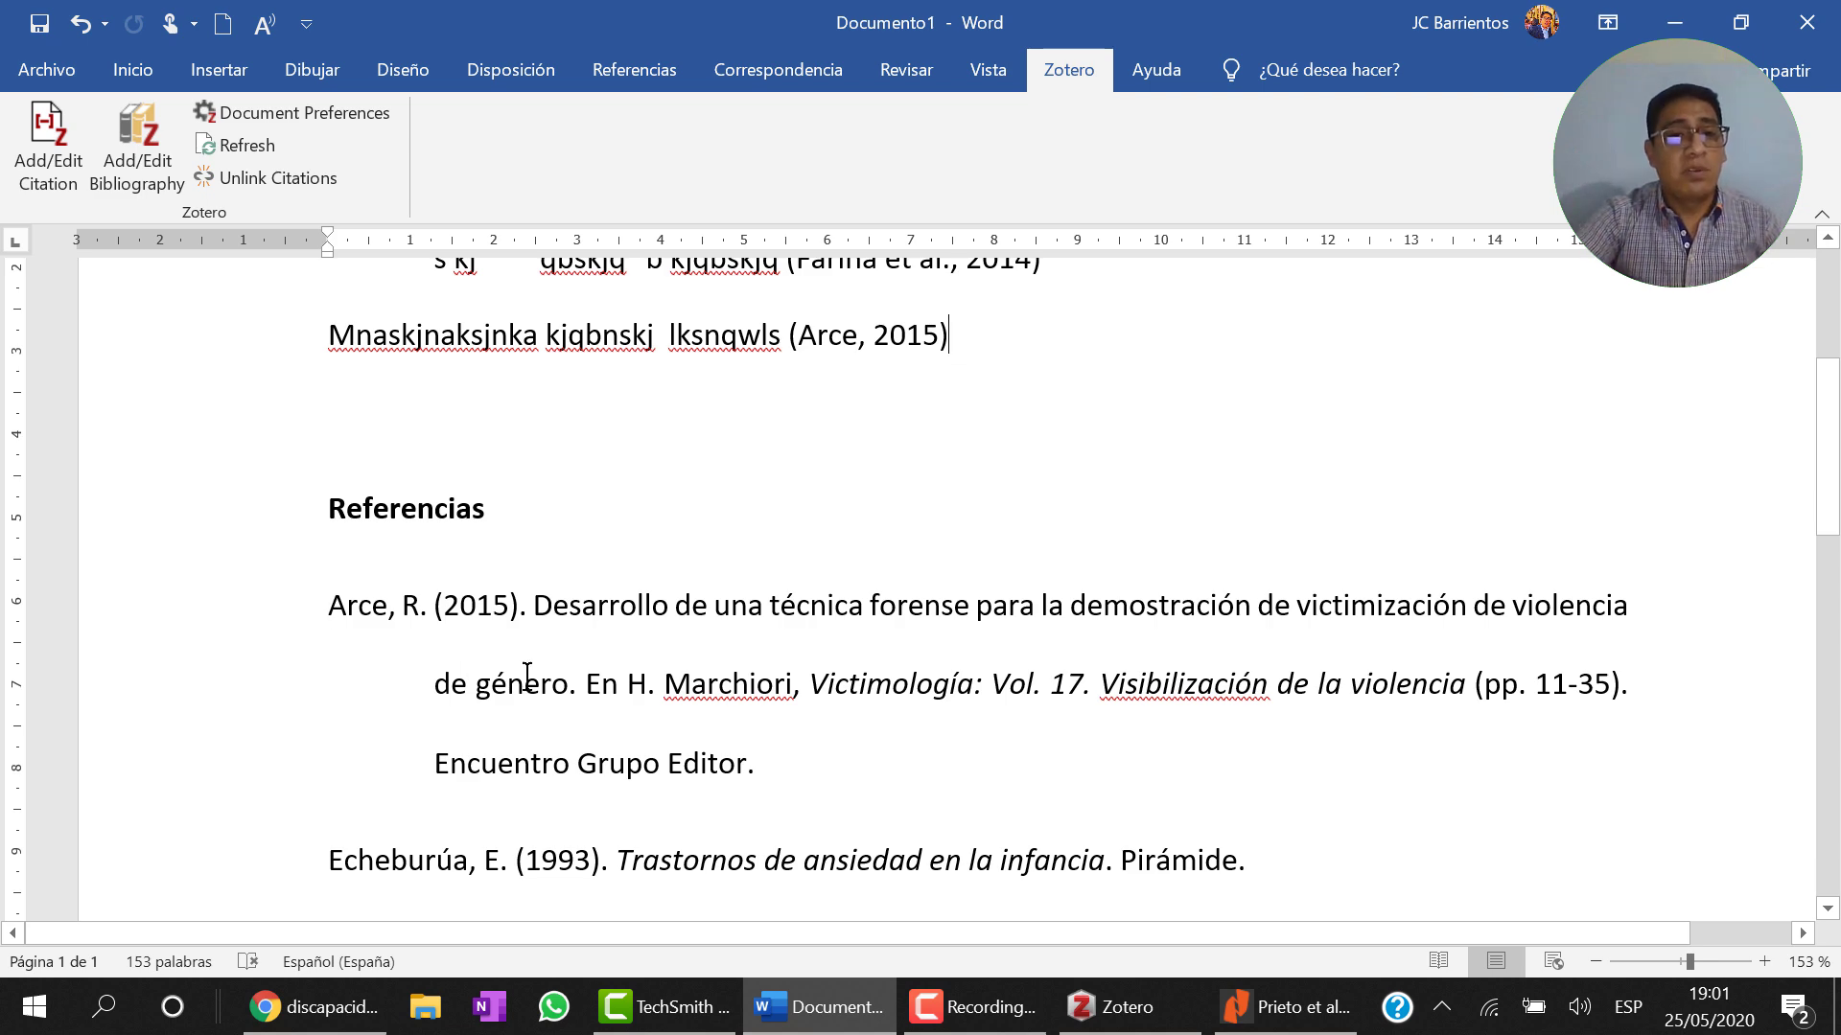
pyautogui.scroll(-10, 604, 719)
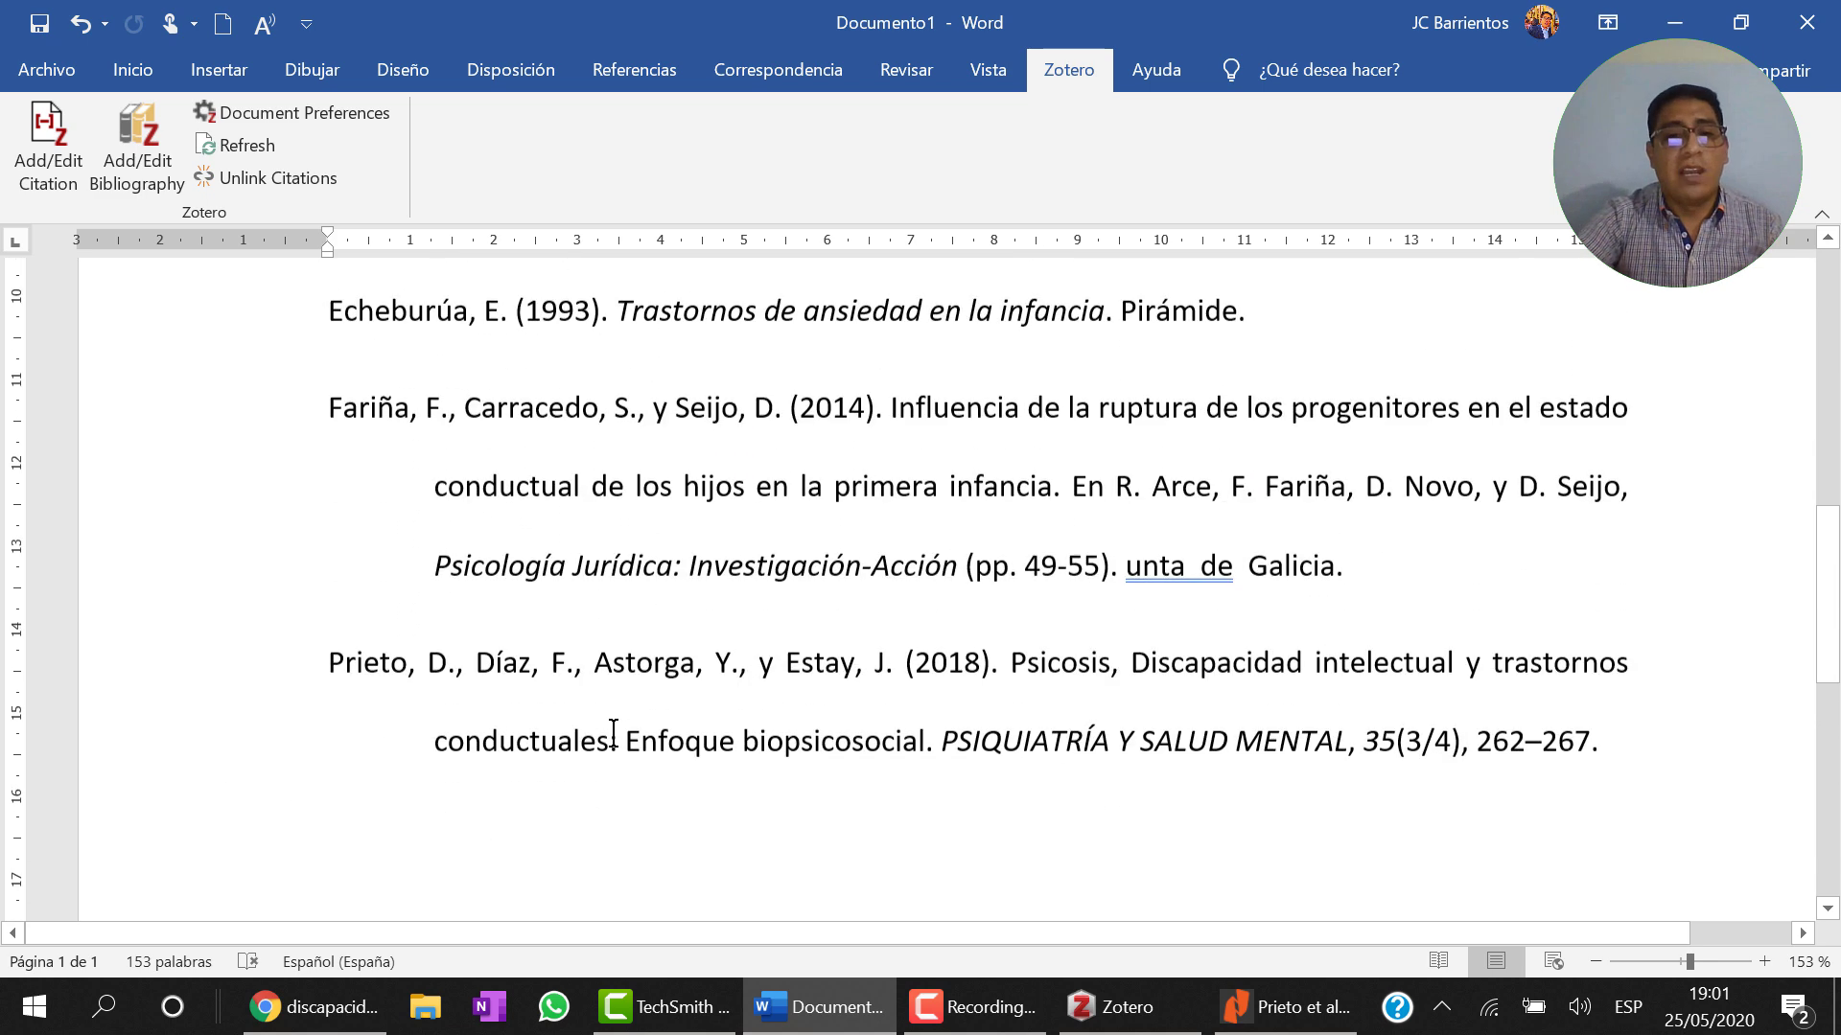
pyautogui.scroll(8, 612, 728)
pyautogui.scroll(3, 614, 733)
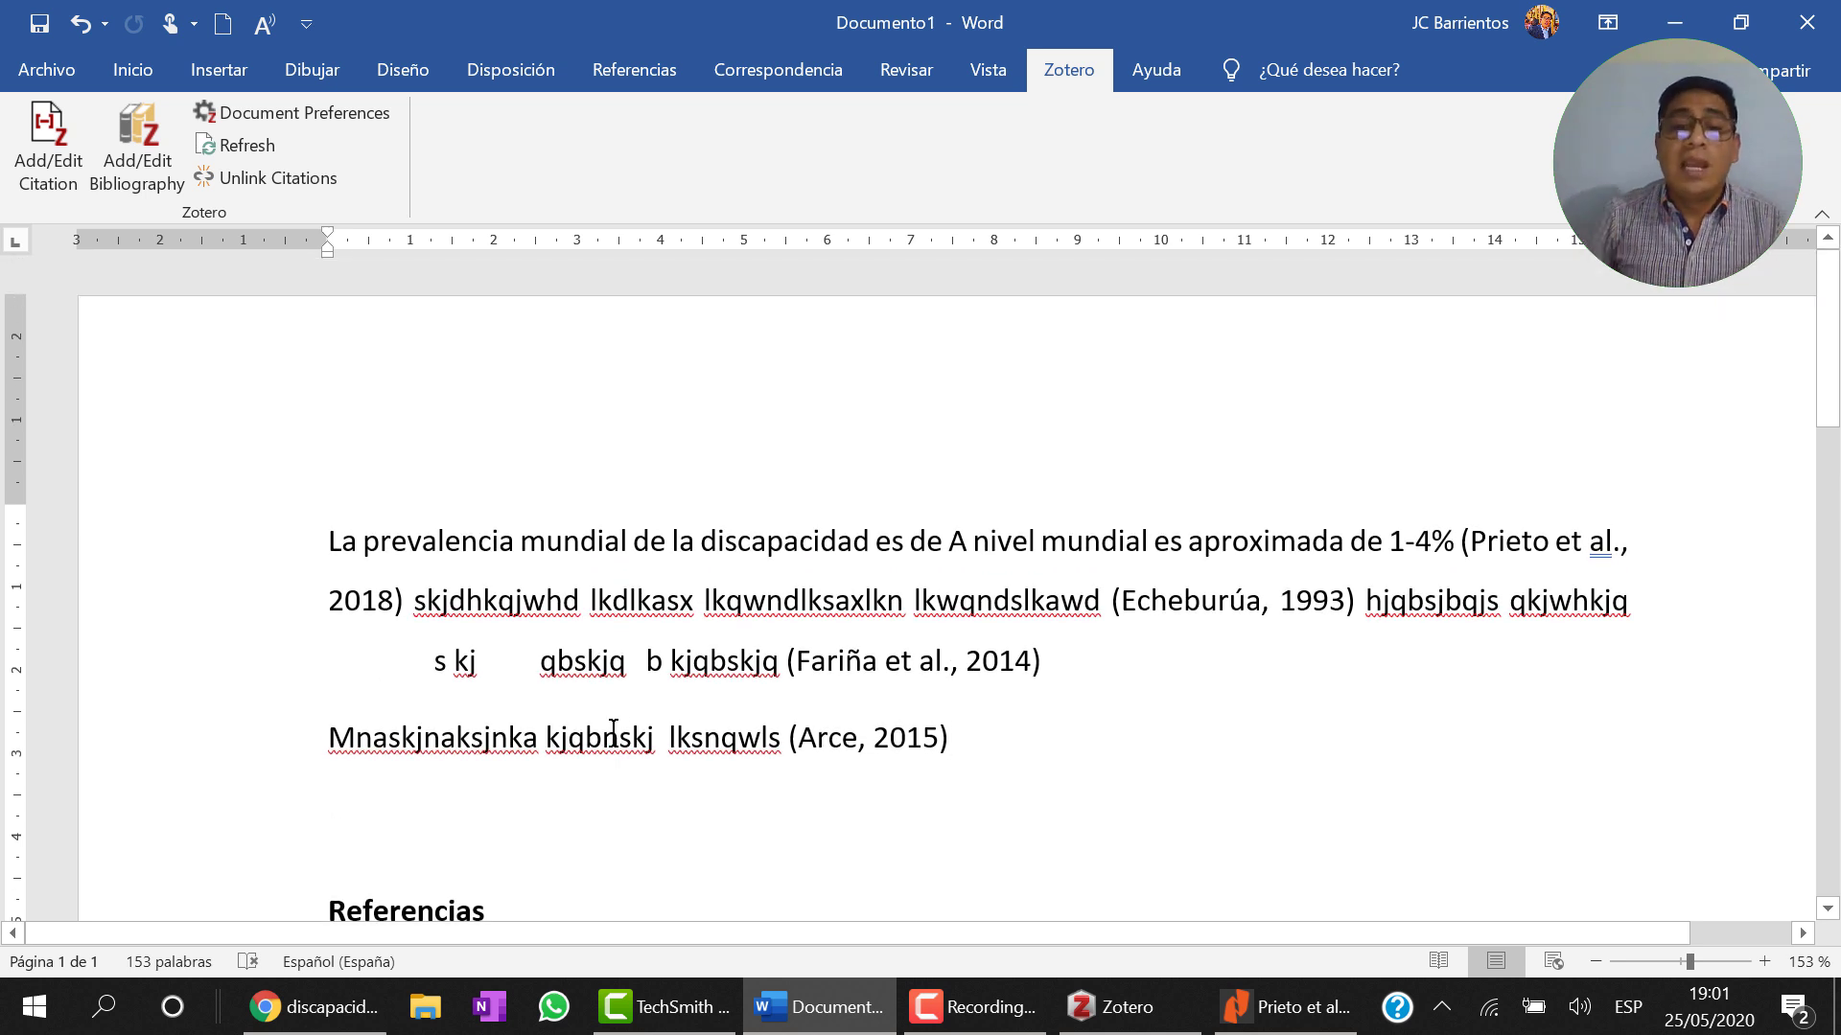
# Step: Delete the last filler line above "Referencias" together with its citation and refresh the Zotero references
pyautogui.scroll(-2, 613, 734)
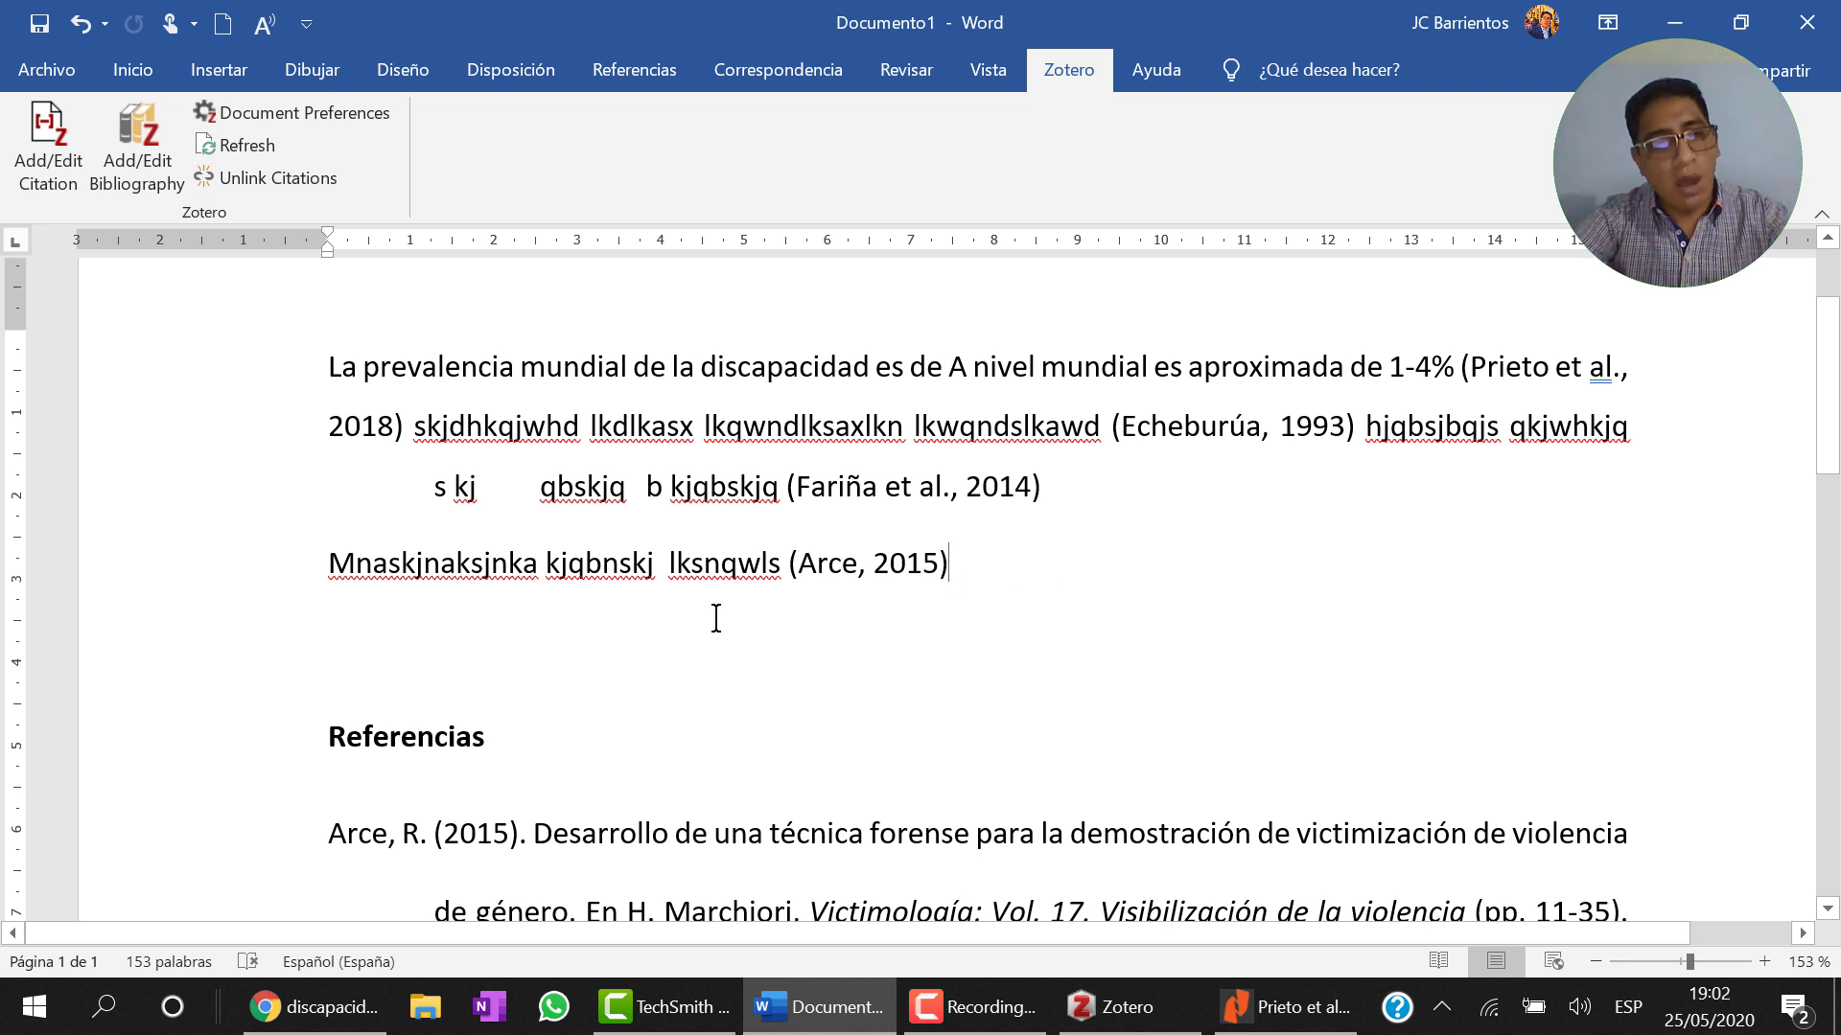
pyautogui.moveTo(715, 620); pyautogui.dragTo(372, 577)
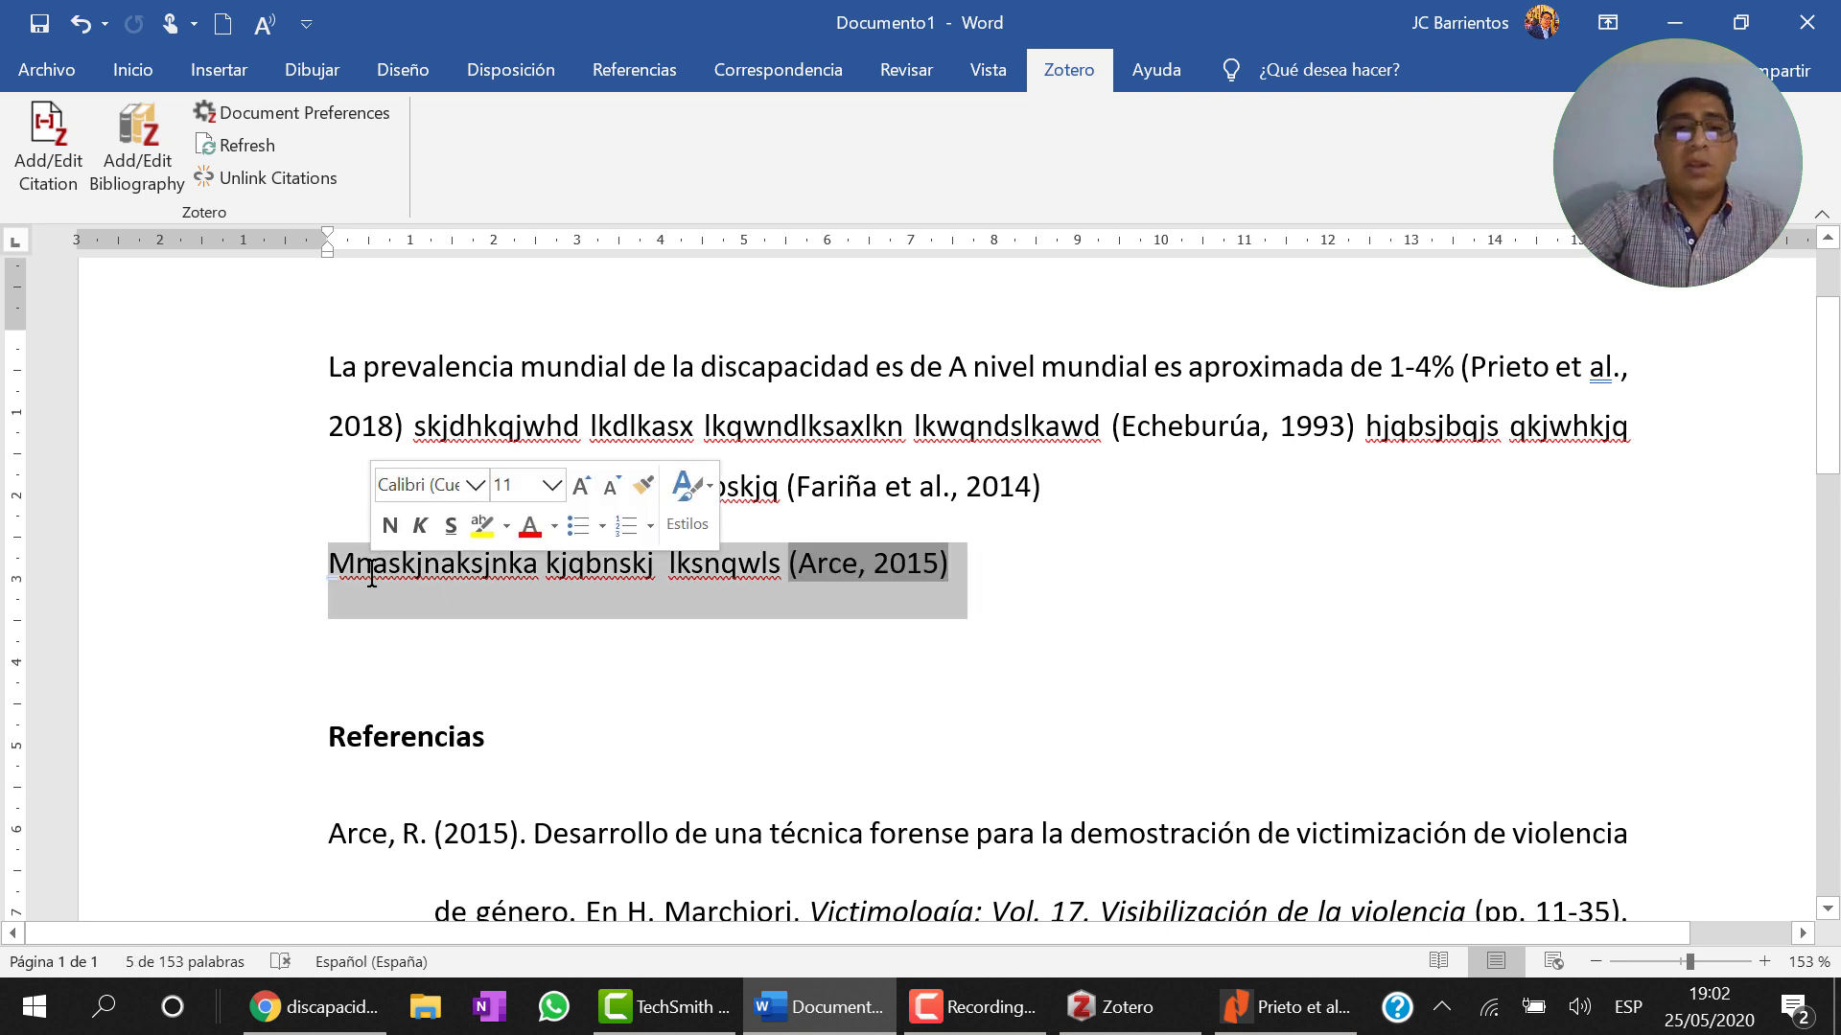
pyautogui.press('Delete')
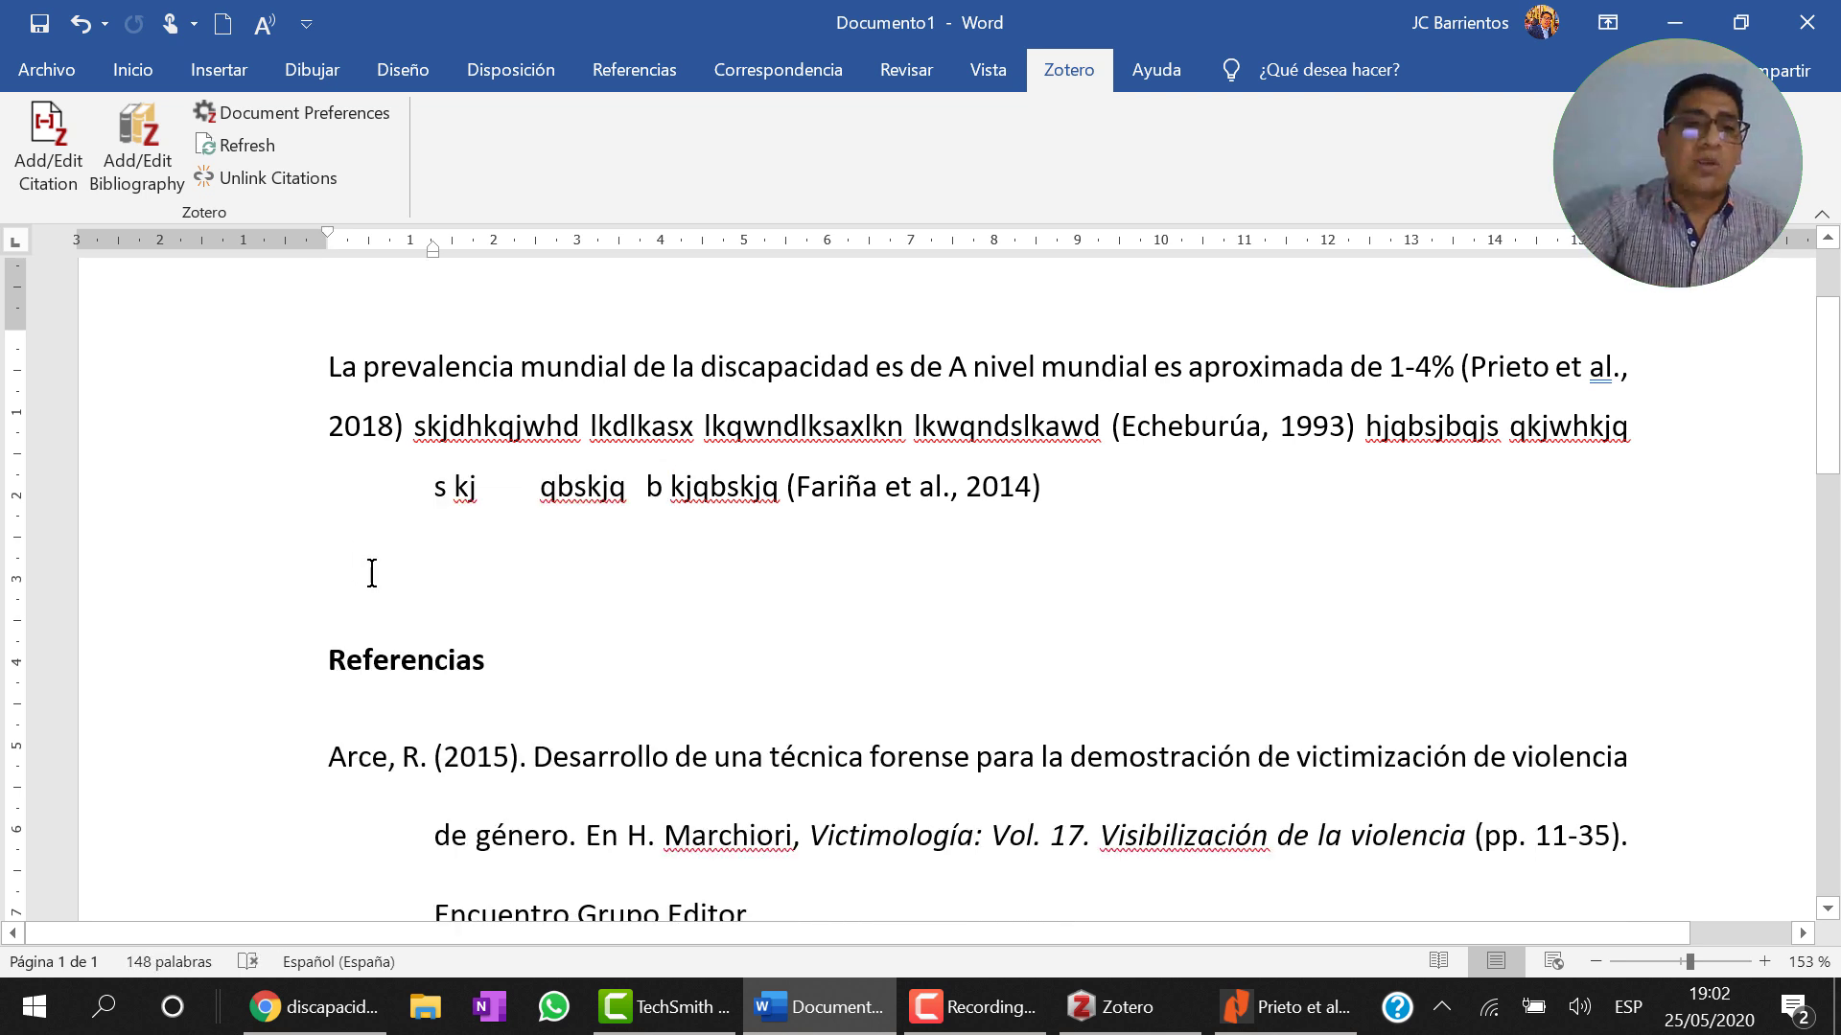
pyautogui.click(215, 147)
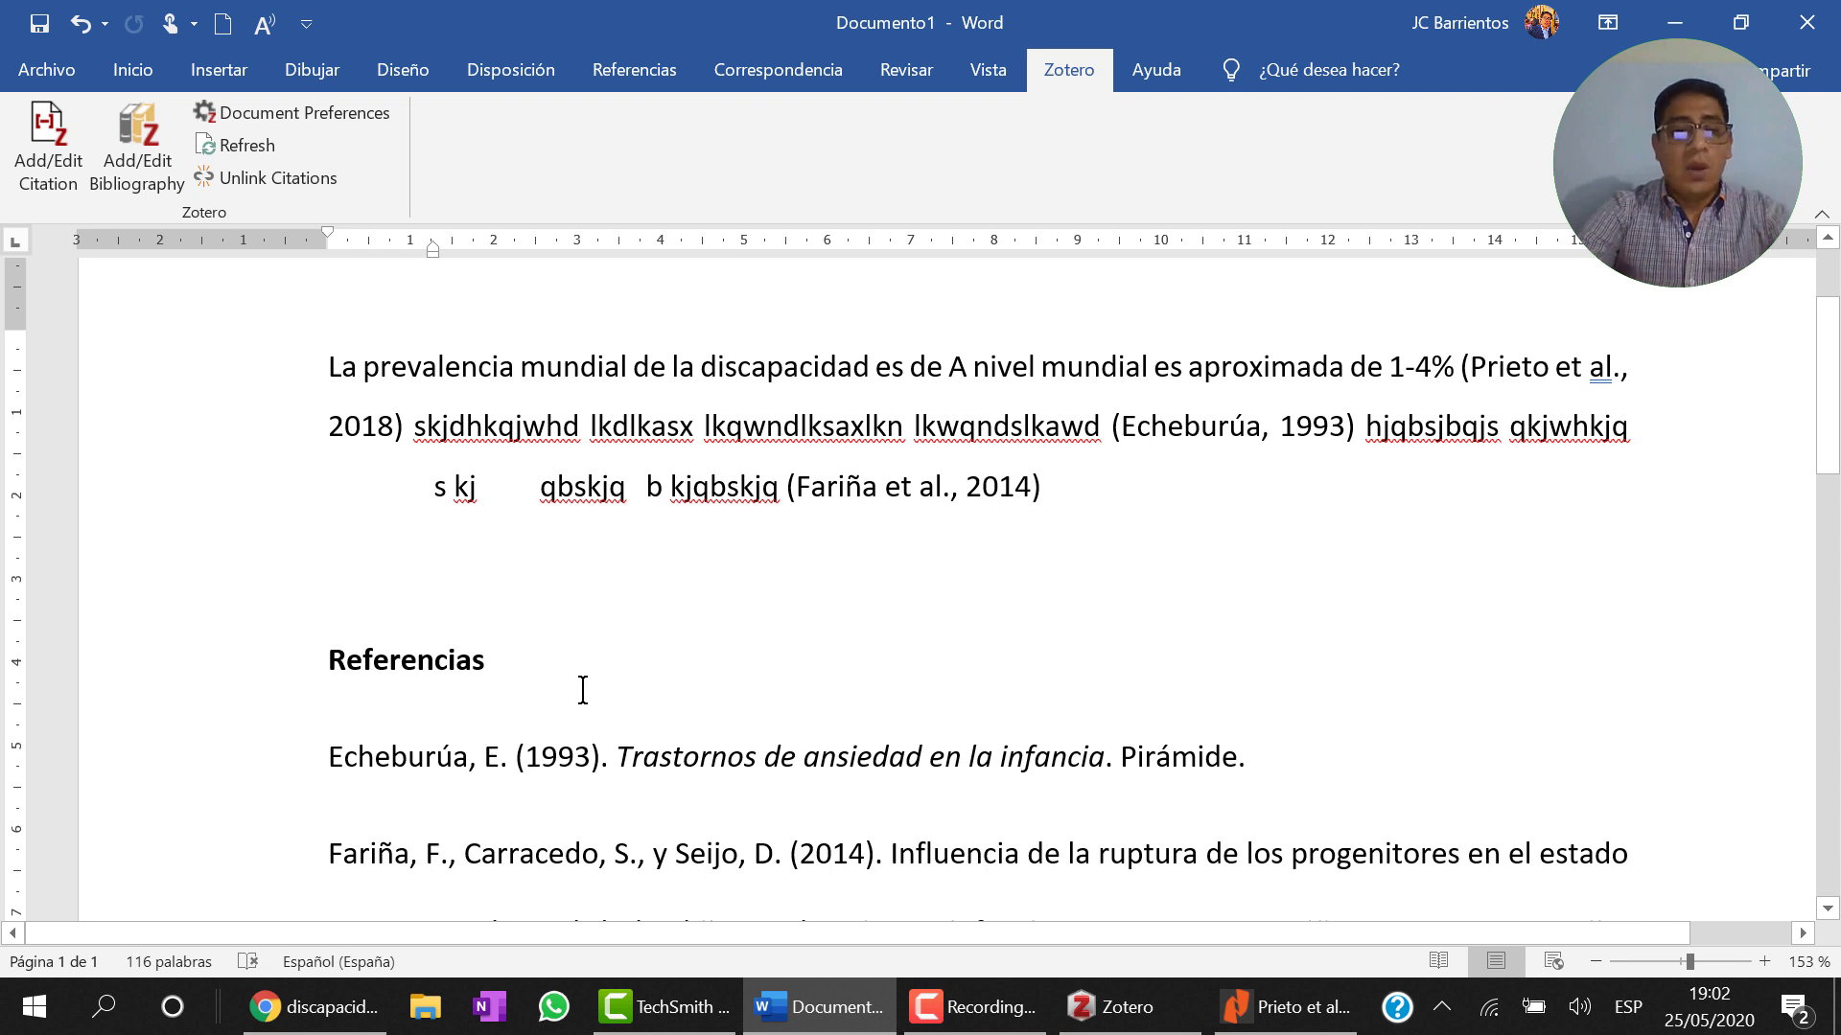
# Step: Undo the latest bibliography update and refresh the Zotero references in the document again
pyautogui.hotkey('ctrl', 'z')
pyautogui.hotkey('ctrl', 'z')
pyautogui.hotkey('ctrl', 'z')
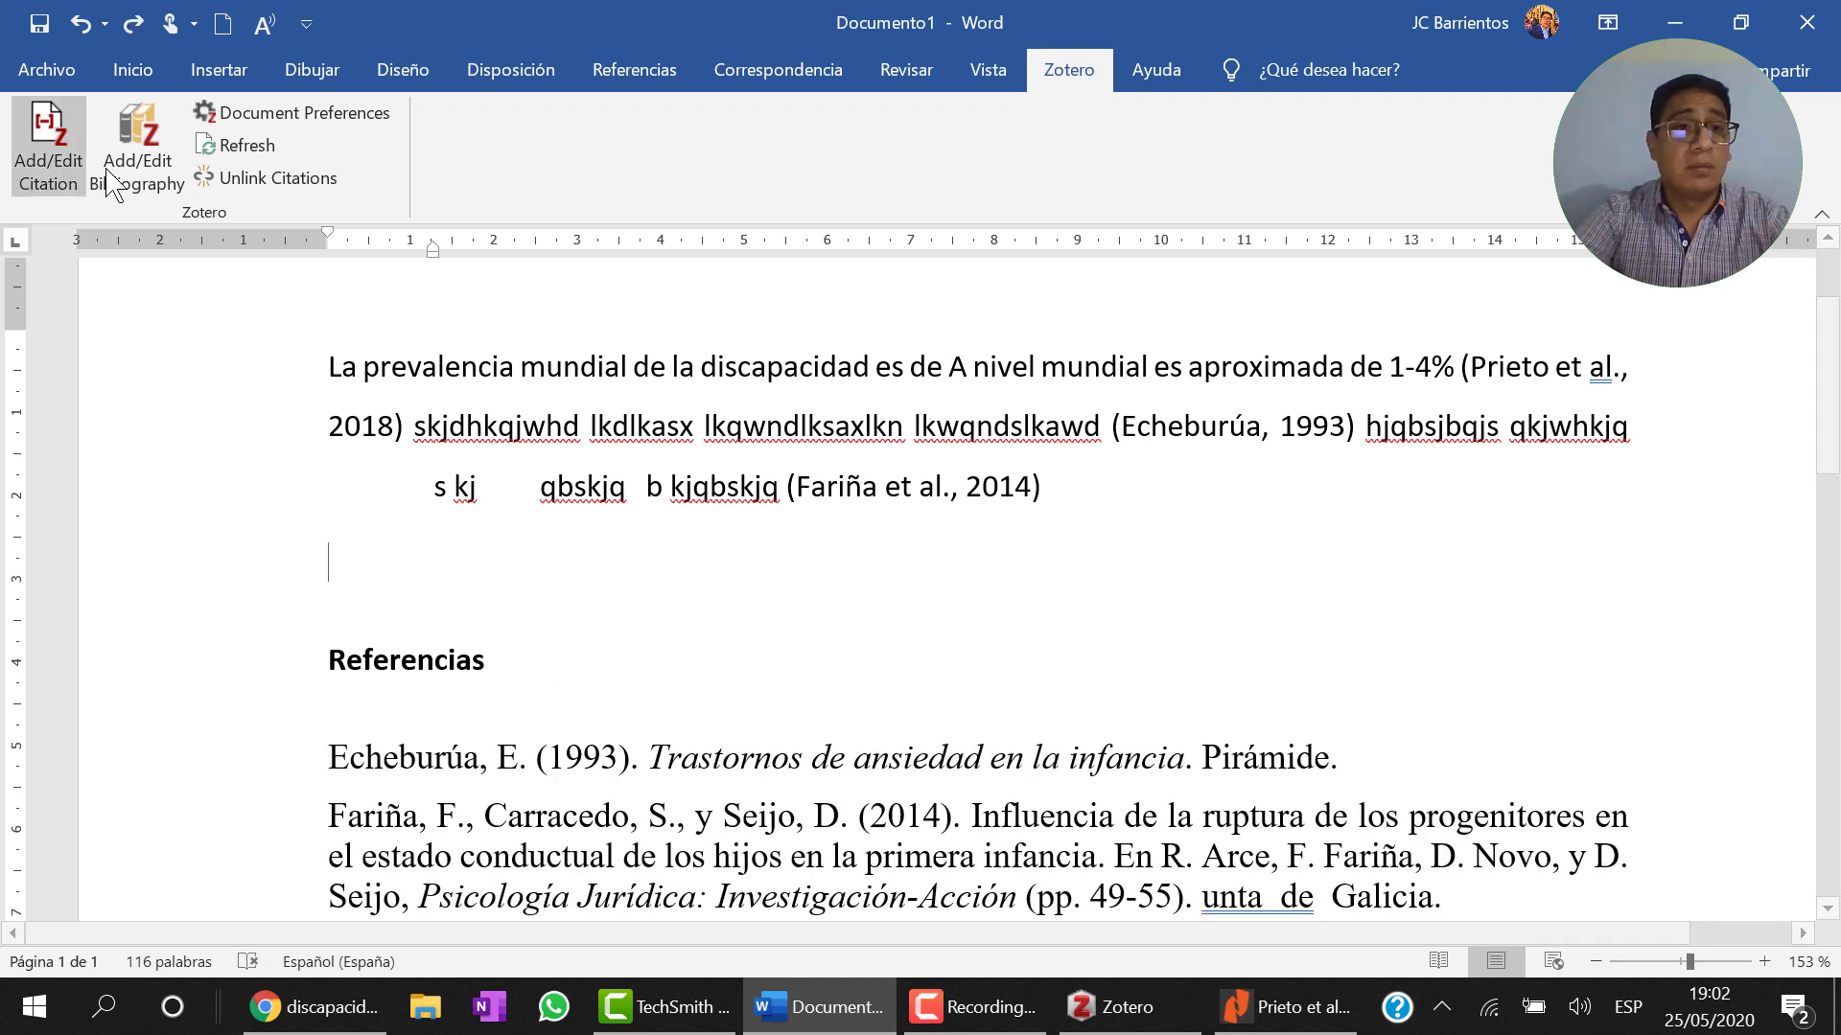
pyautogui.click(213, 150)
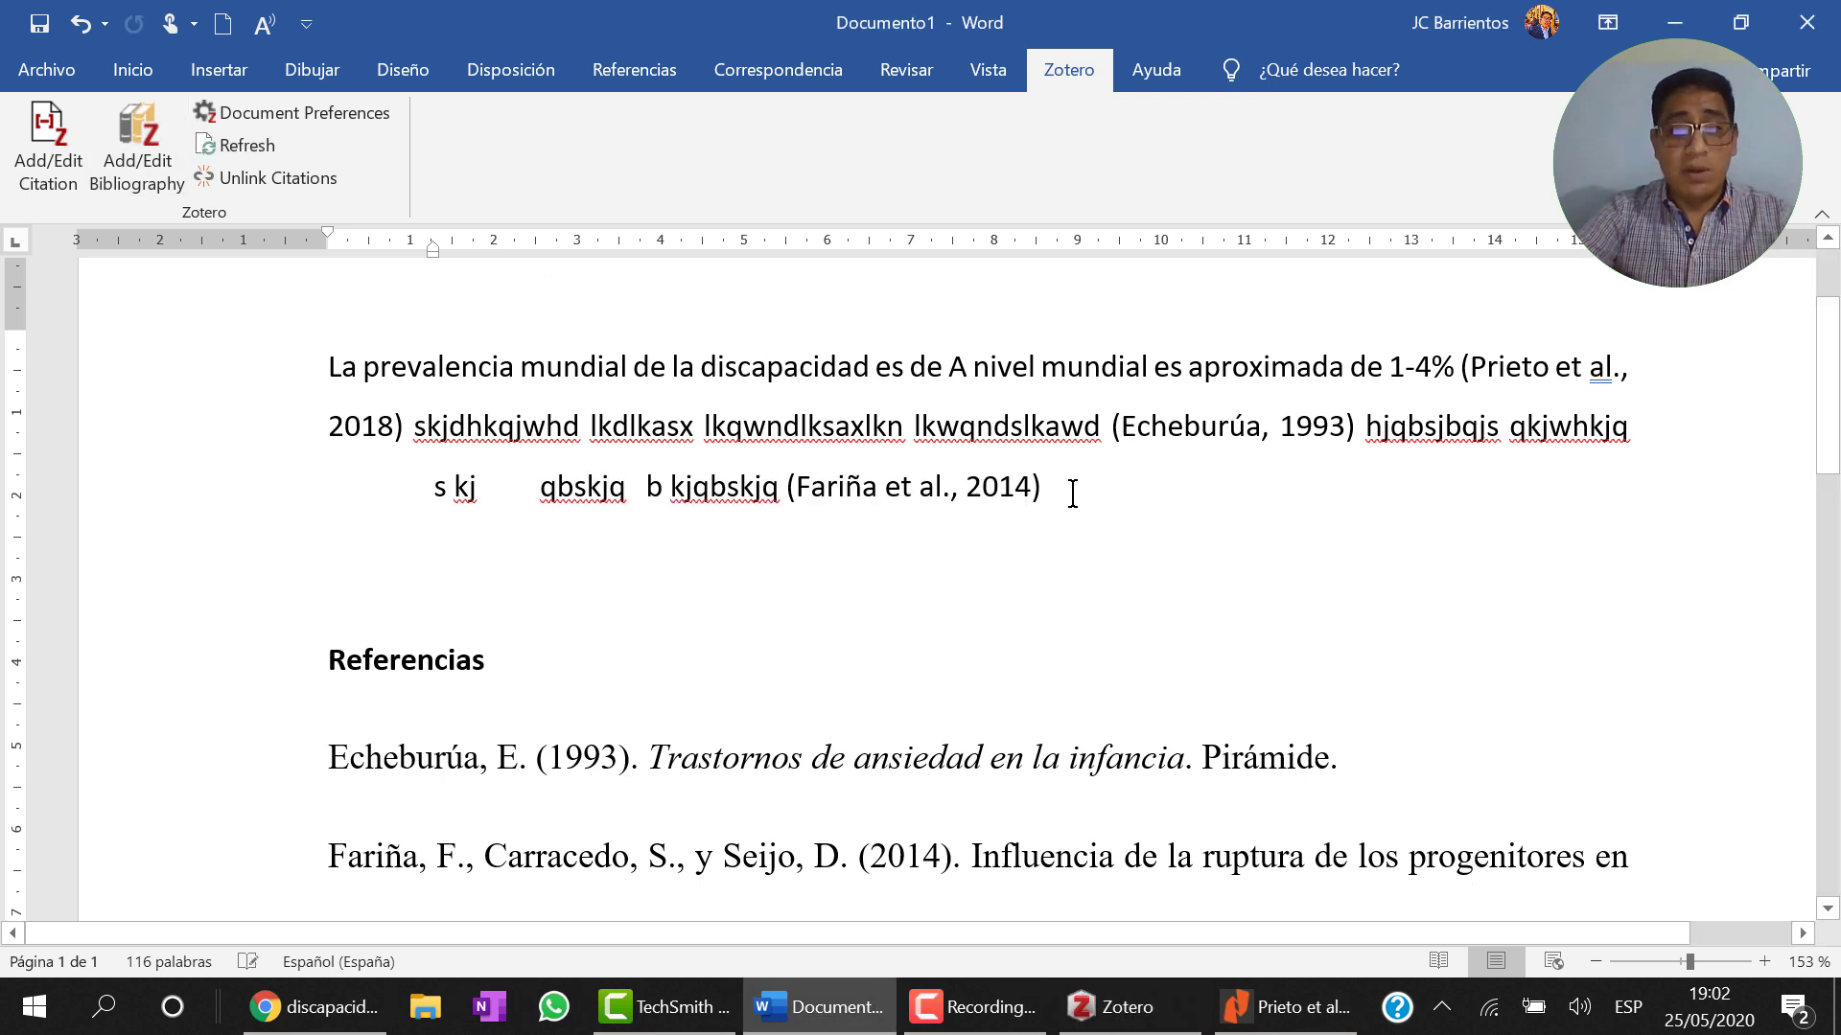
pyautogui.click(1081, 494)
pyautogui.scroll(-5, 1082, 494)
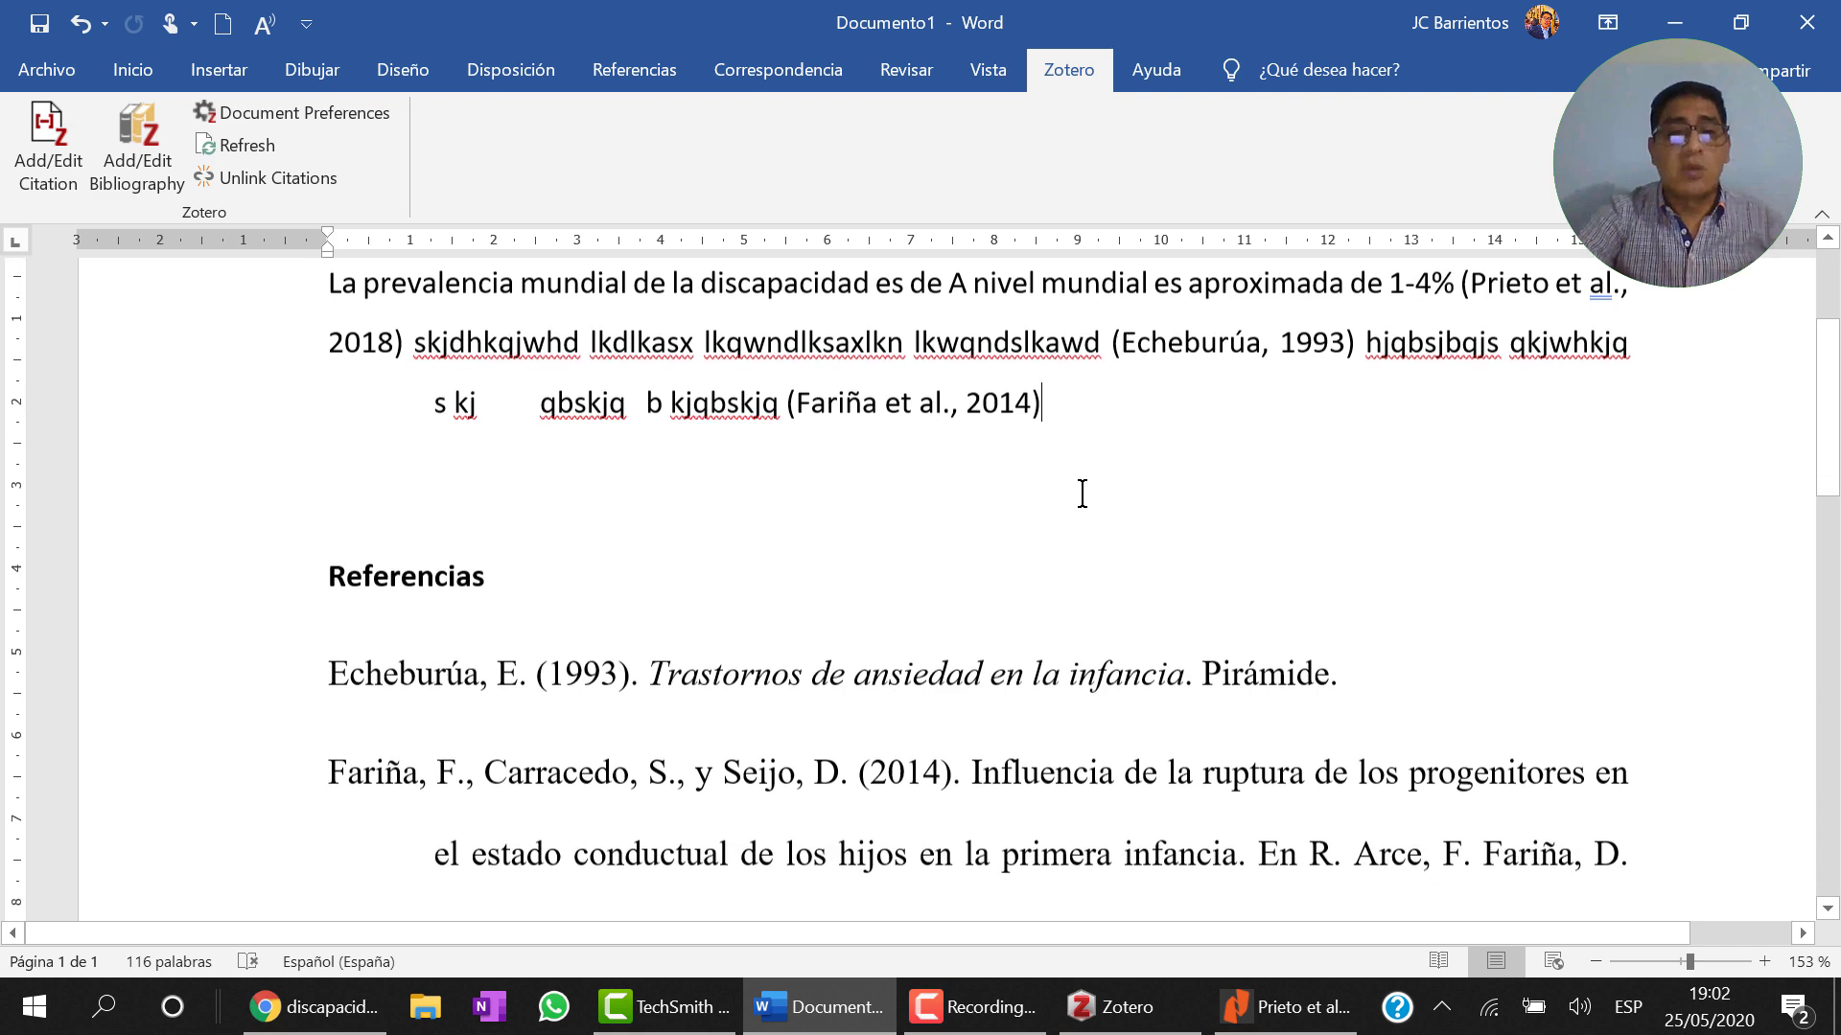
pyautogui.scroll(3, 1081, 494)
pyautogui.scroll(4, 1082, 494)
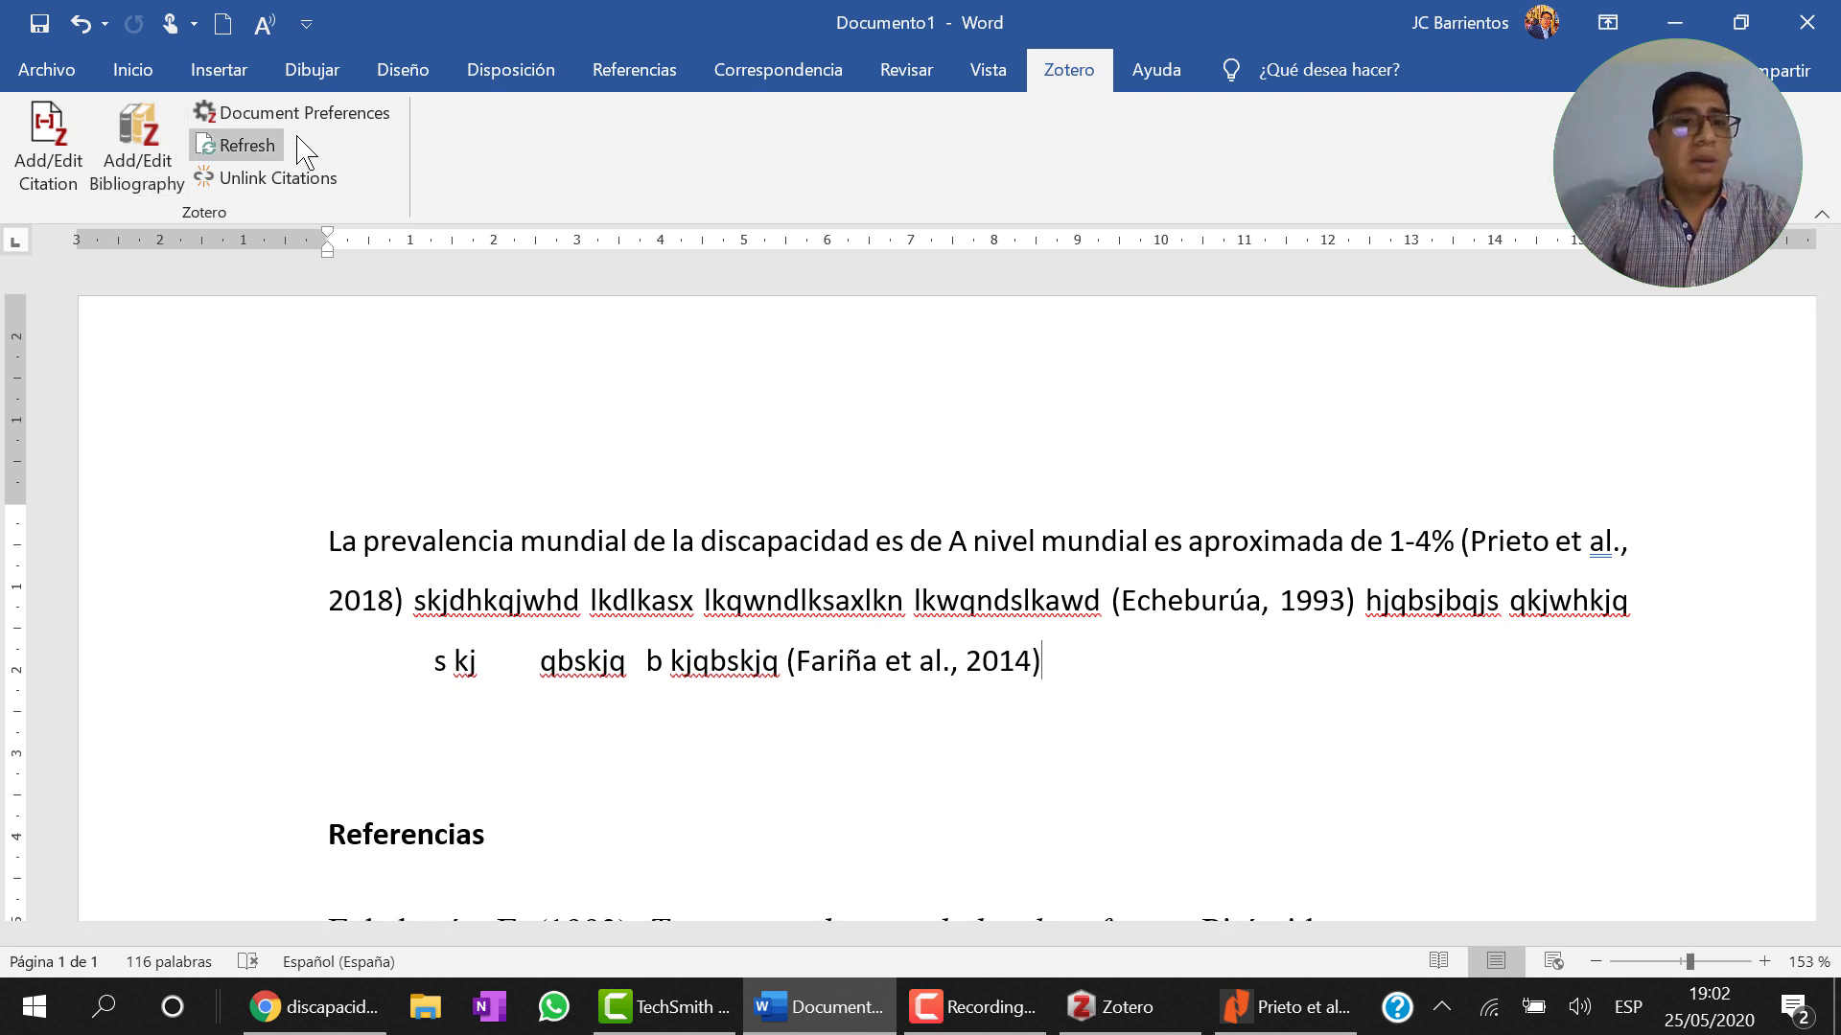
# Step: Change the document's Zotero citation style to Vancouver and show the reference list
pyautogui.click(267, 114)
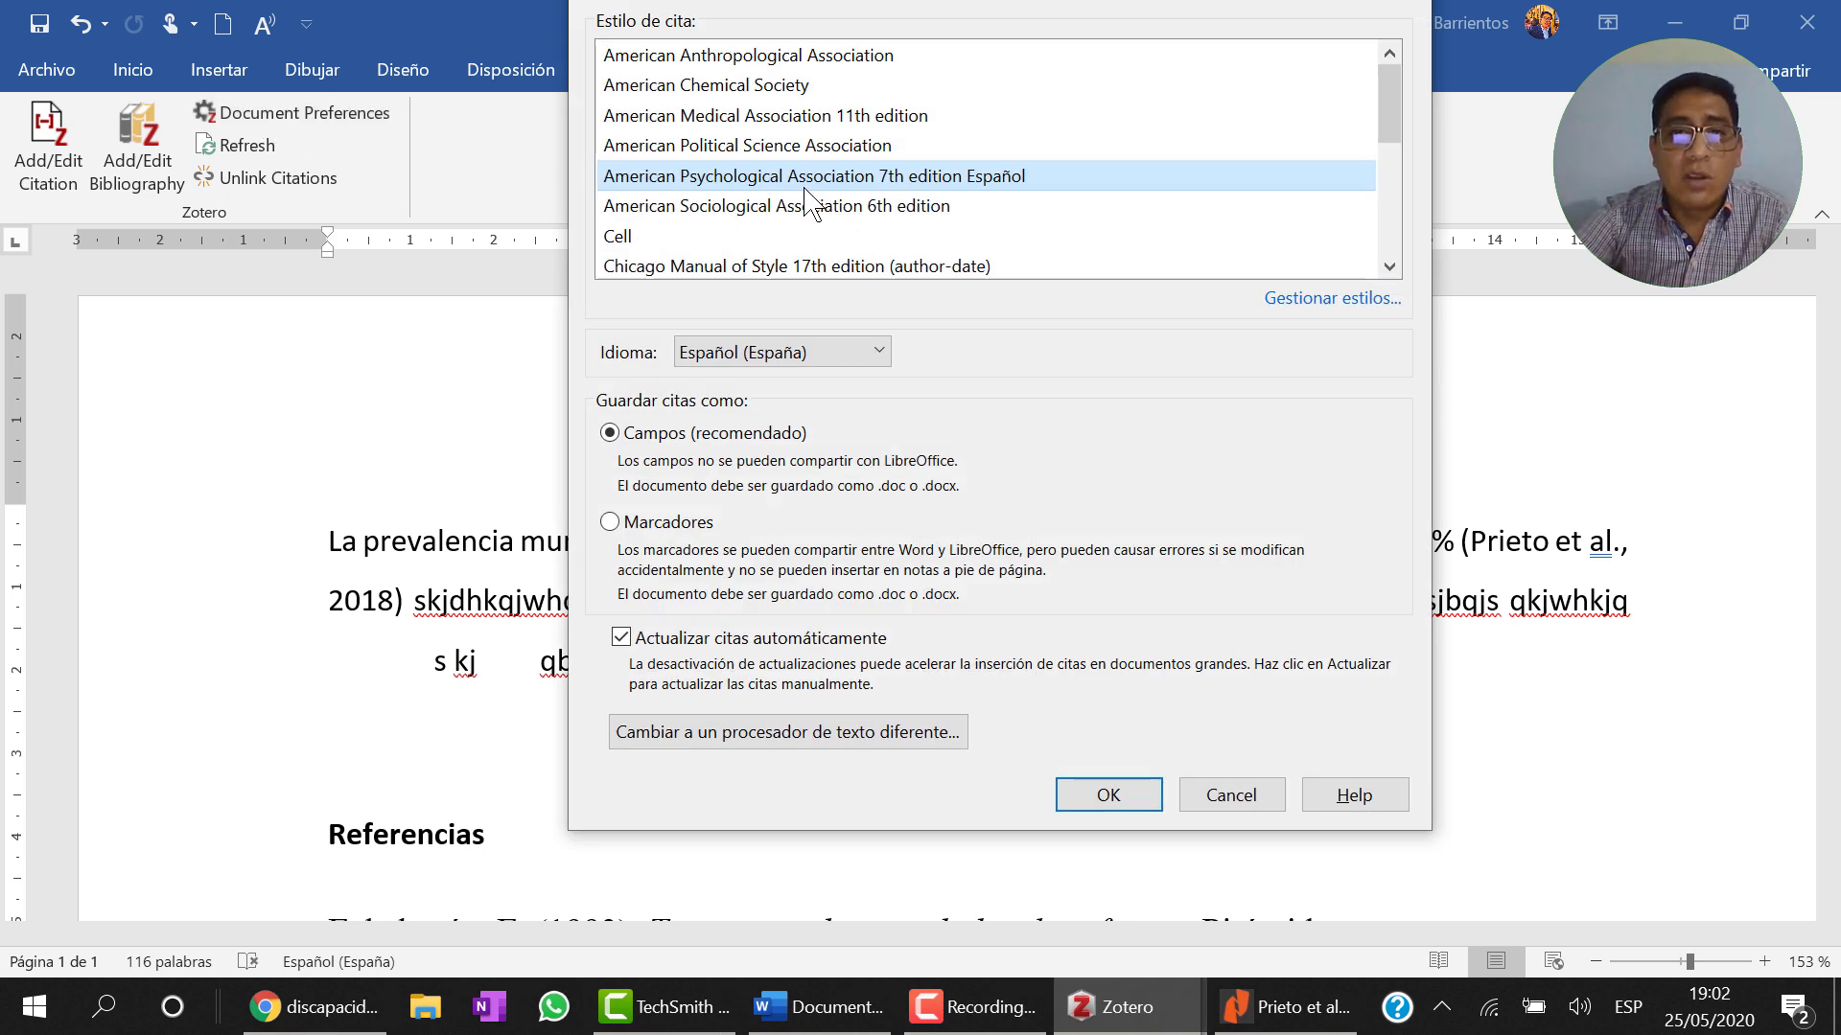
pyautogui.scroll(-3, 811, 203)
pyautogui.click(644, 240)
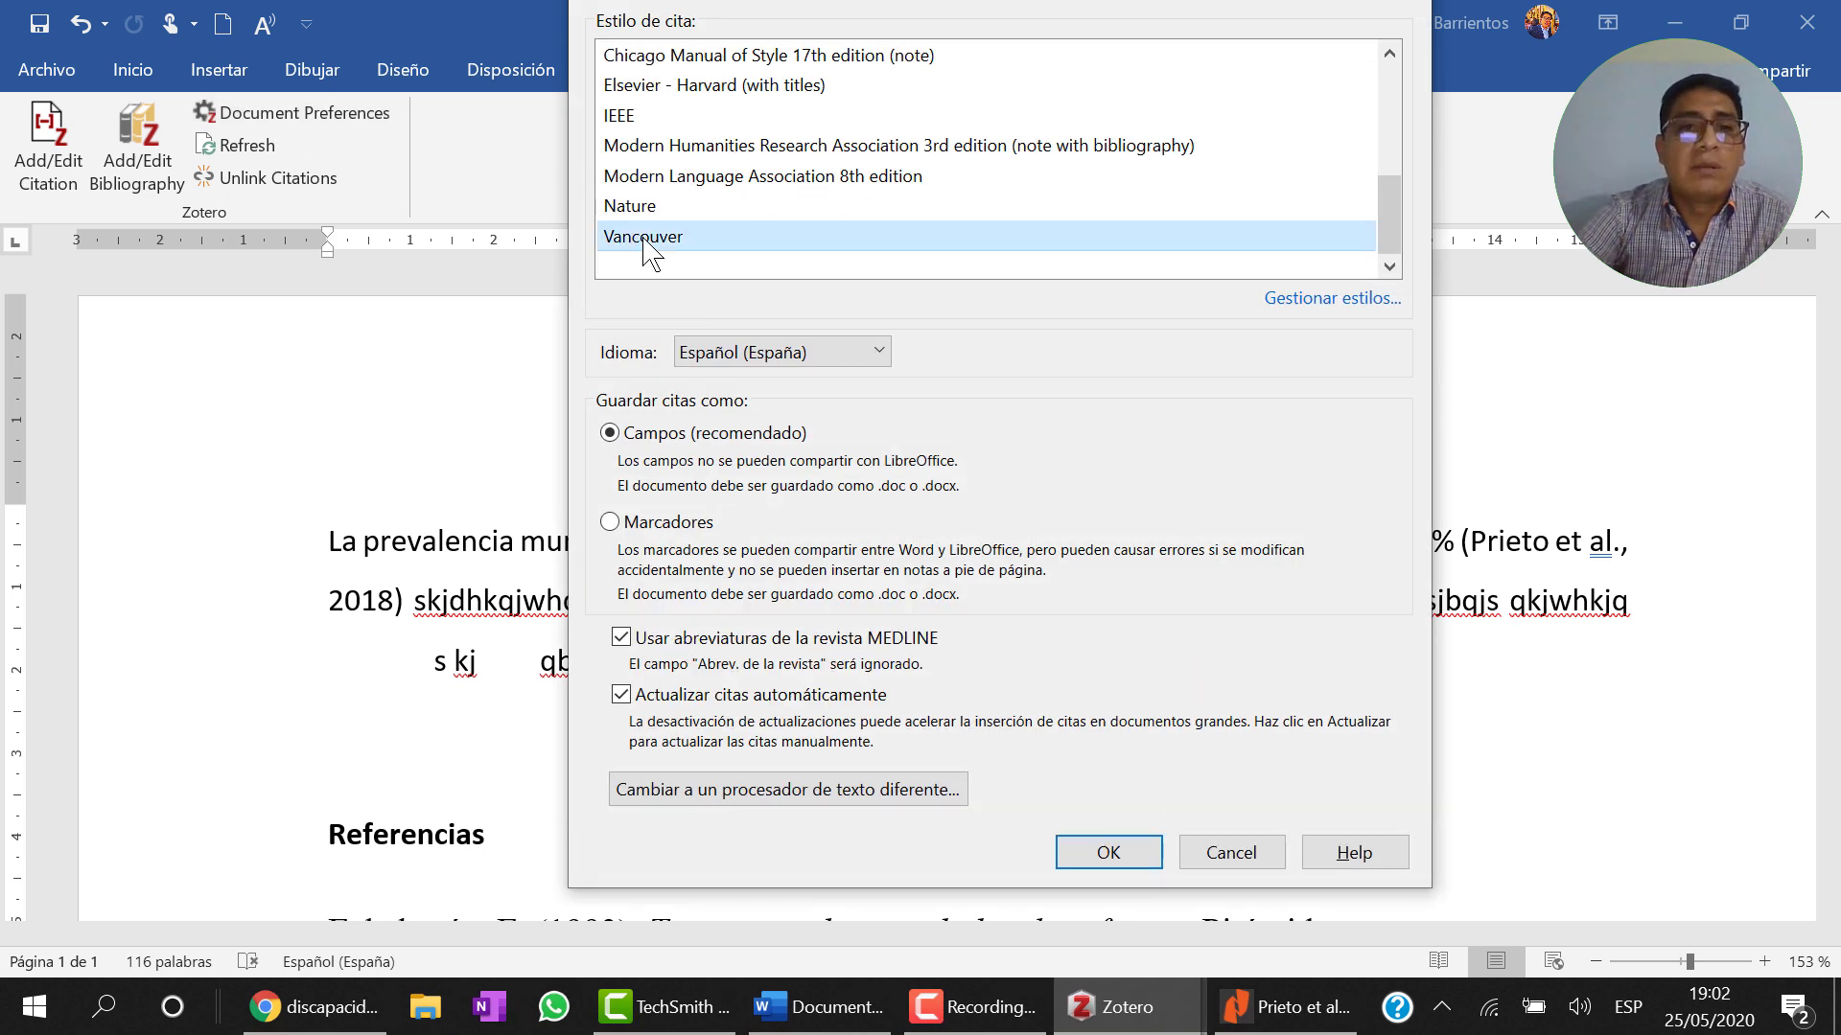
pyautogui.click(1109, 852)
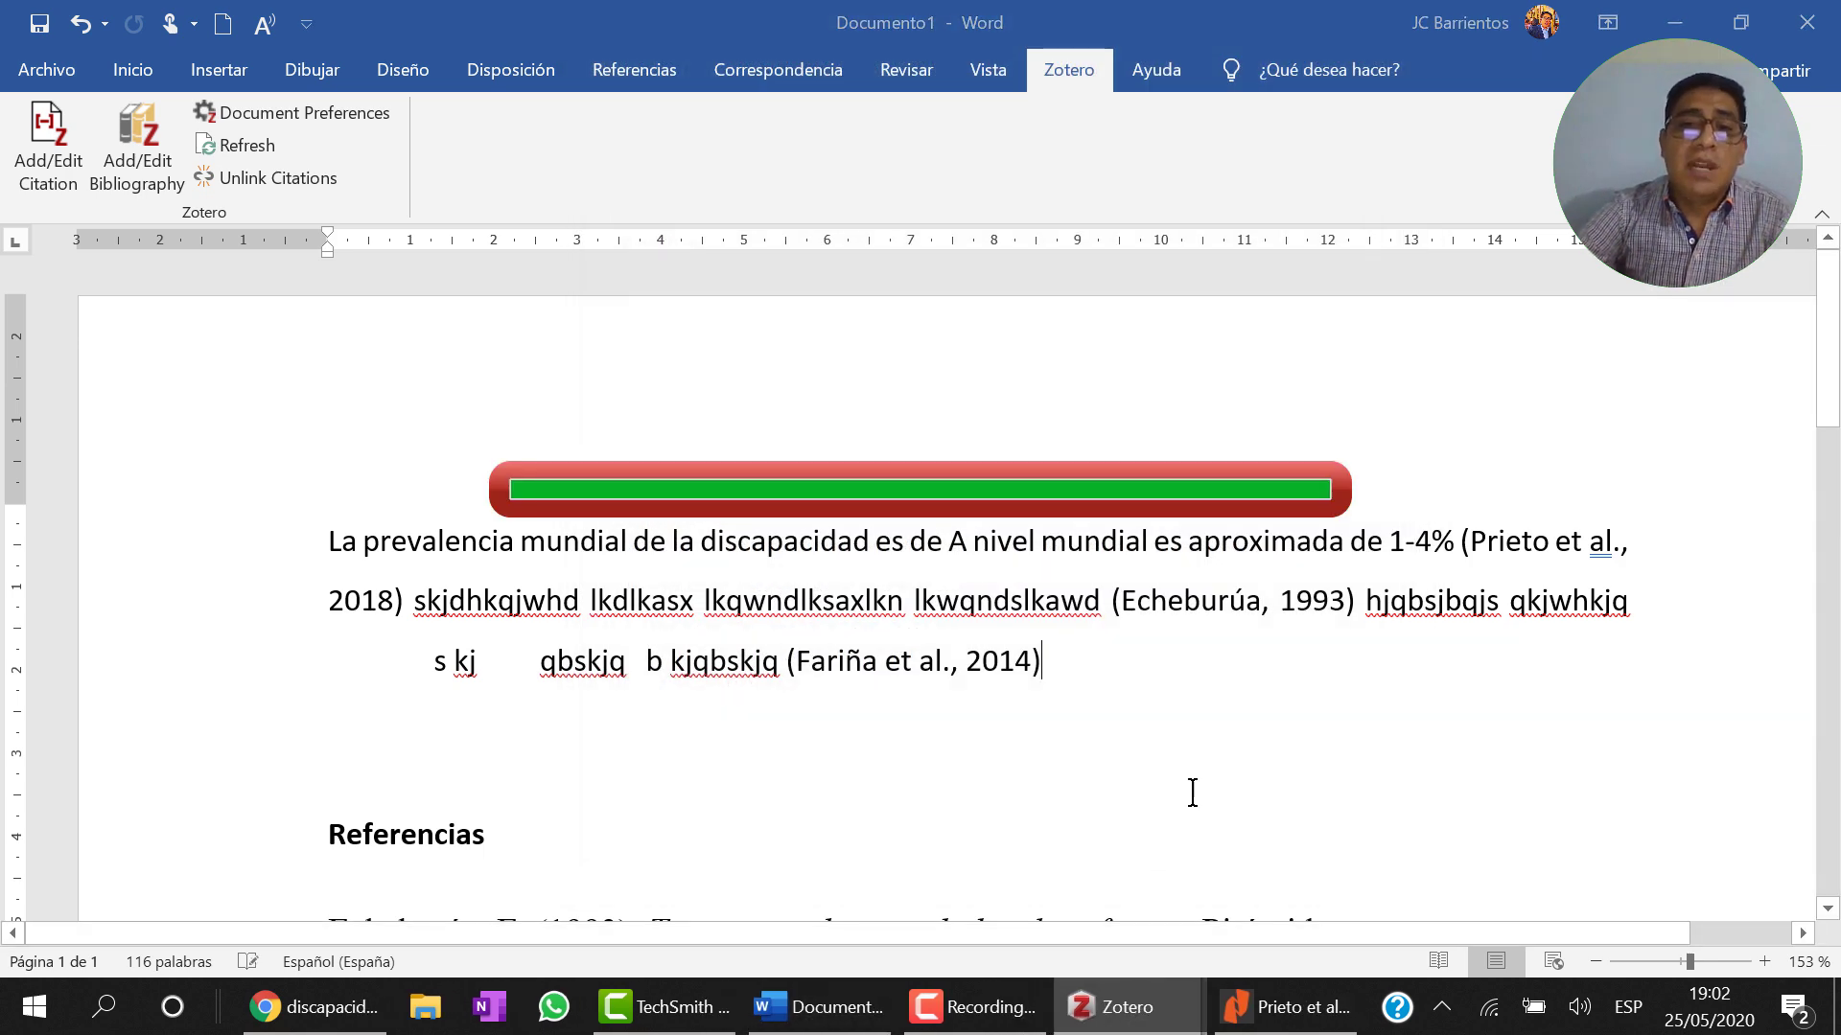
pyautogui.scroll(-5, 1192, 792)
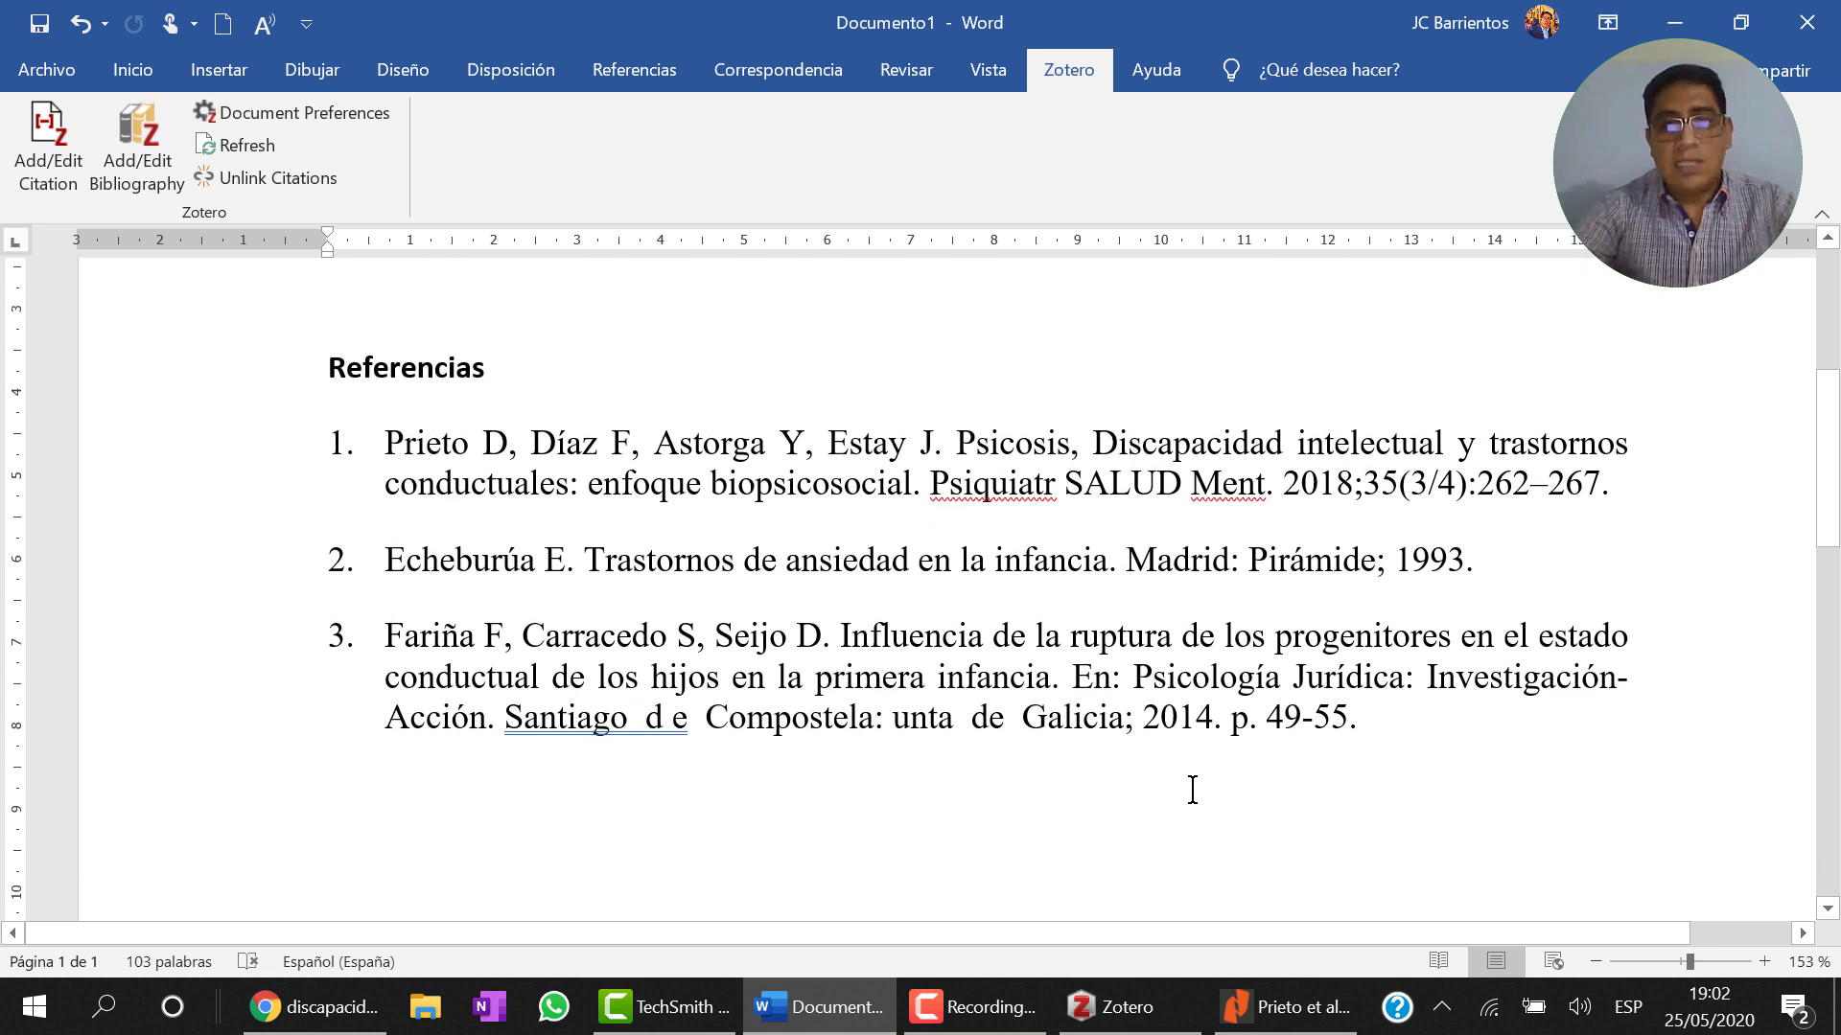
# Step: Switch to Zotero and check the publication name of "Psicosis, Discapacidad intelectual y trastornos conductuales: enfoque biopsicosocial" against the first reference's abbreviated journal name
pyautogui.moveTo(1266, 491); pyautogui.dragTo(930, 482)
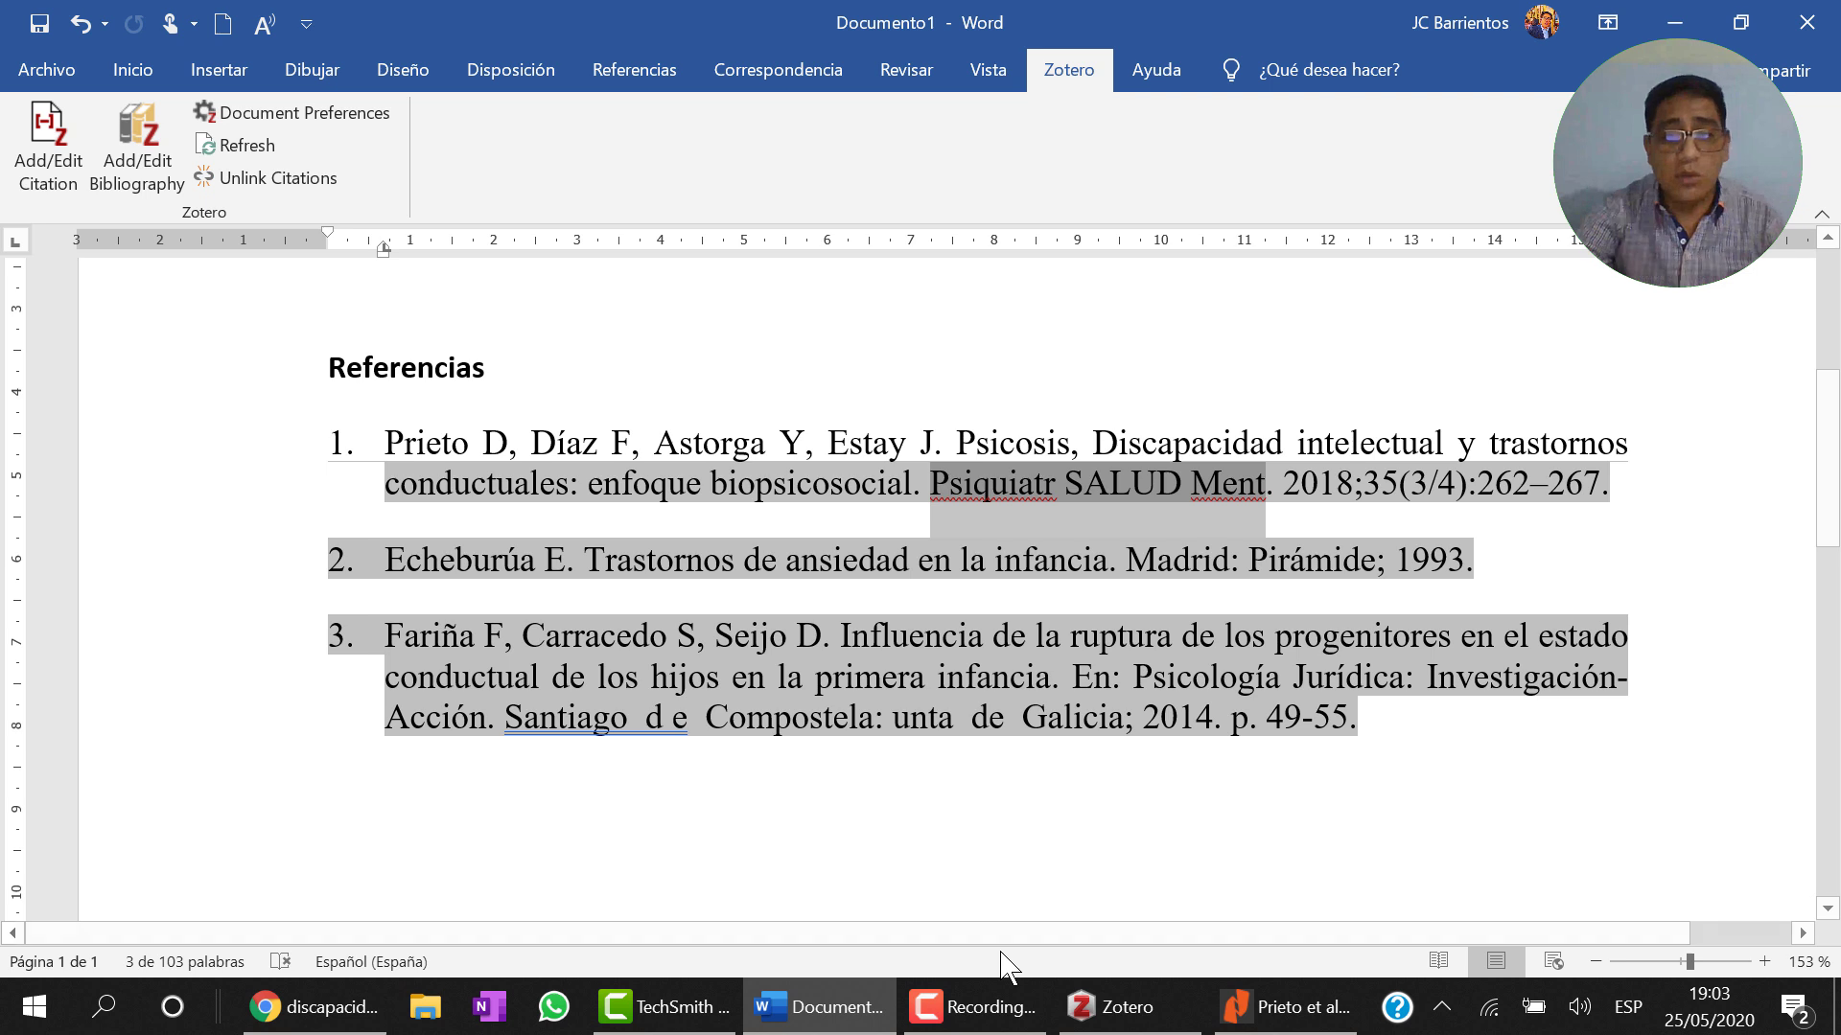
pyautogui.moveTo(1112, 1007)
pyautogui.click(1023, 920)
pyautogui.click(630, 146)
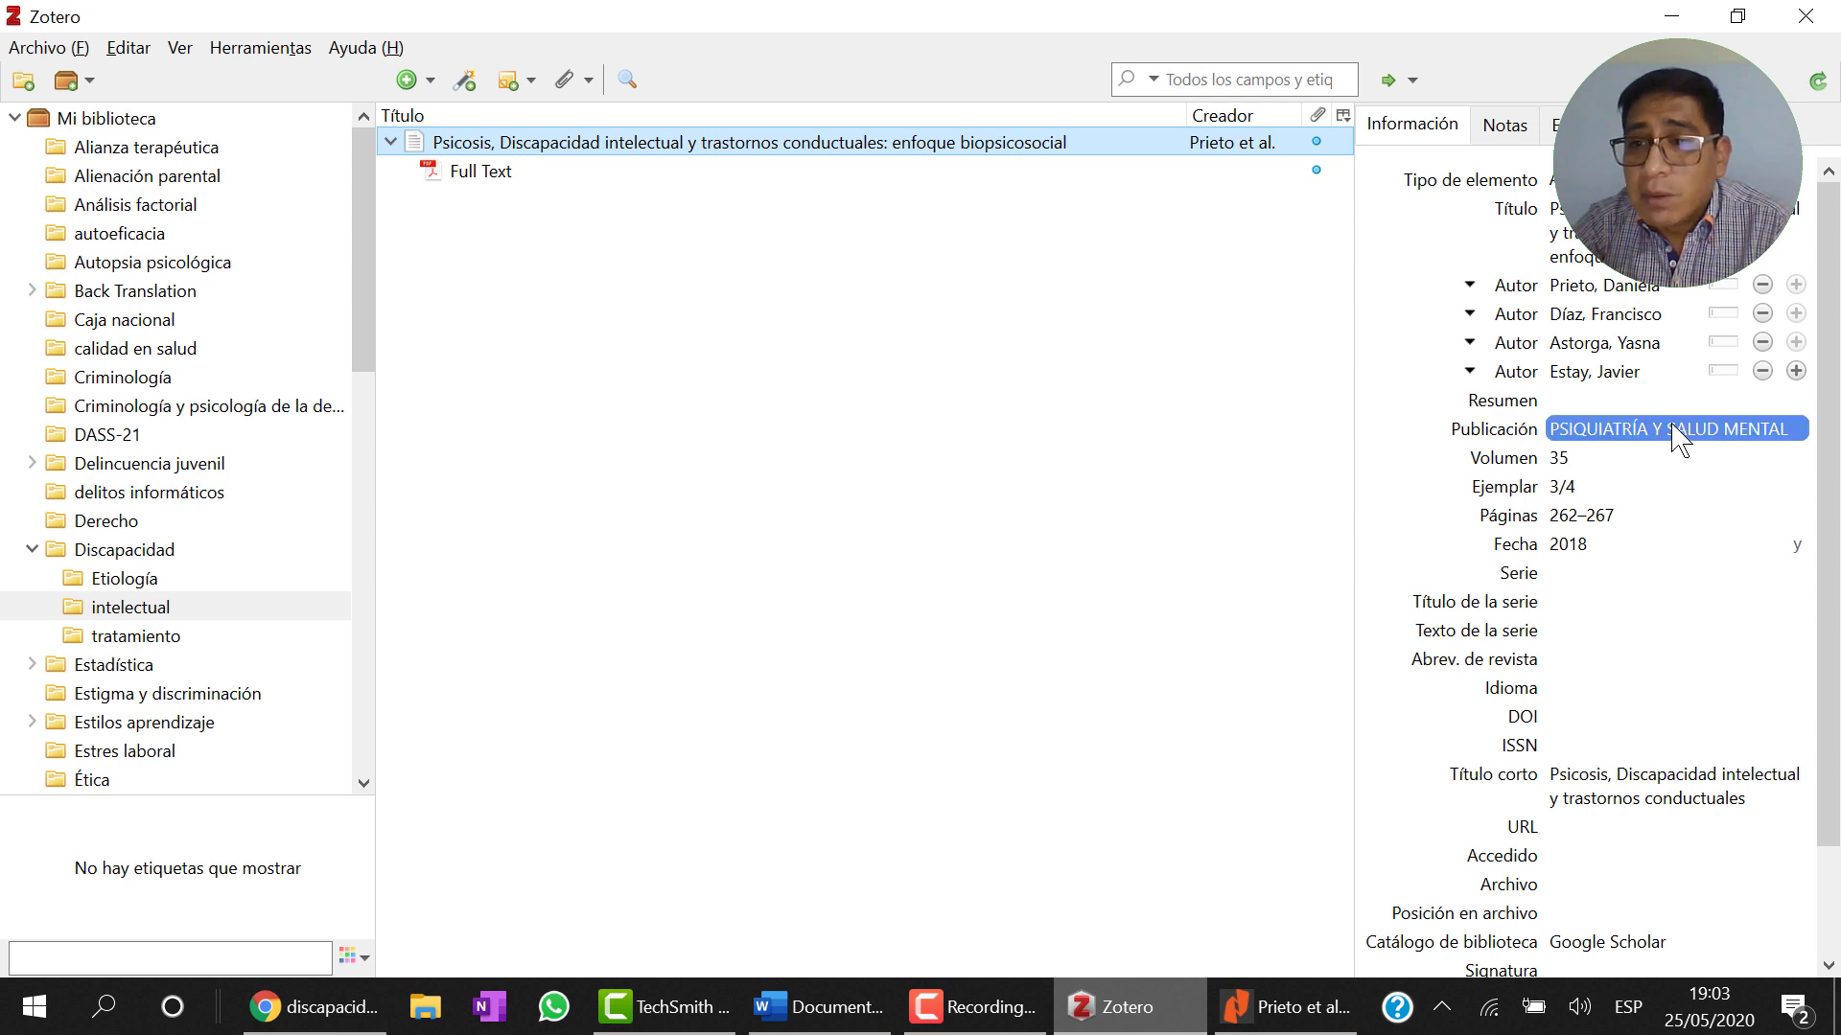
pyautogui.click(1676, 437)
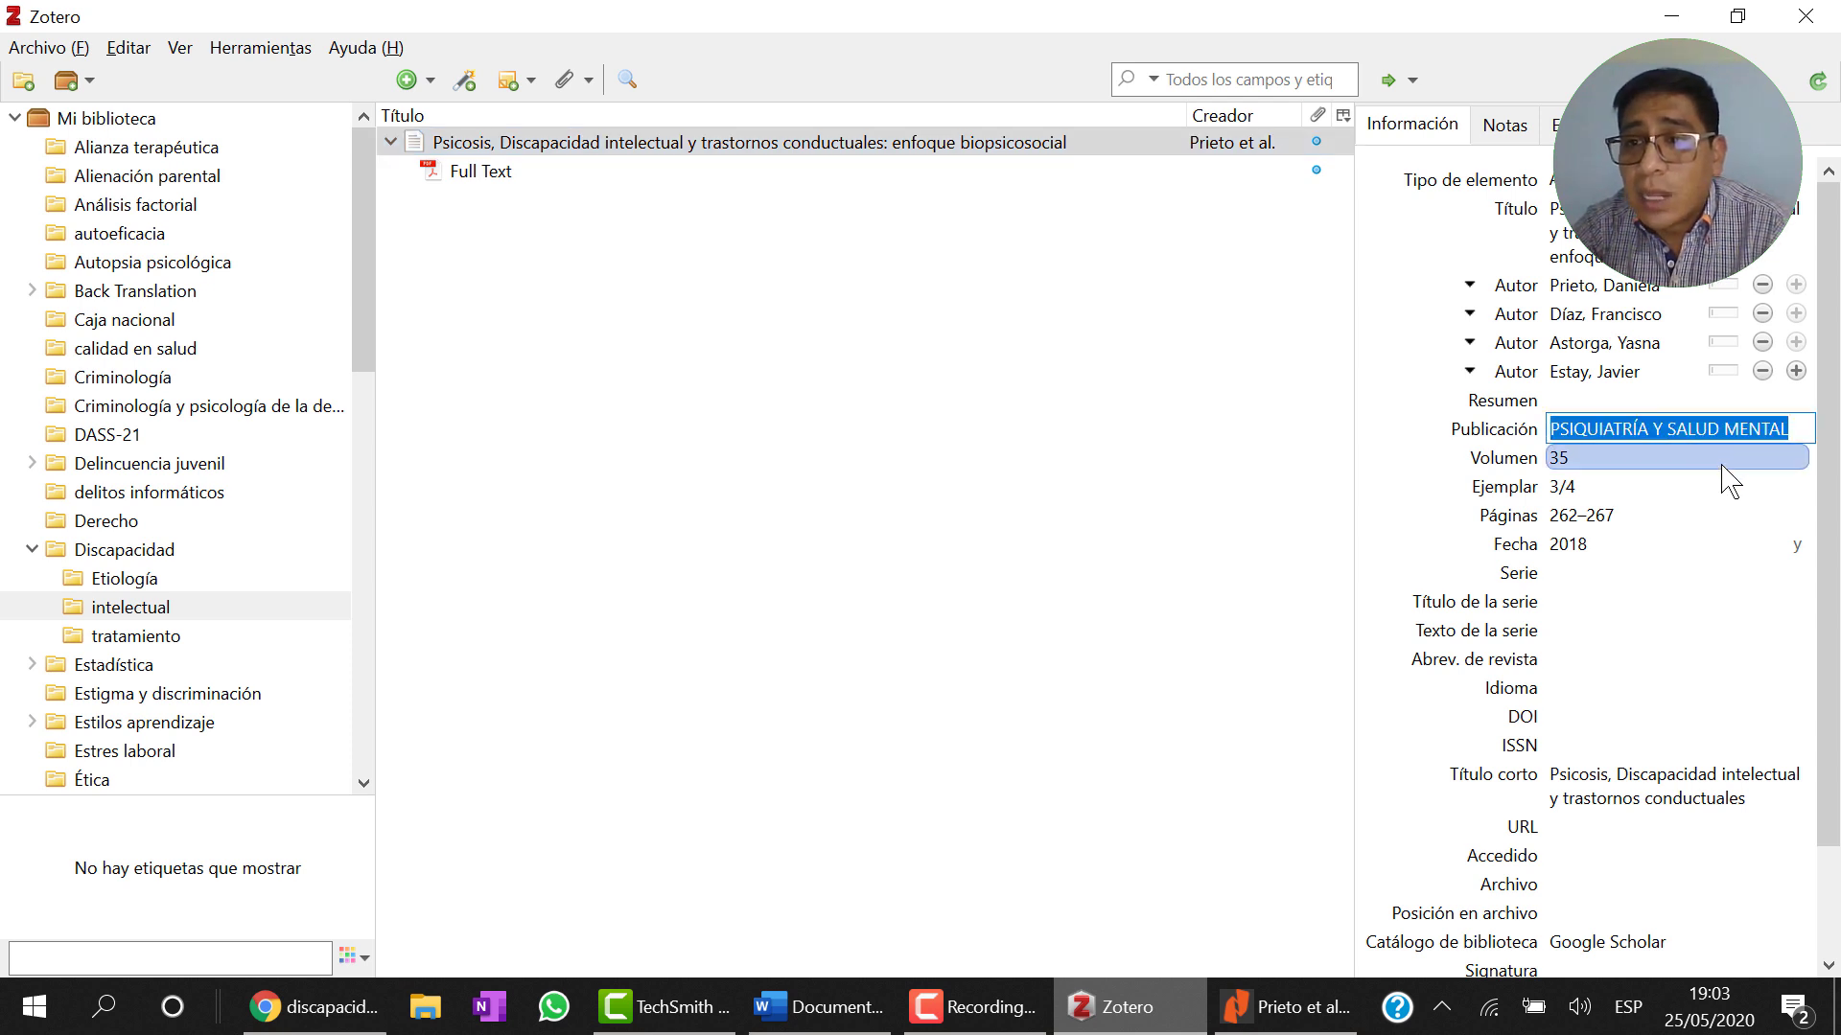
pyautogui.scroll(-2, 1699, 621)
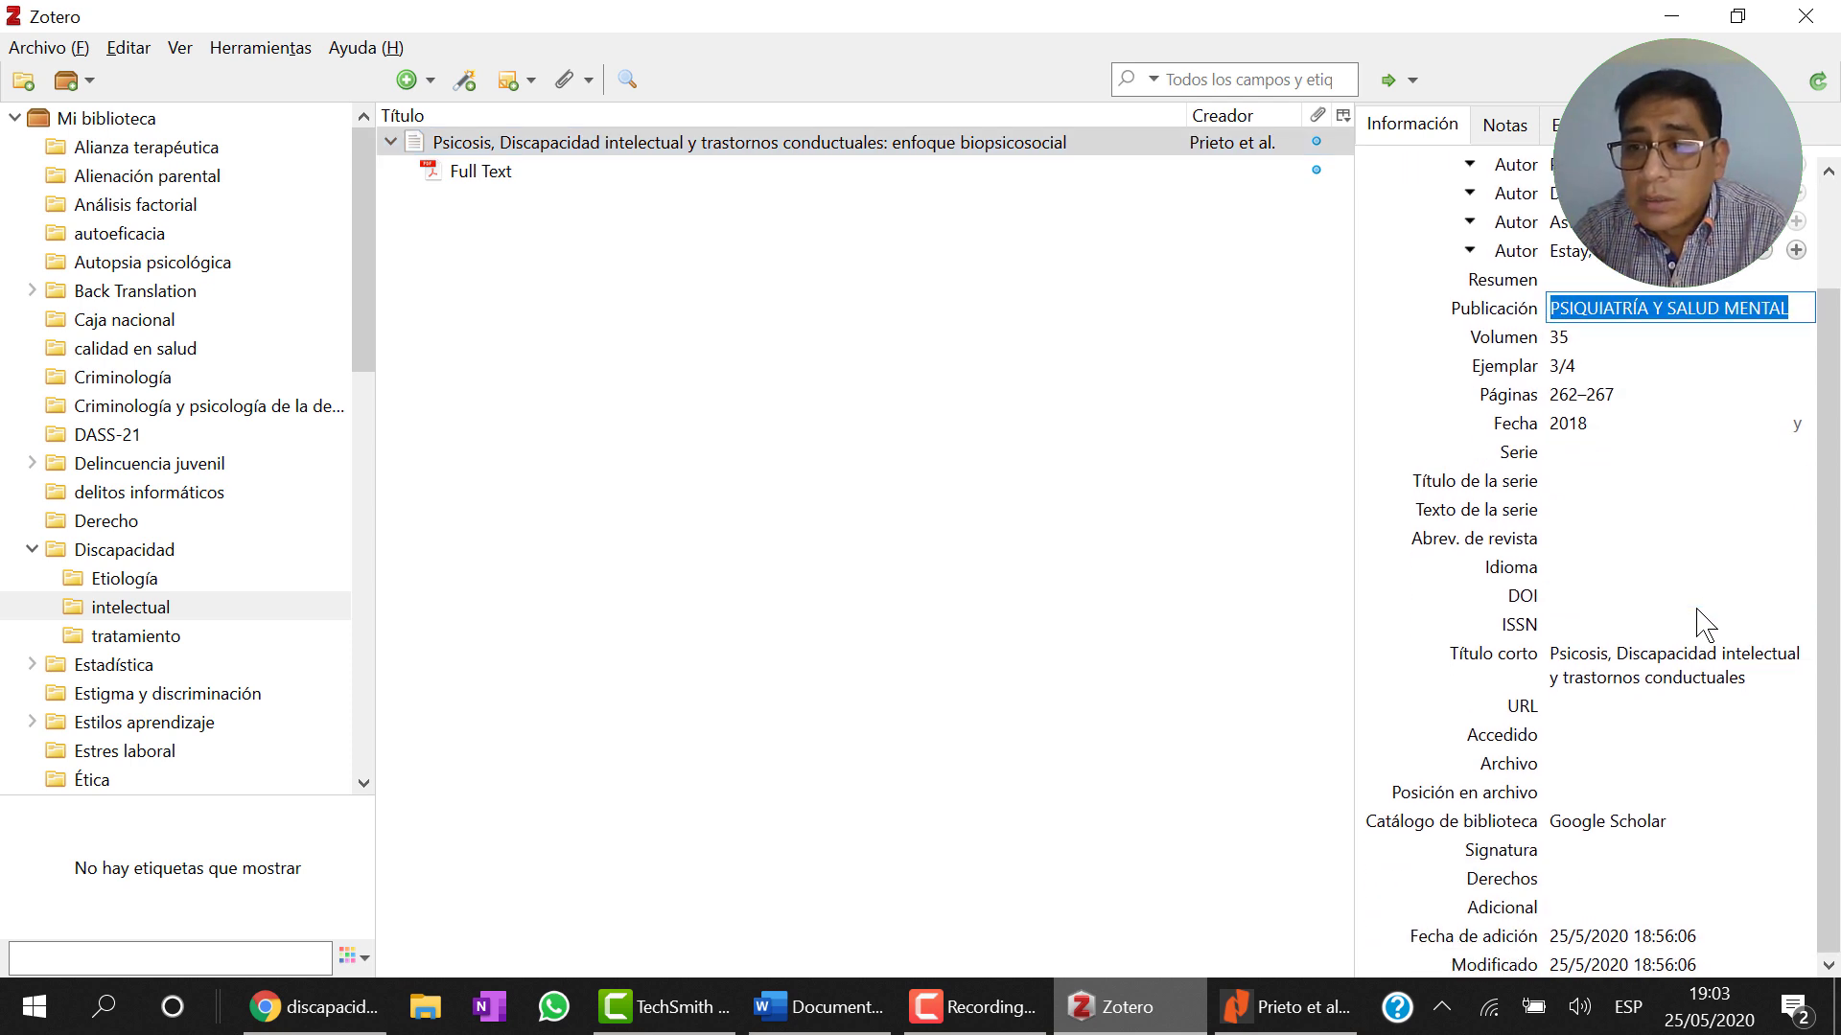
pyautogui.scroll(2, 1699, 624)
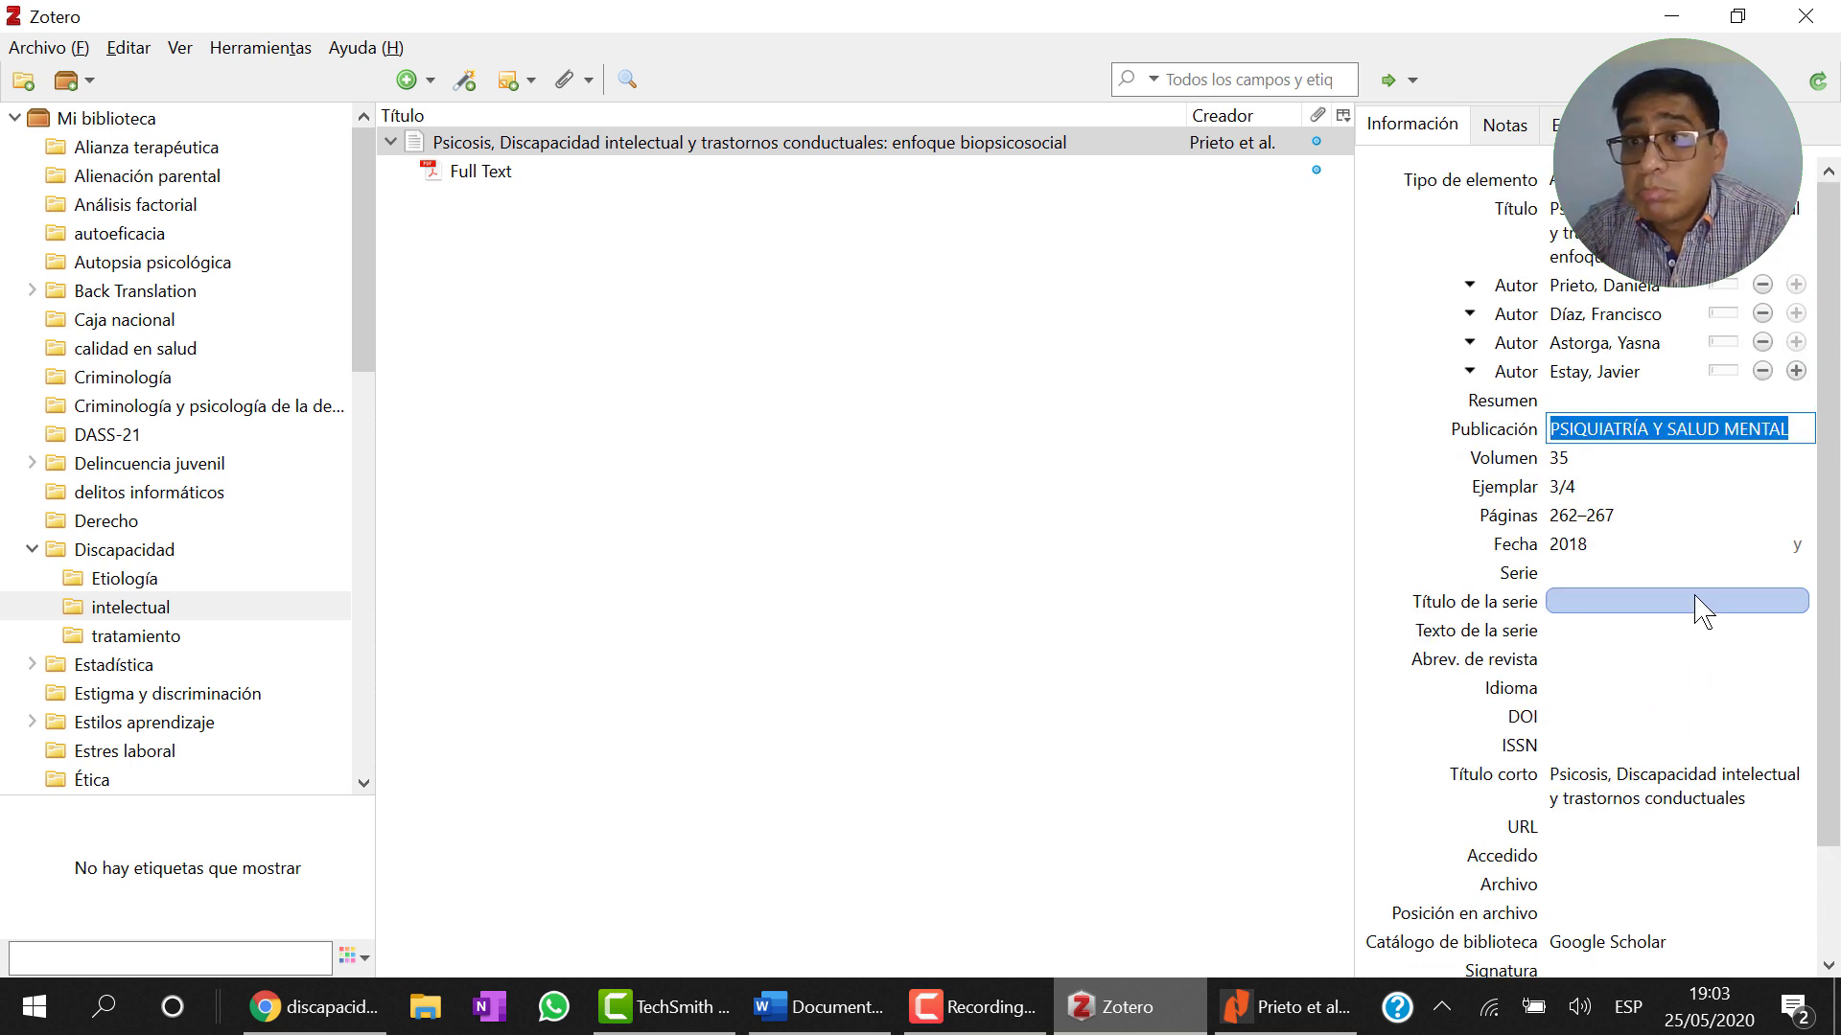
pyautogui.click(1572, 235)
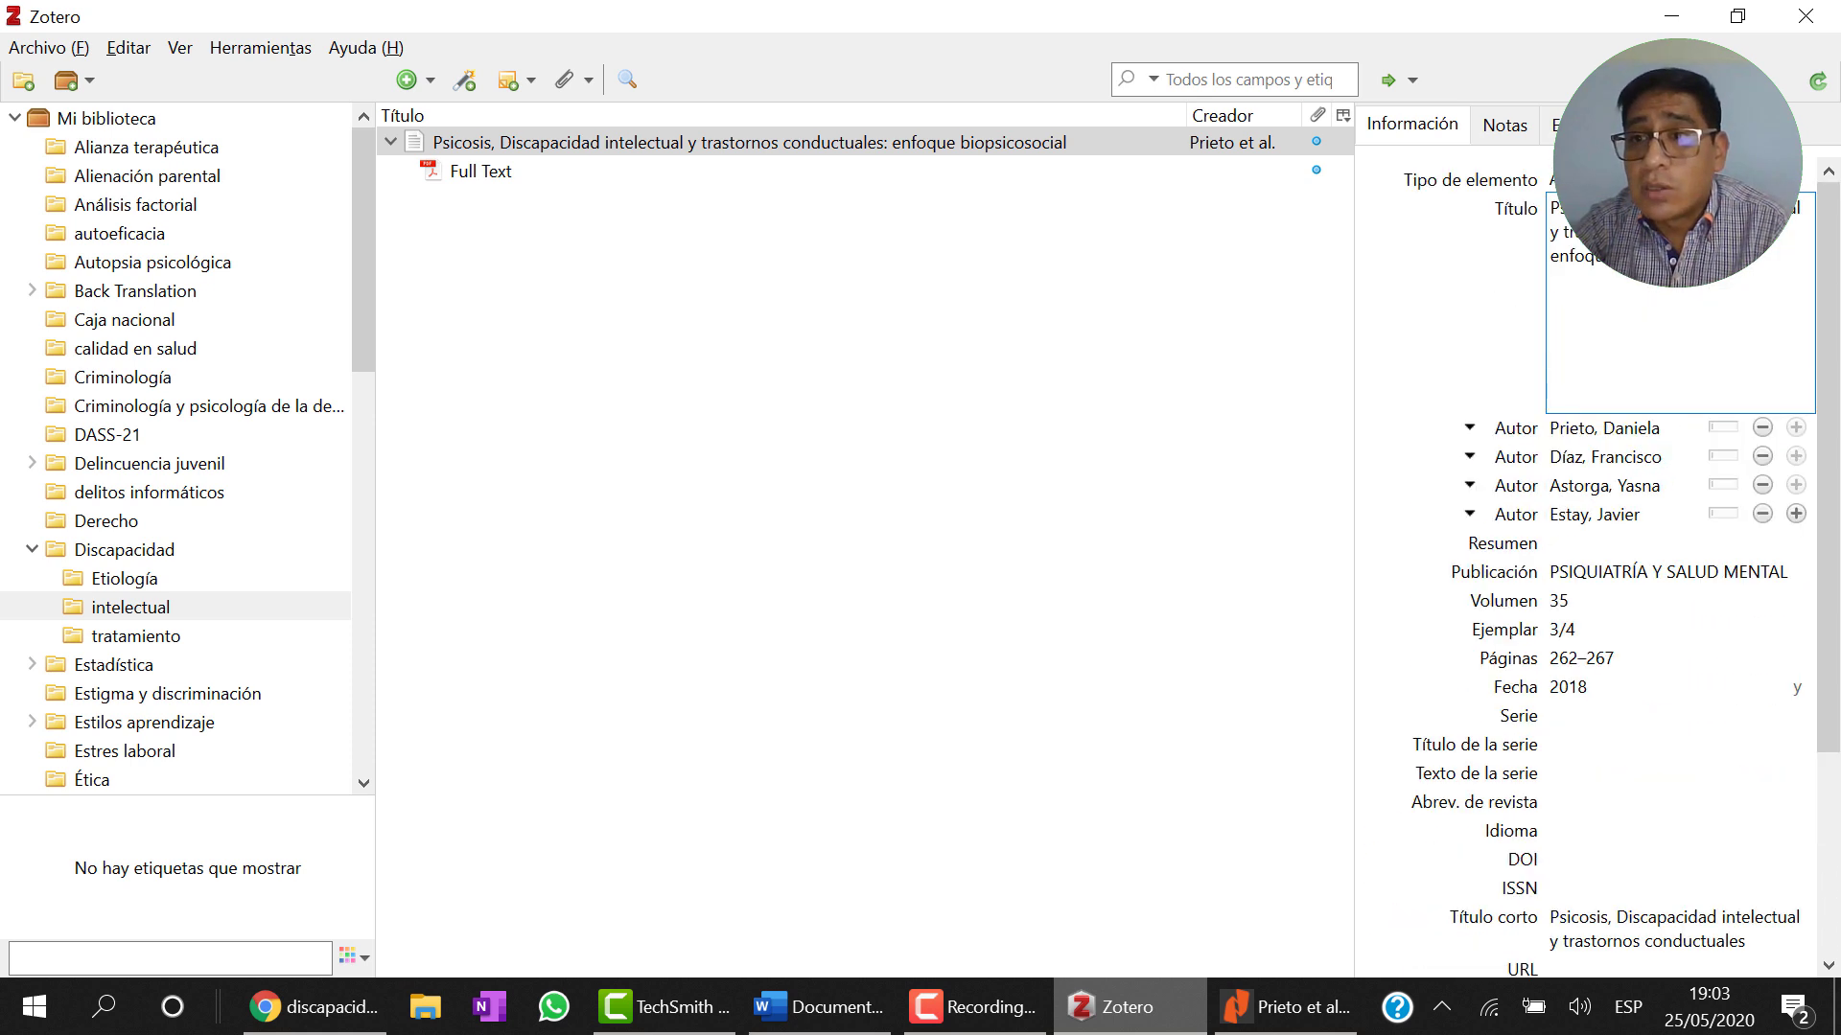
pyautogui.click(1630, 573)
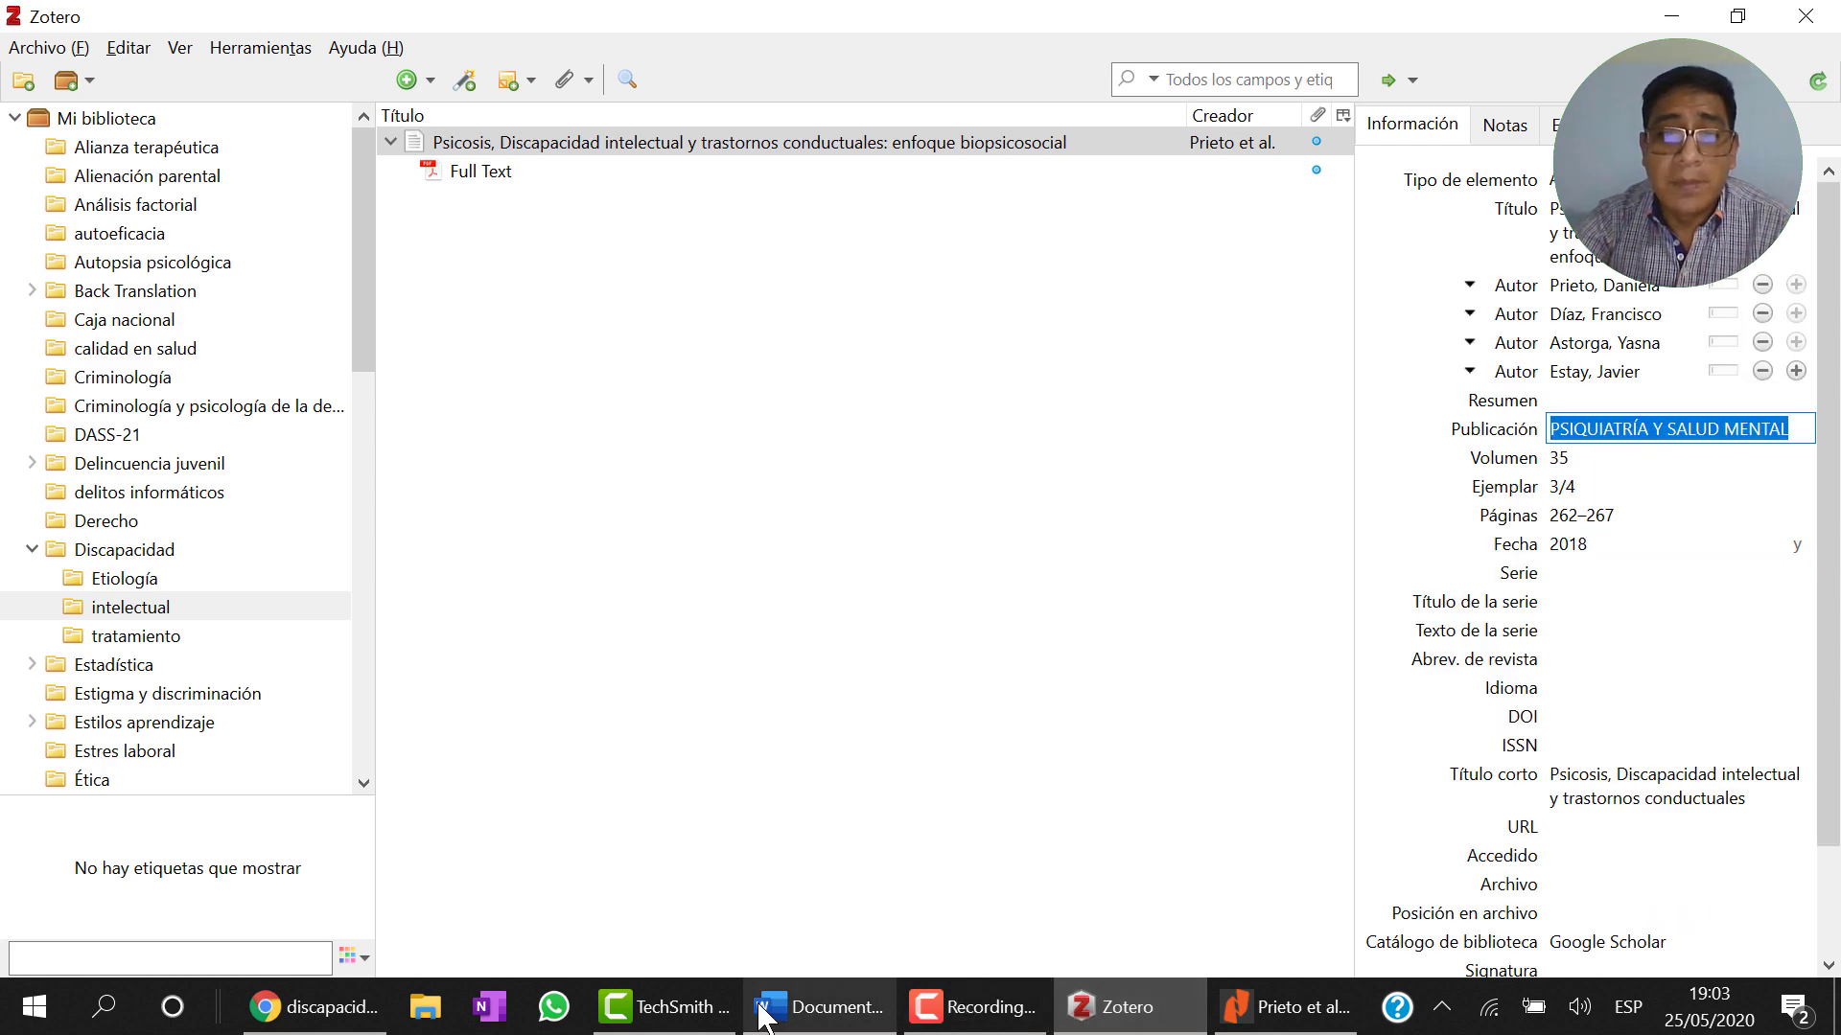
# Step: Switch back to Word and replace the journal name in the first reference with "Psiquiatría y salud mental"
pyautogui.click(820, 1007)
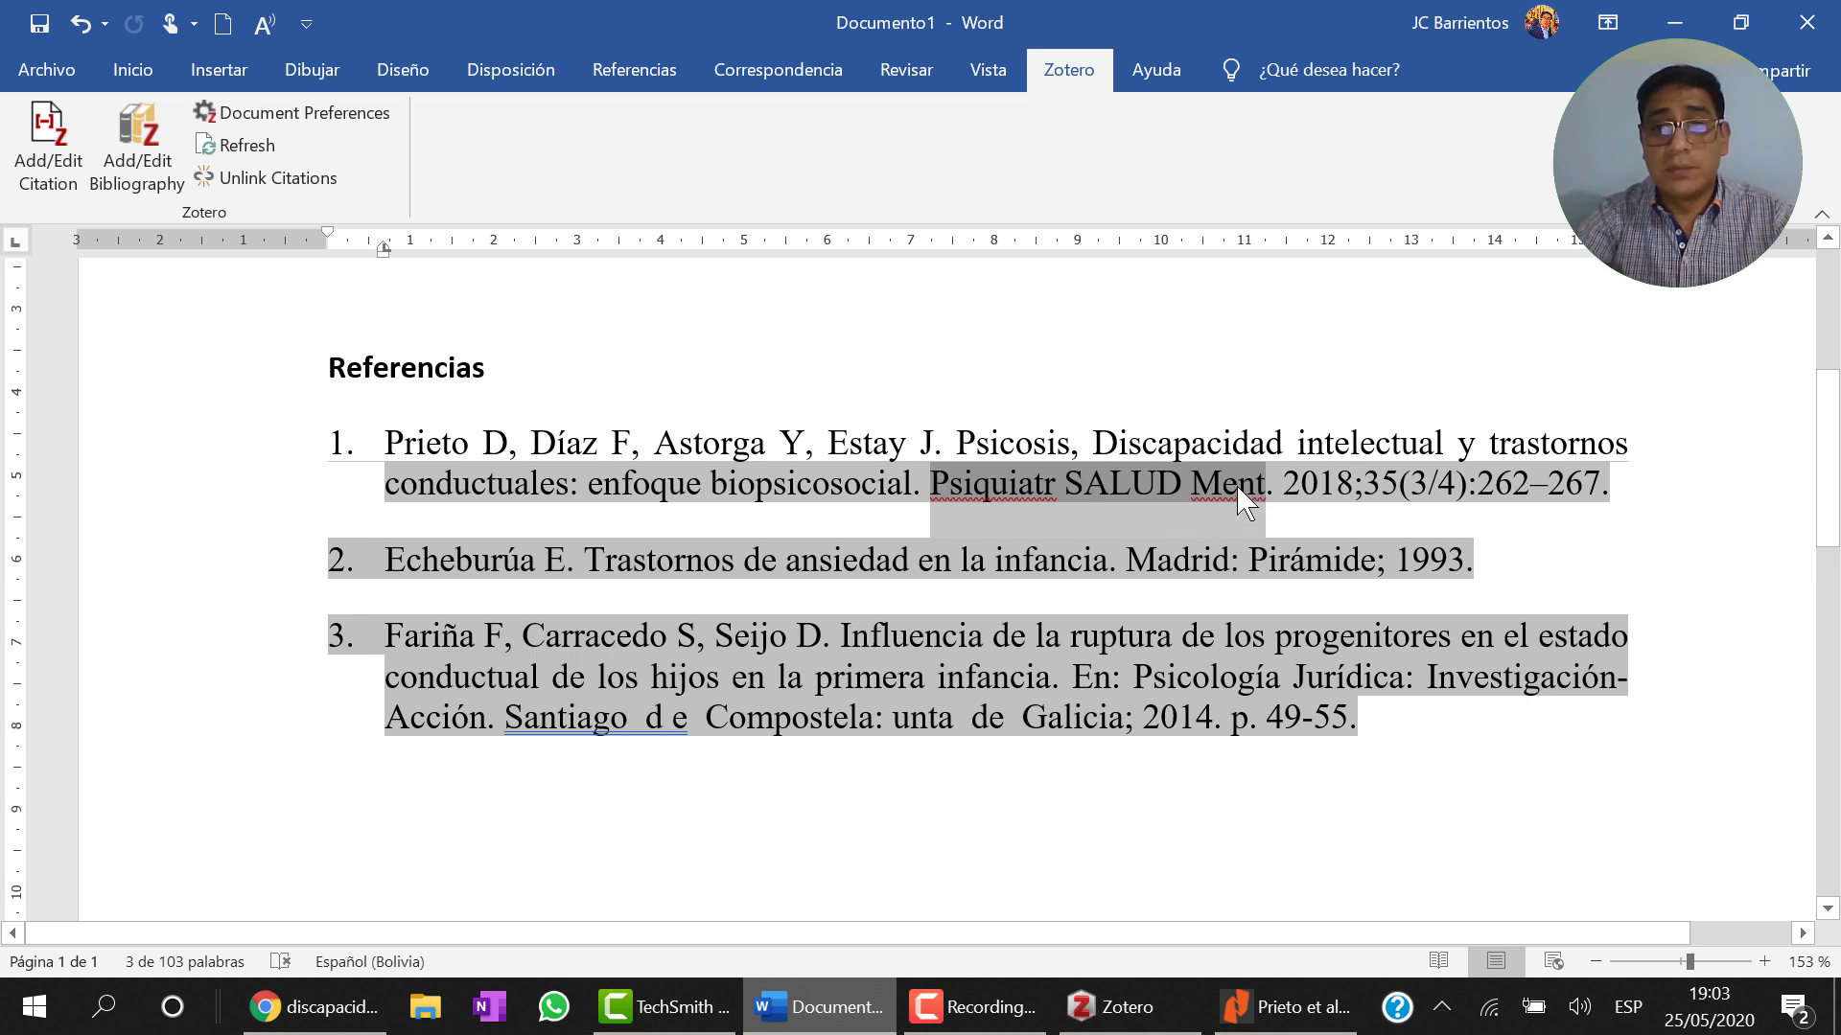
pyautogui.click(1266, 493)
pyautogui.moveTo(1265, 494); pyautogui.dragTo(934, 486)
pyautogui.write('Priquiatría')
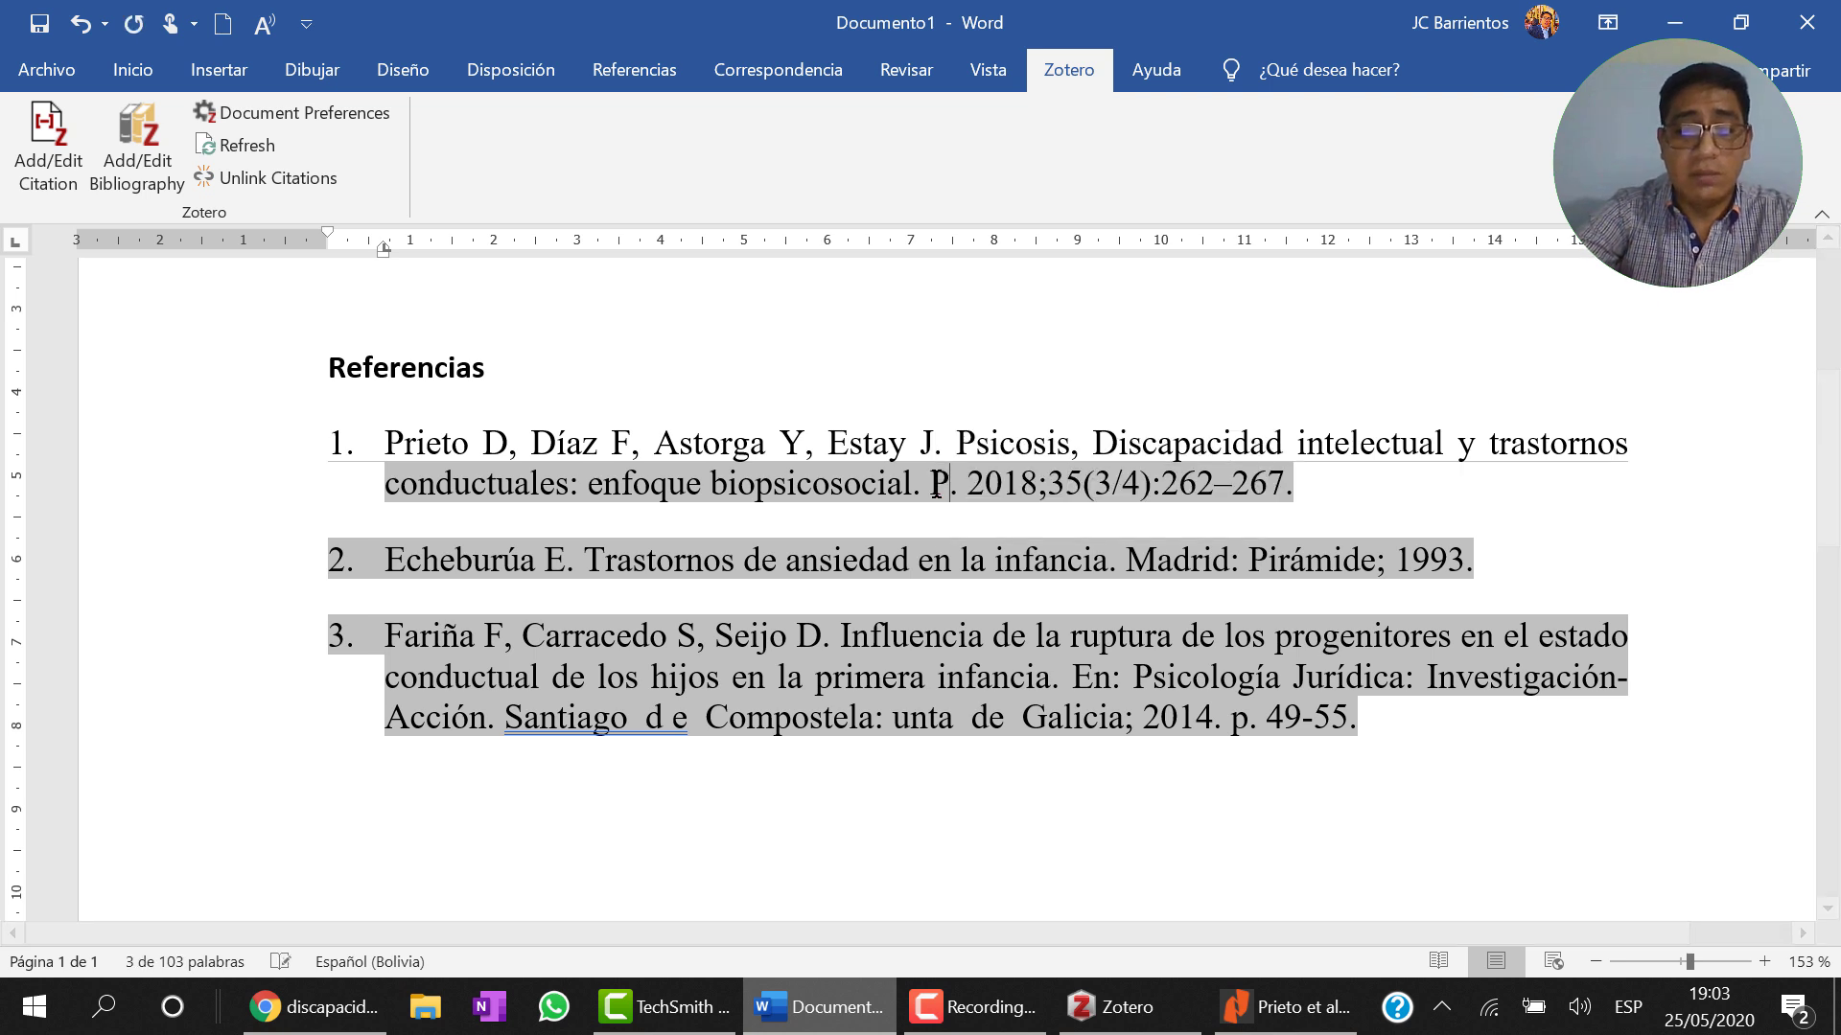
pyautogui.write(' y salud ment')
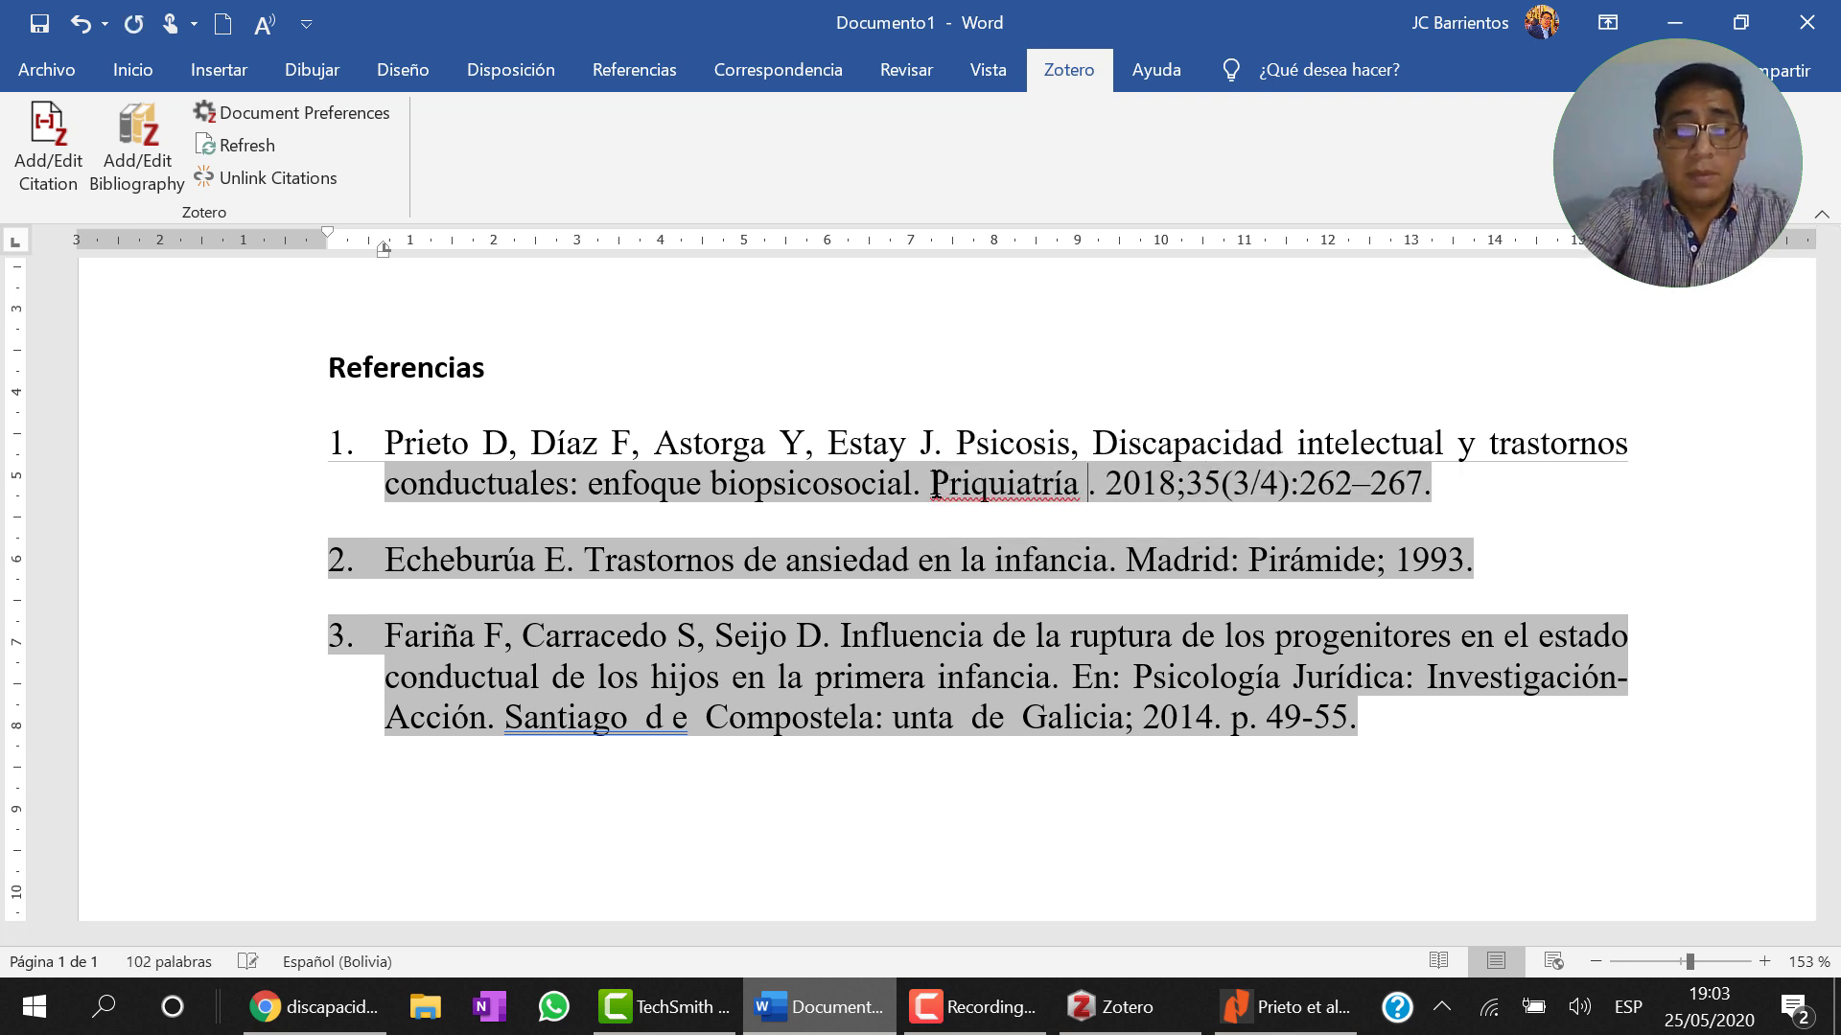
pyautogui.write('al')
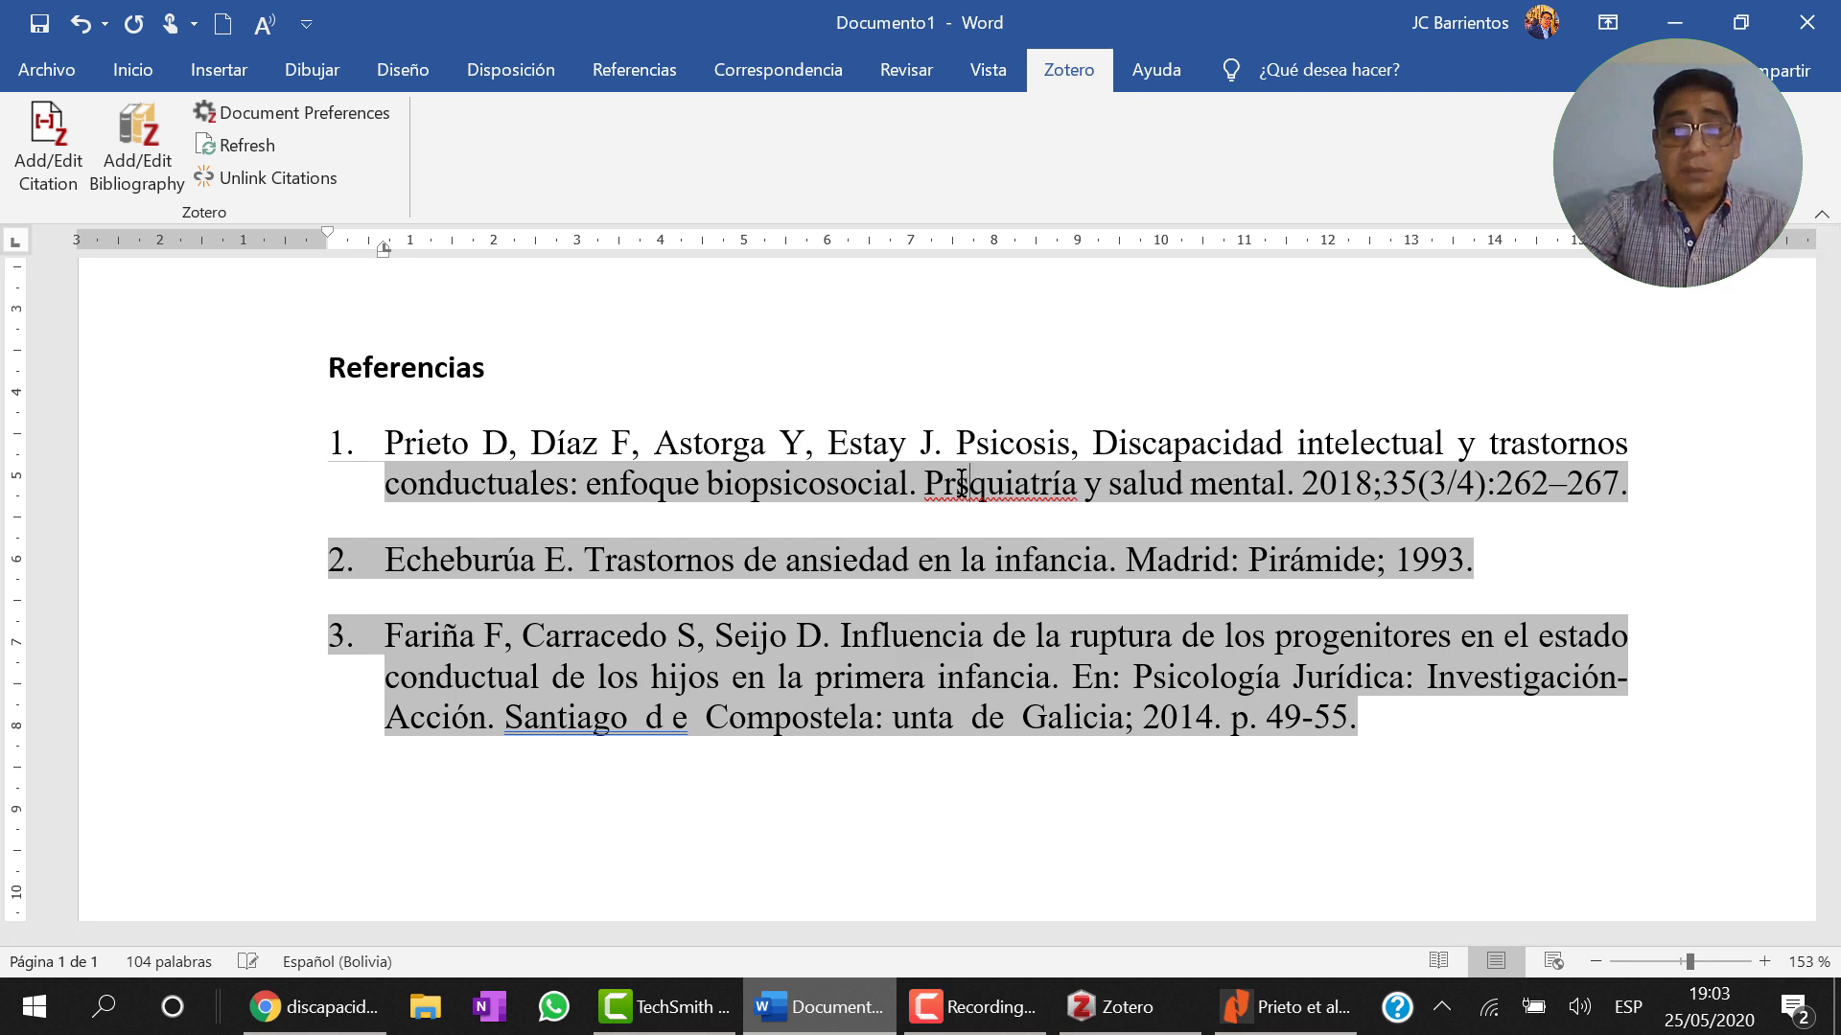
pyautogui.press('BackSpace')
pyautogui.press('BackSpace')
pyautogui.write('si')
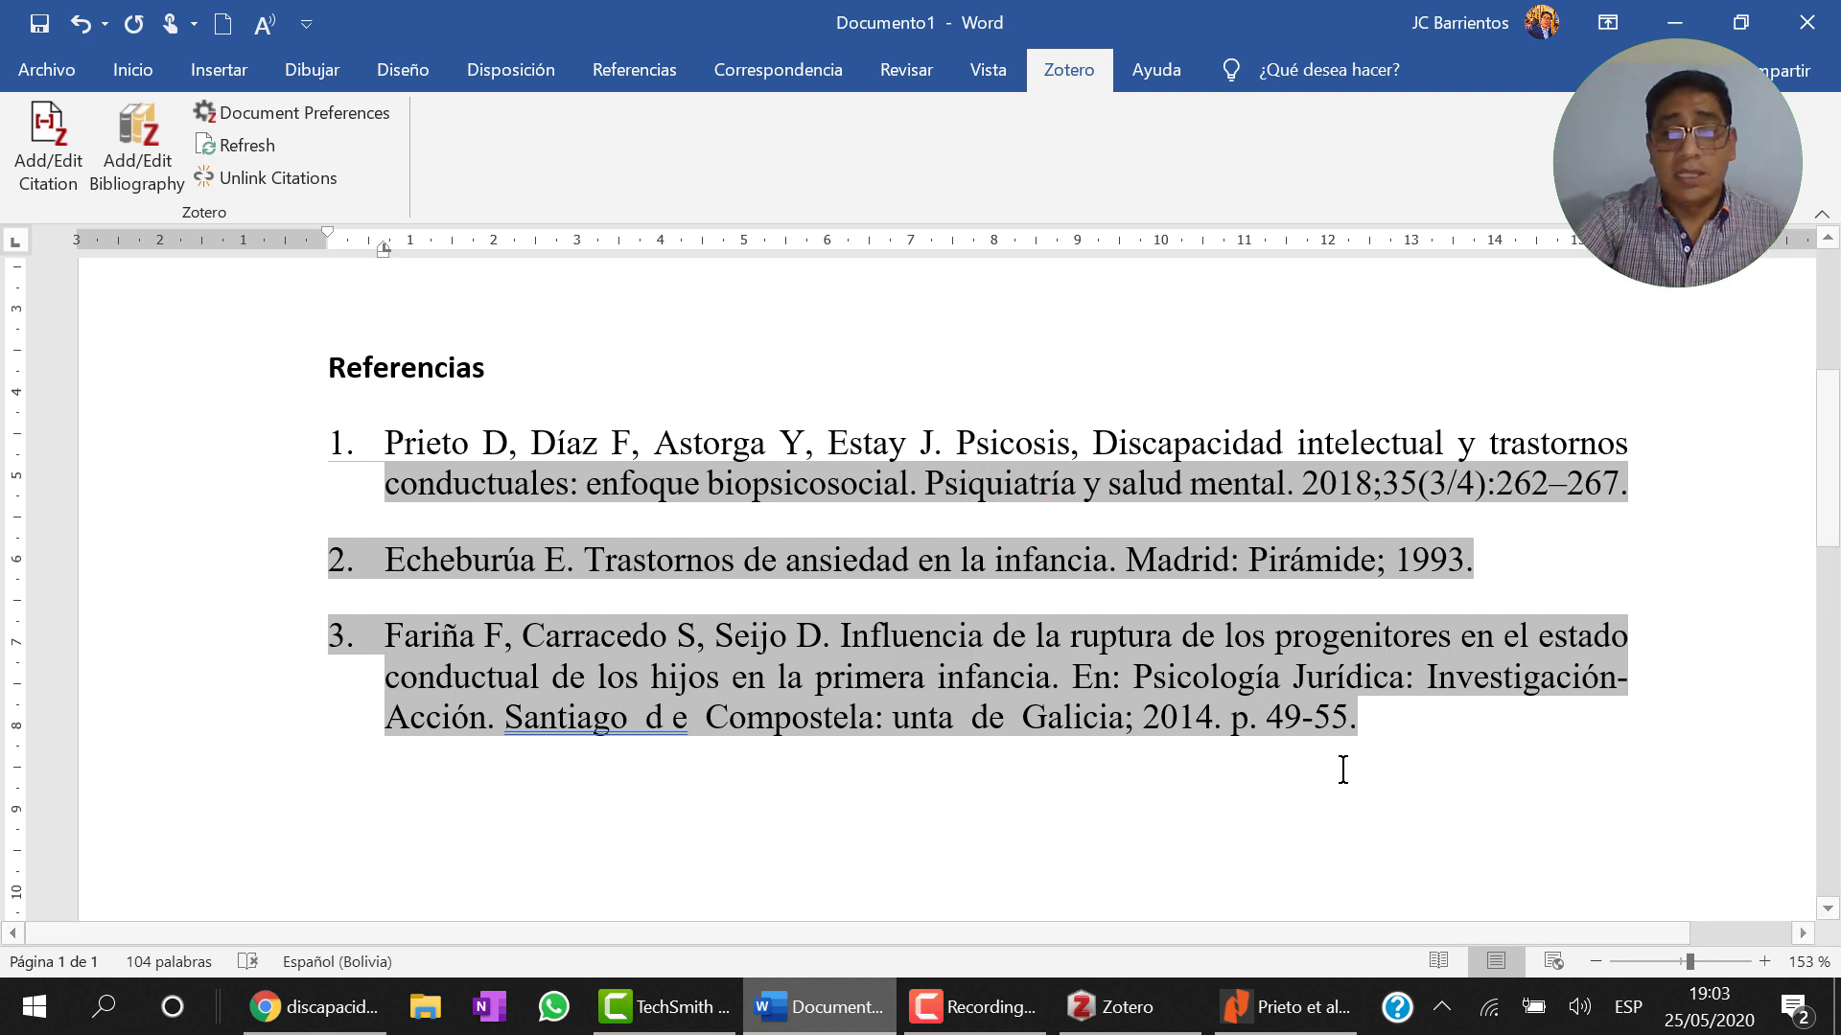
# Step: Switch to Chrome and open the Google Docs document "Borrador Musef" in a new tab
pyautogui.click(355, 1019)
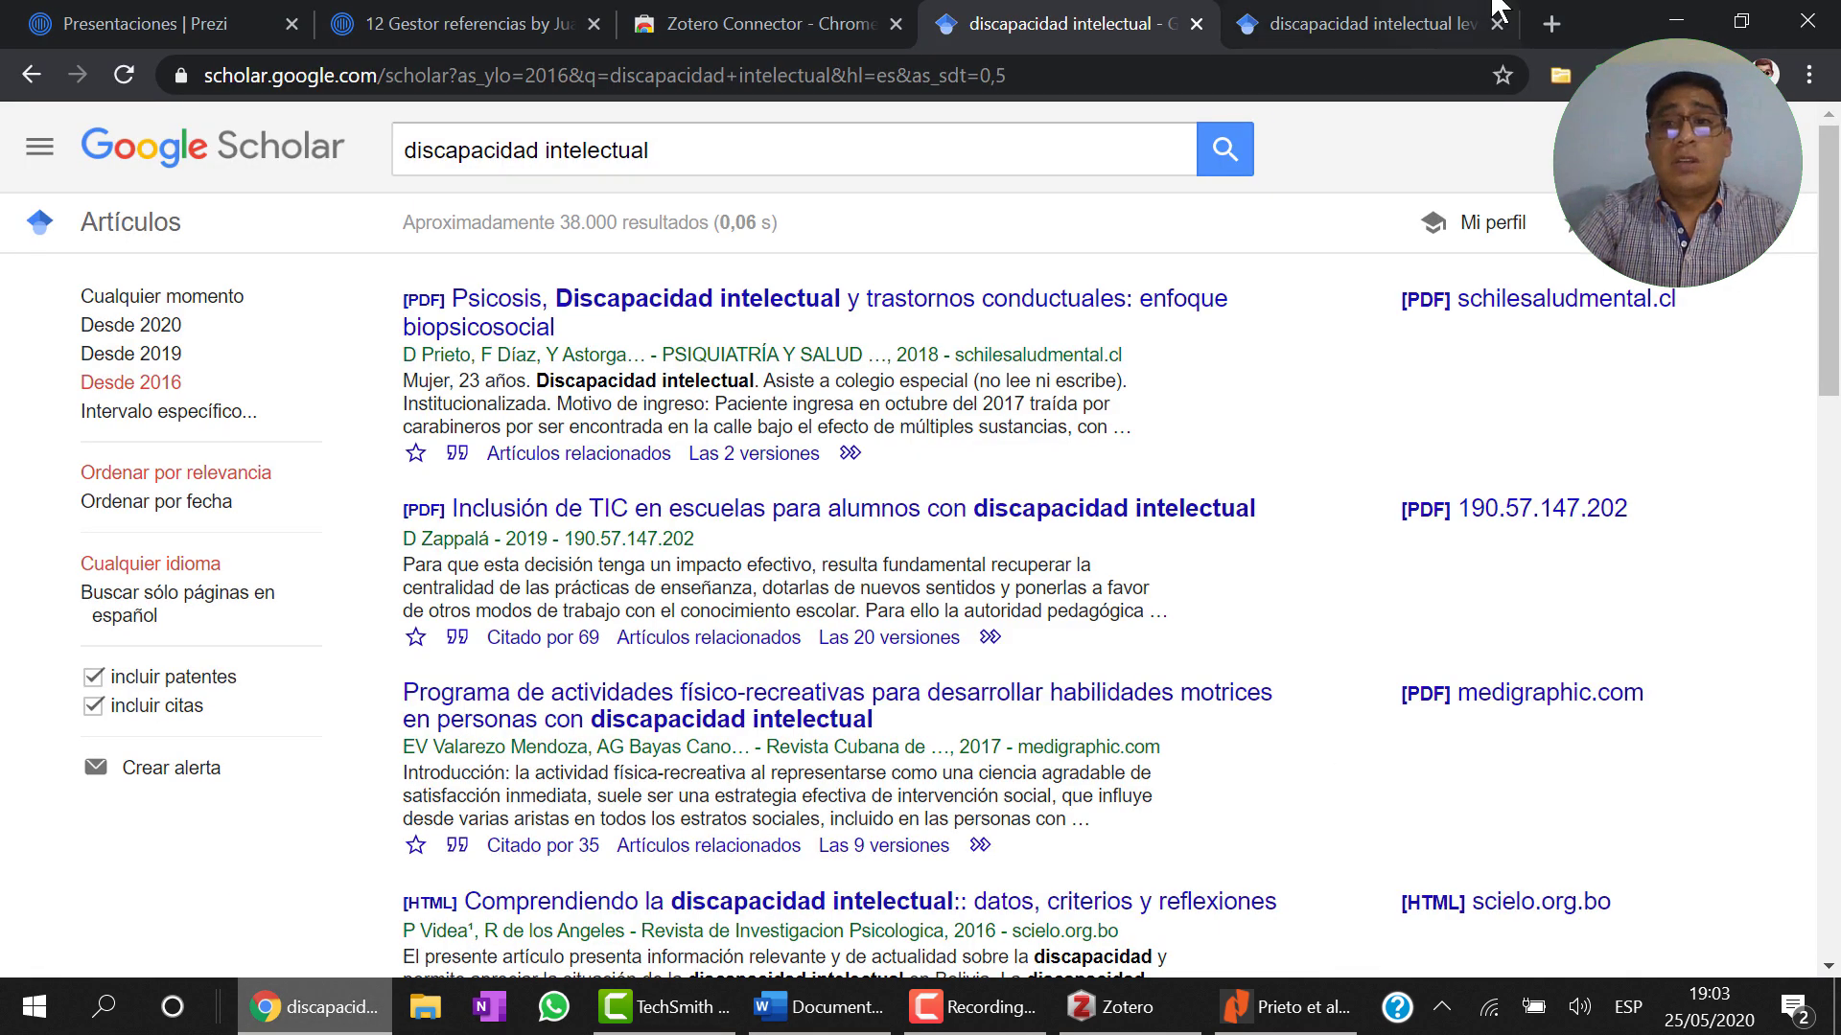
pyautogui.click(1553, 21)
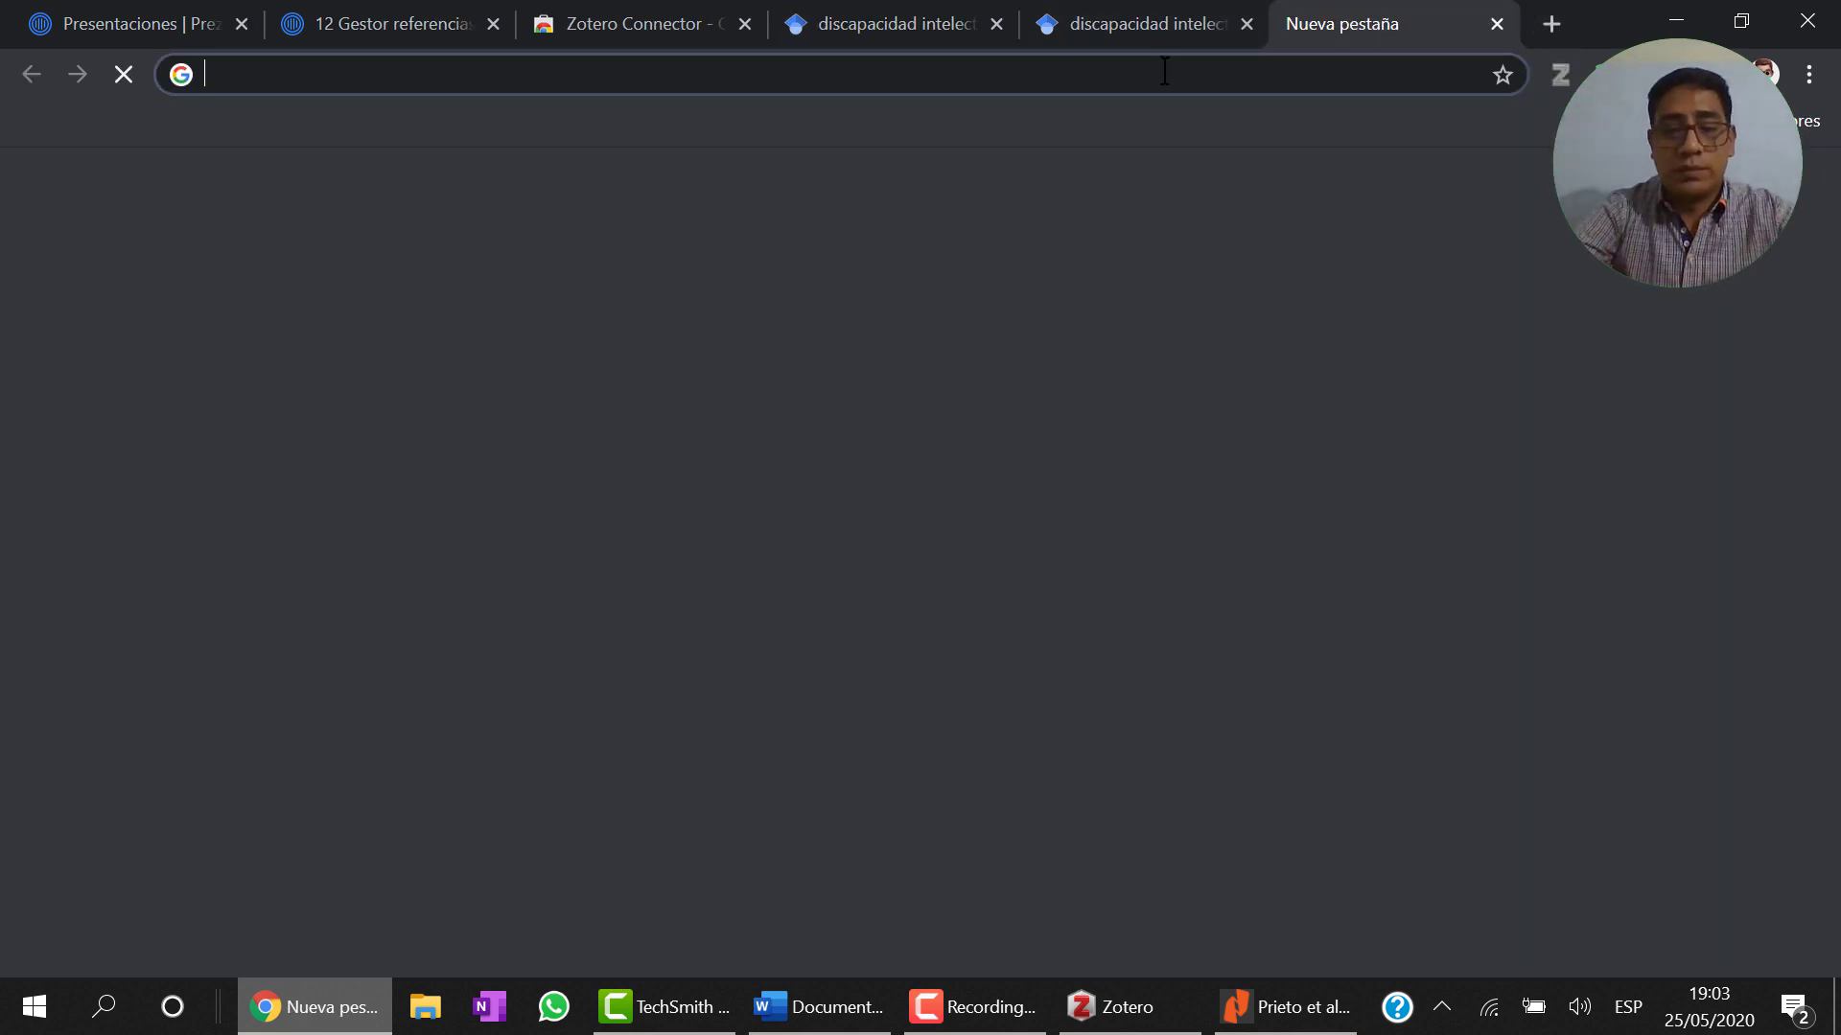
pyautogui.write('doc')
pyautogui.press('BackSpace')
pyautogui.press('BackSpace')
pyautogui.press('BackSpace')
pyautogui.press('BackSpace')
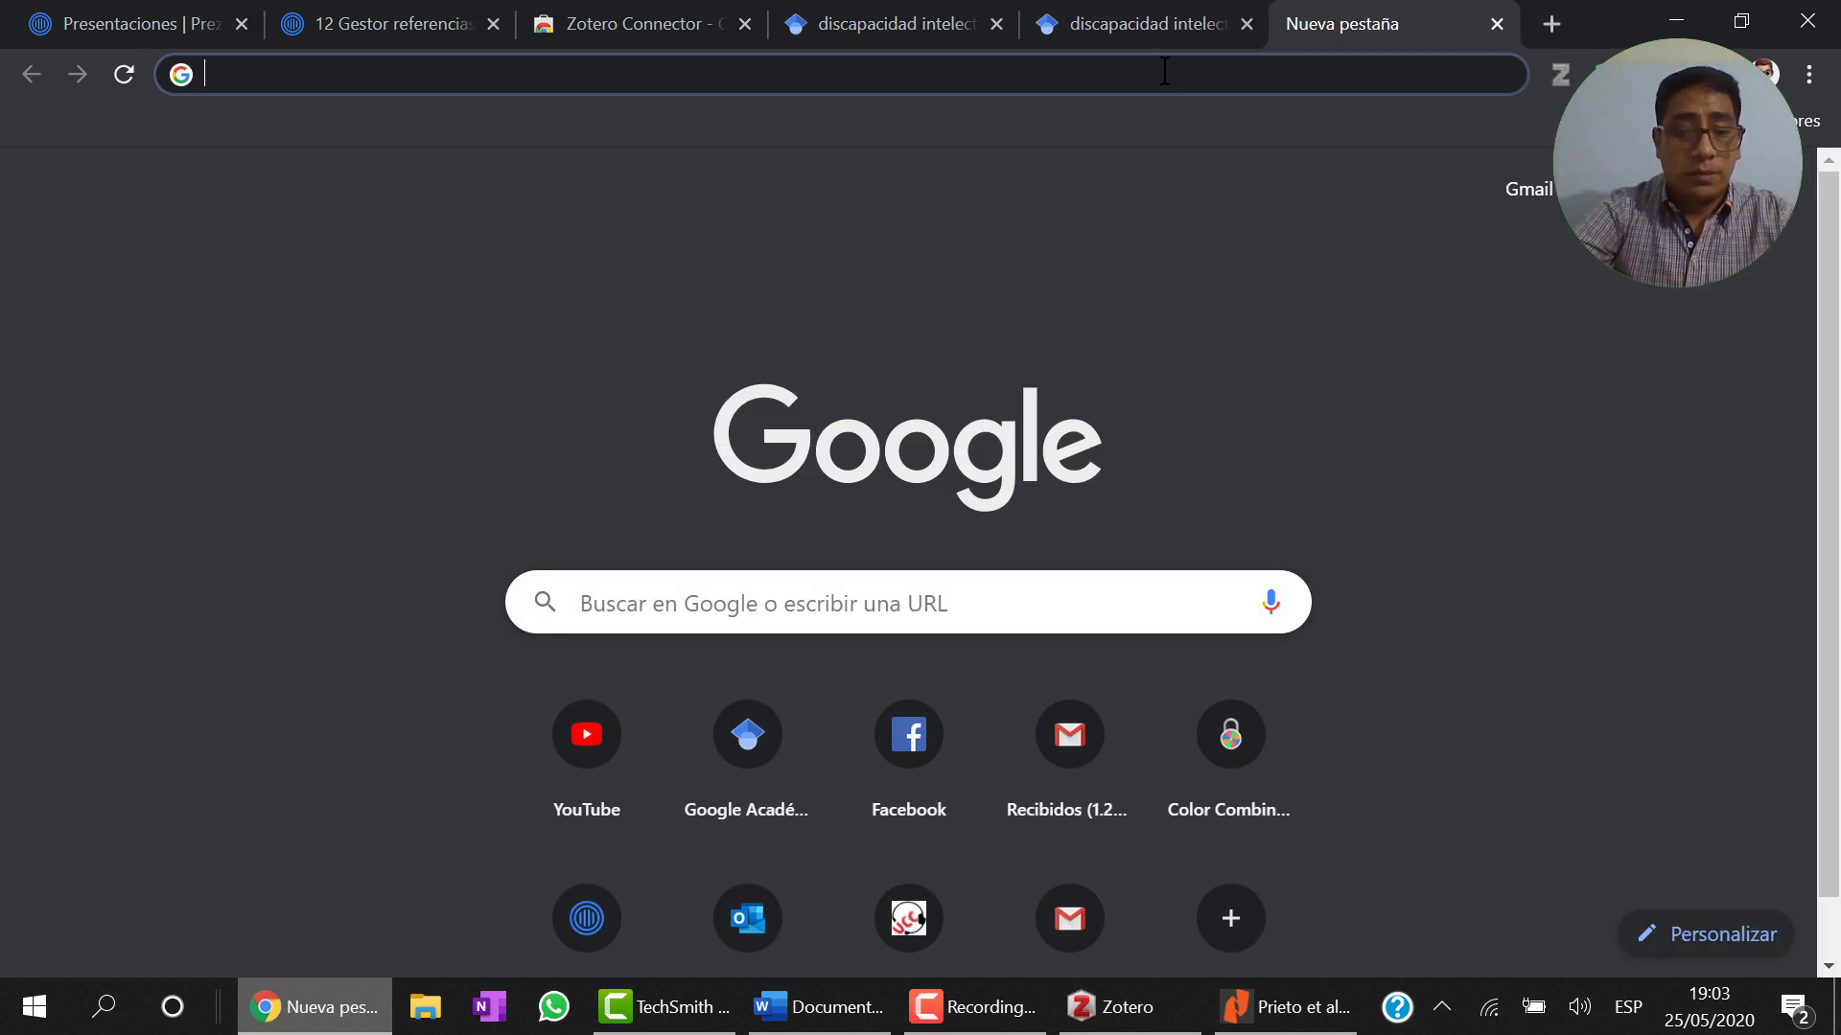
pyautogui.write('gpo')
pyautogui.press('BackSpace')
pyautogui.press('BackSpace')
pyautogui.write('g')
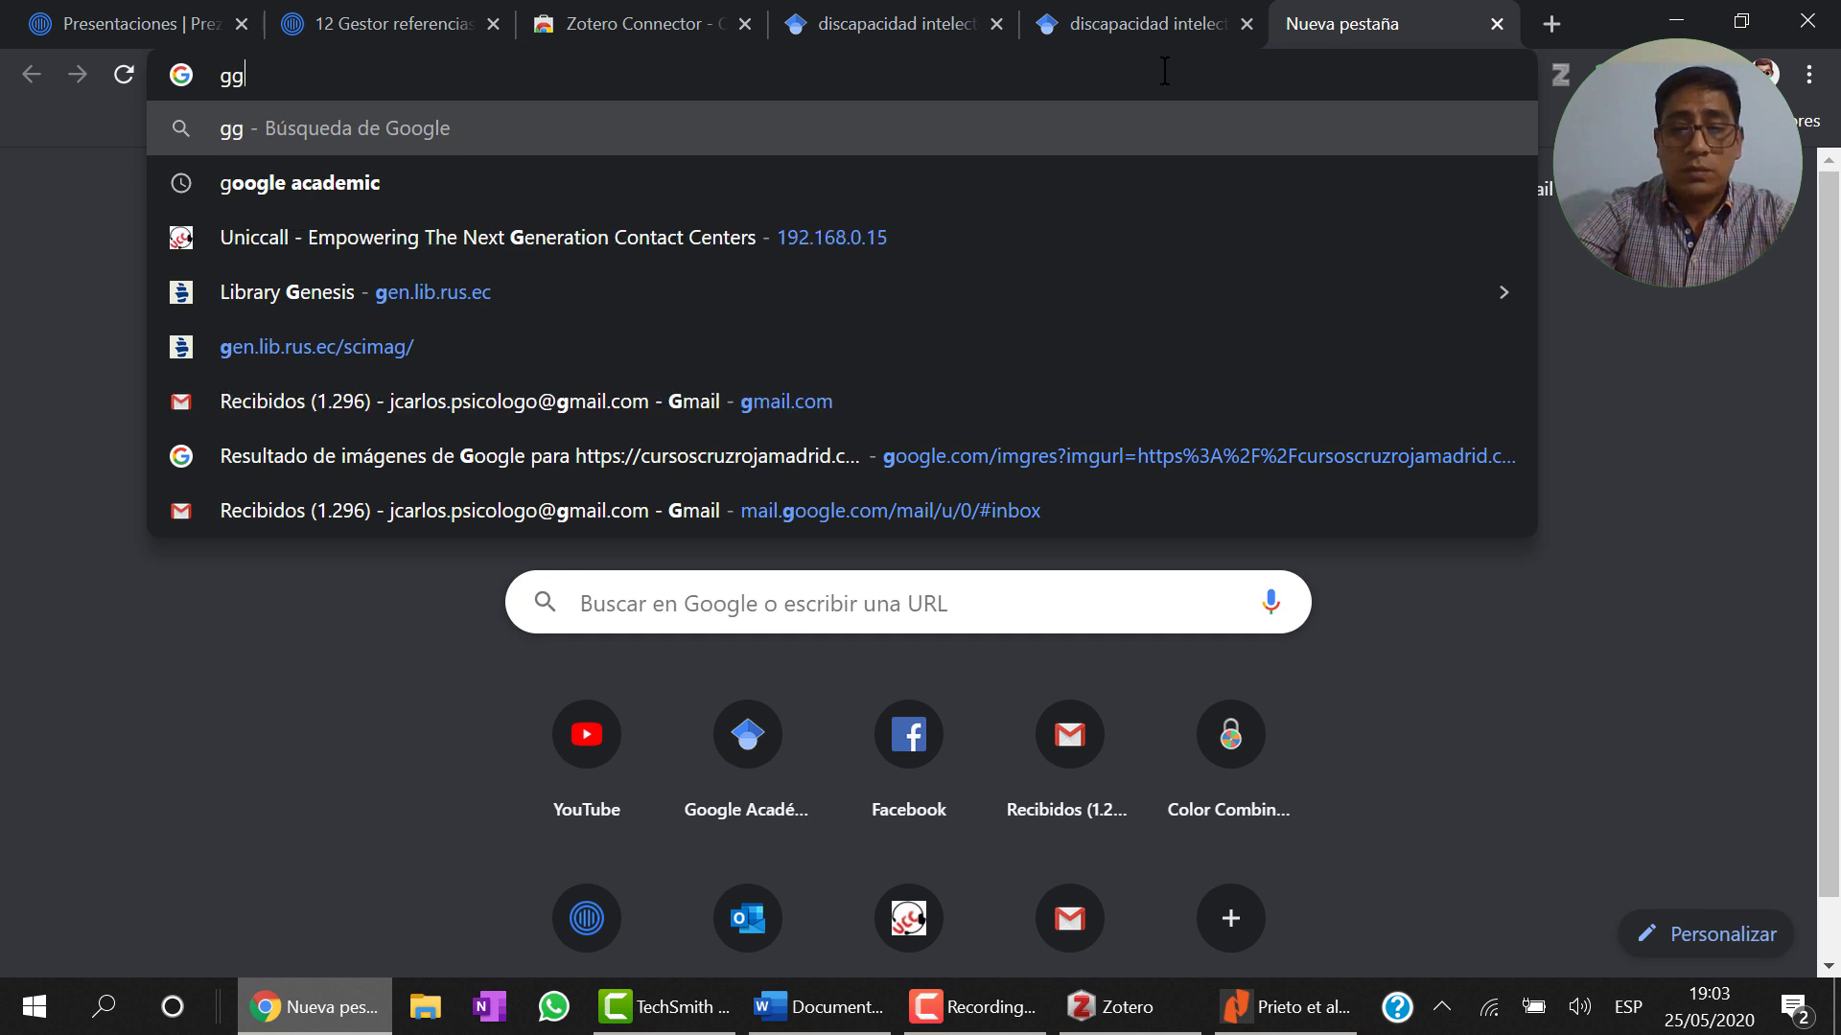
pyautogui.write('oole')
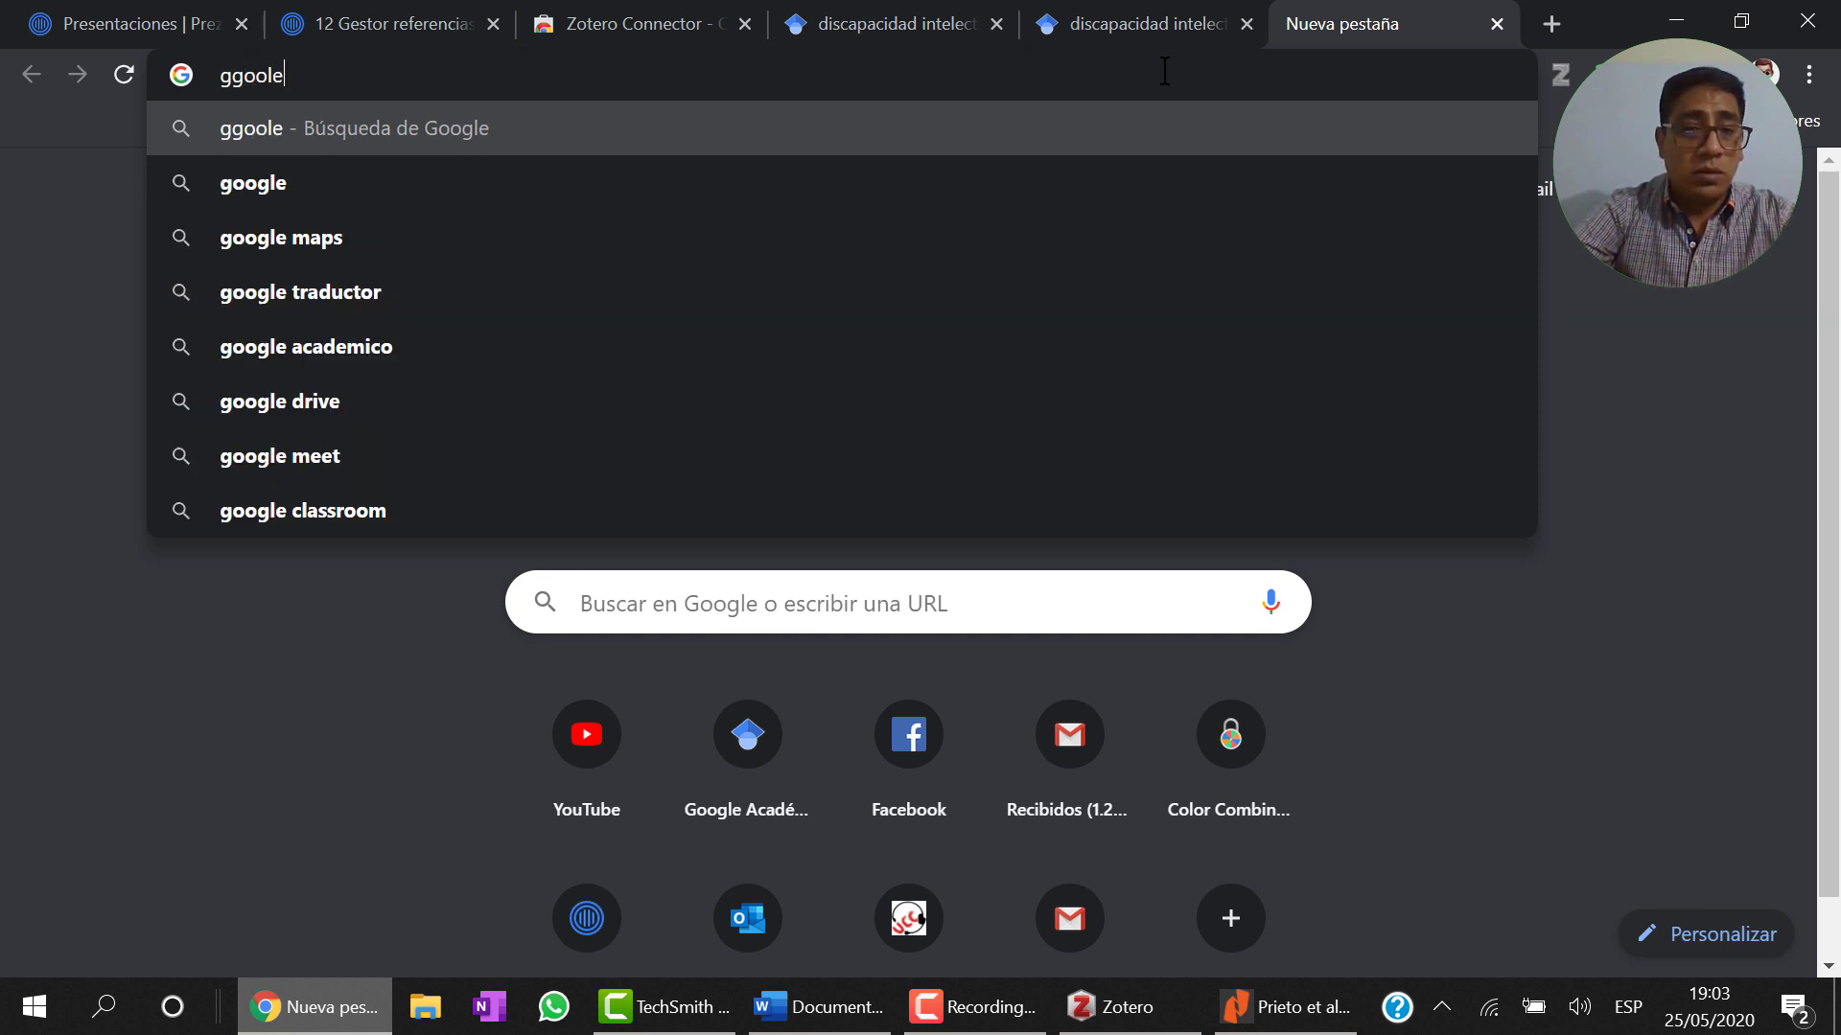
pyautogui.press('BackSpace')
pyautogui.press('BackSpace')
pyautogui.press('BackSpace')
pyautogui.press('BackSpace')
pyautogui.press('BackSpace')
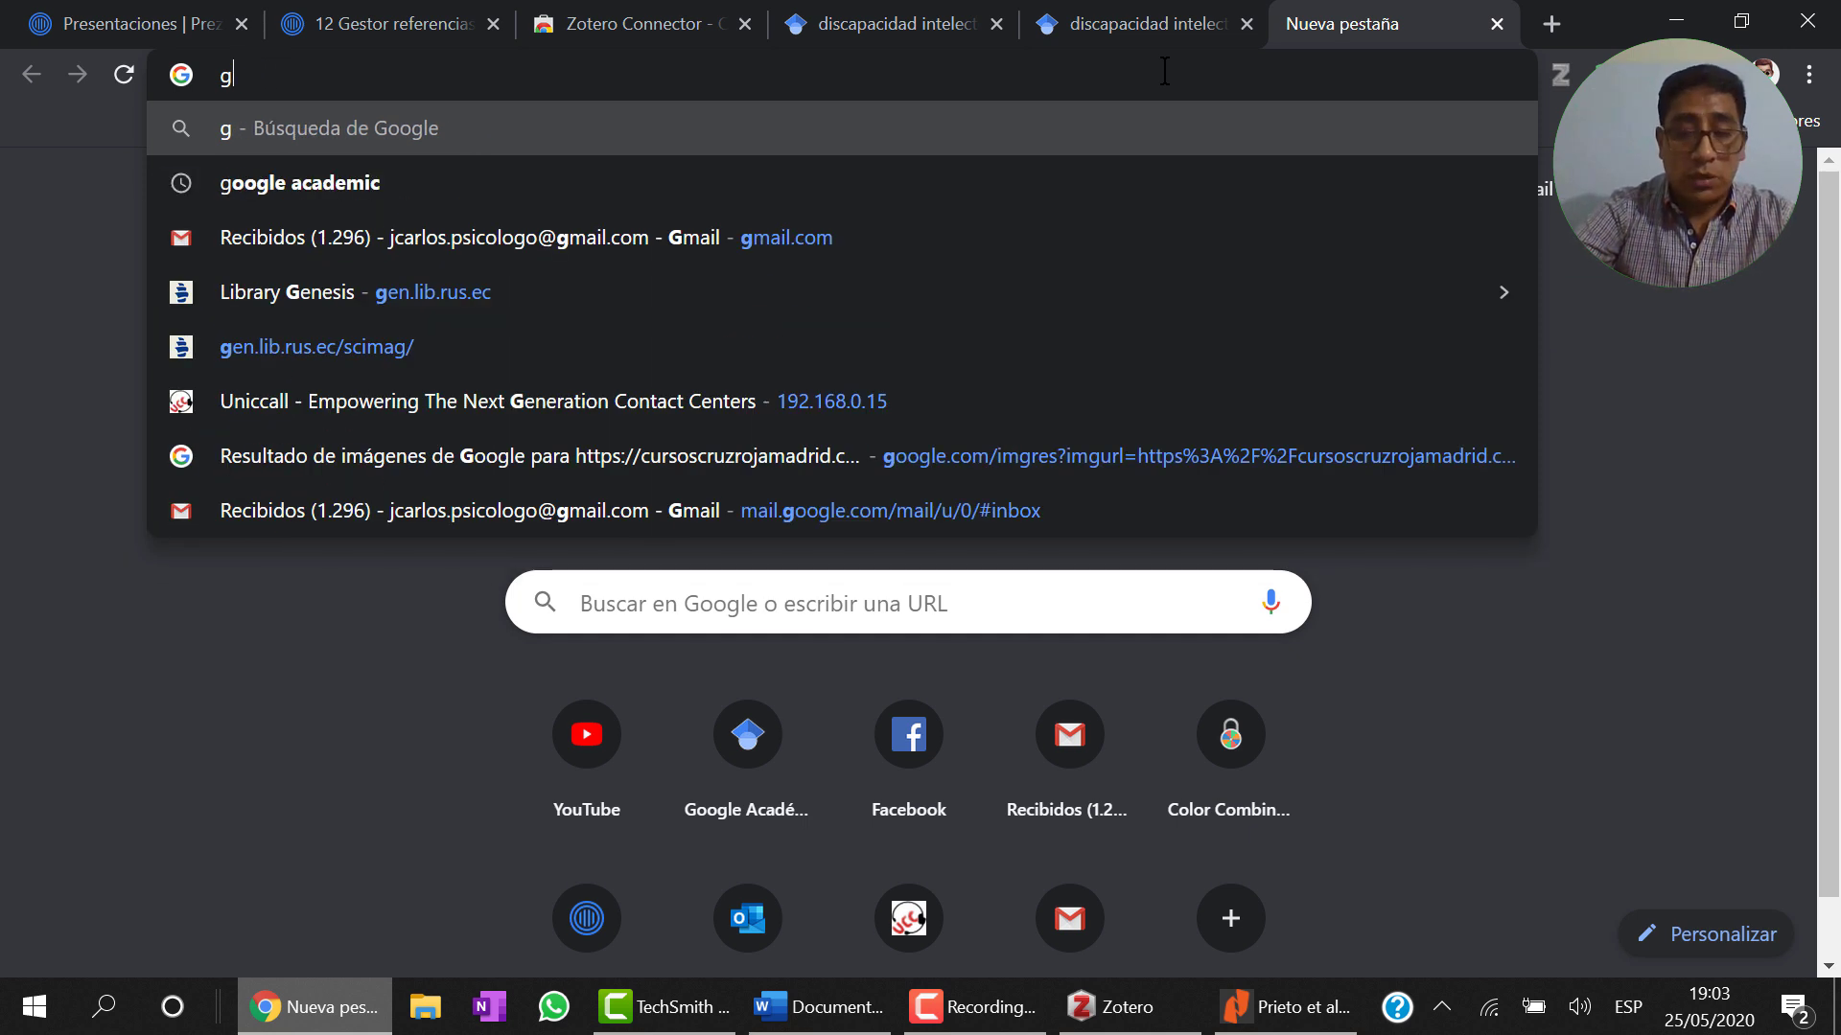
pyautogui.write('oogle doc')
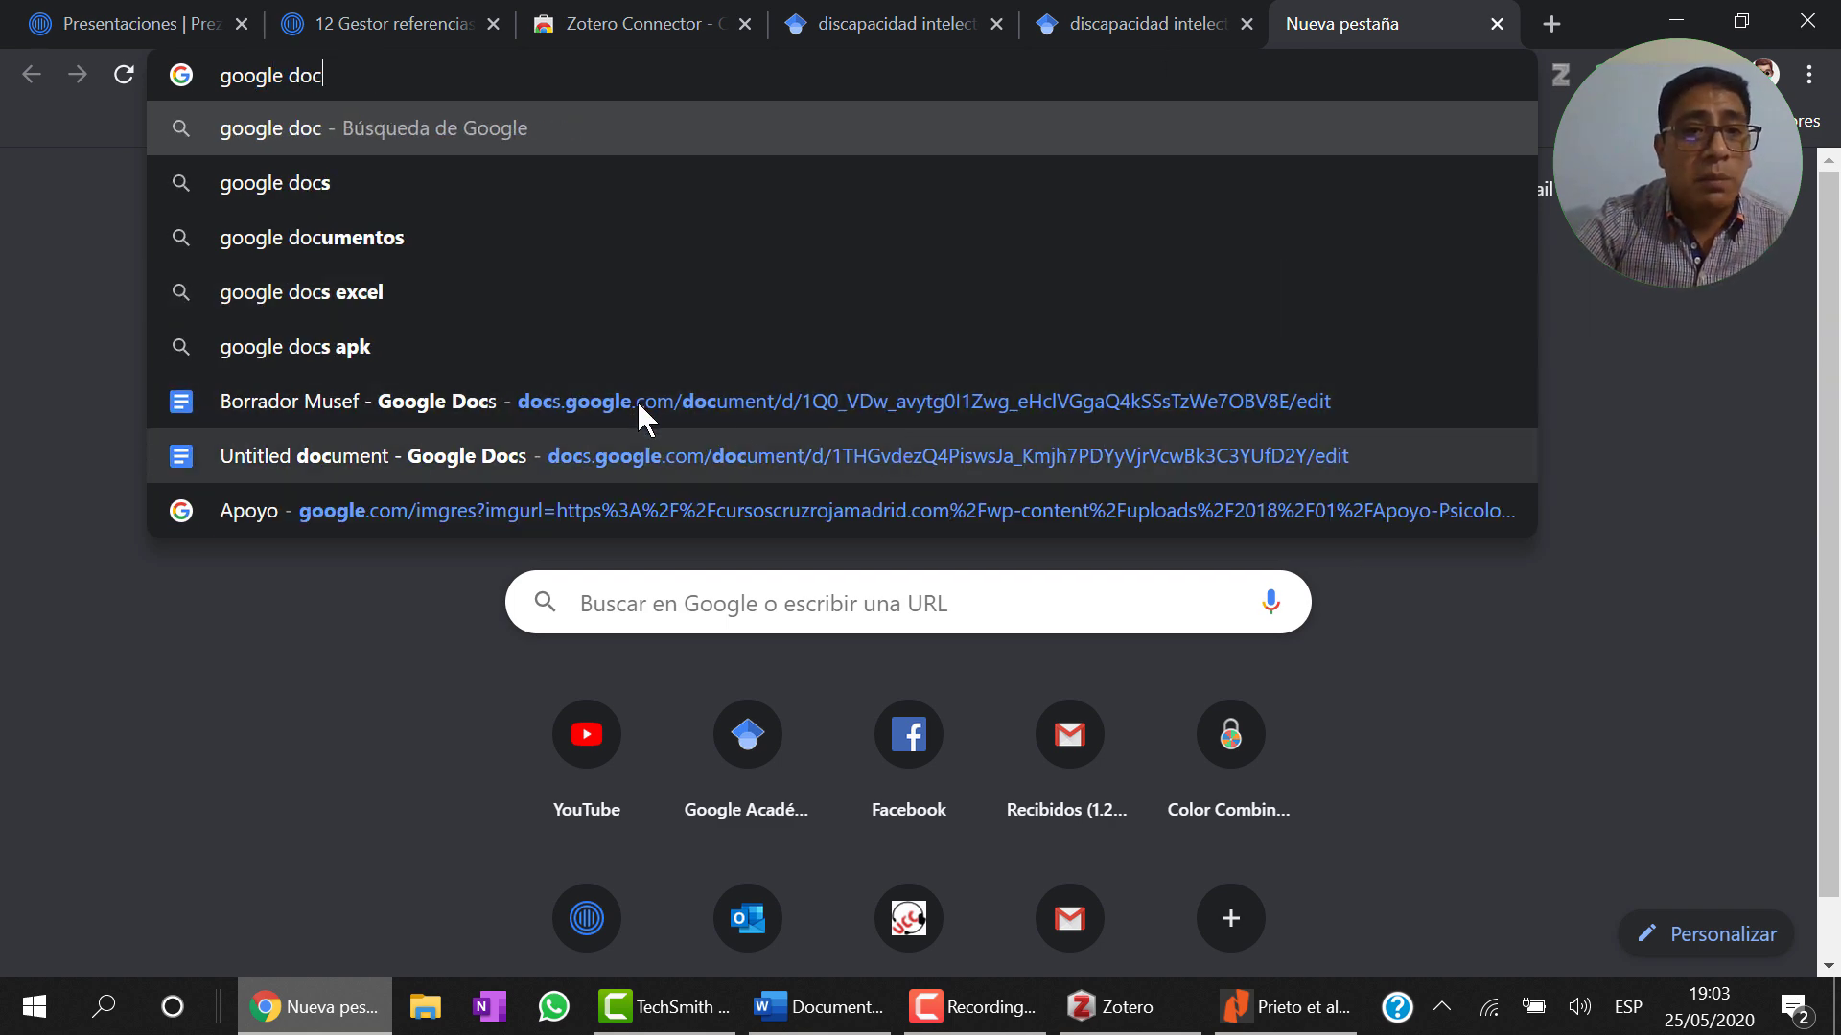
pyautogui.click(605, 395)
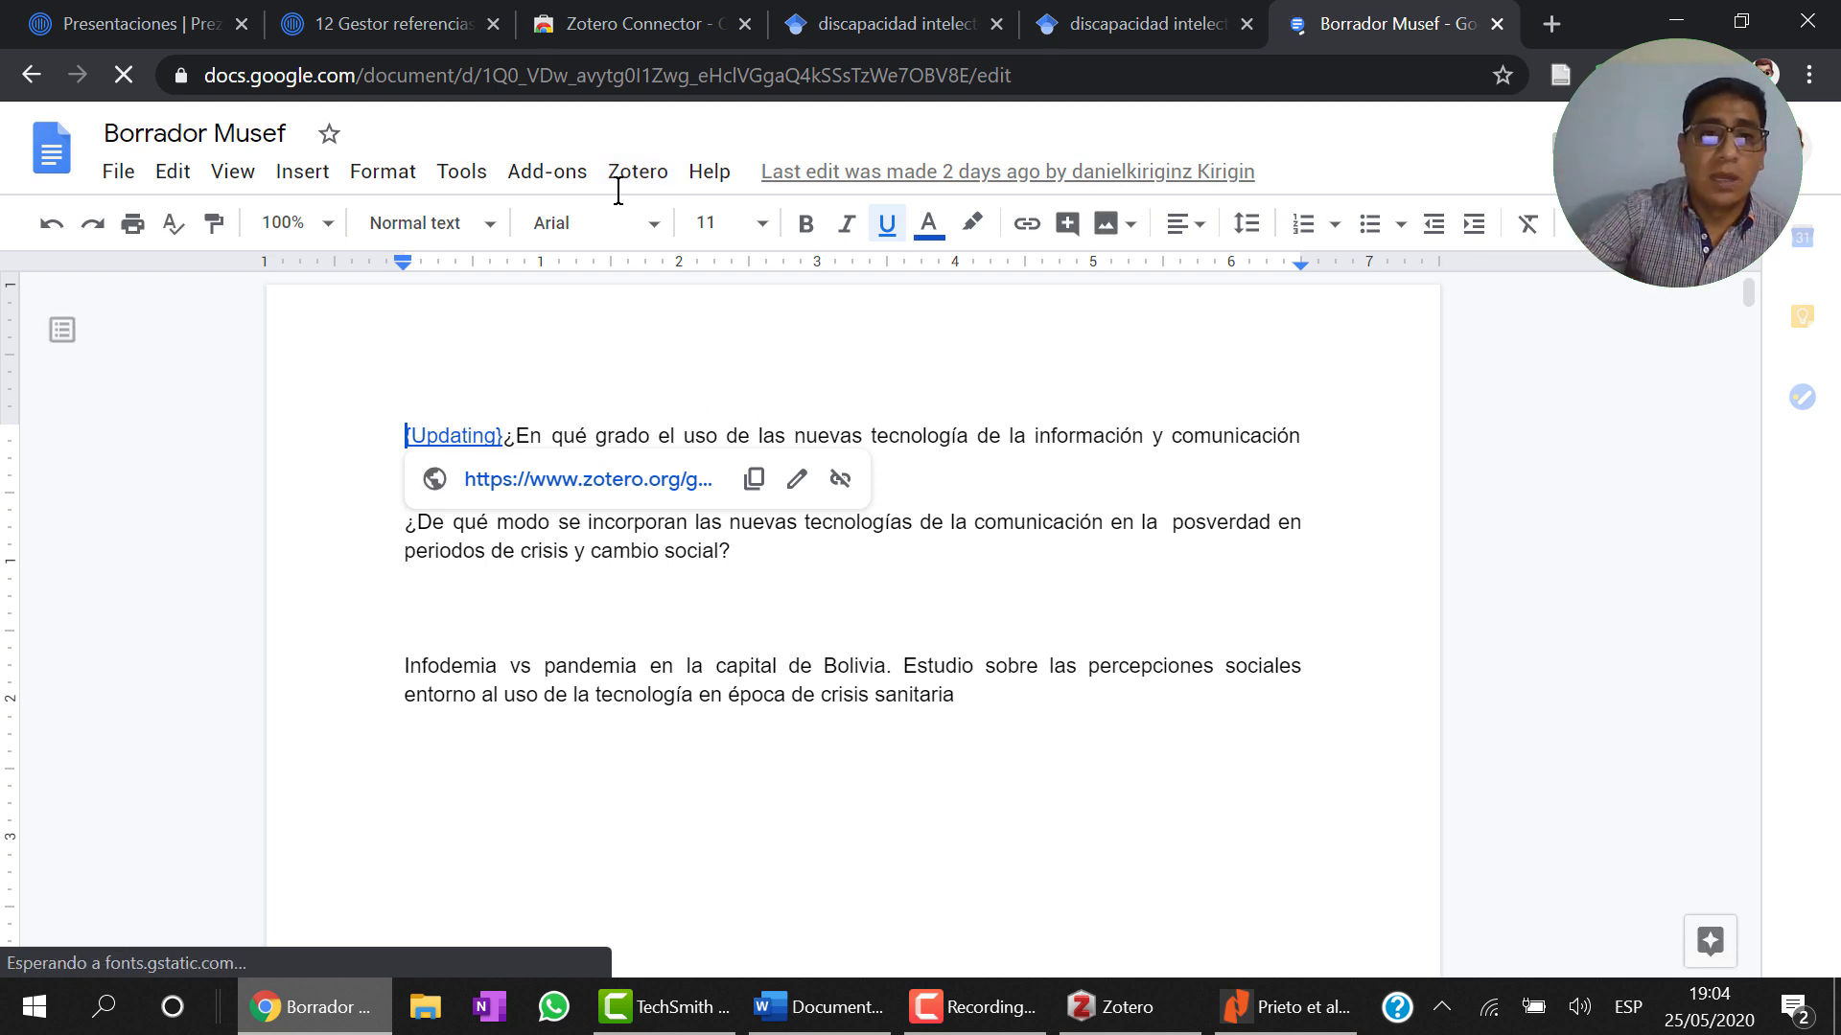
# Step: Insert a Zotero citation of the 2015 work "Desarrollo de una técnica forense para la demostración de victimización de violencia de género" after "cambio social?"
pyautogui.click(739, 551)
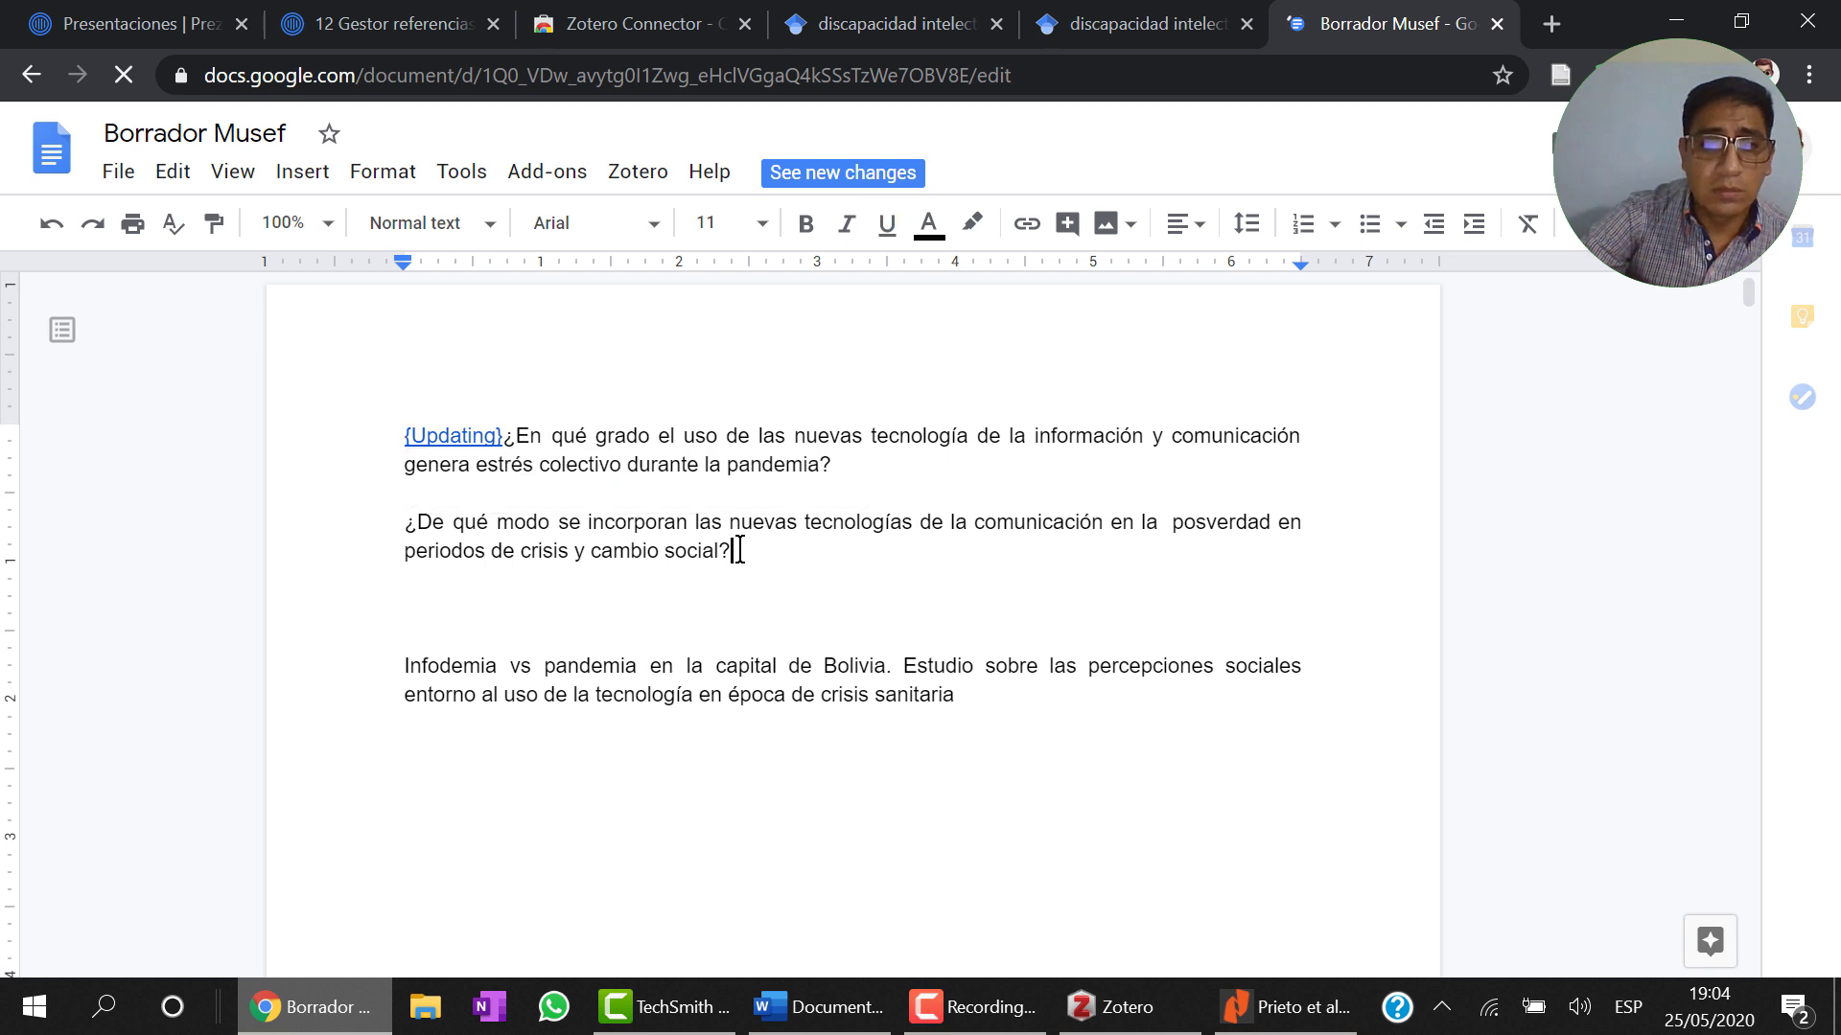
pyautogui.click(635, 180)
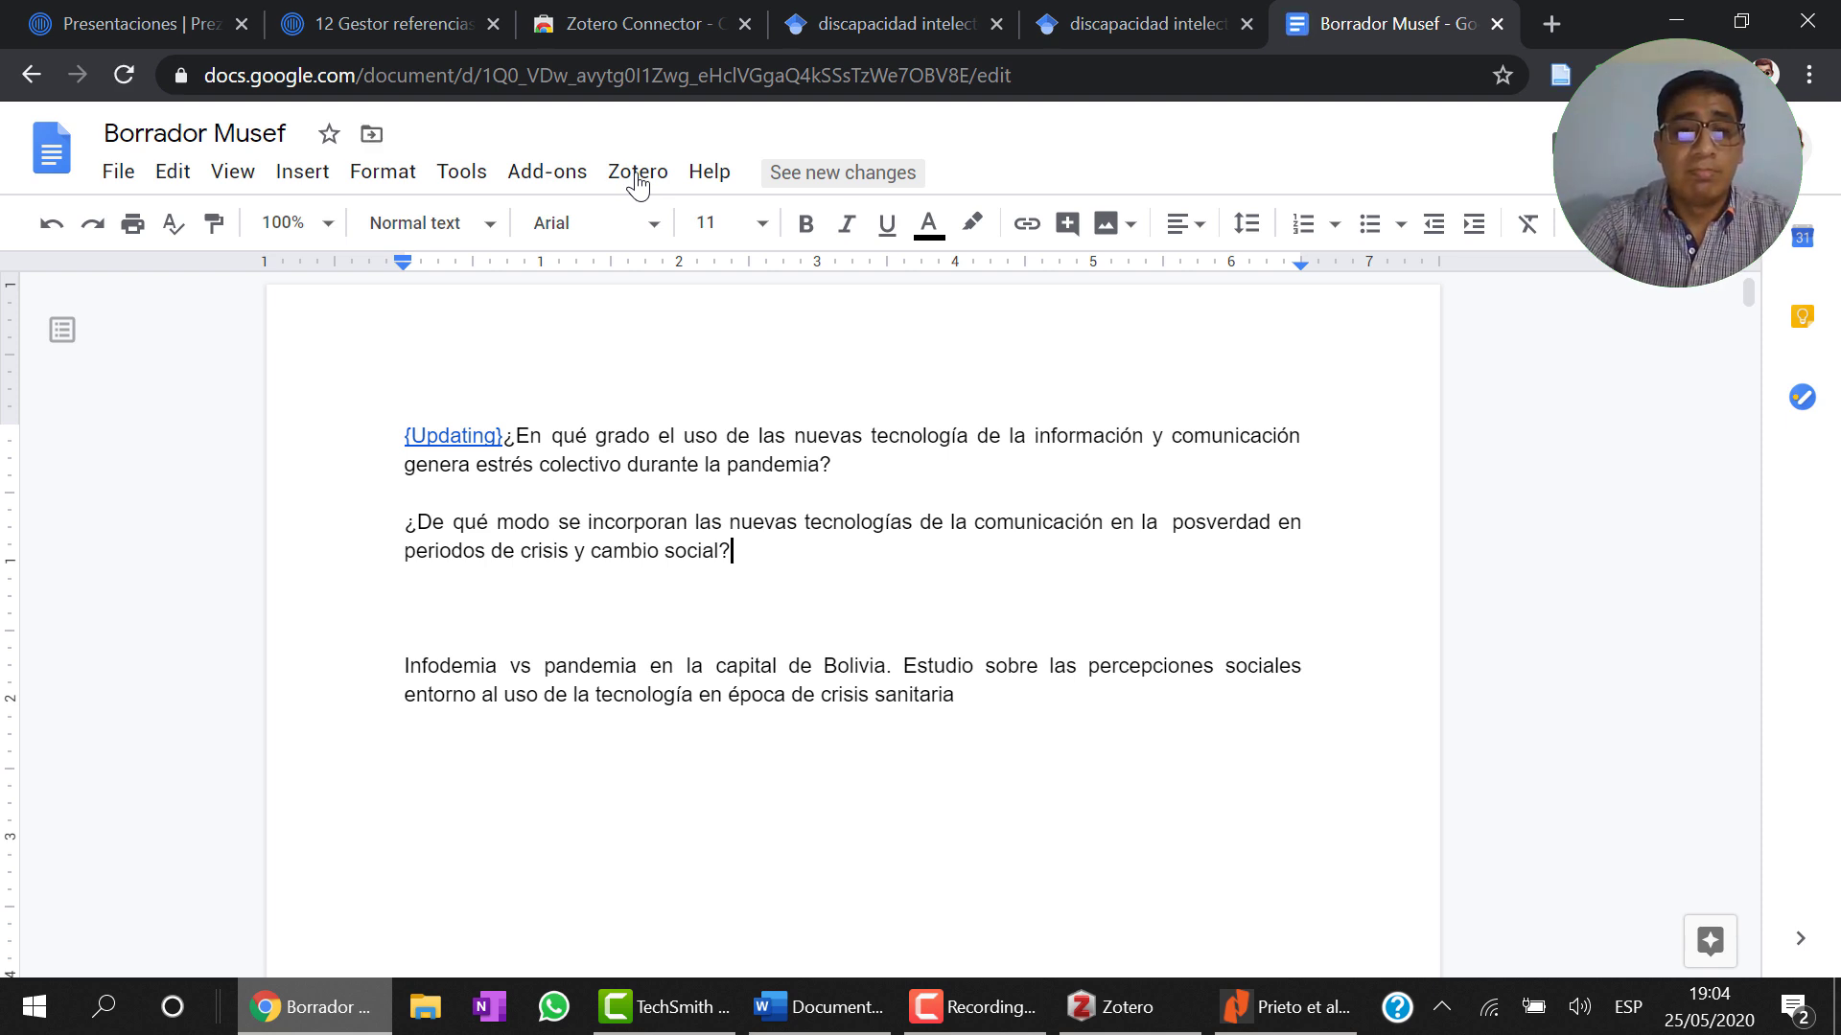
pyautogui.click(637, 178)
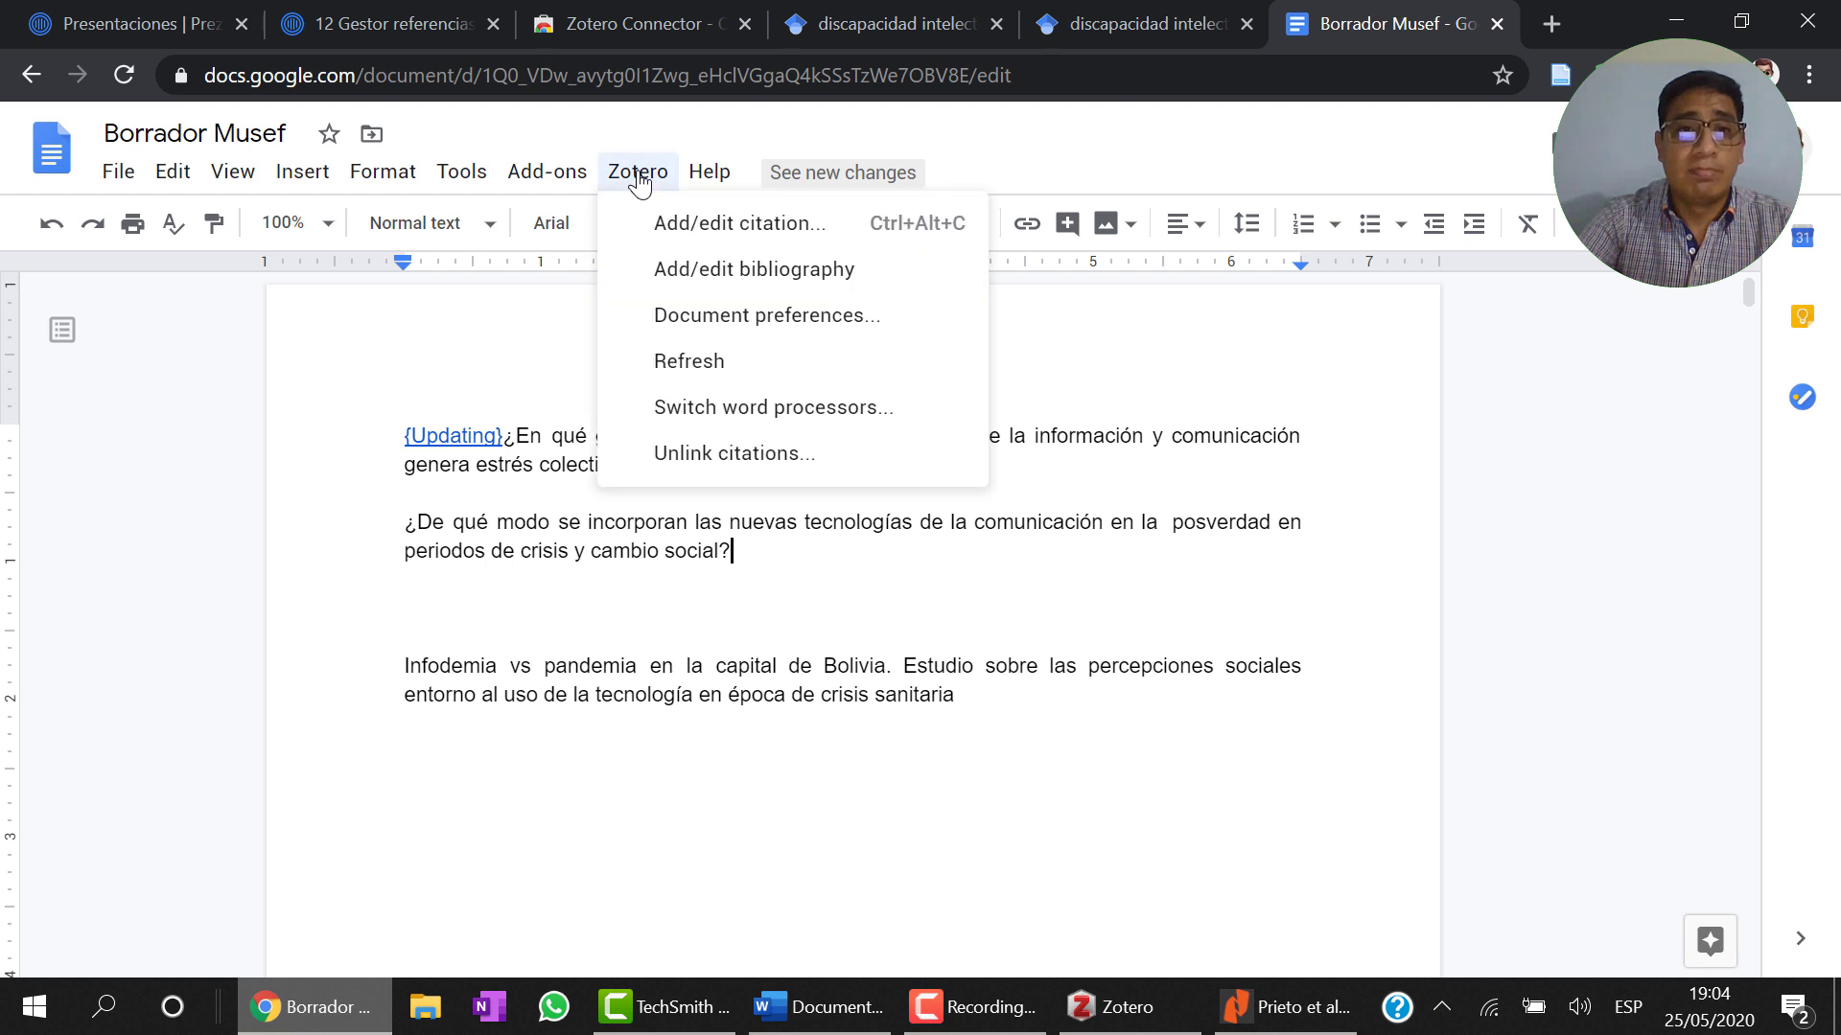
pyautogui.click(700, 225)
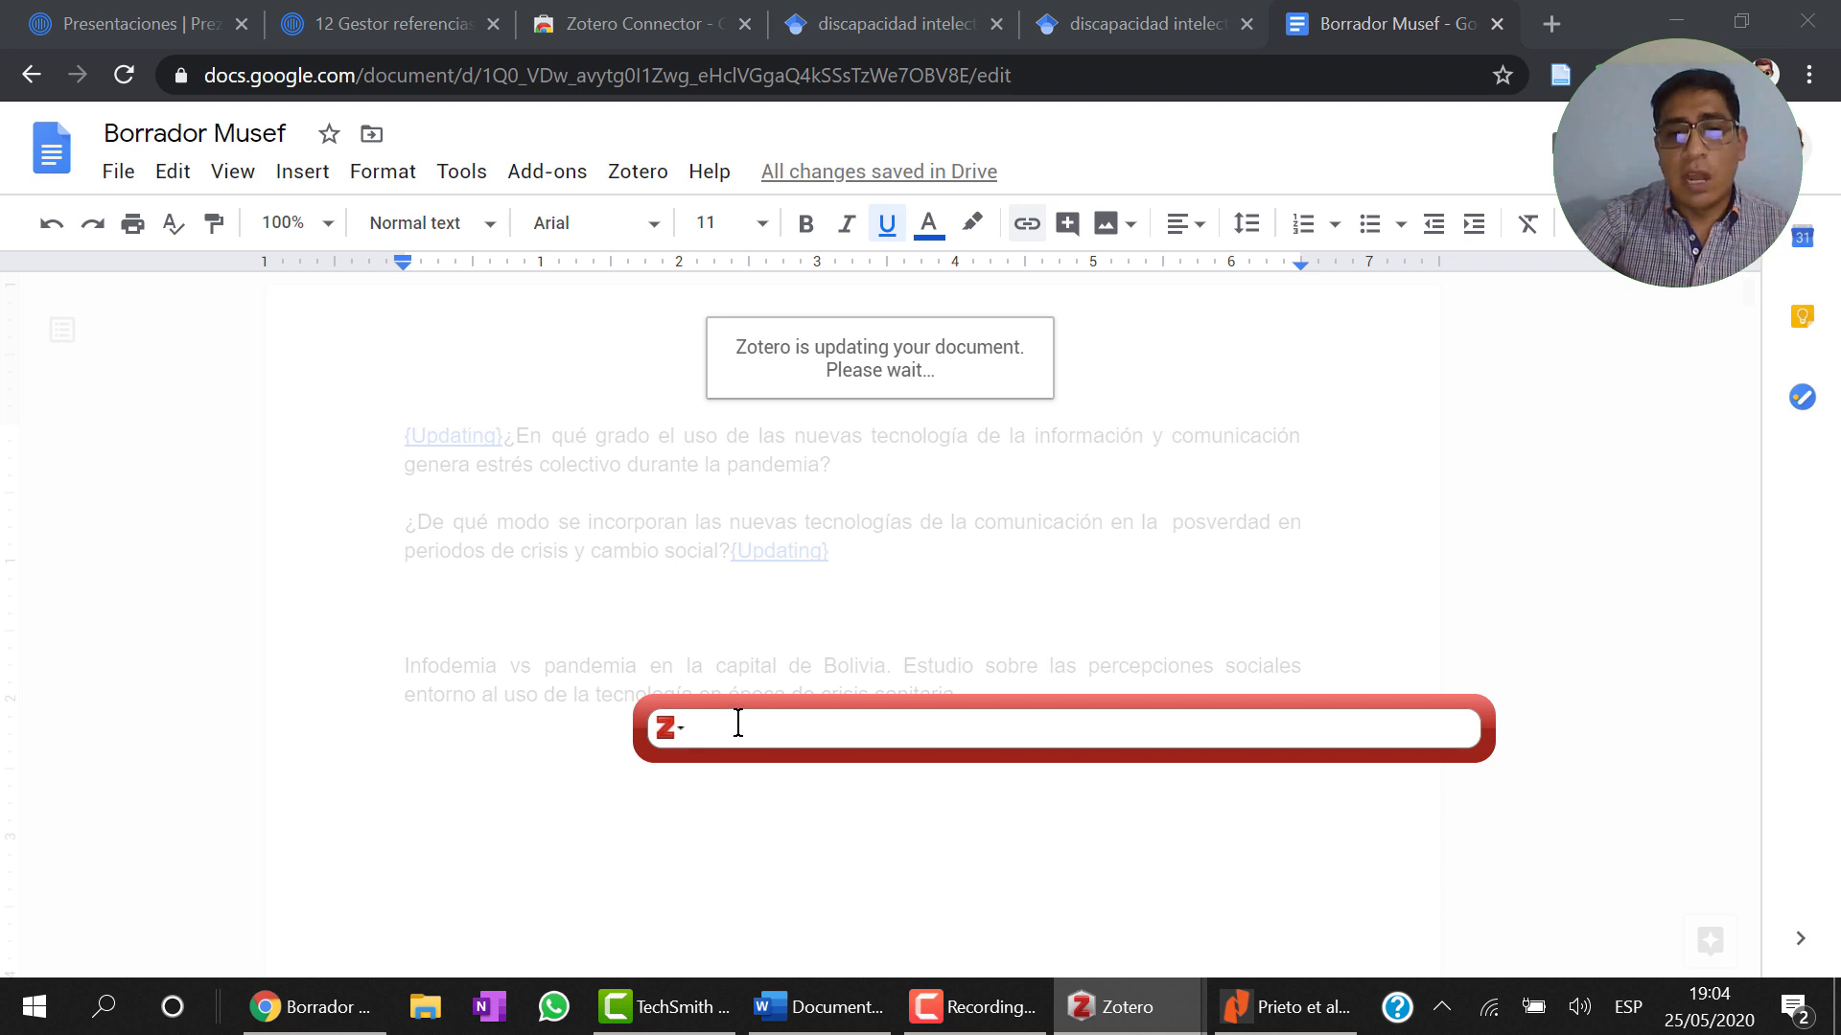
pyautogui.write('arce')
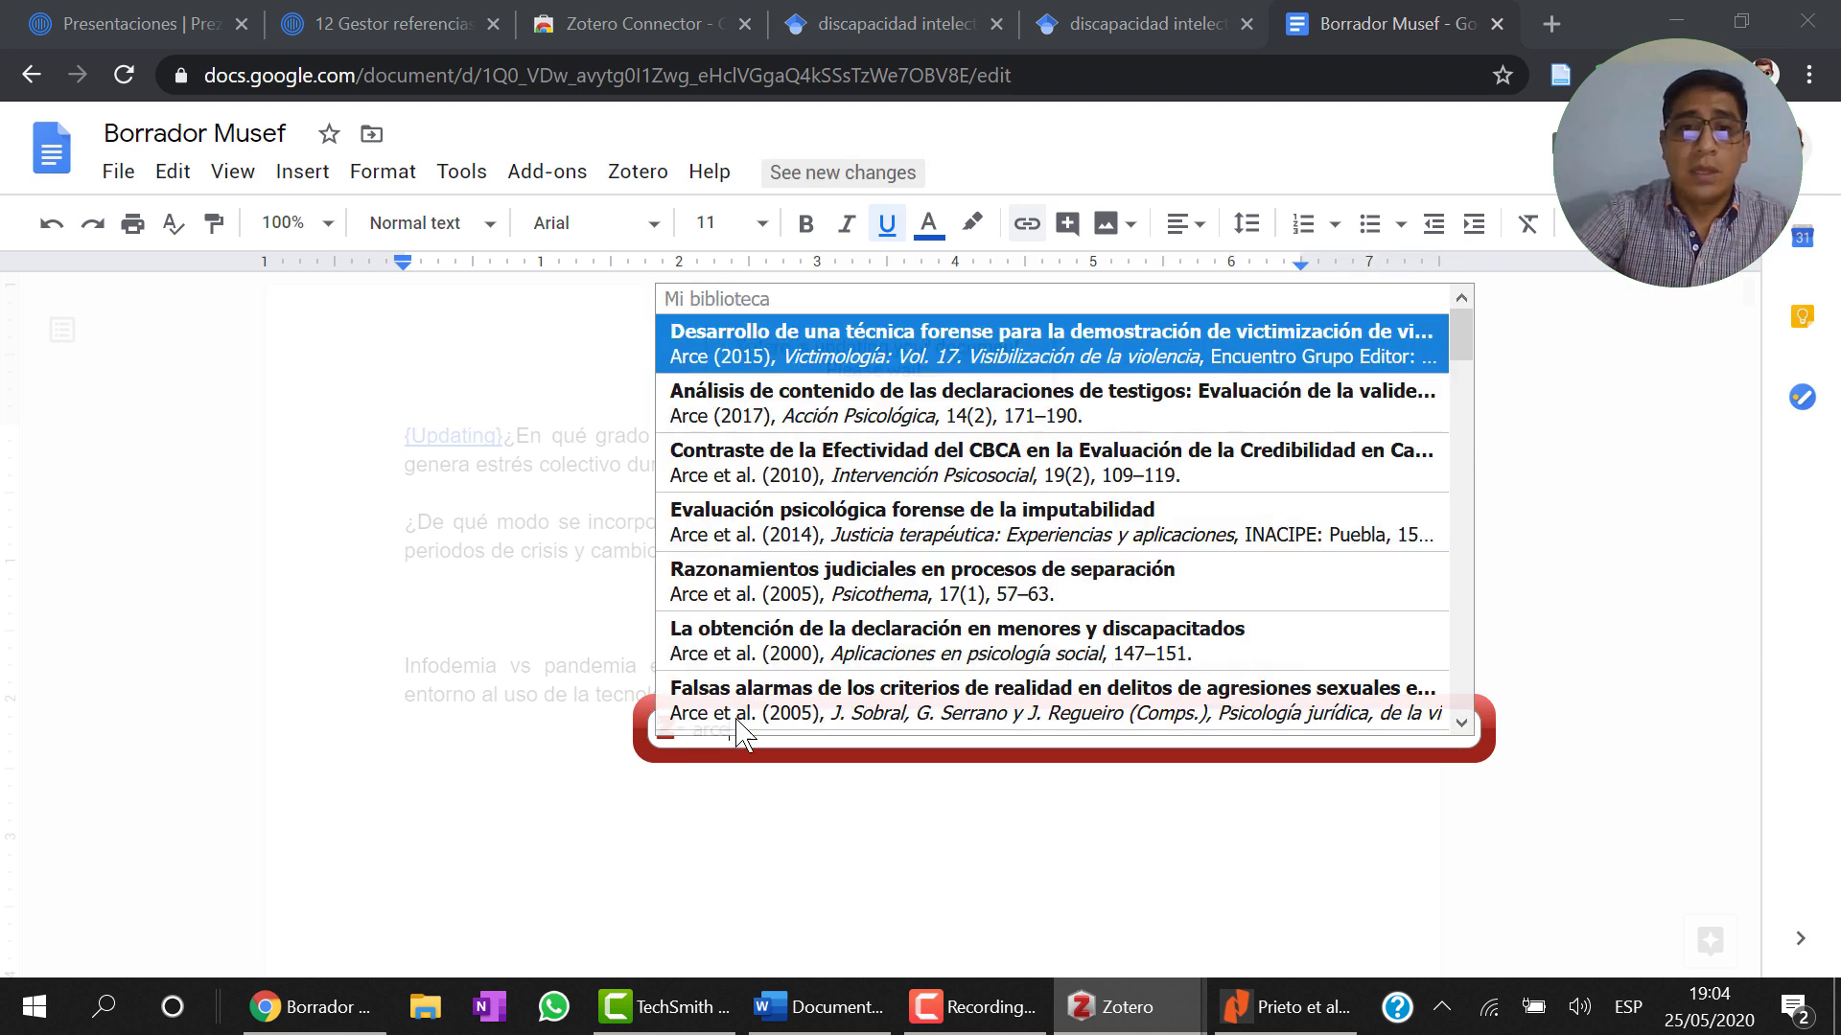
pyautogui.click(890, 366)
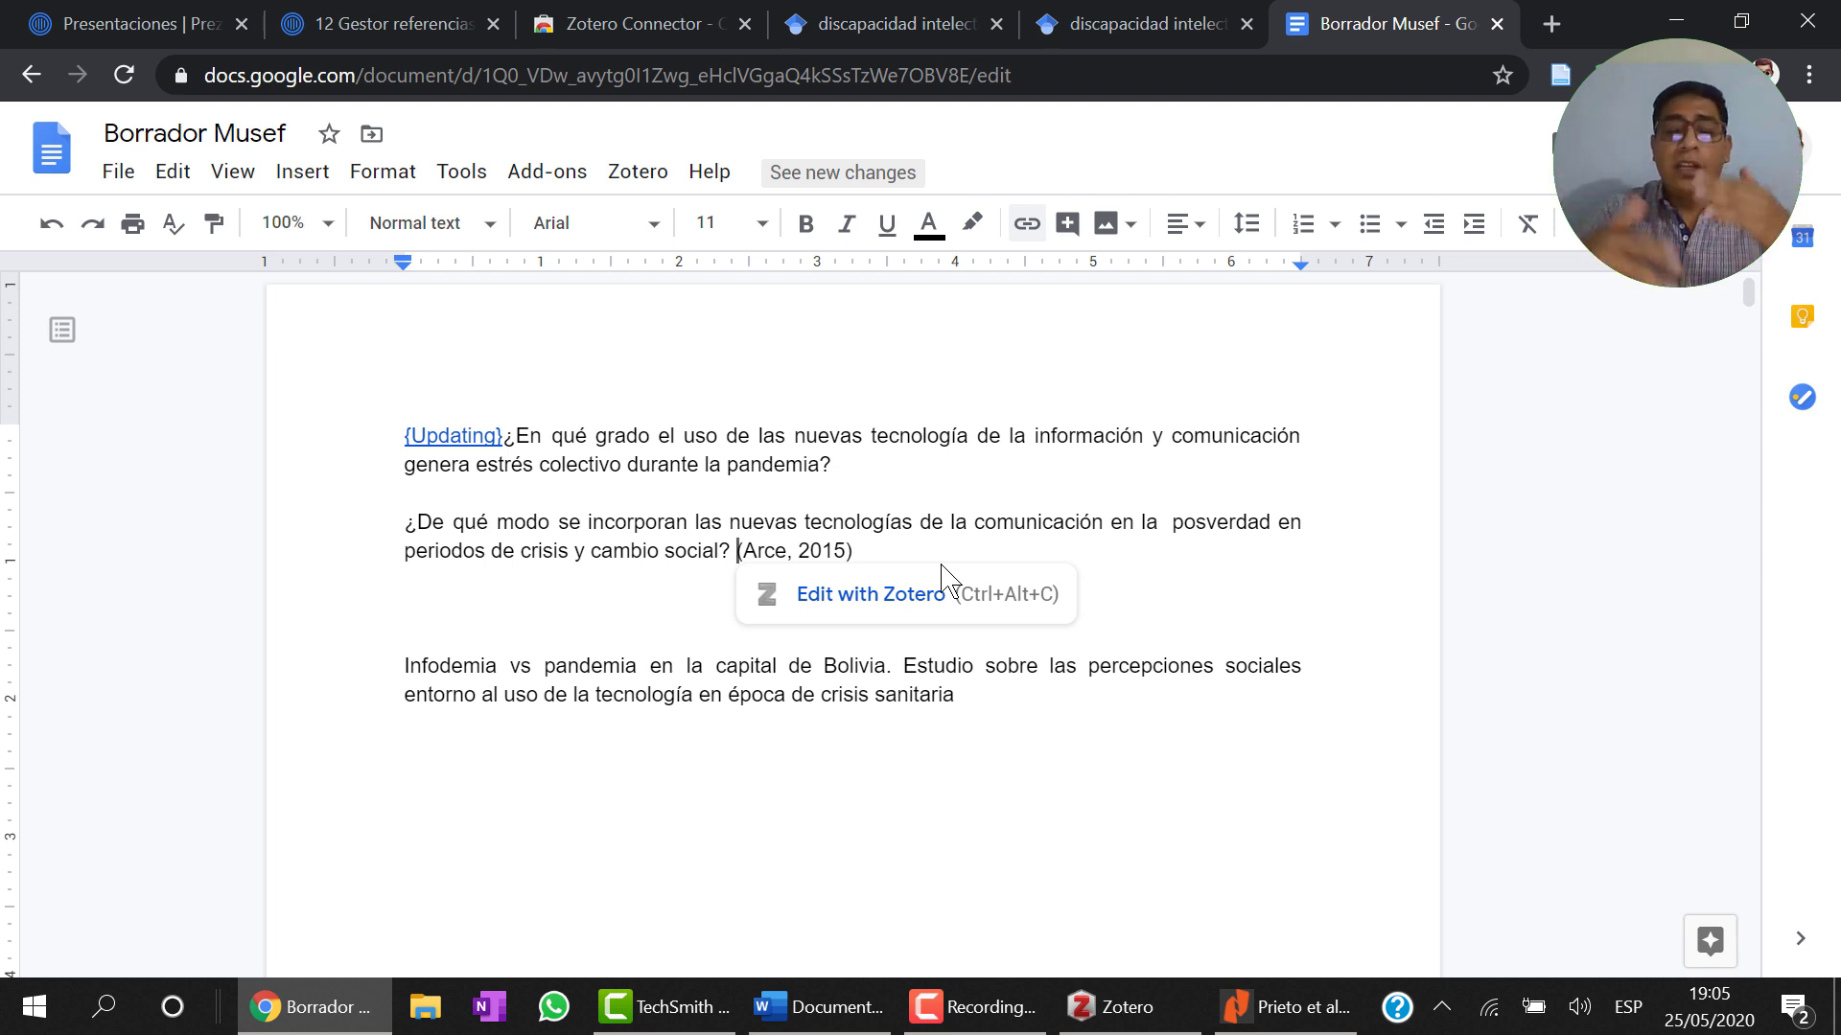
# Step: Examine the bibliography near the document's end for the newly cited work and review the in-text citations back to the first page
pyautogui.scroll(-10, 941, 565)
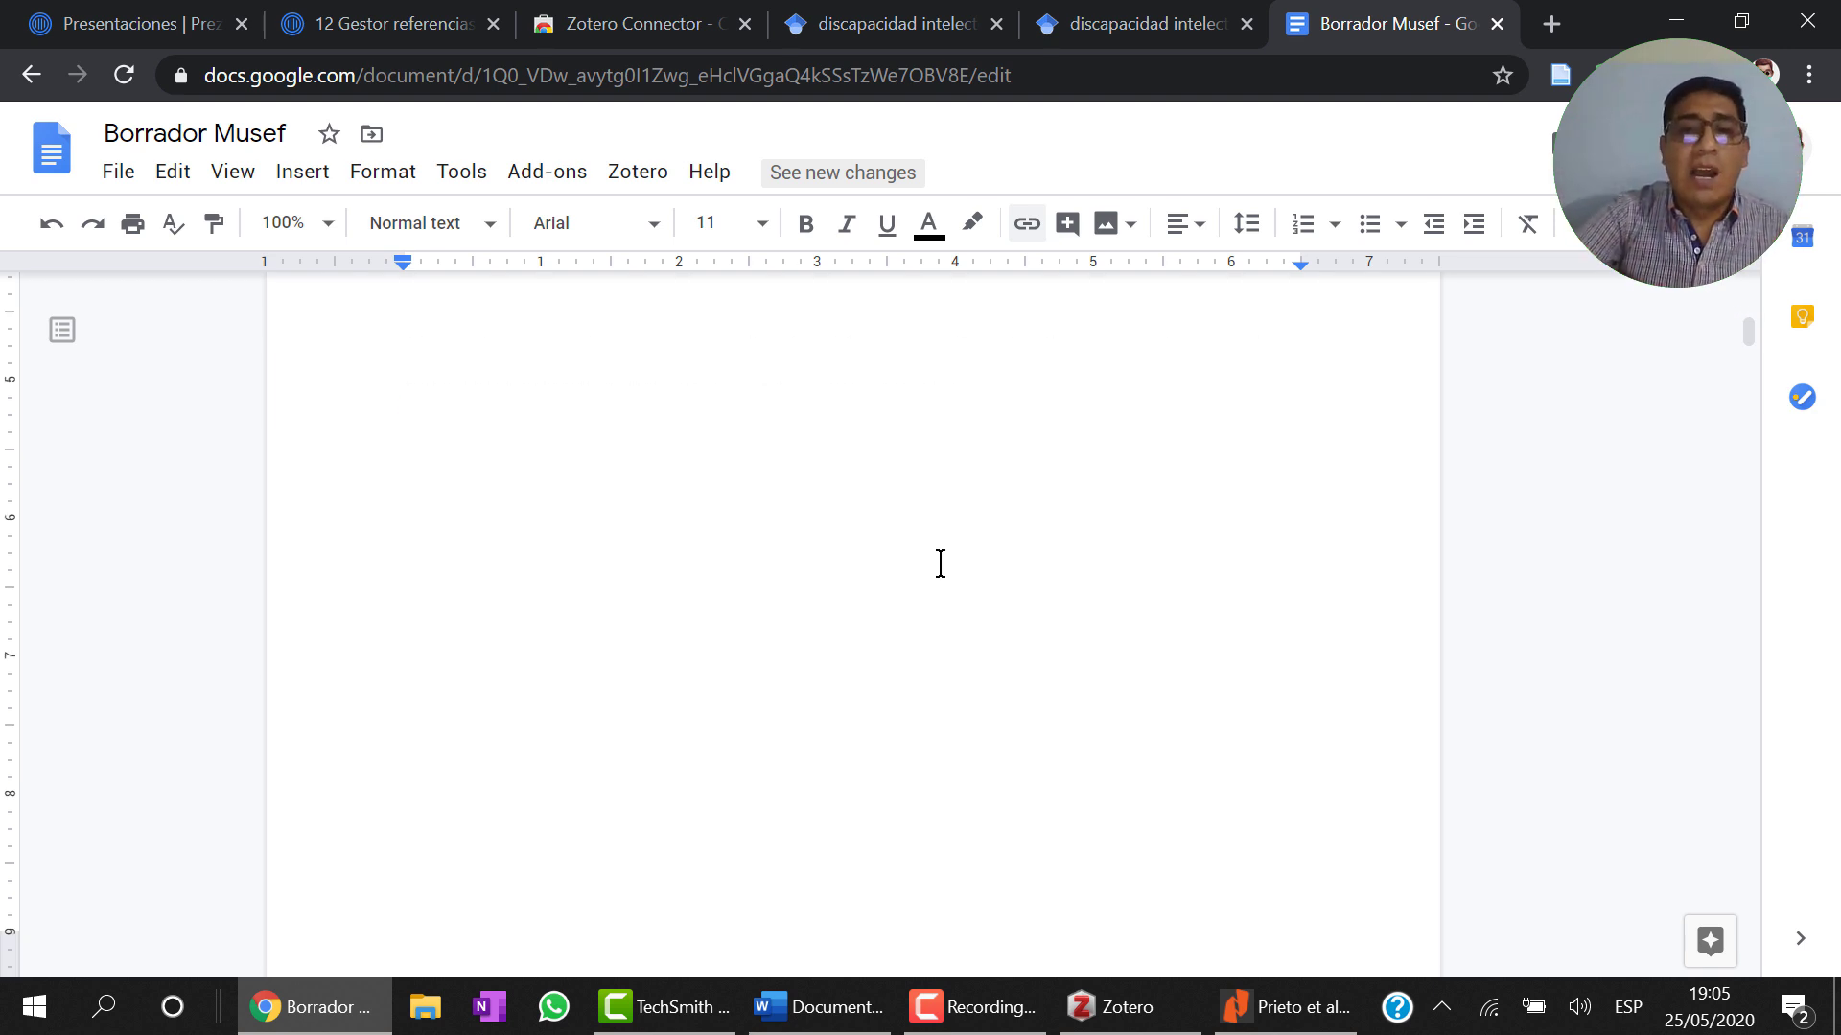
pyautogui.scroll(-5, 941, 564)
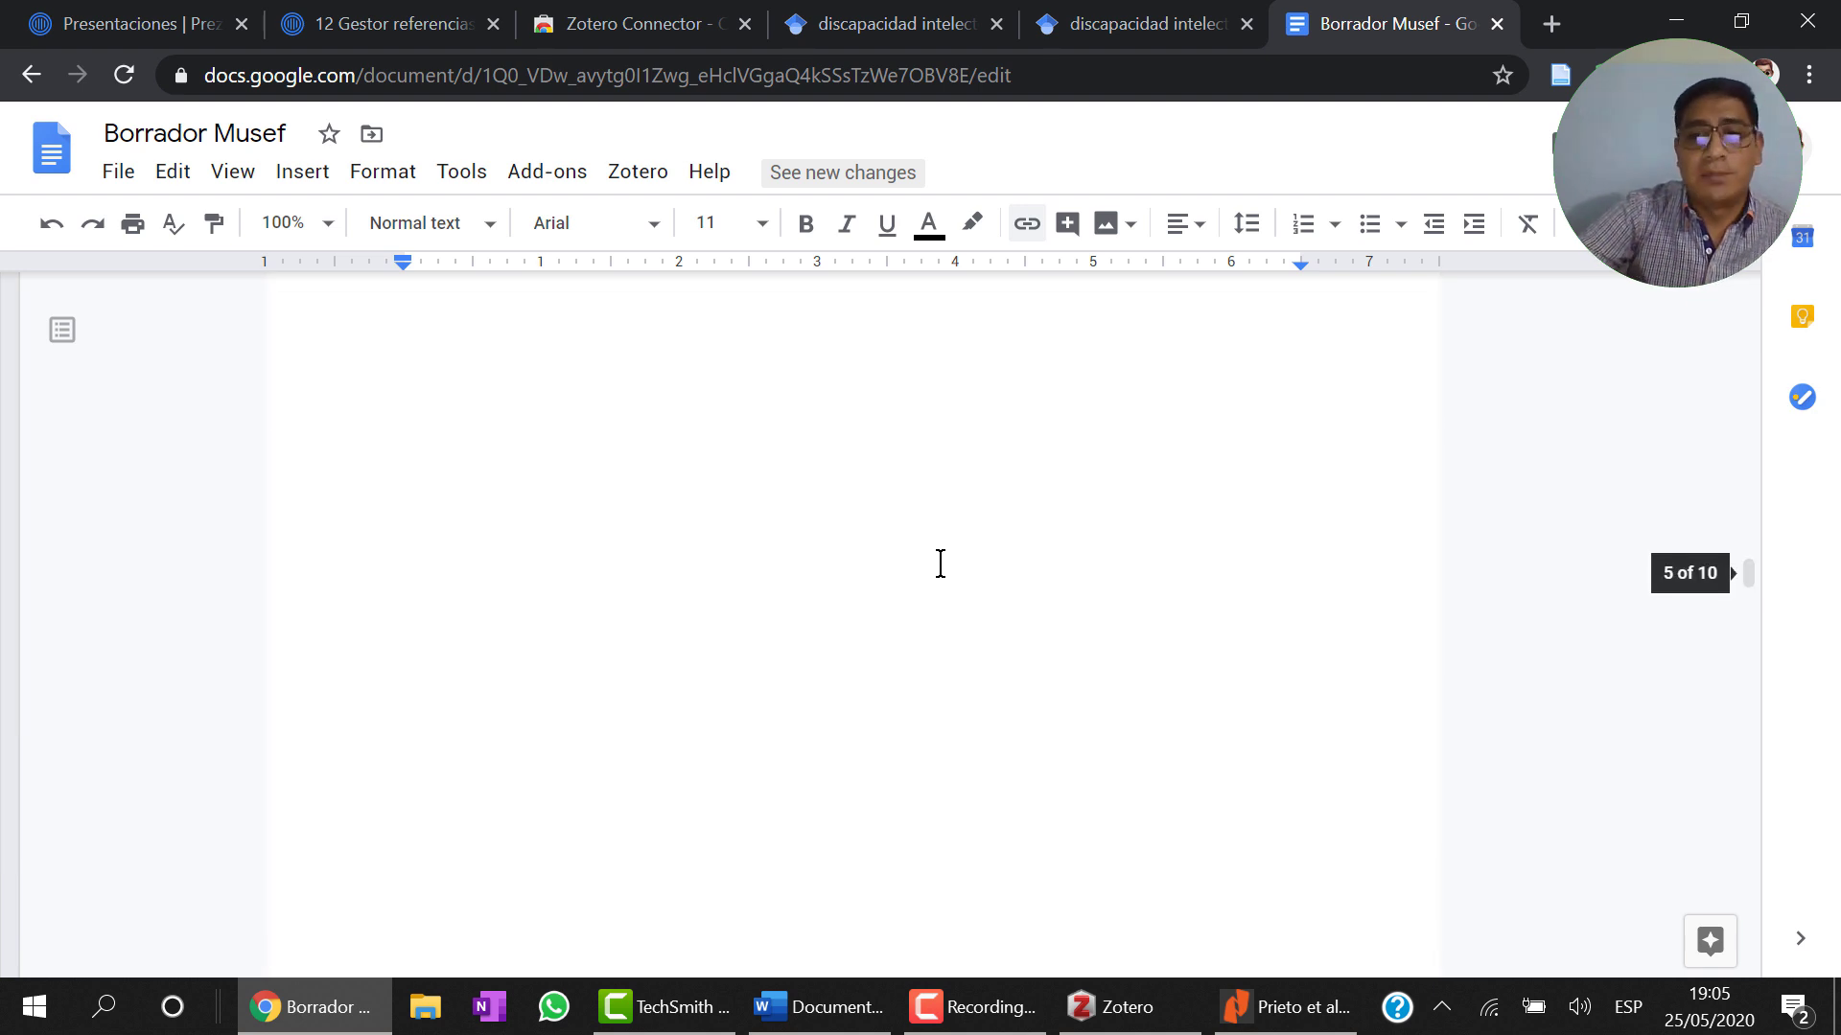
pyautogui.scroll(-20, 940, 563)
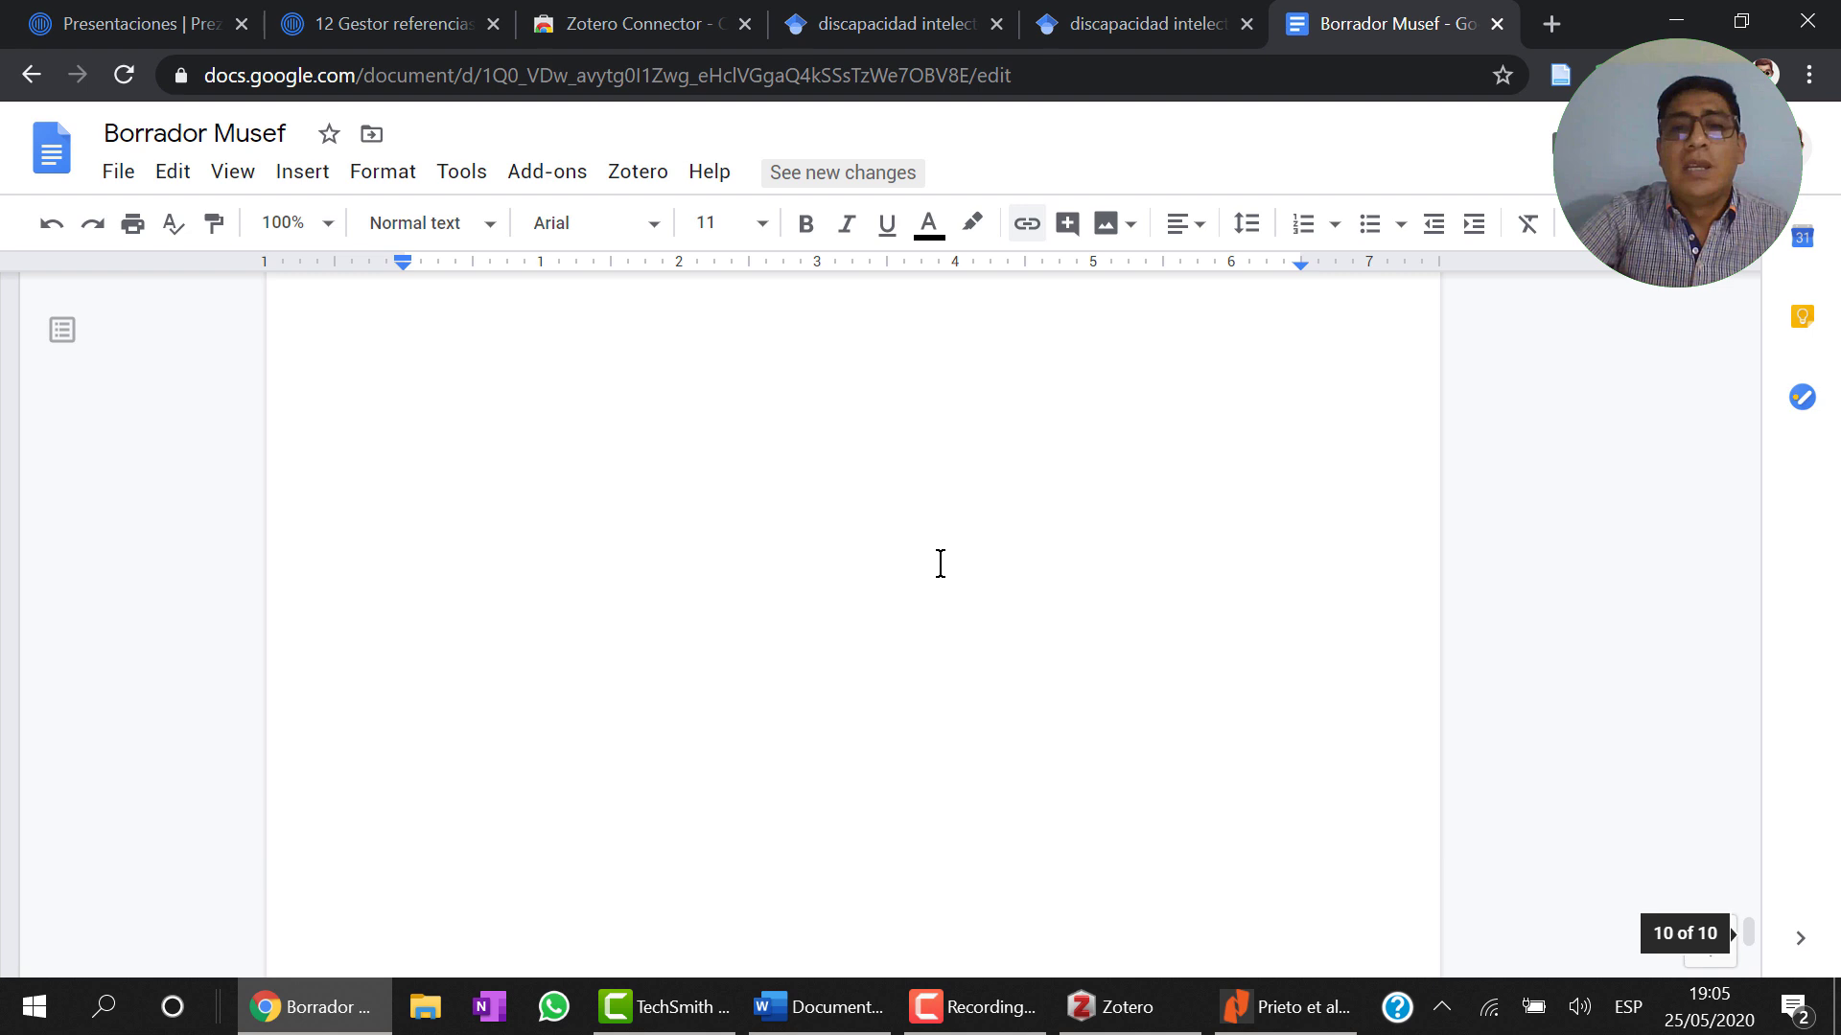
pyautogui.scroll(10, 941, 564)
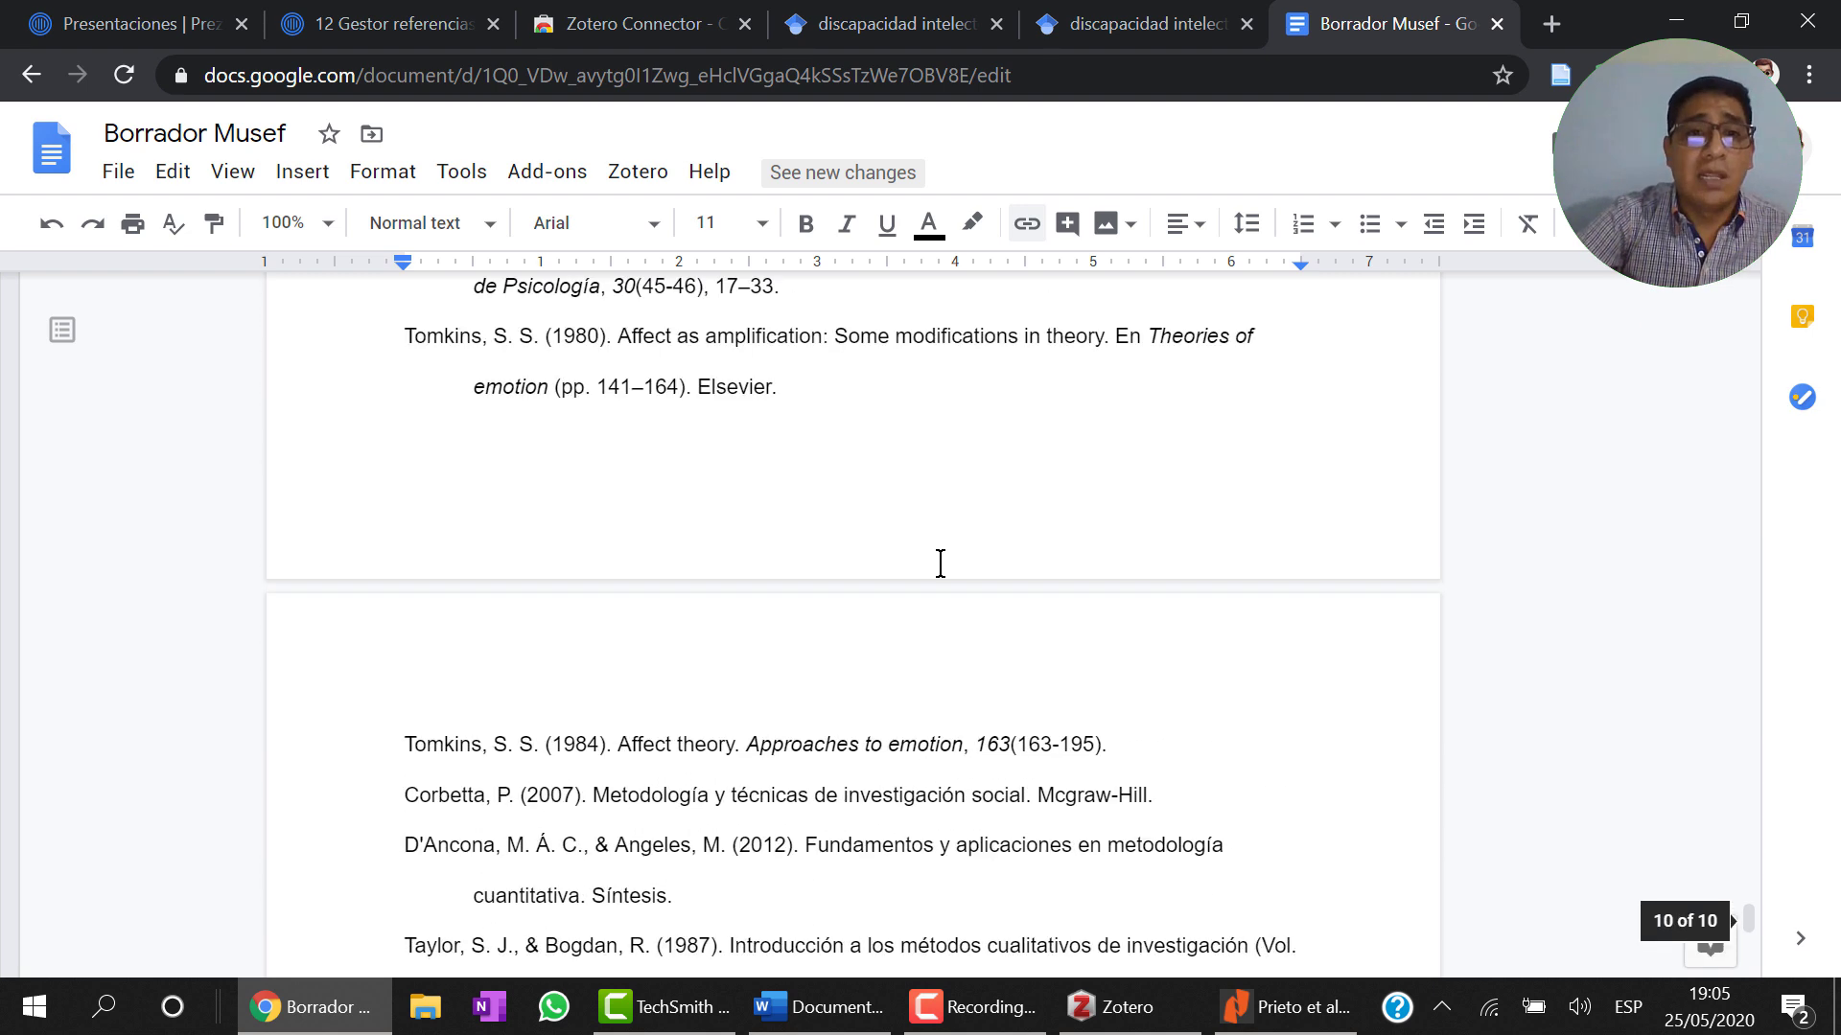
pyautogui.scroll(1, 941, 563)
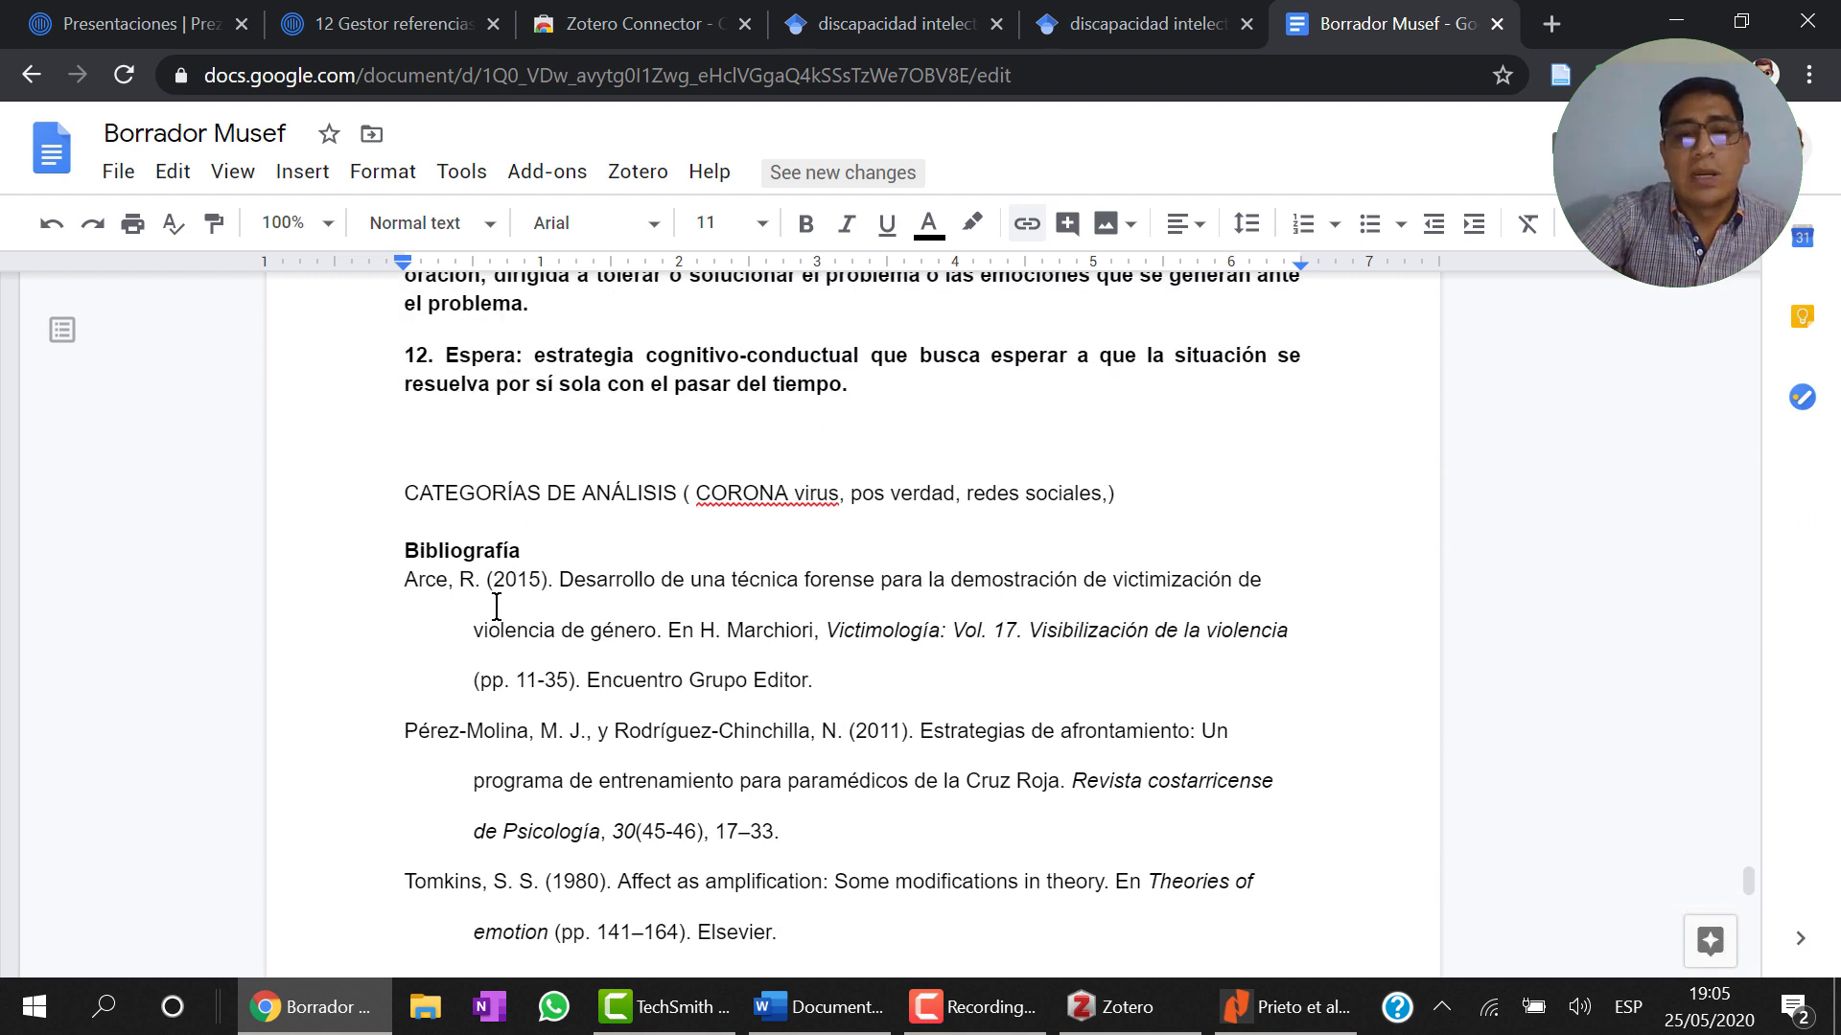
pyautogui.scroll(15, 696, 633)
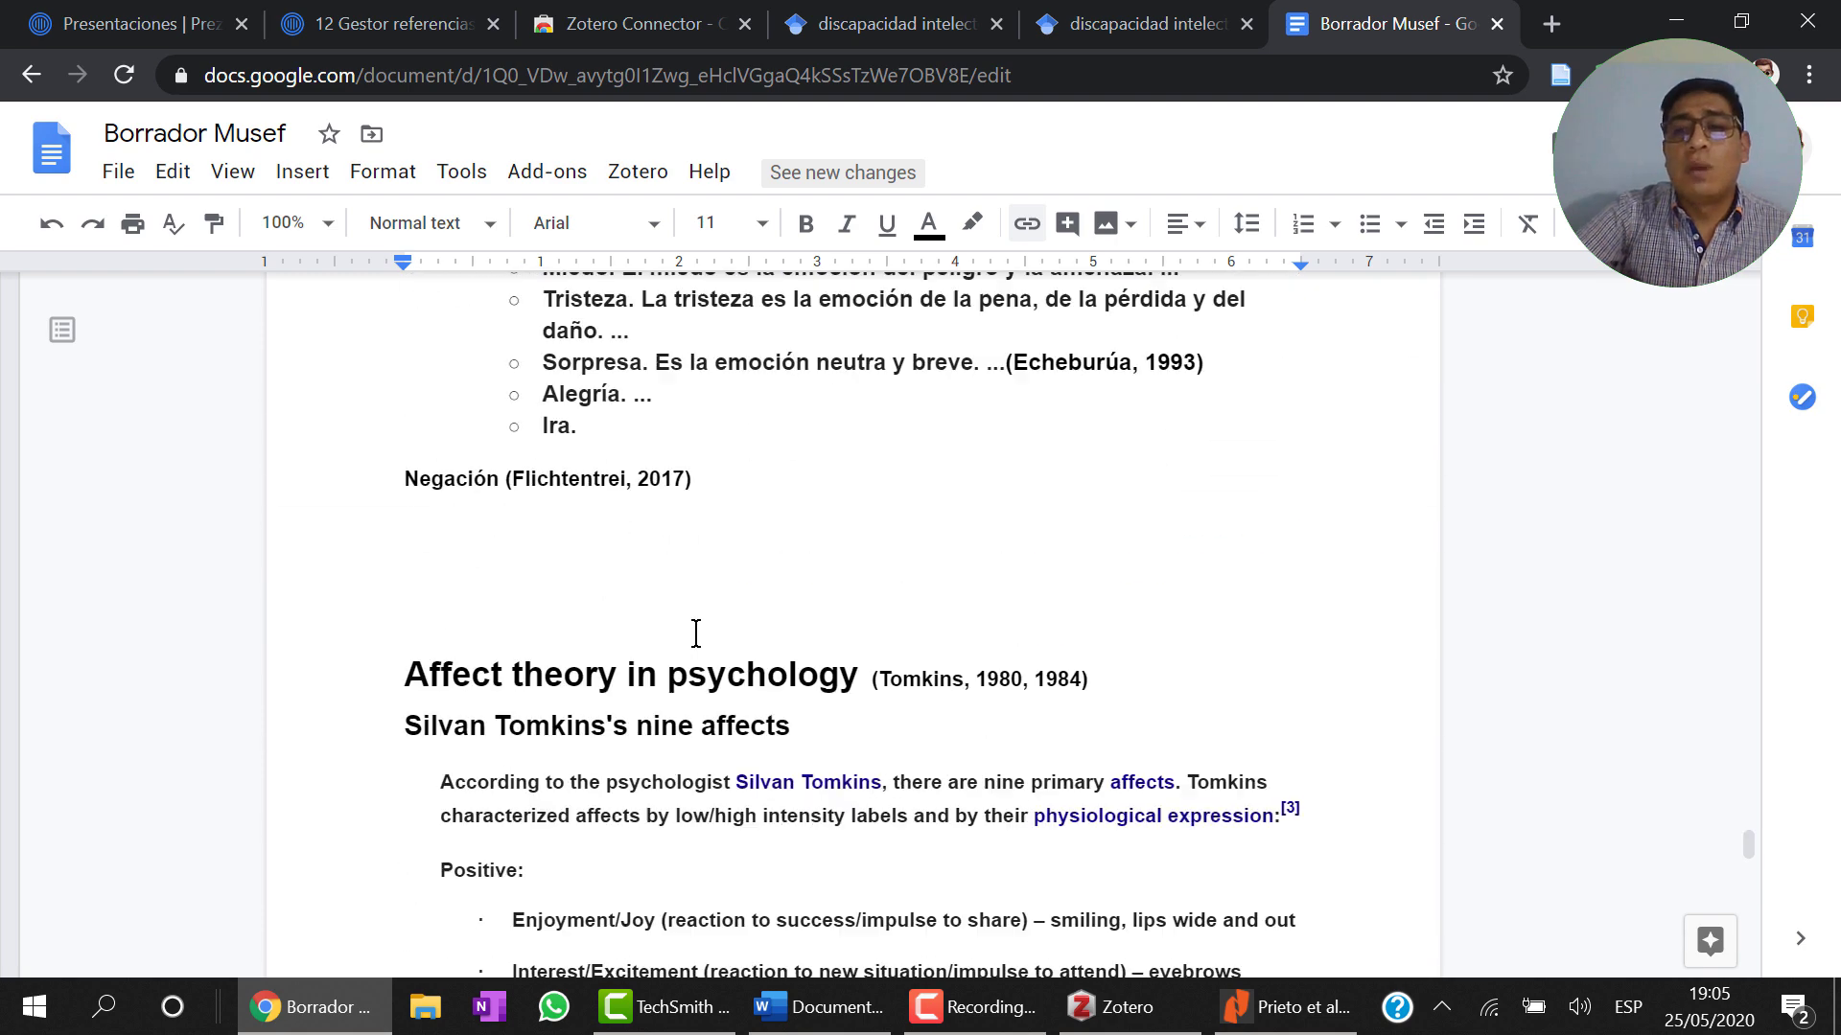
pyautogui.scroll(10, 705, 804)
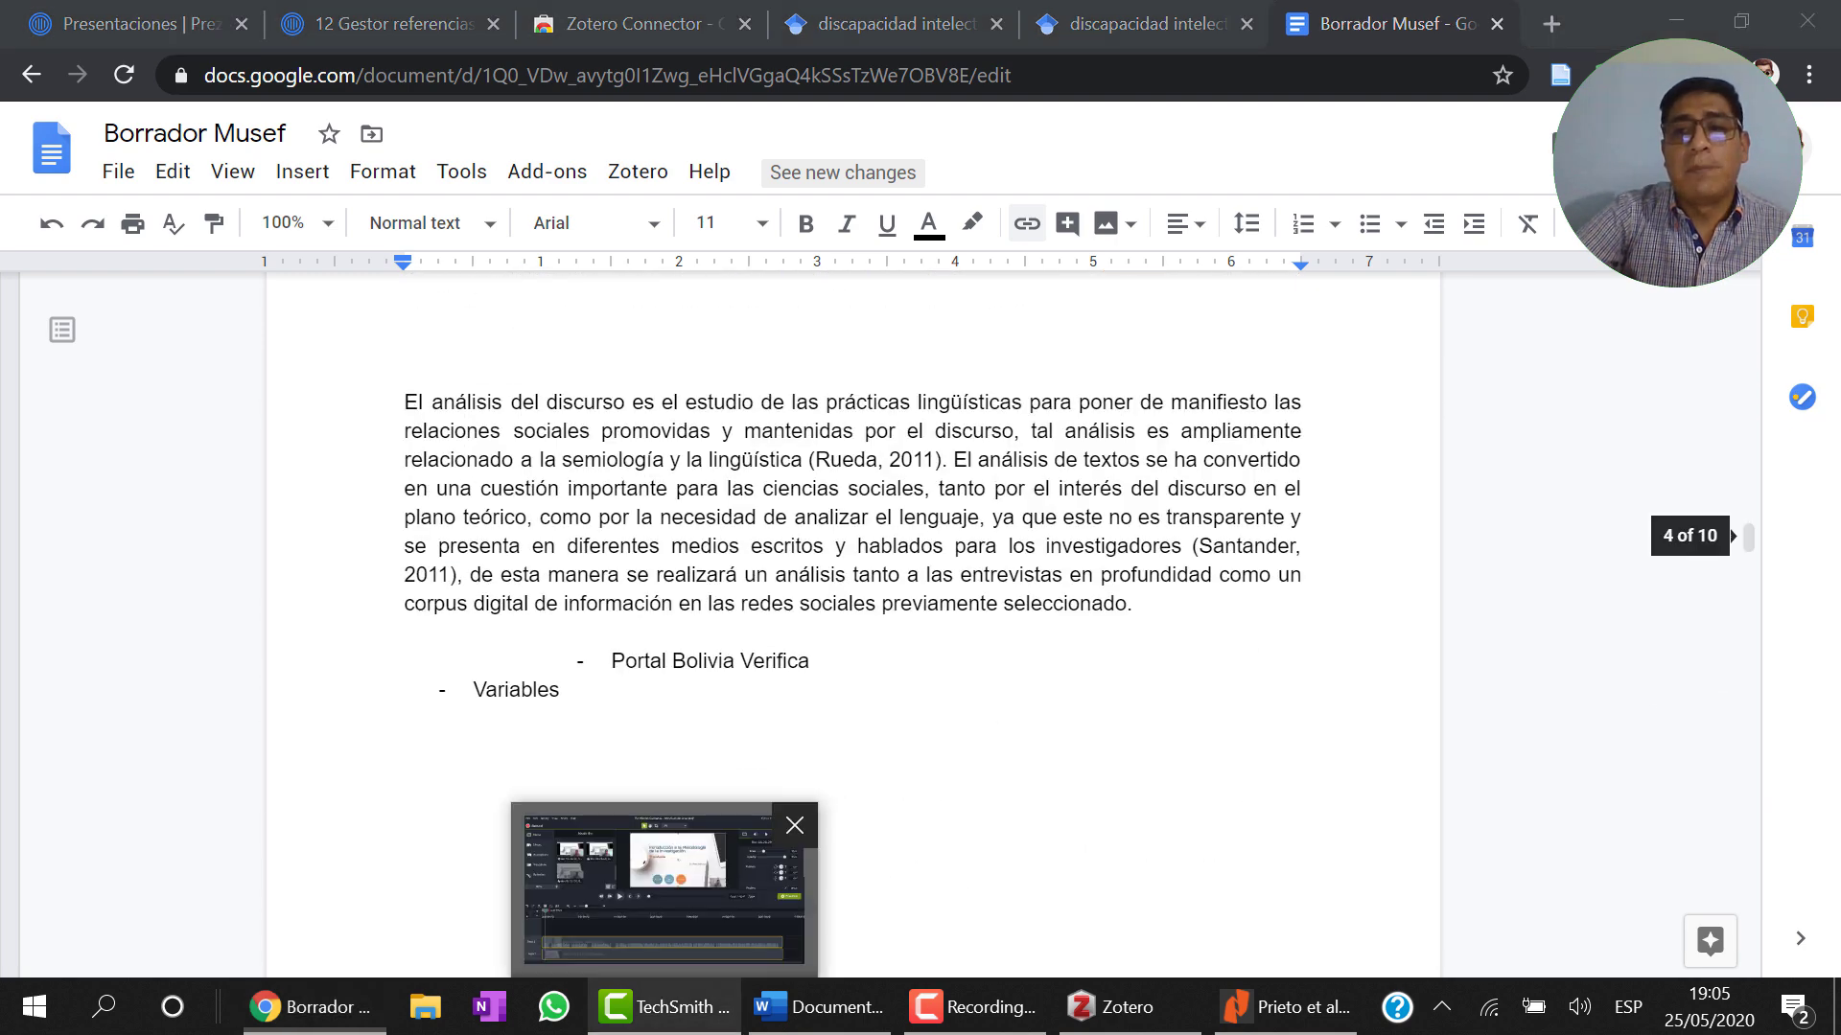
pyautogui.scroll(15, 1024, 604)
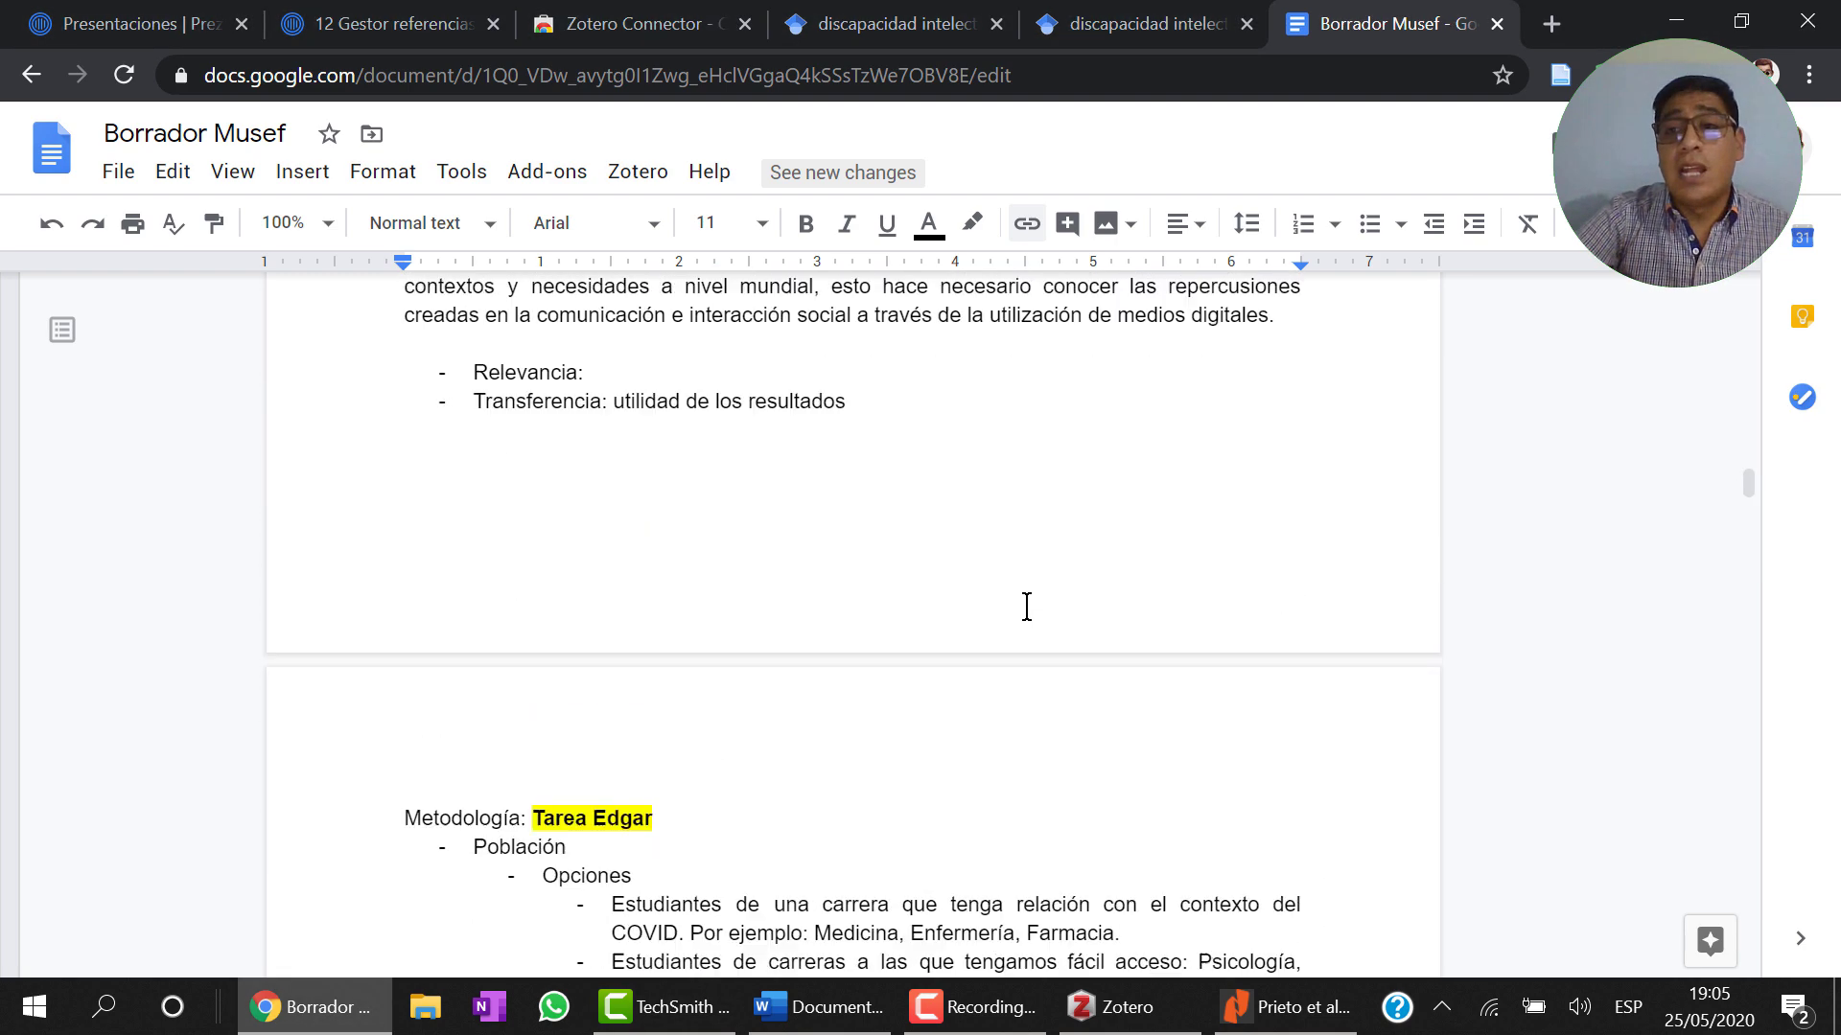
pyautogui.scroll(5, 1026, 606)
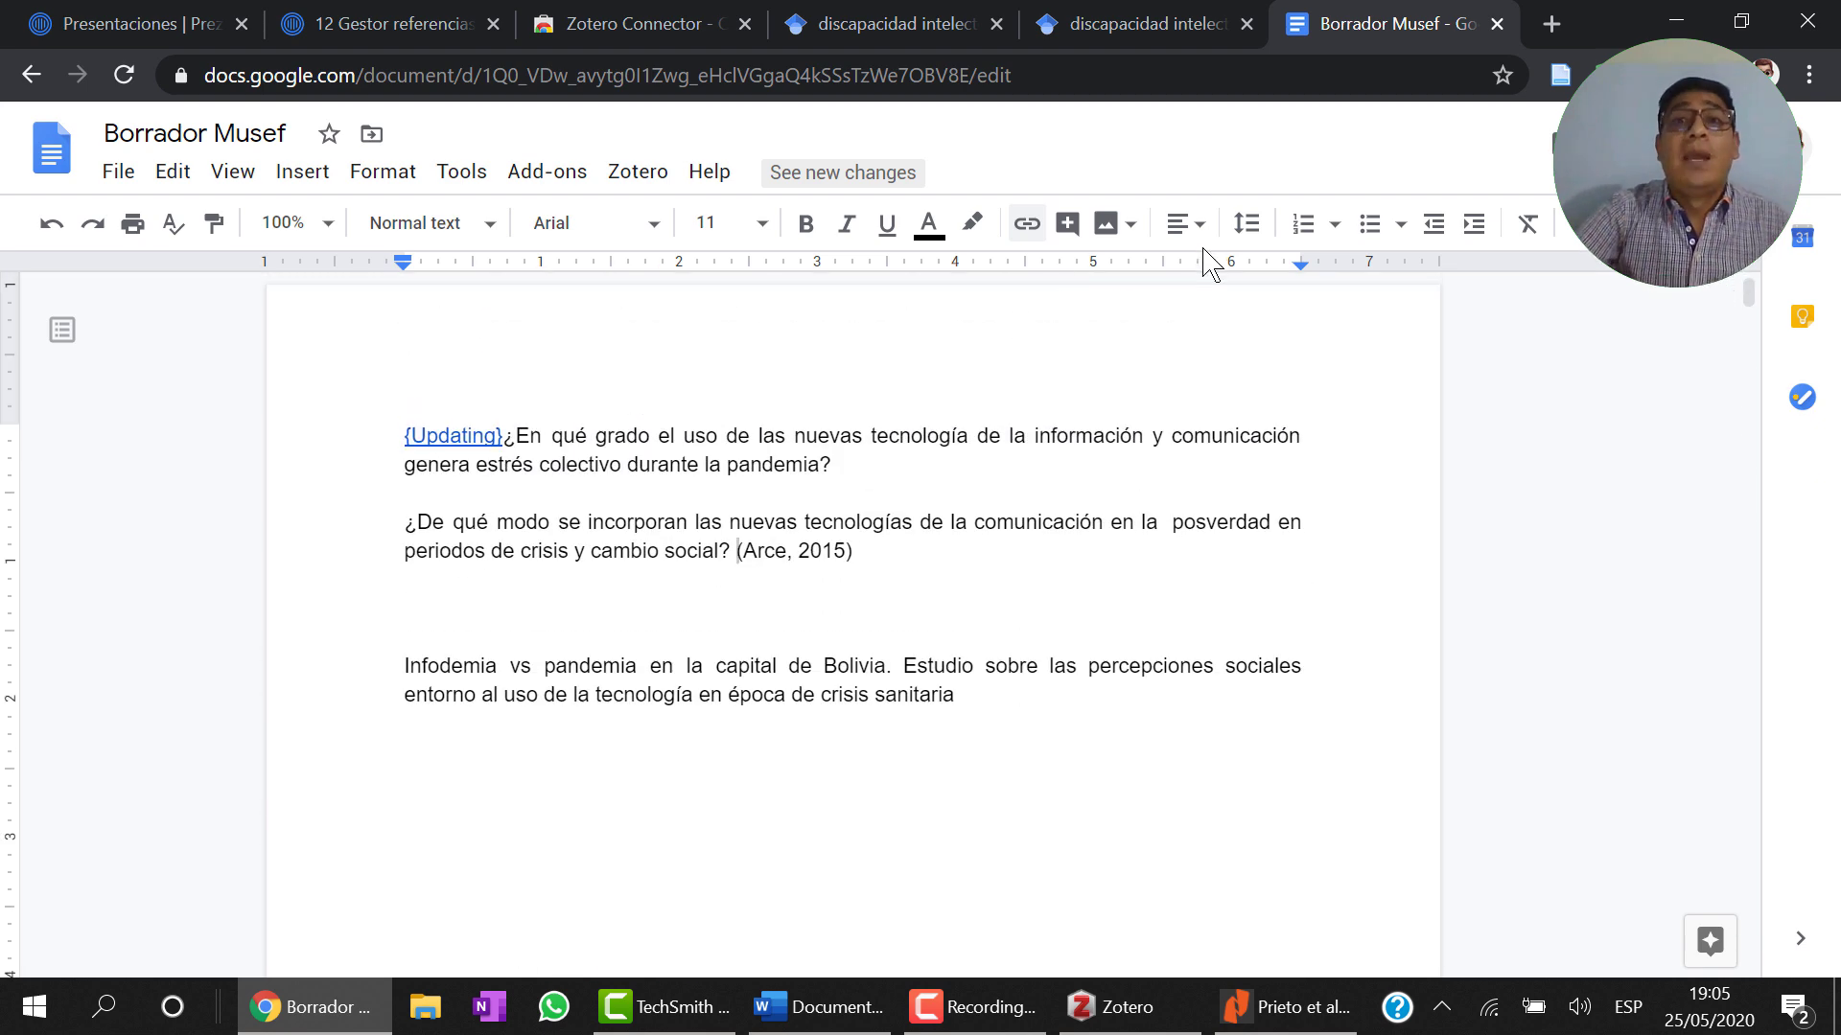
pyautogui.click(376, 32)
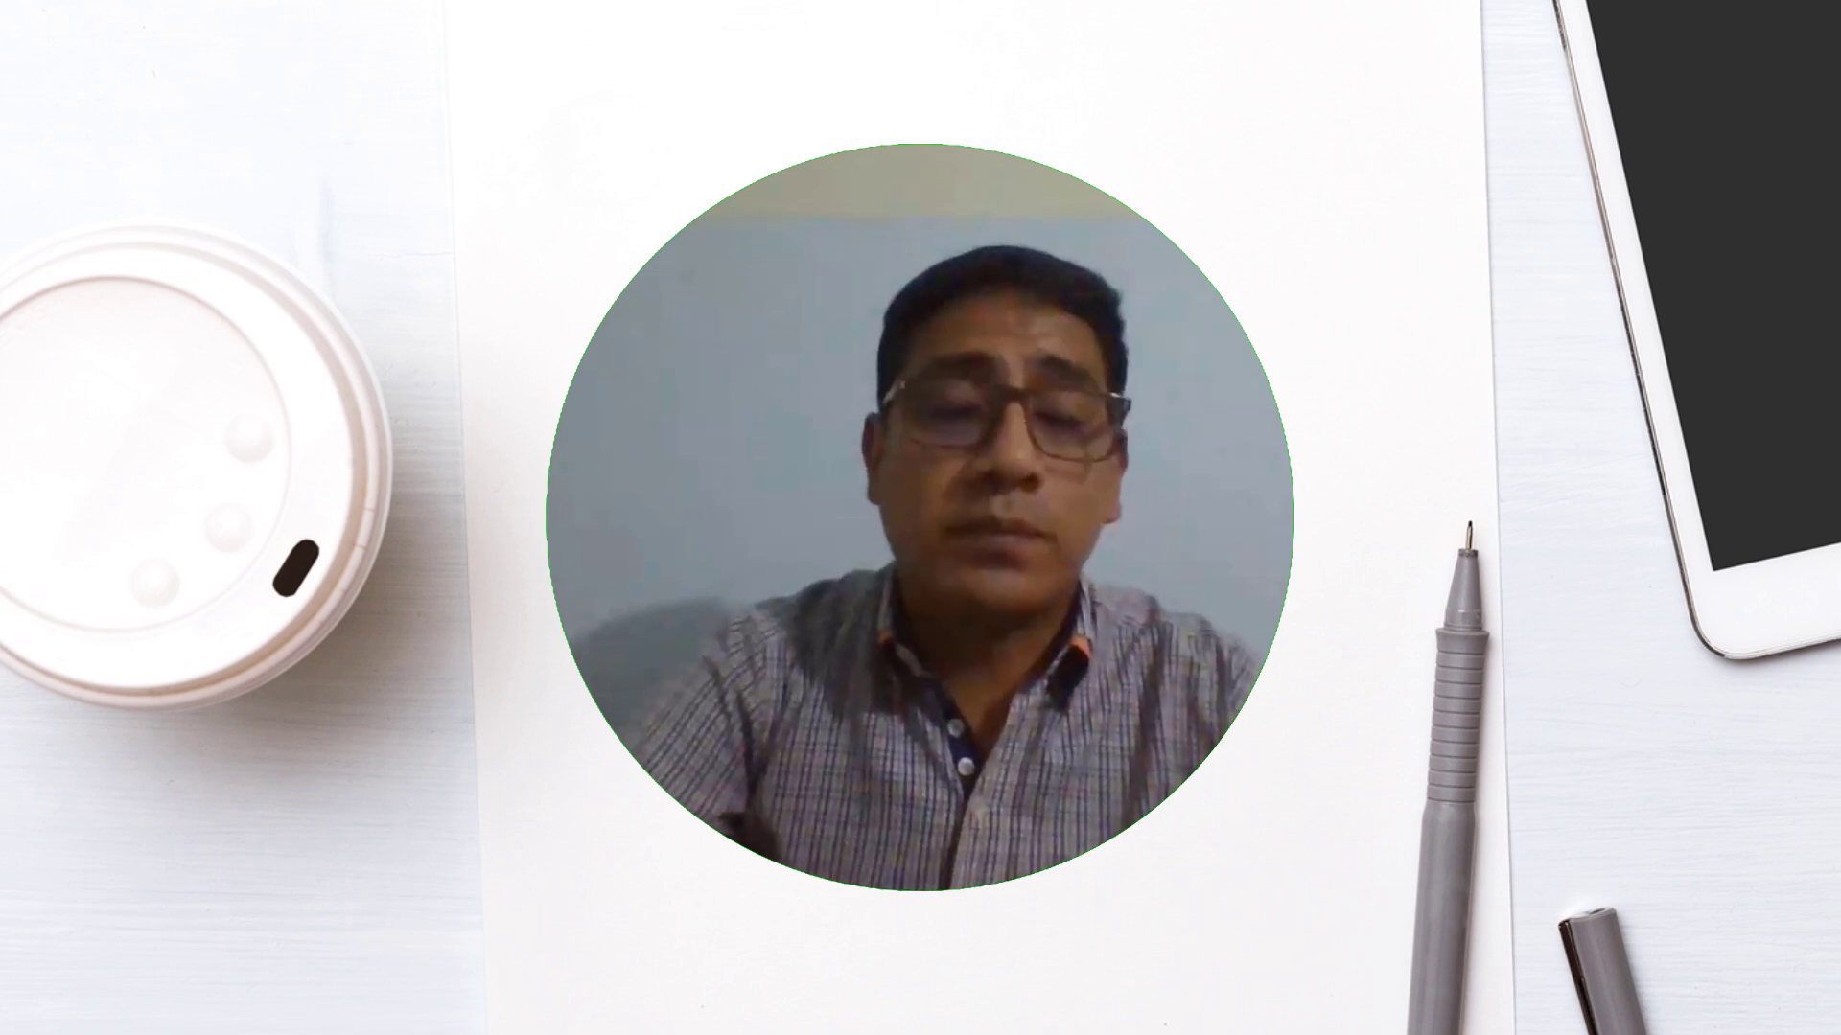